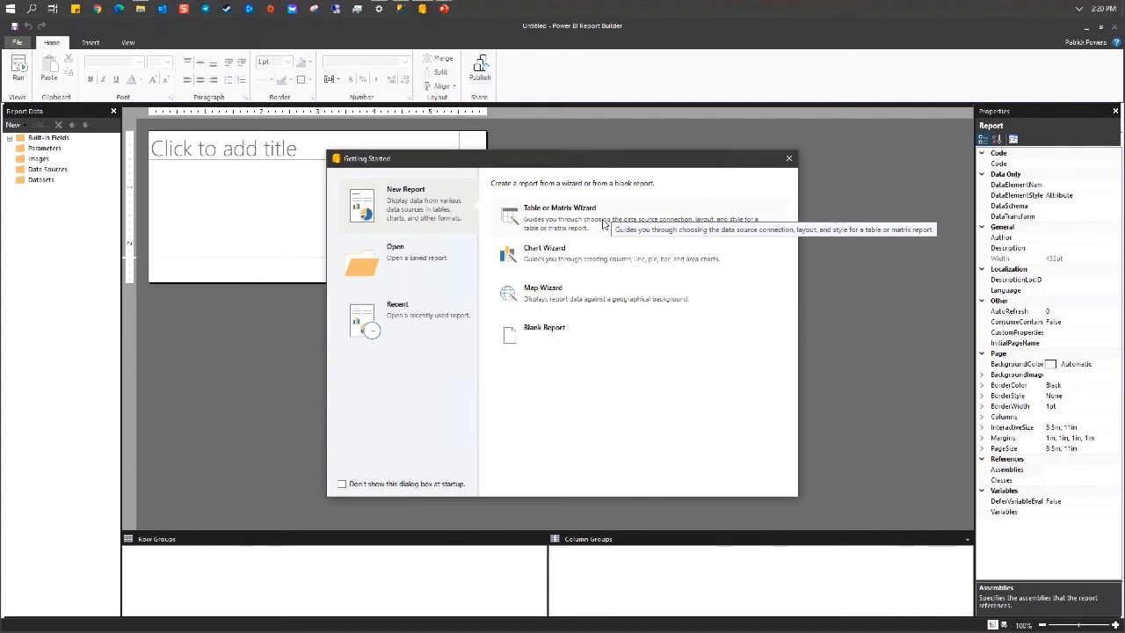
- Start the Table or Matrix Wizard with a new dataset and create a data source named SQLServer
click(602, 225)
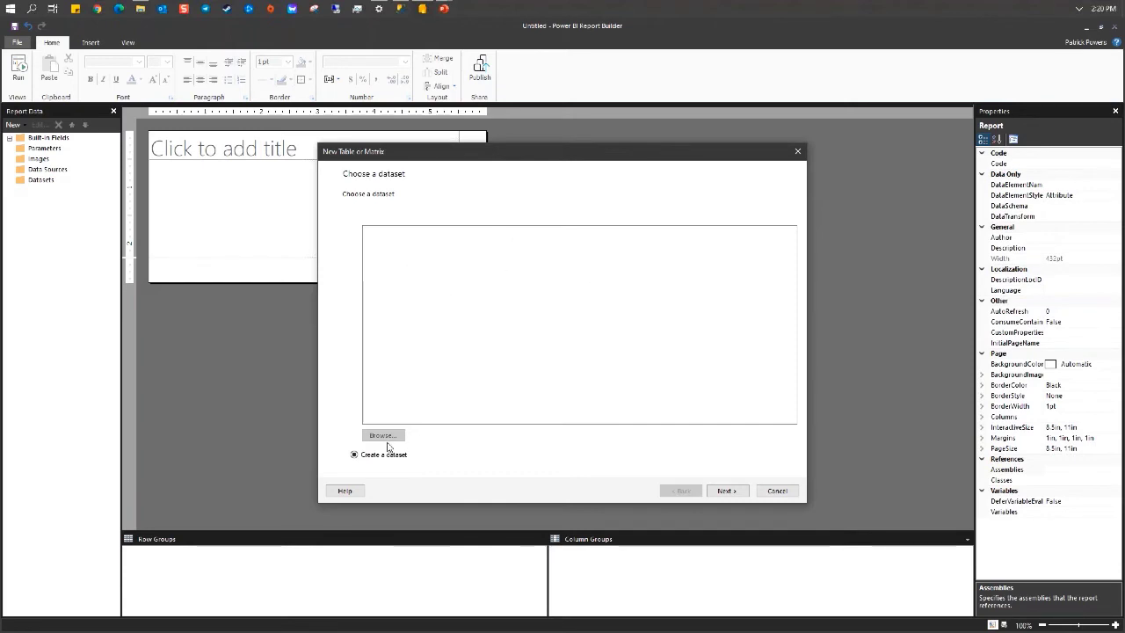
click(727, 492)
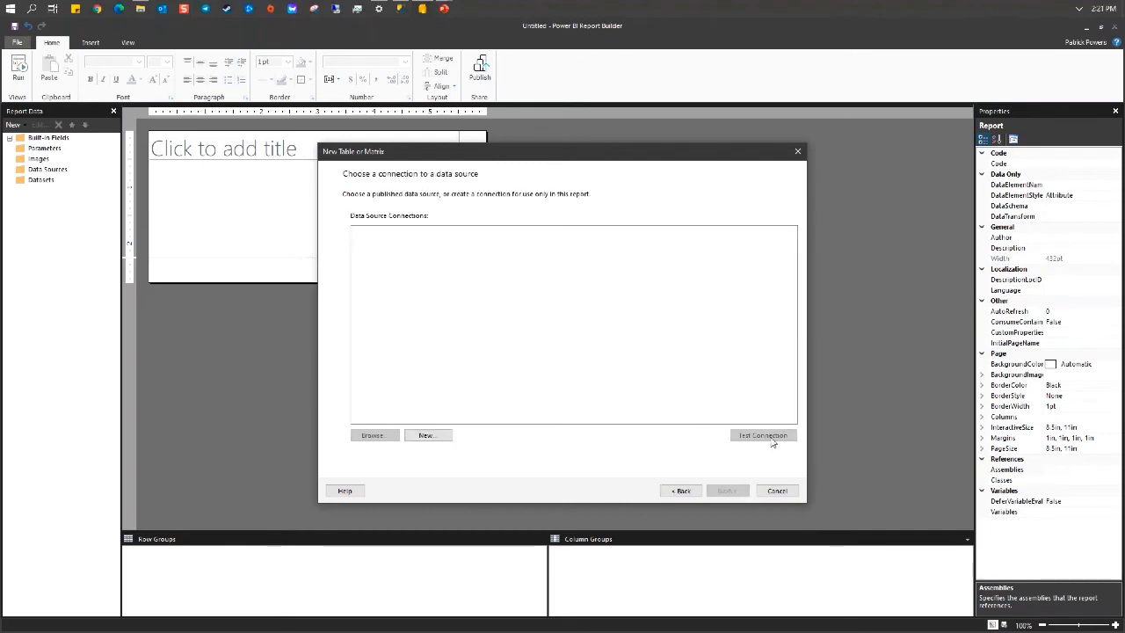
click(437, 437)
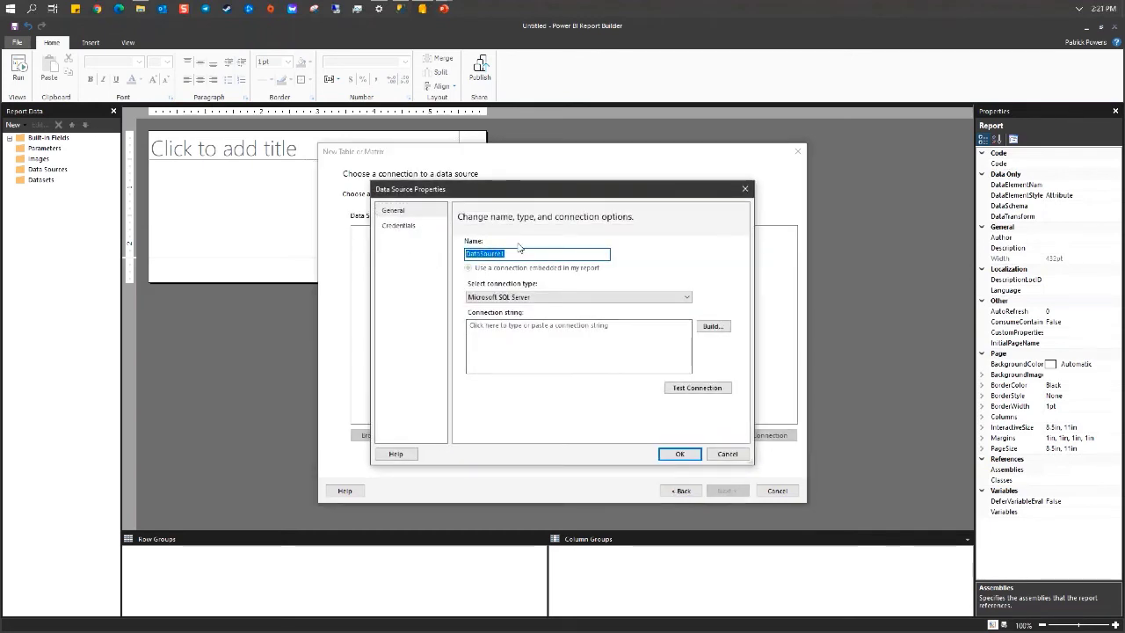
text(SQLServer)
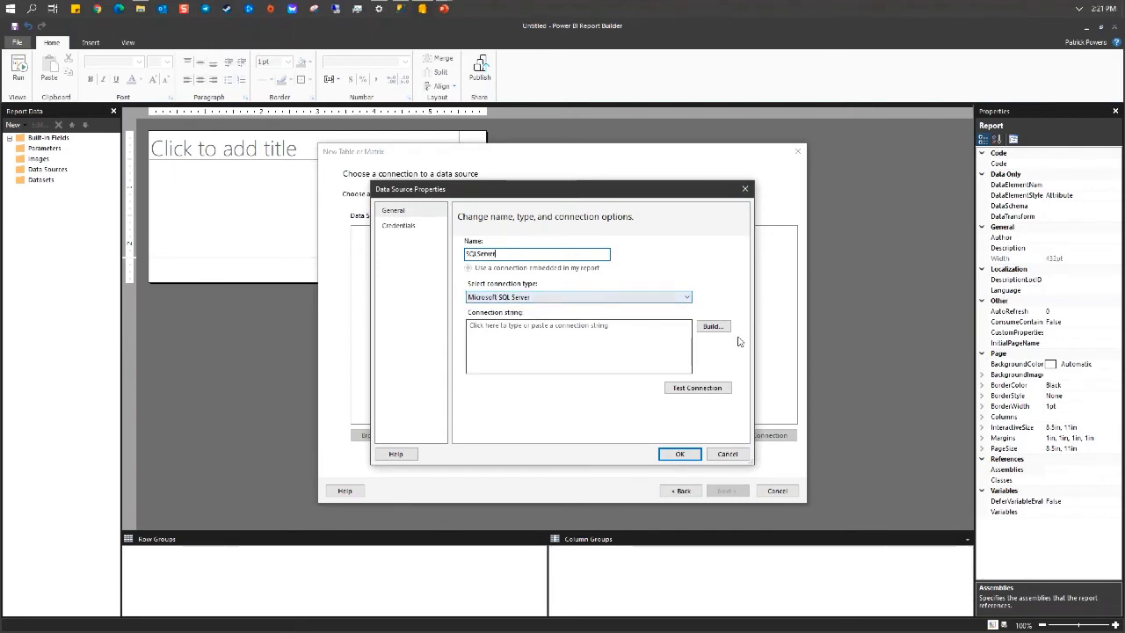
- Build the connection string for server HOPKINS\HOPKINS with Windows Authentication and the GOSALES database
click(712, 327)
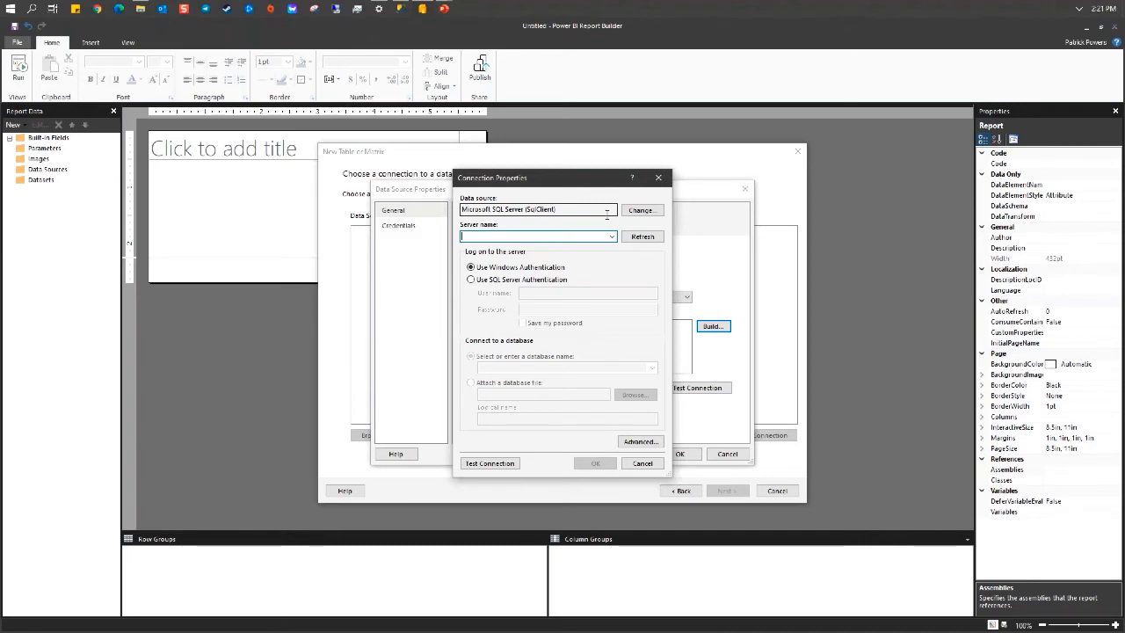
text(HOP)
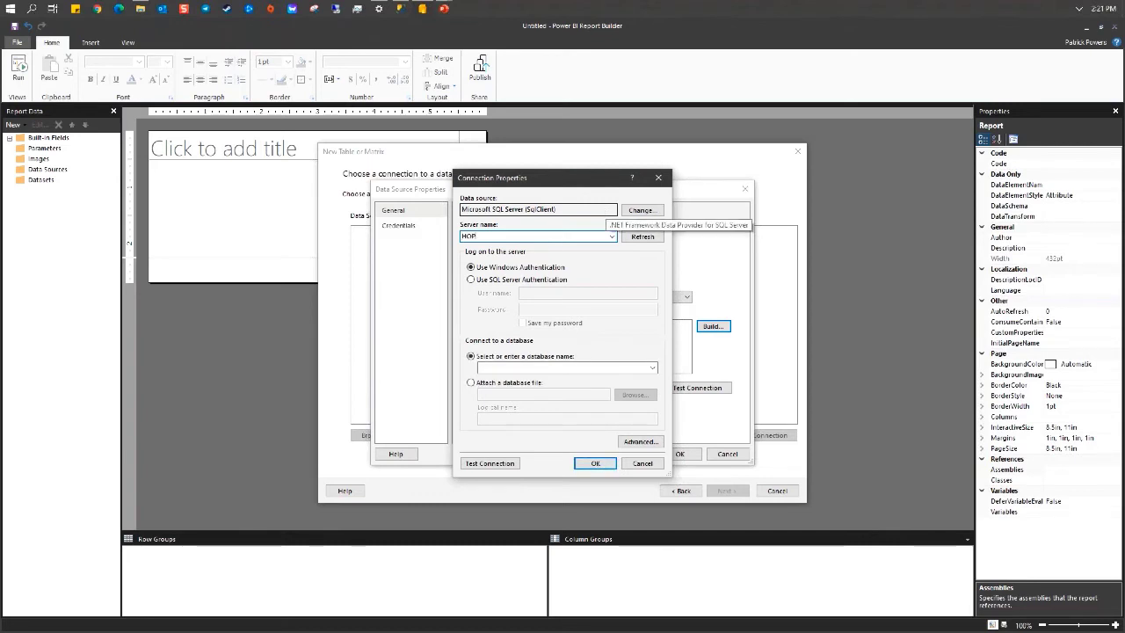
text(KINS\H)
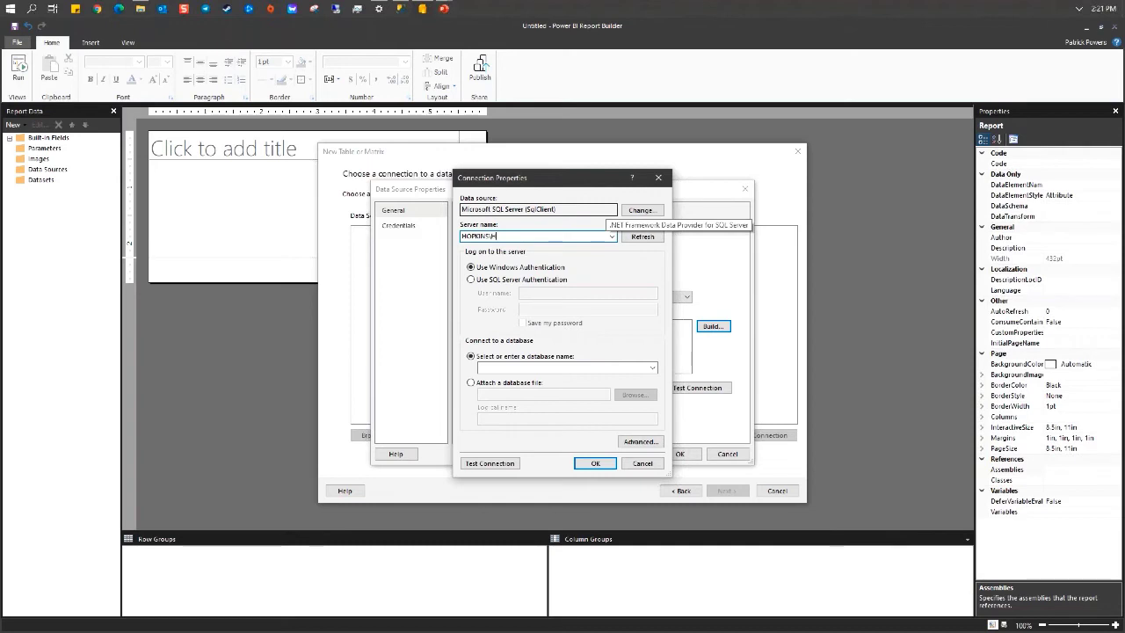
text(OPKINS)
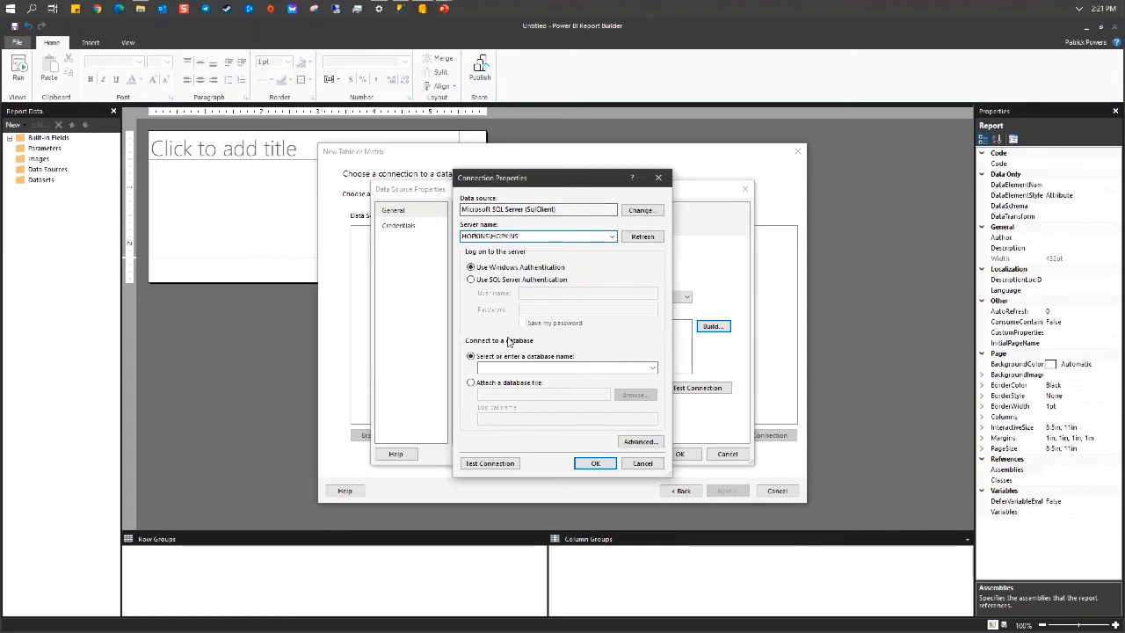
click(652, 367)
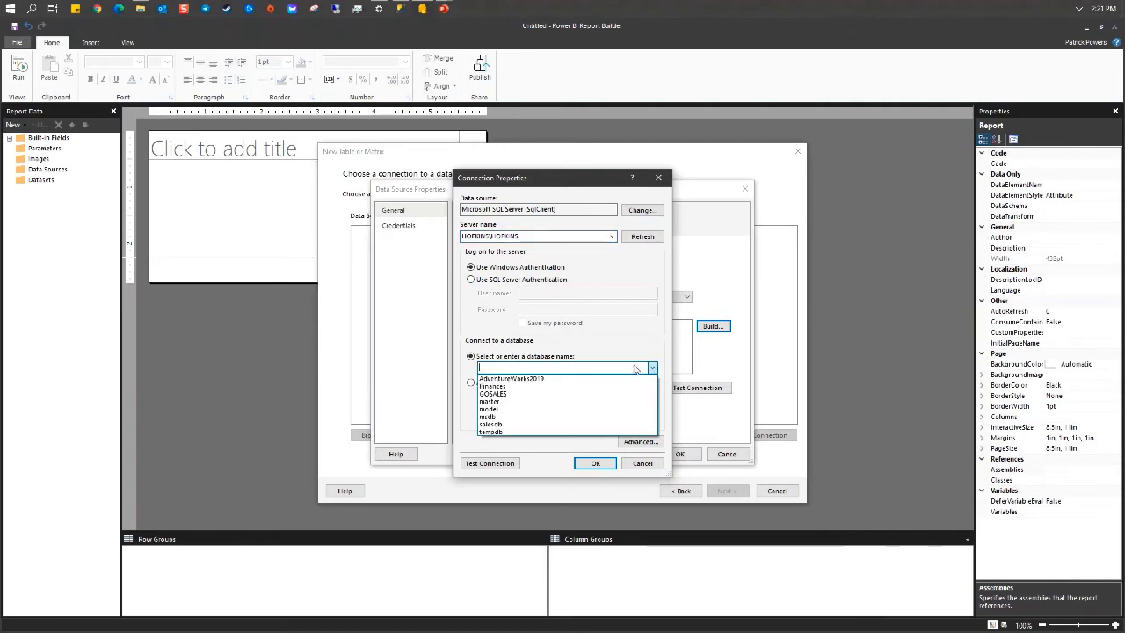
click(504, 394)
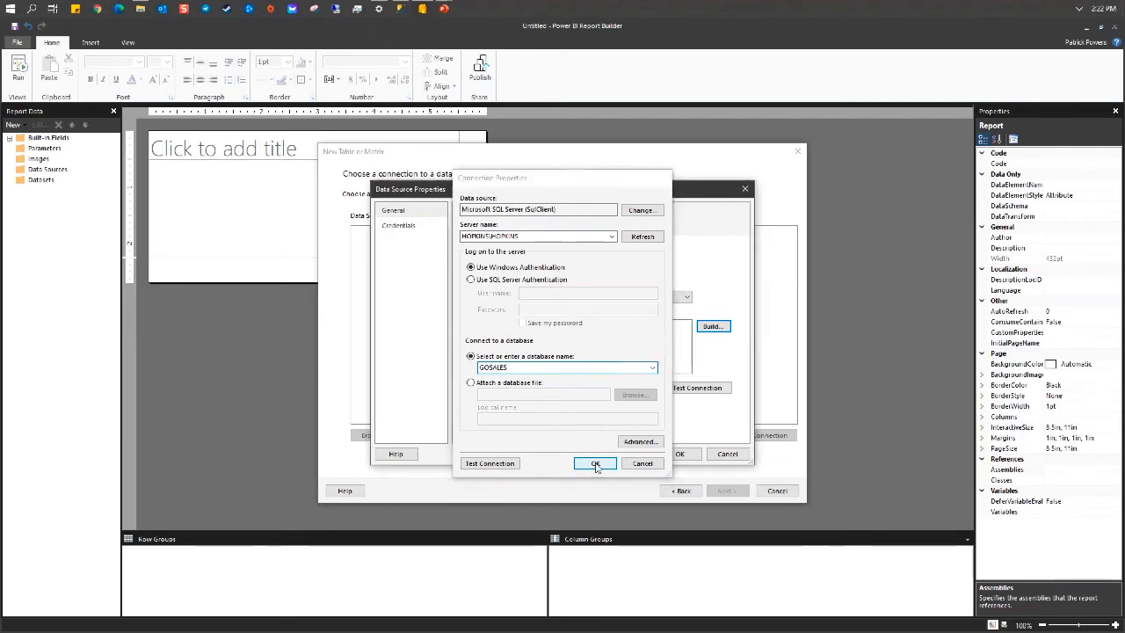
click(595, 464)
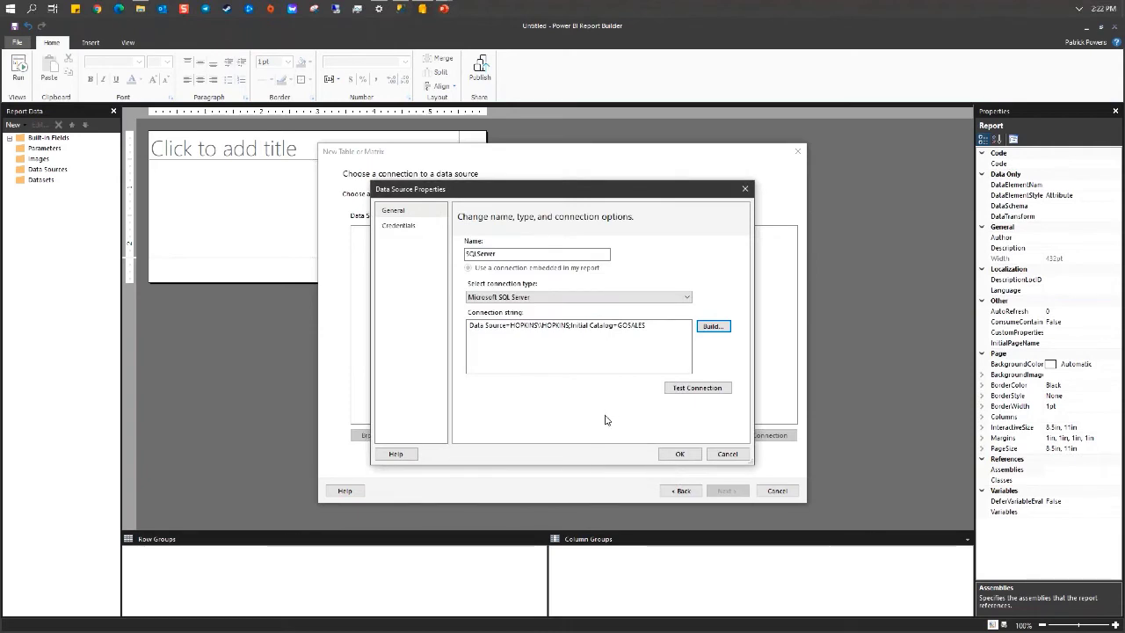
- Test the SQLServer connection, save the data source, and continue to the query design page
click(713, 393)
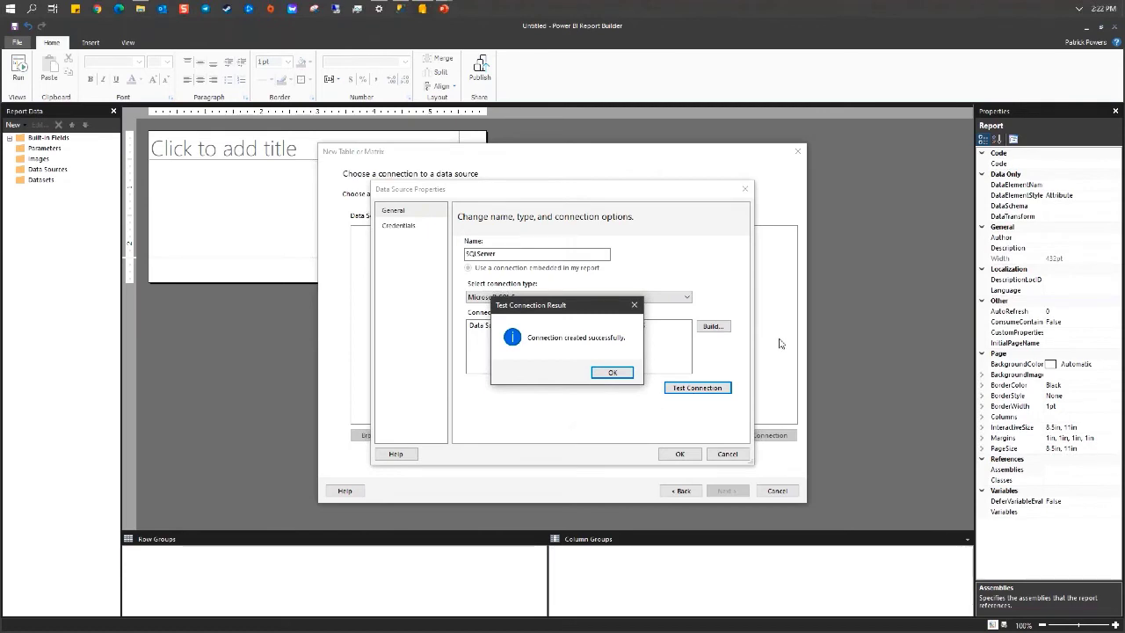
click(611, 373)
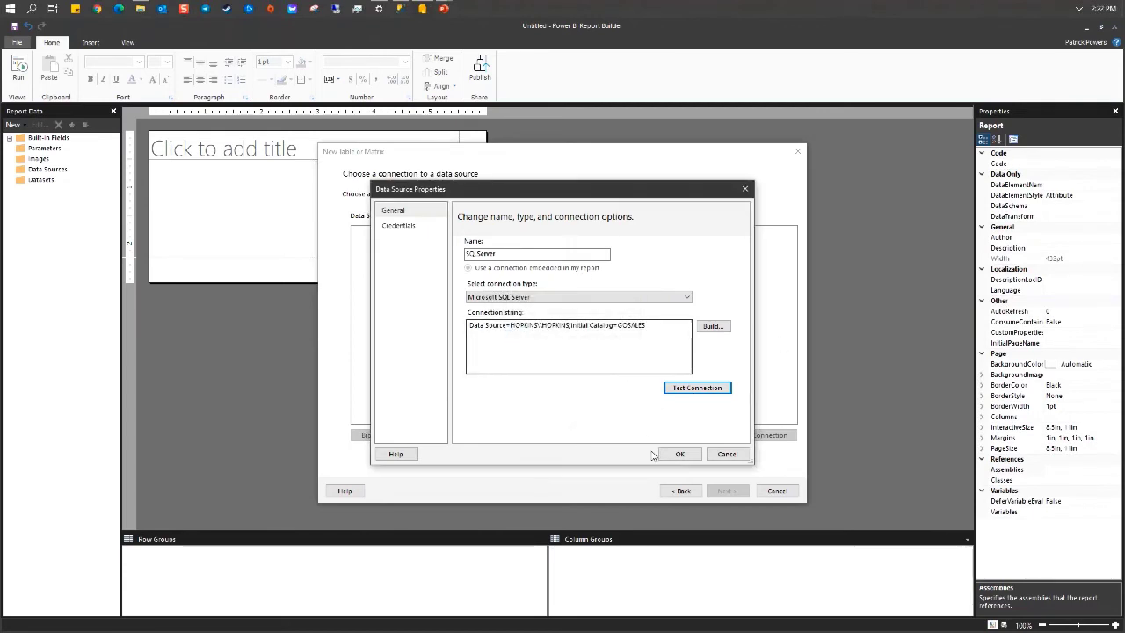
click(677, 454)
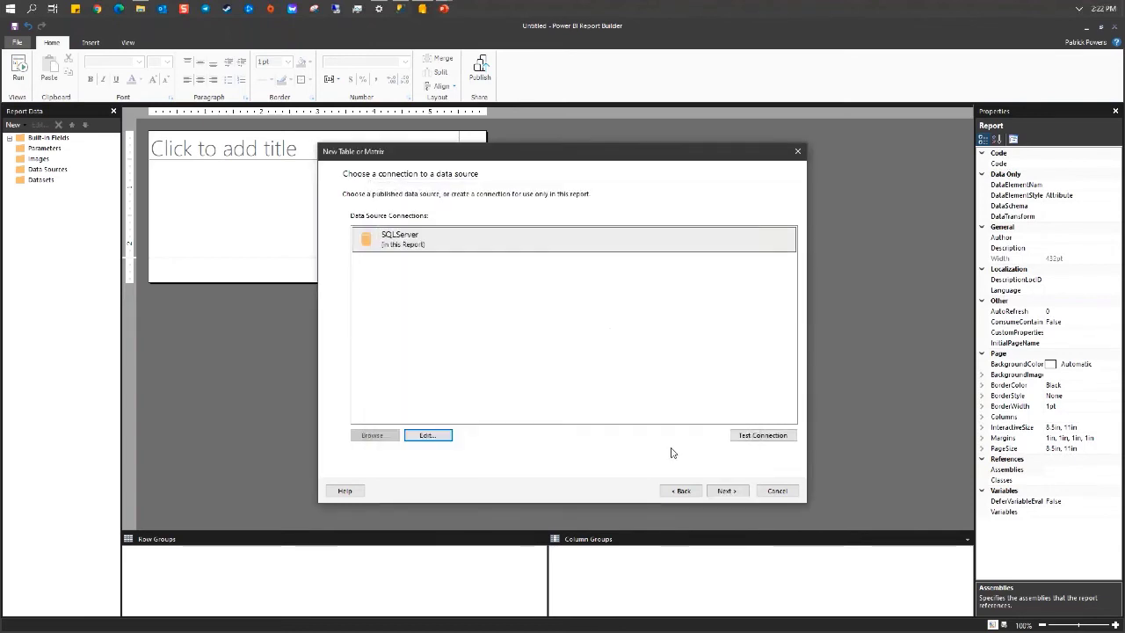
click(727, 490)
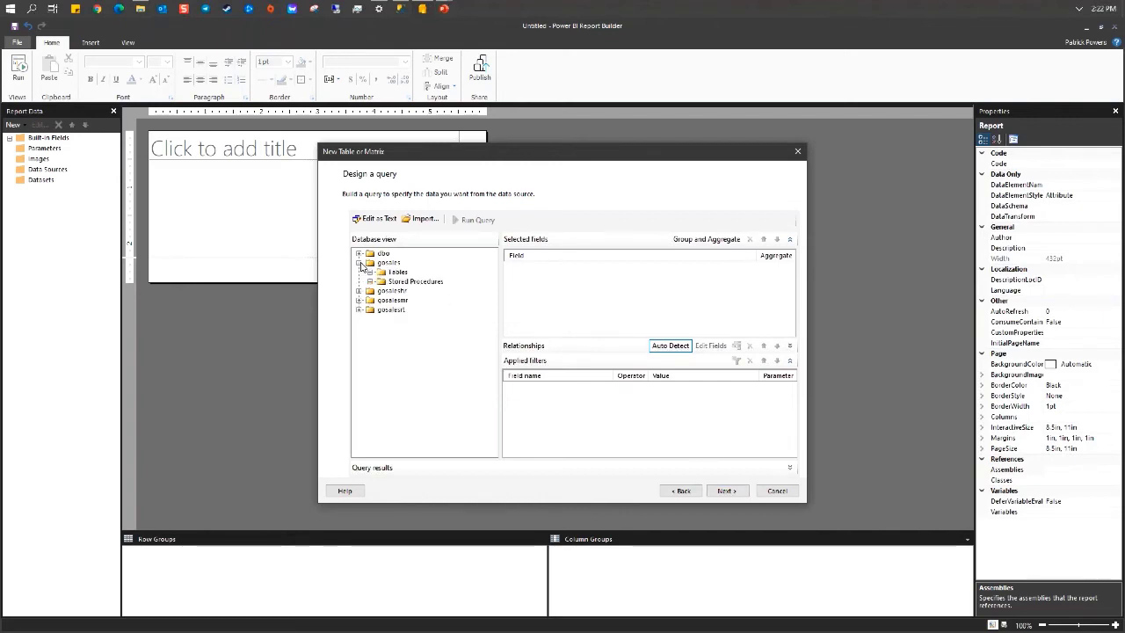
- Switch to SQL Server Management Studio to view the GOSALES tables, and return to the report wizard
click(404, 14)
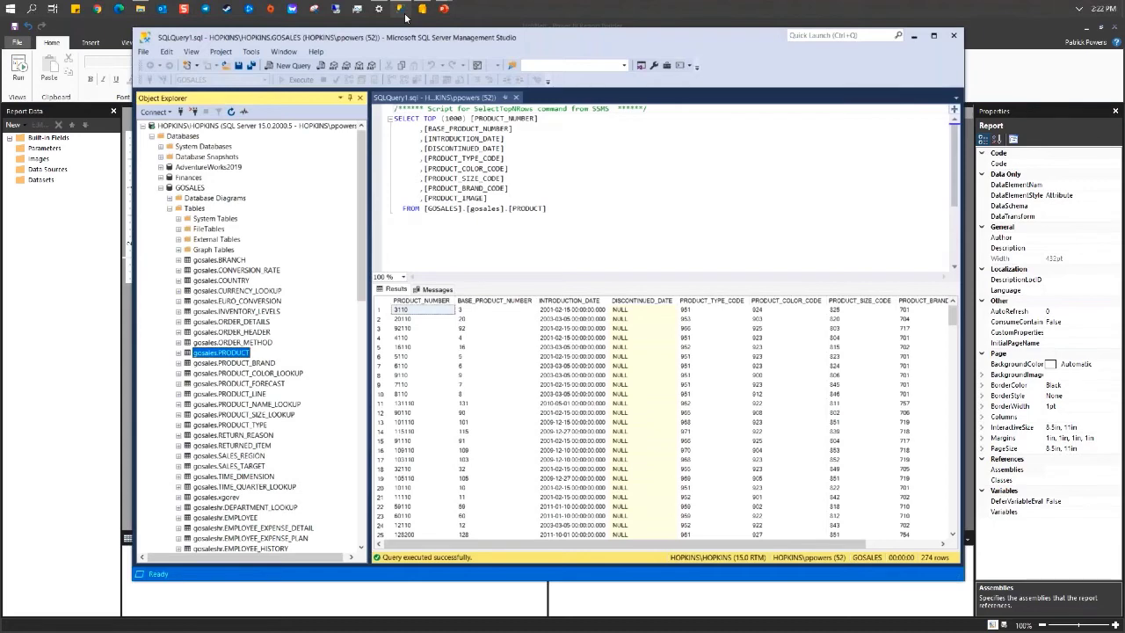
click(405, 15)
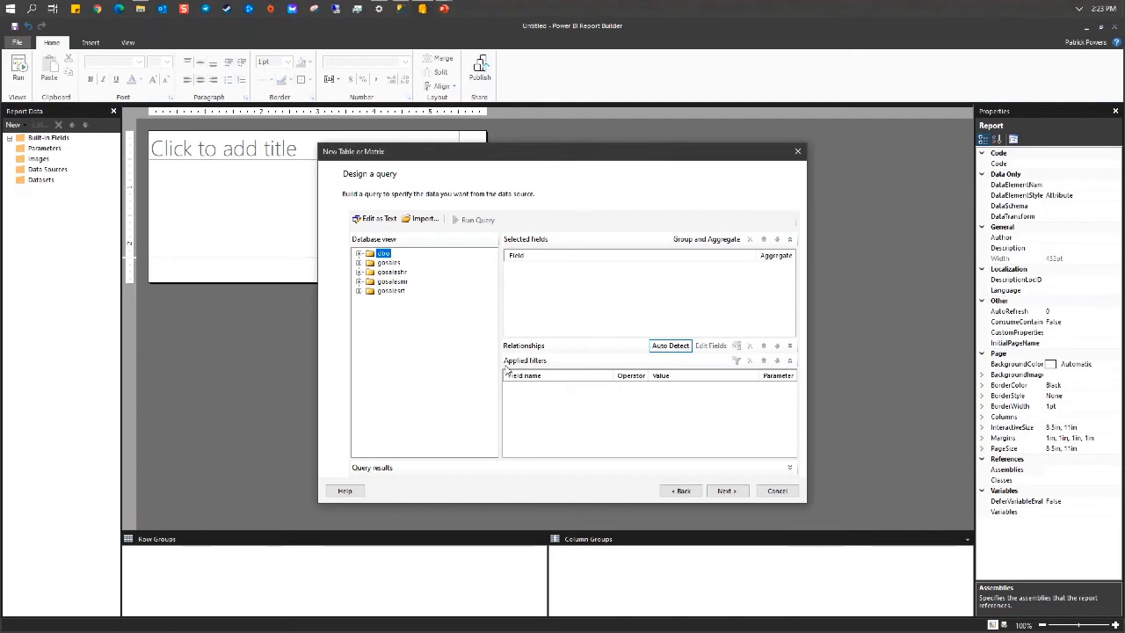
click(426, 220)
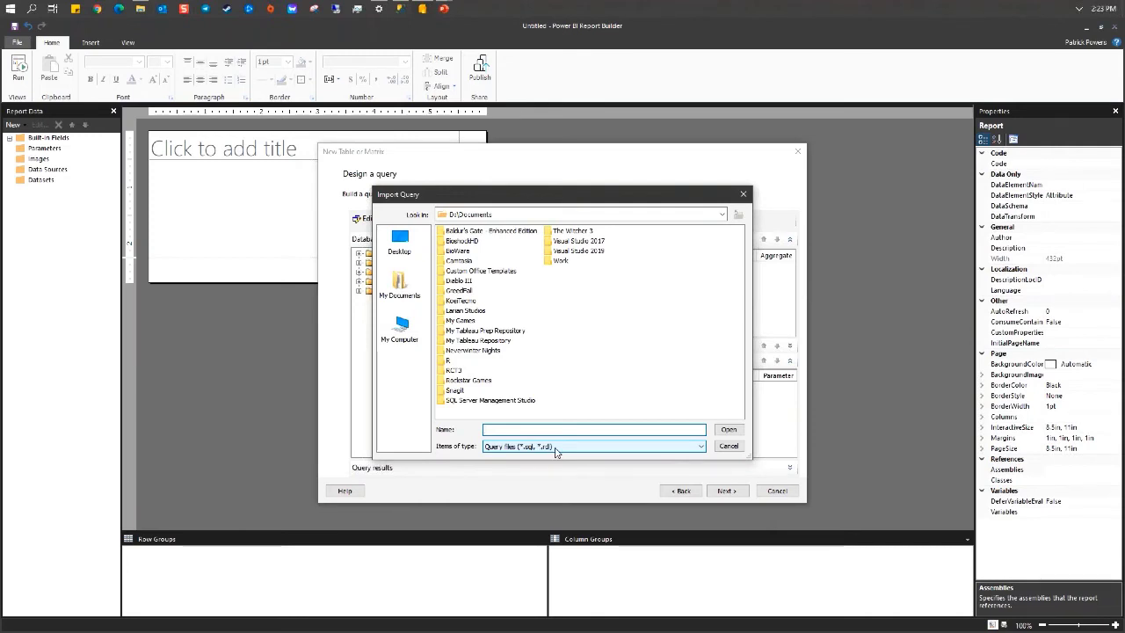
click(729, 446)
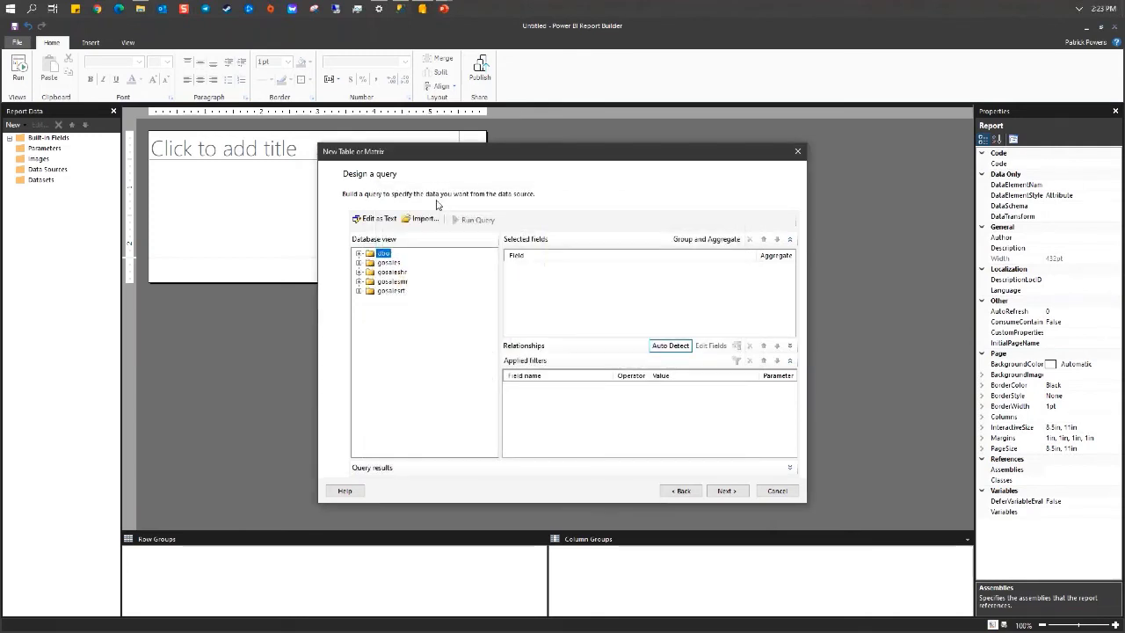
click(377, 219)
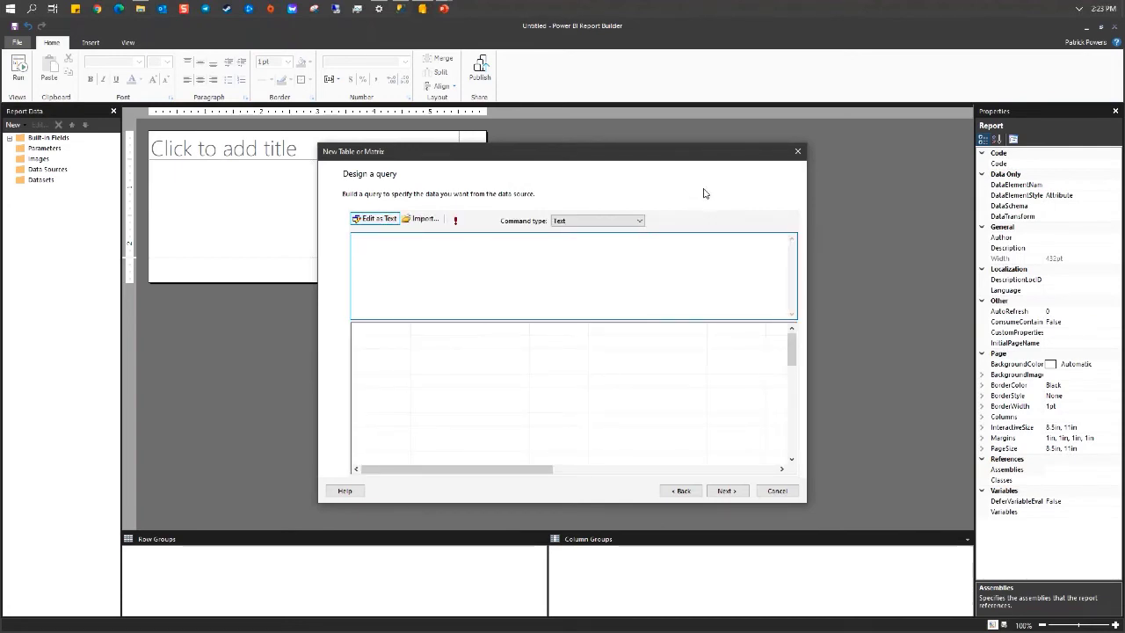
click(639, 222)
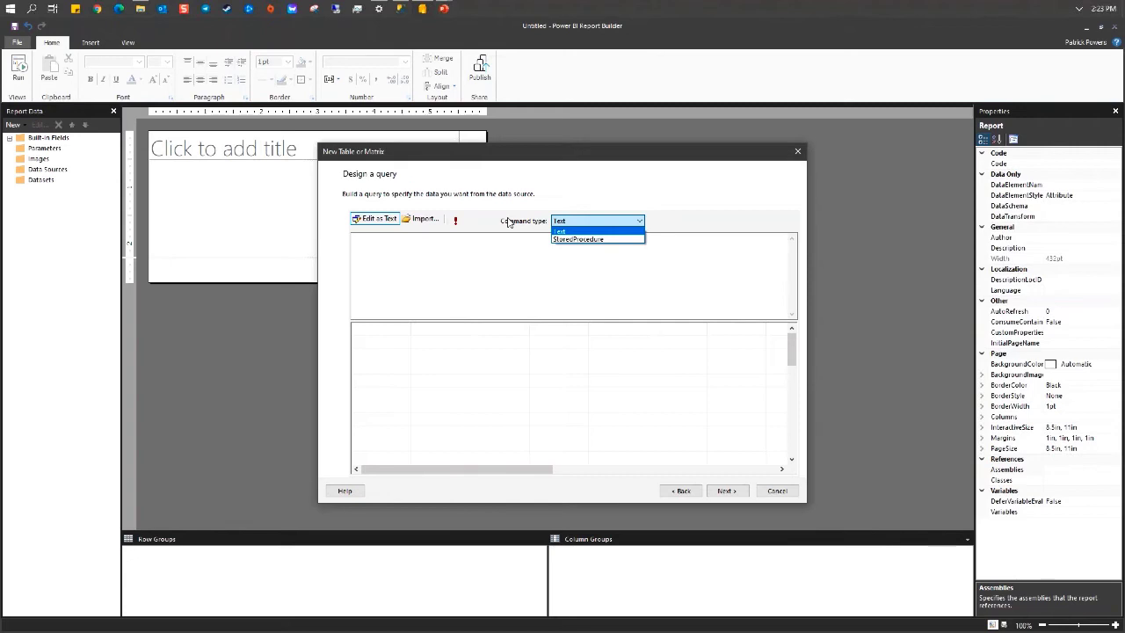
click(521, 264)
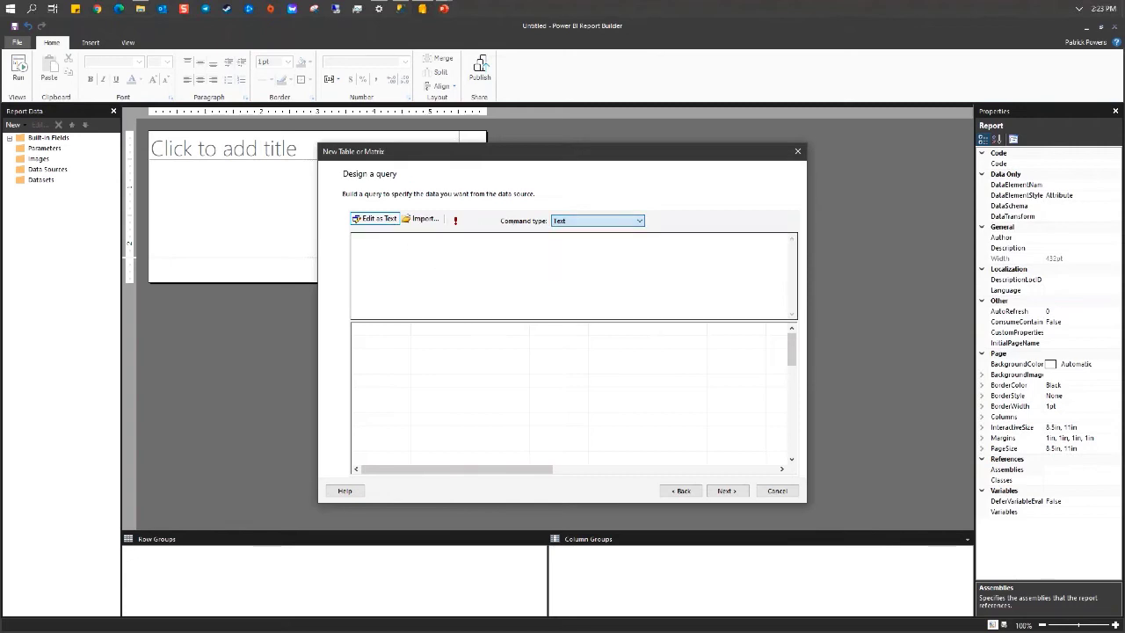
click(443, 247)
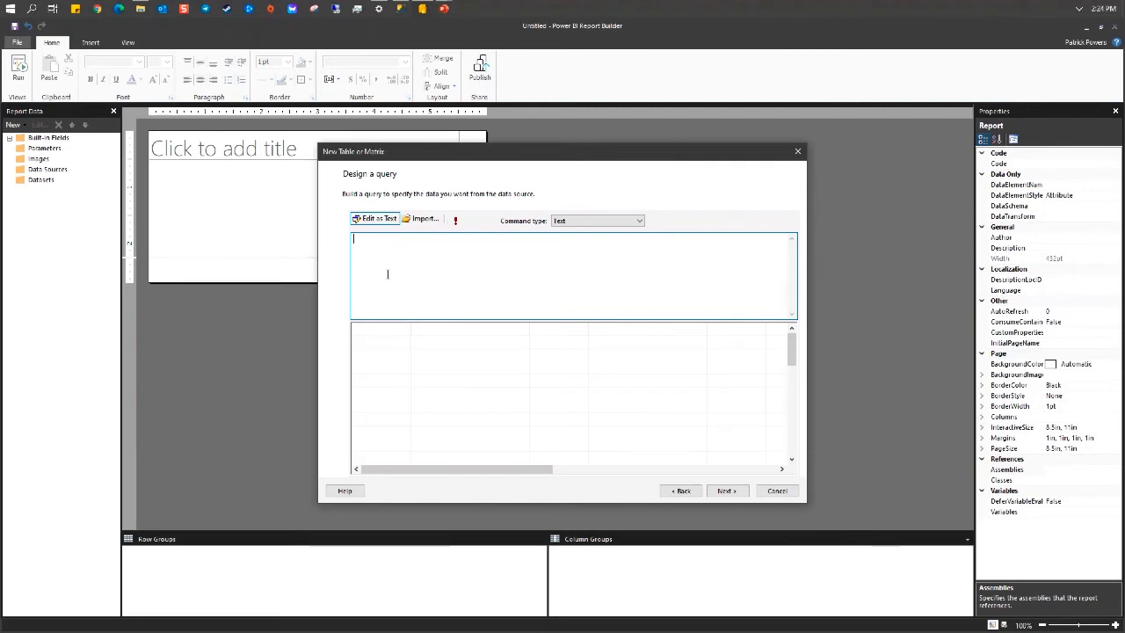
click(383, 224)
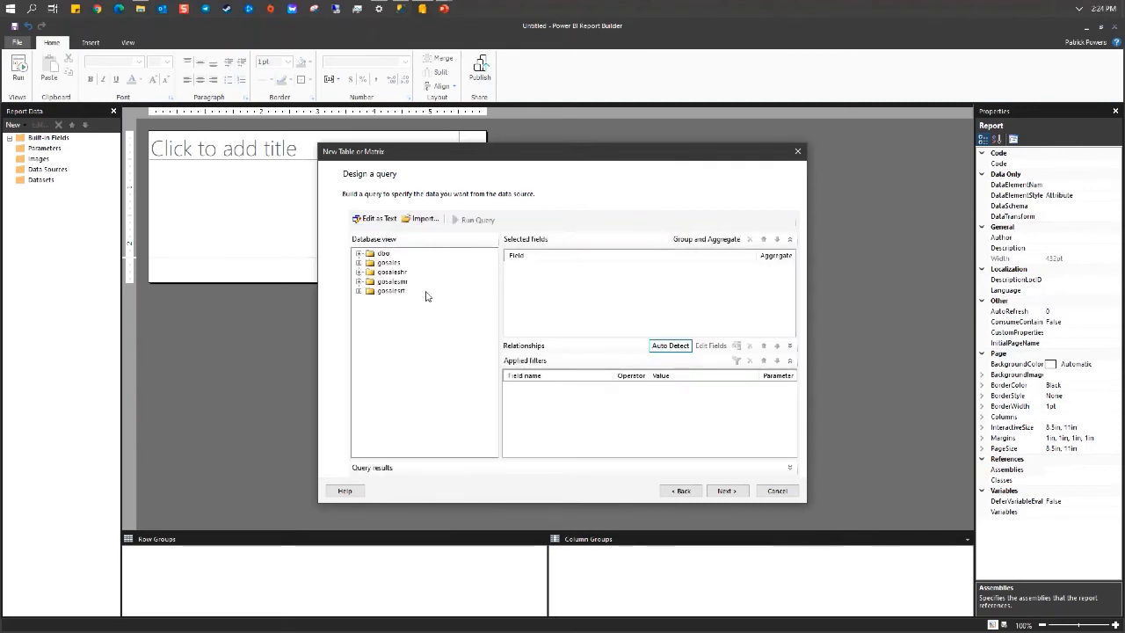
- Enlarge the wizard window and add all fields of the BRANCH table from the gosales schema to the query
drag(516, 155, 451, 70)
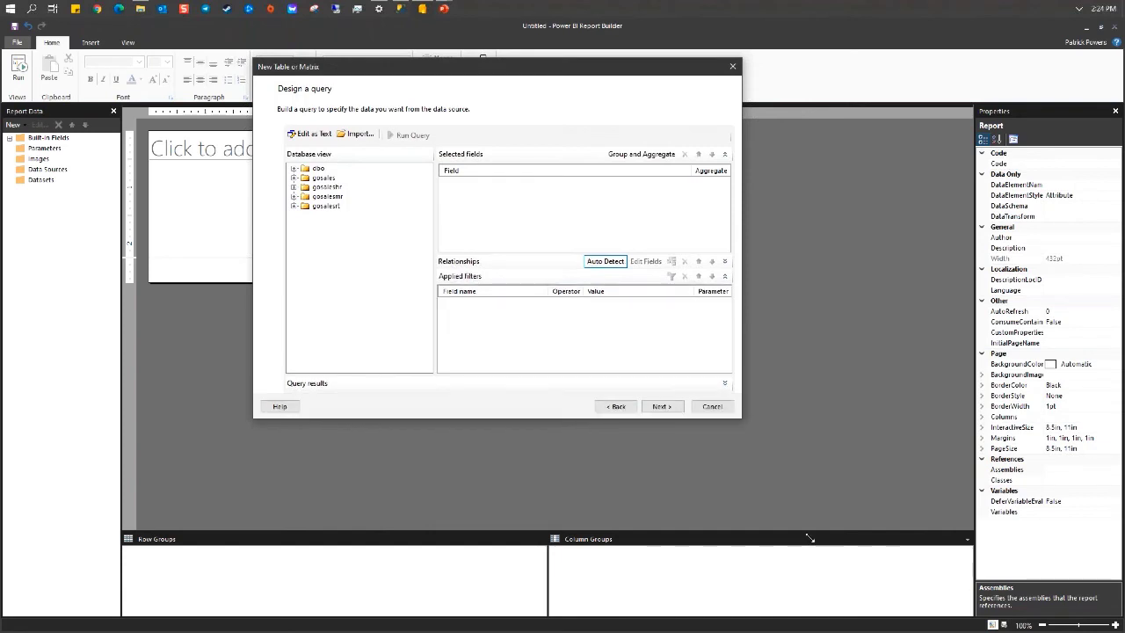
drag(741, 417, 867, 609)
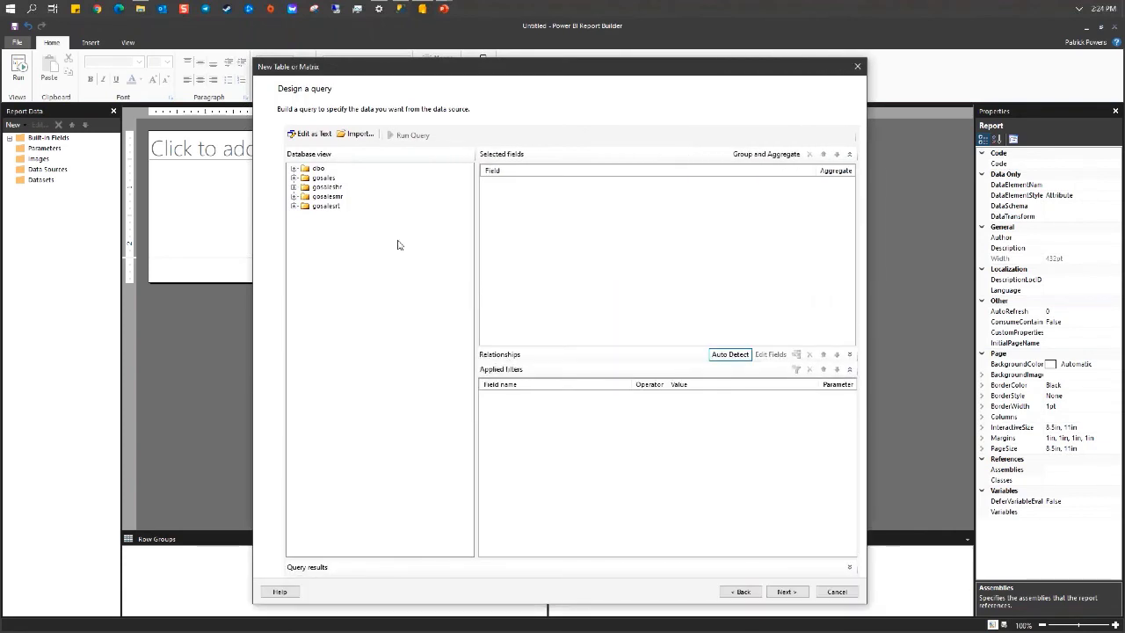
click(294, 178)
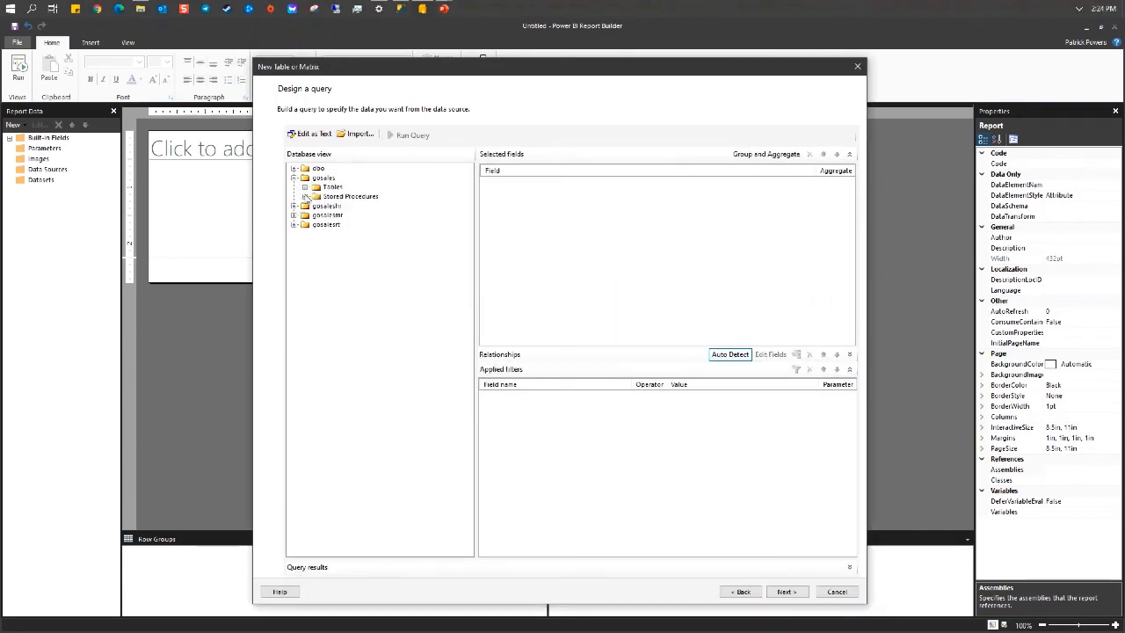
click(304, 187)
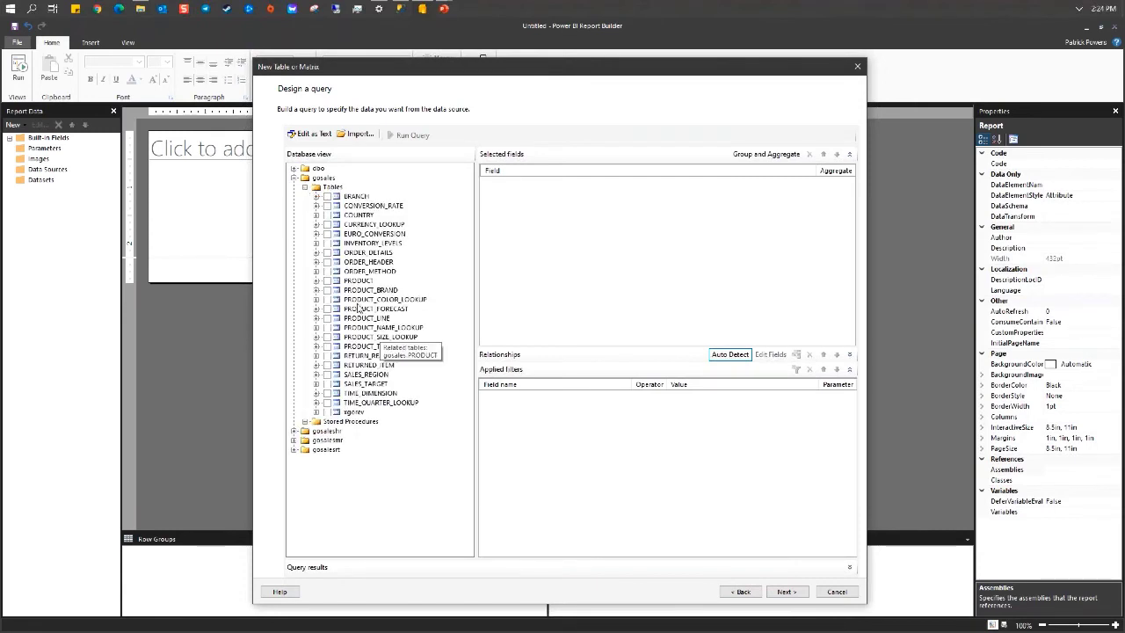
click(327, 196)
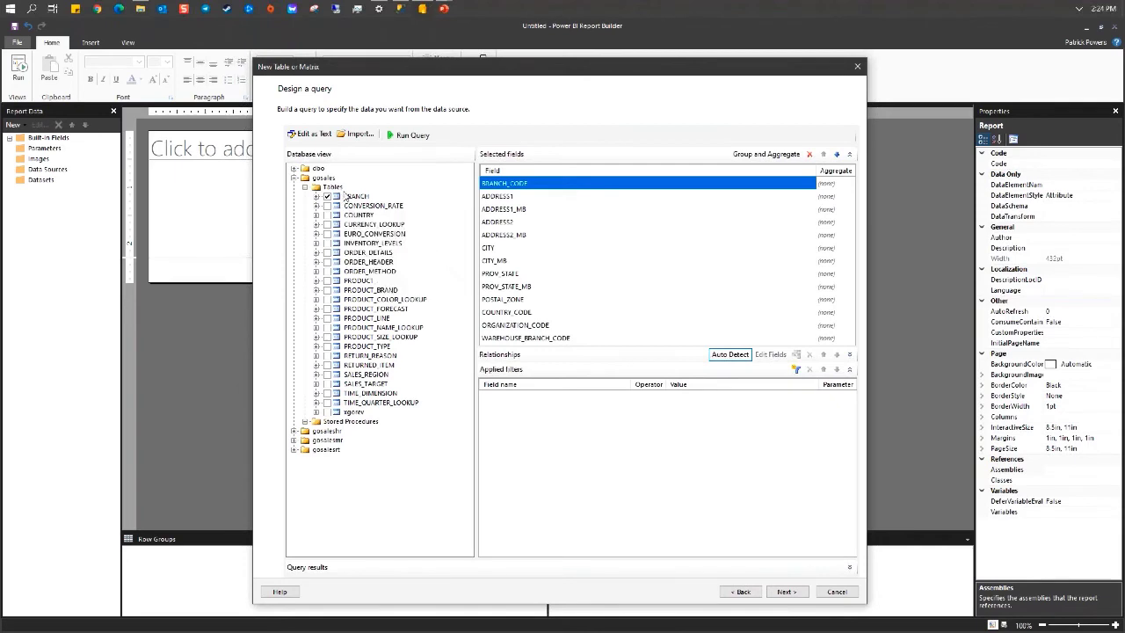
mouse_move(345, 201)
- Remove the ADDRESS1_MB, ADDRESS2_MB, CITY_MB and PROV_STATE_MB fields from the selected fields
click(528, 211)
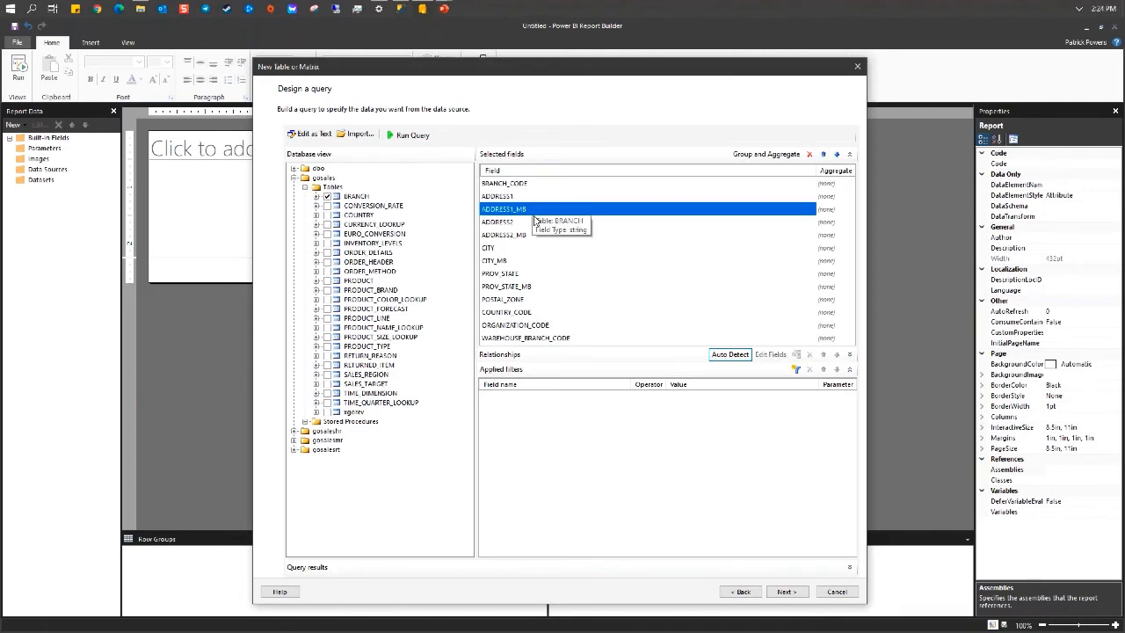
key(Delete)
click(535, 220)
key(Delete)
click(511, 236)
key(Delete)
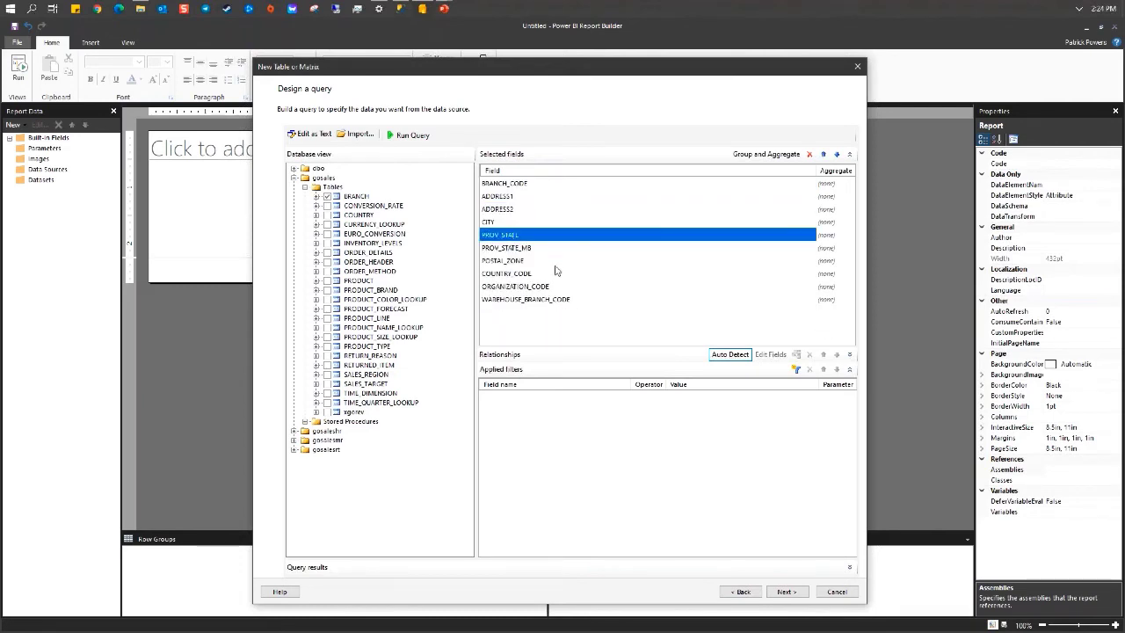
click(530, 249)
key(Delete)
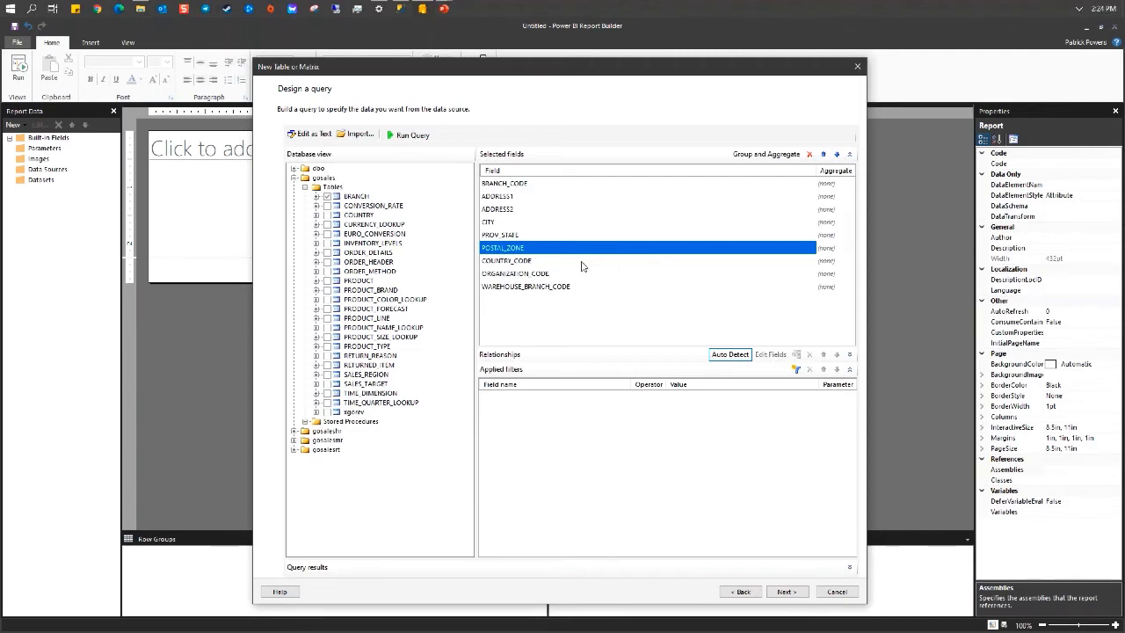
- Add the COUNTRY_CODE, COUNTRY_EN and SALES_REGION_CODE fields of the COUNTRY table to the query
click(317, 215)
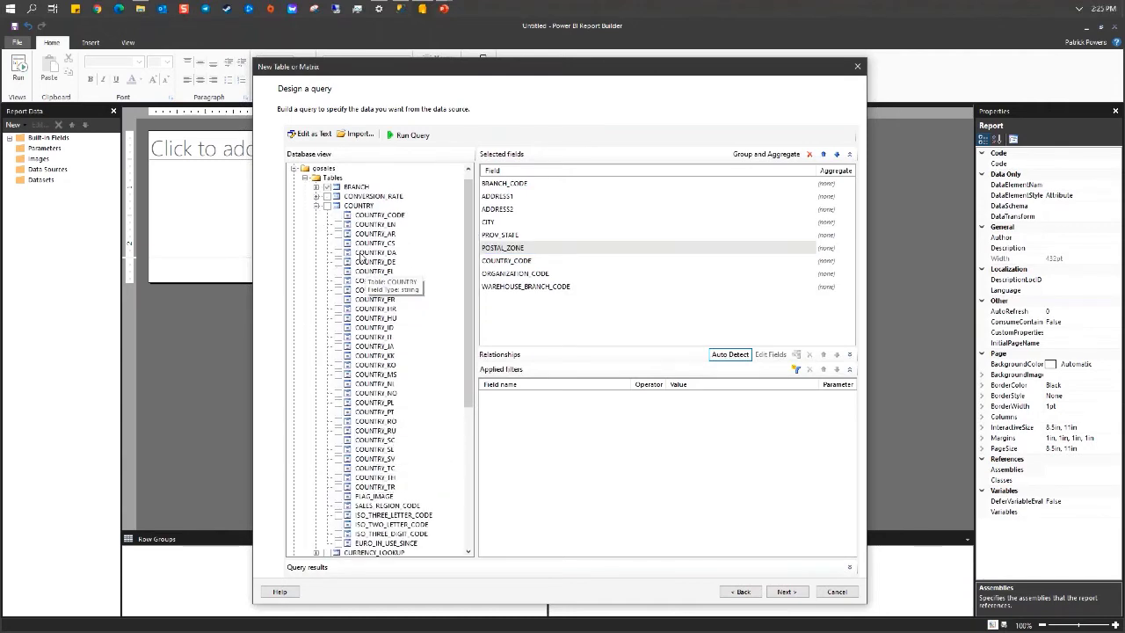
click(337, 214)
click(338, 224)
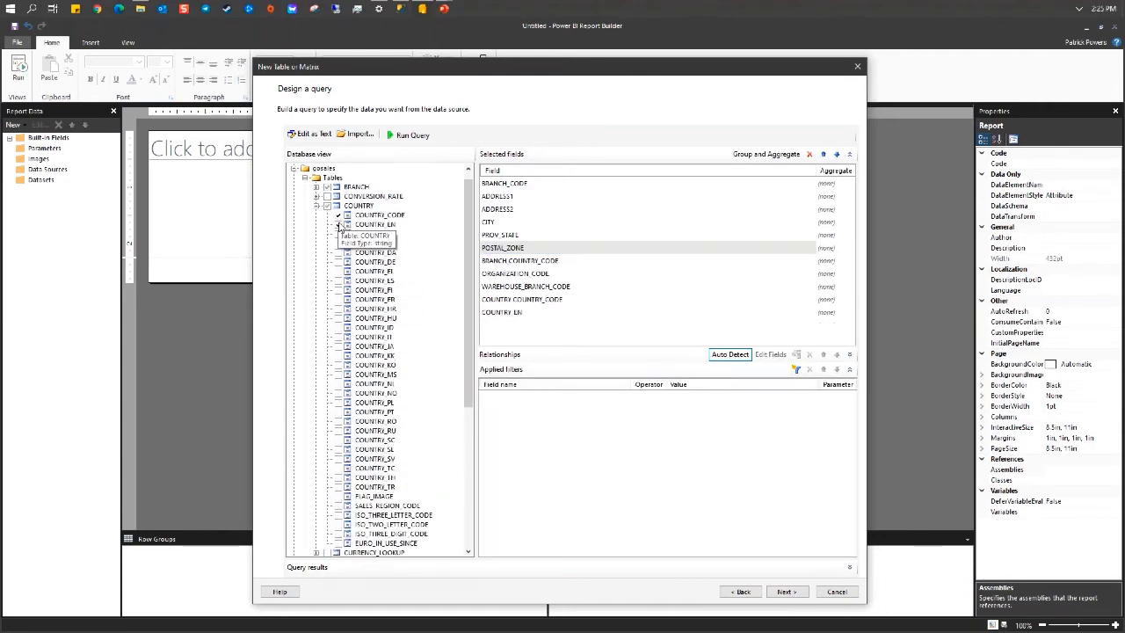
click(337, 505)
scroll(444, 483, down, 1)
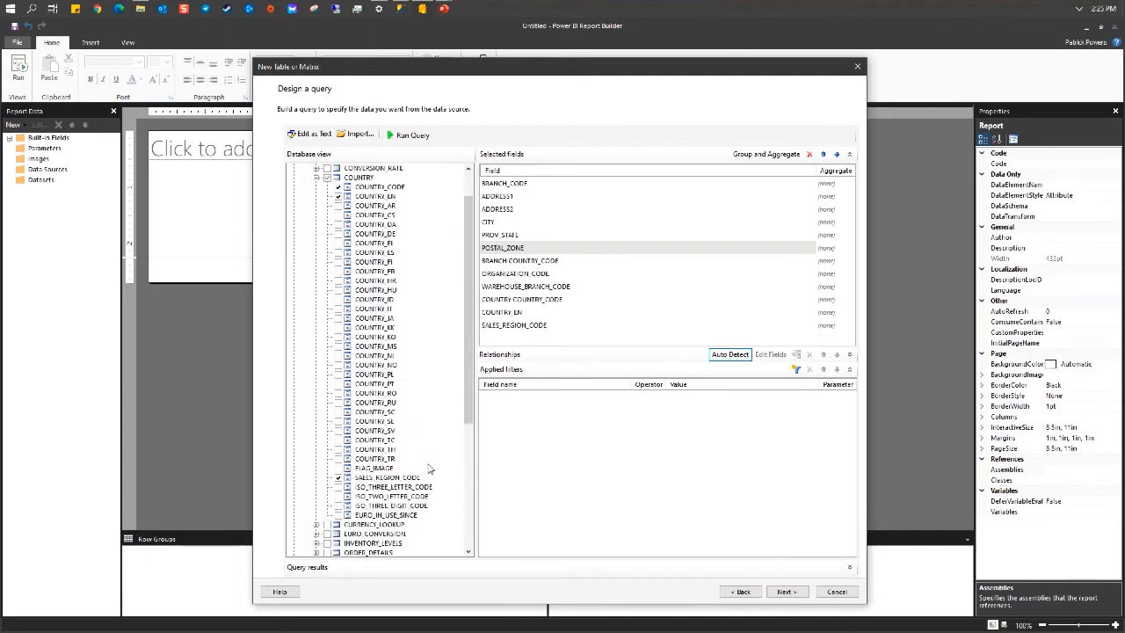
- Add all fields of the gosales ORDER_DETAILS, ORDER_HEADER, ORDER_METHOD and PRODUCT tables to the query
scroll(431, 469, up, 2)
click(317, 215)
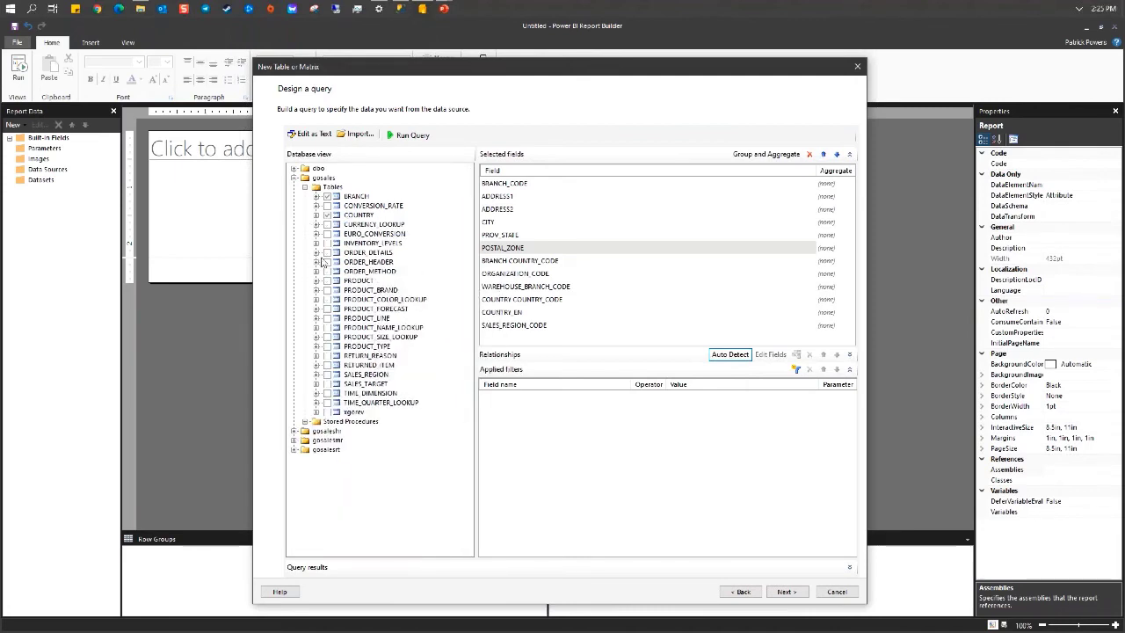
click(327, 253)
click(327, 262)
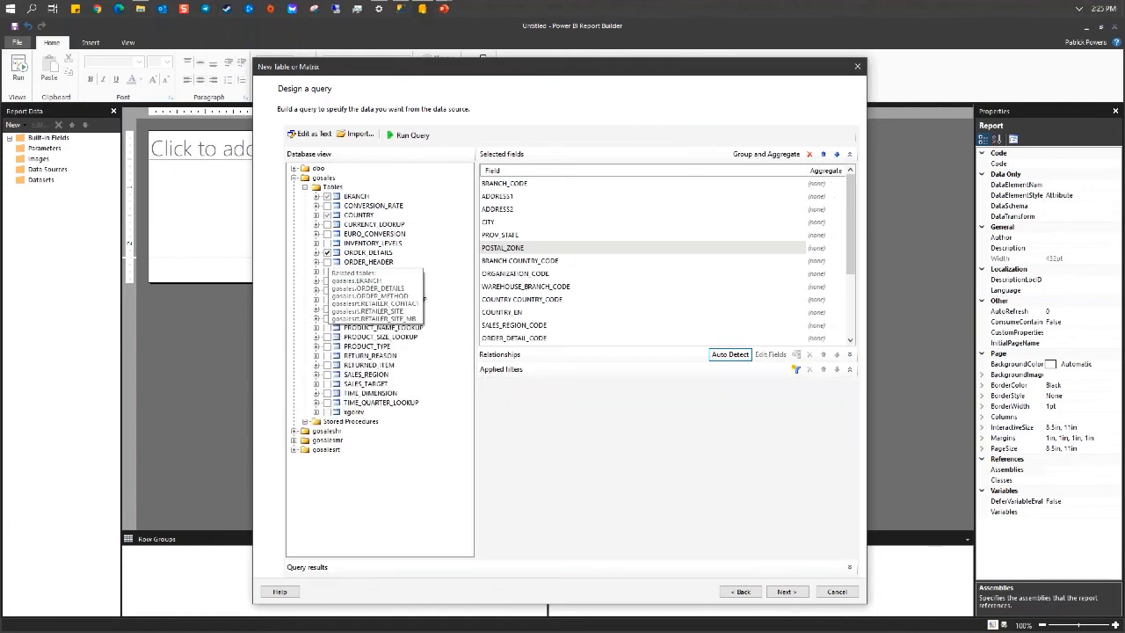
click(327, 272)
click(327, 280)
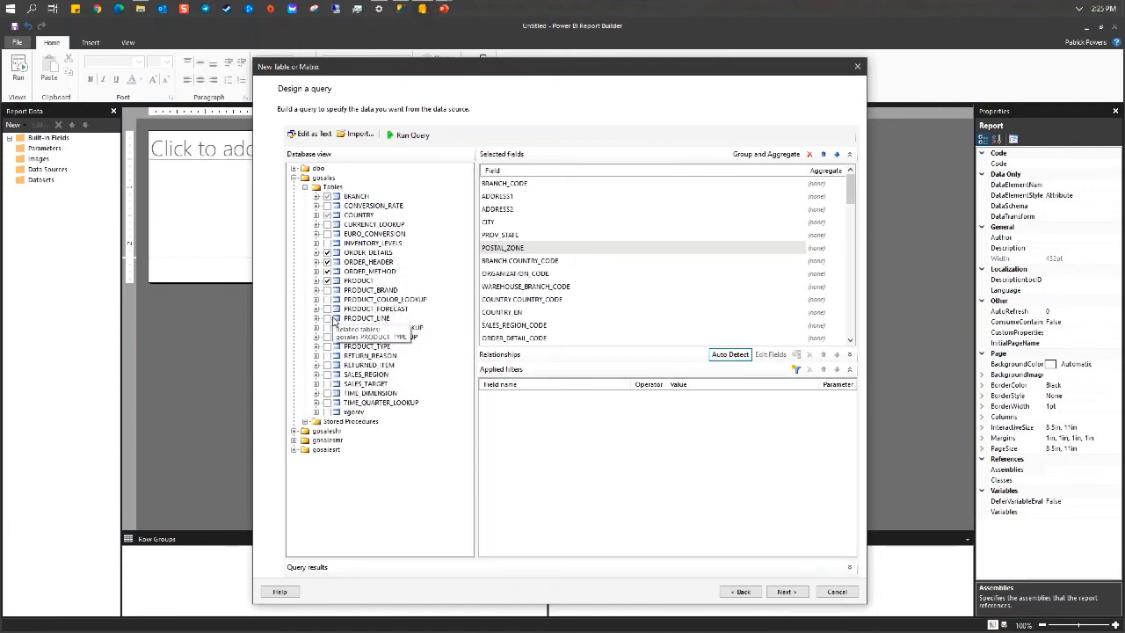
- Add the PRODUCT_LINE, PRODUCT_NAME_LOOKUP, PRODUCT_TYPE, SALES_REGION and TIME_DIMENSION tables of the gosales schema to the query
click(328, 318)
click(327, 328)
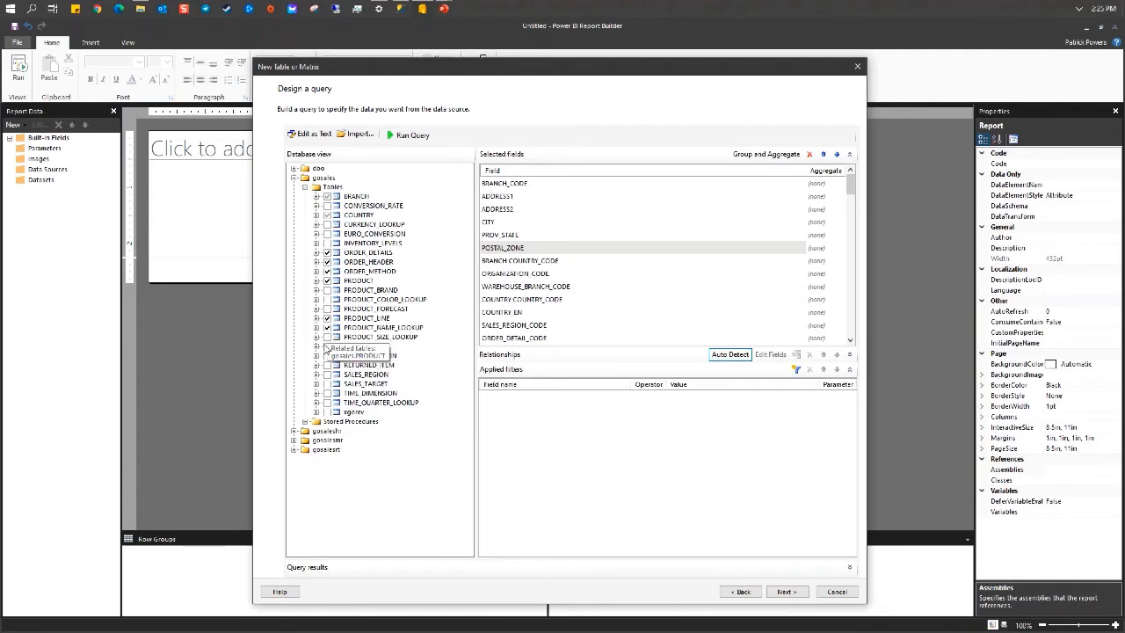
click(327, 347)
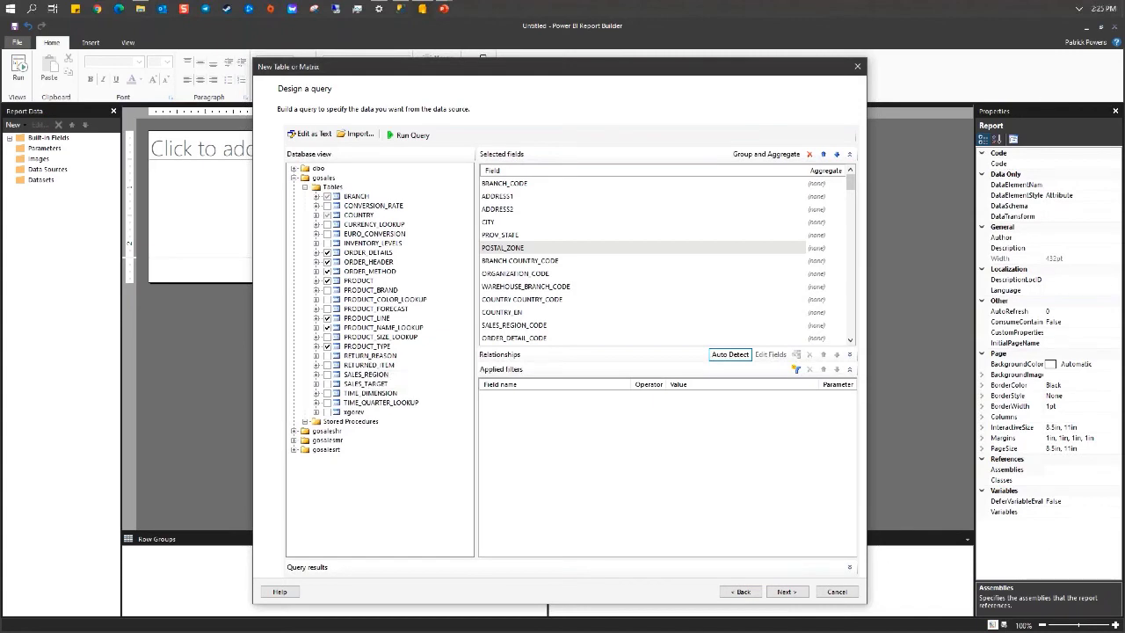
click(327, 374)
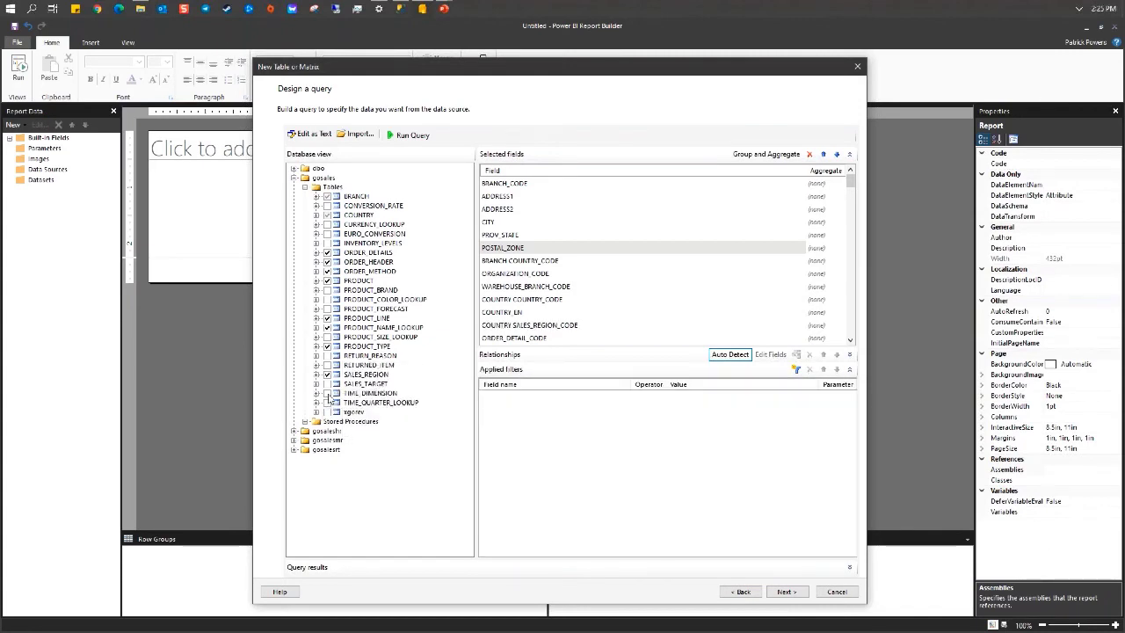
click(327, 393)
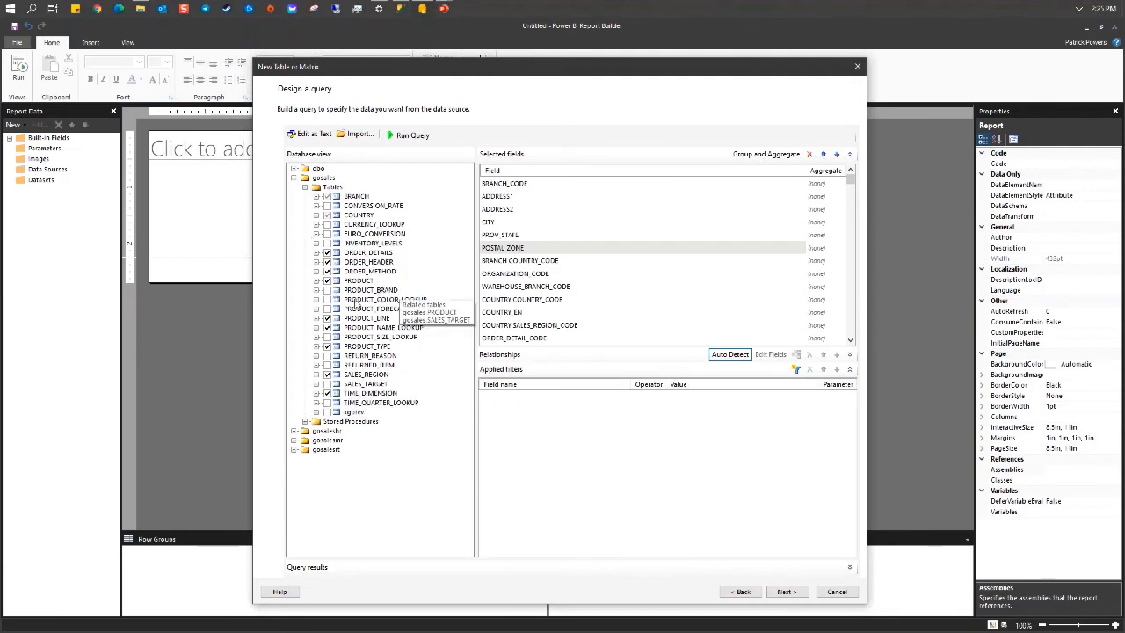
- Add all fields of the EMPLOYEE table from the gosaleshr schema to the query
click(305, 186)
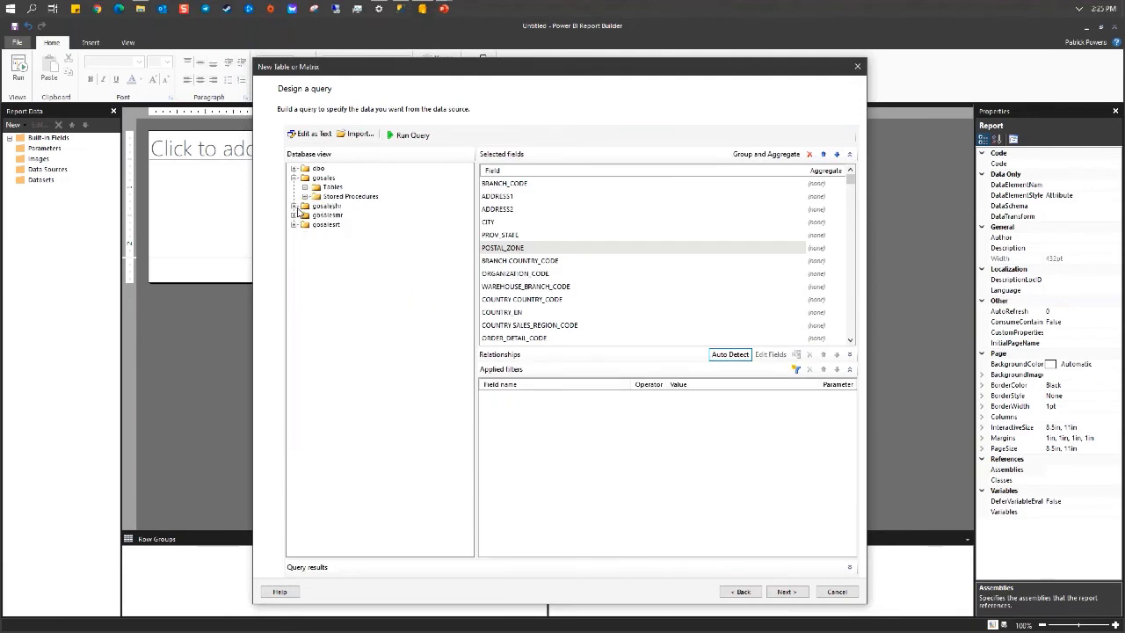
click(294, 206)
click(305, 215)
click(327, 234)
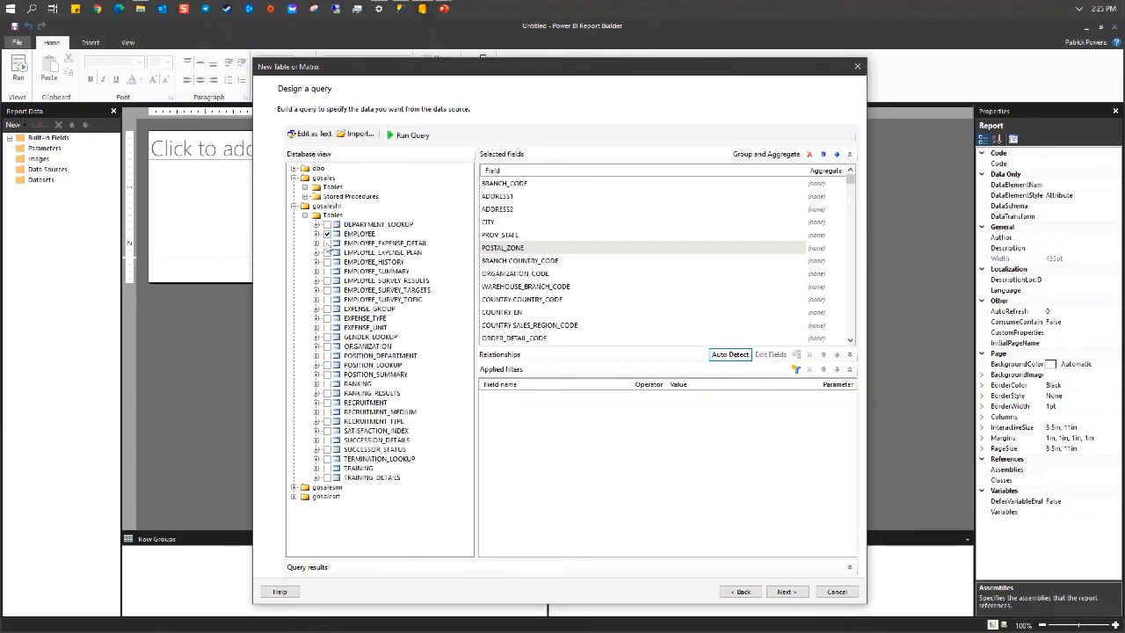
click(305, 215)
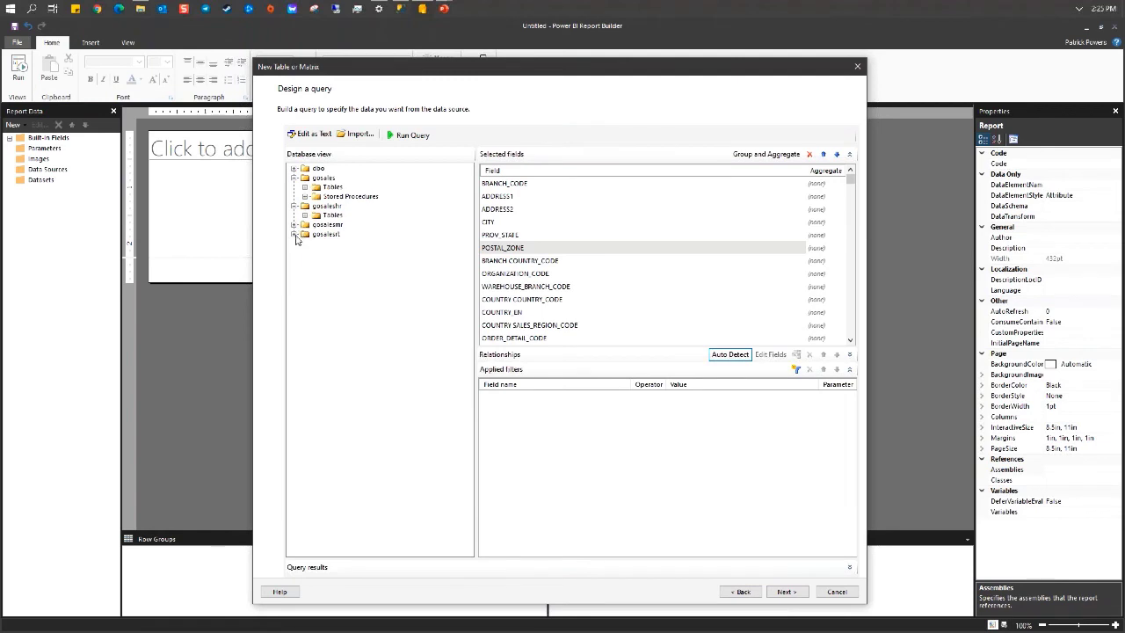
- Add the RETAILER, RETAILER_SITE and RETAILER_TYPE tables from the gosalesrt schema to the query
click(294, 234)
click(305, 244)
click(327, 262)
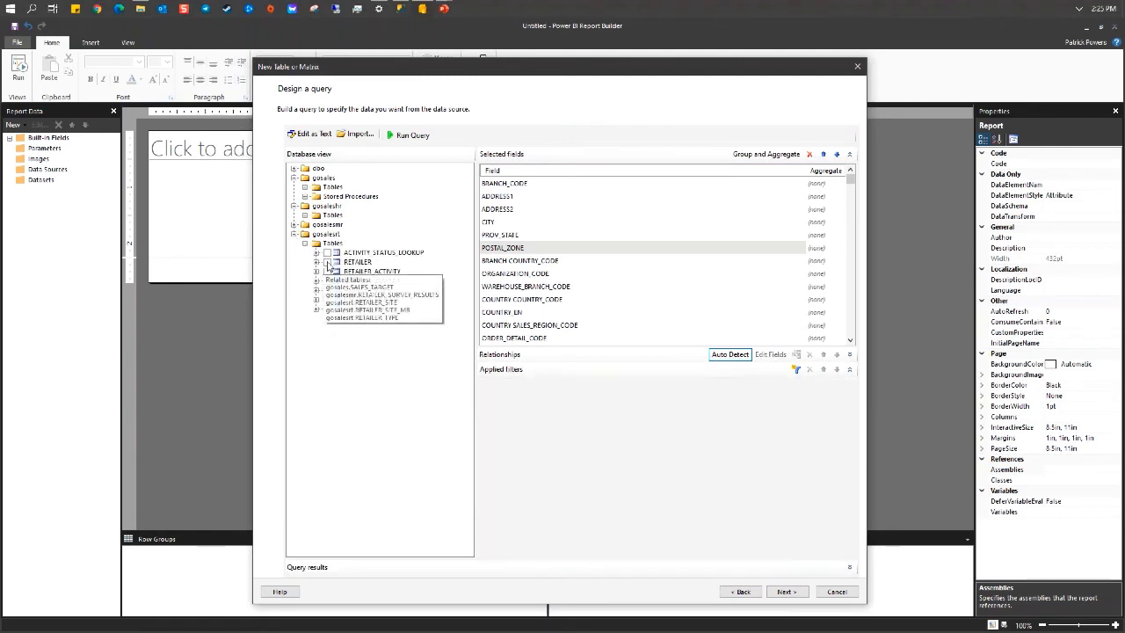
click(327, 290)
click(327, 310)
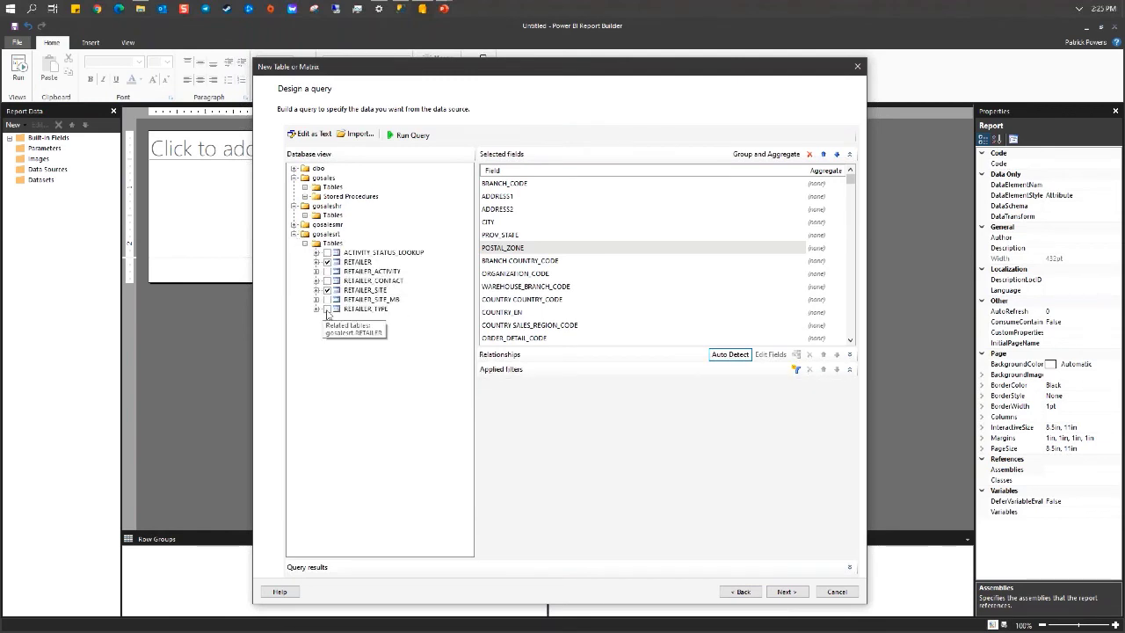
- Remove the RETAILER_NAME_MB field of the order header from the selected fields
scroll(589, 284, down, 3)
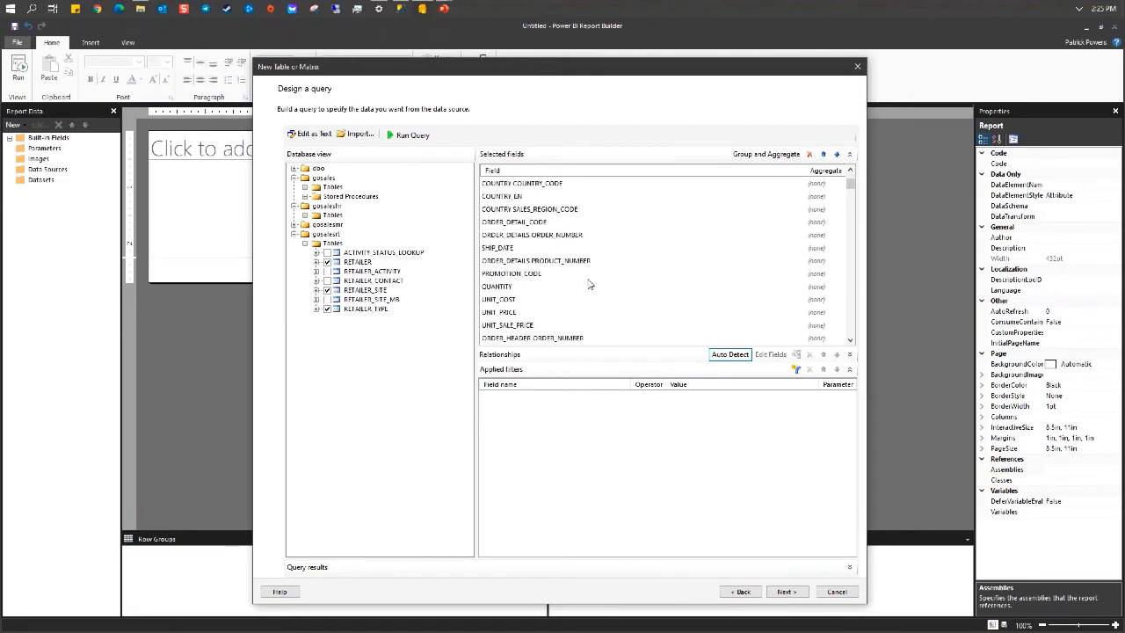
scroll(589, 284, down, 2)
click(523, 287)
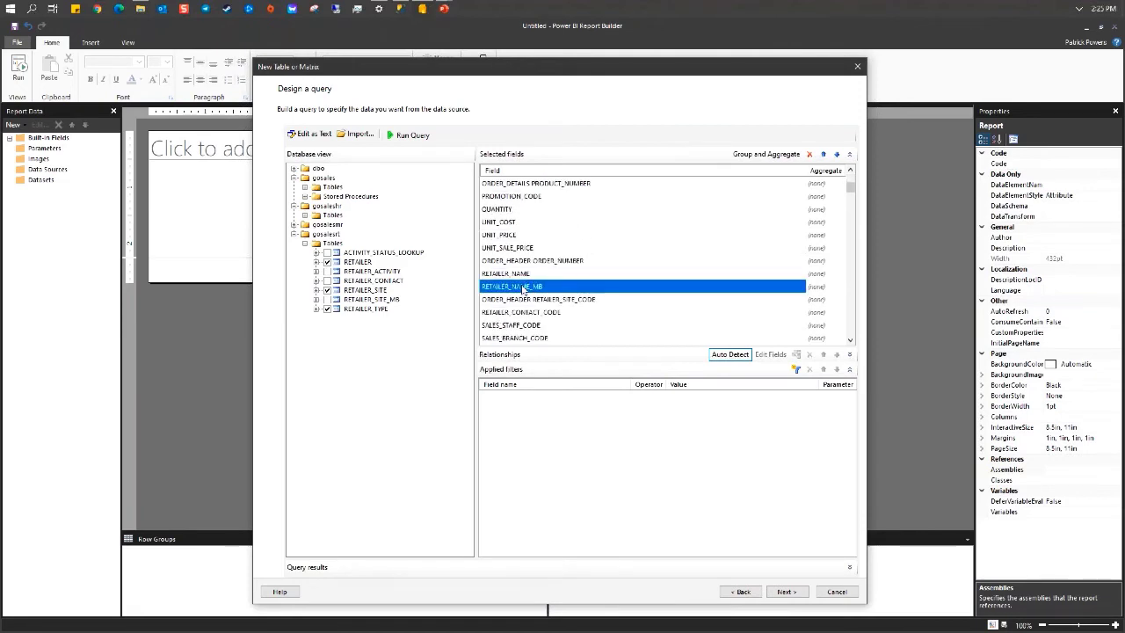
- Remove the ORDER_METHOD translation fields from ORDER_METHOD_AR through ORDER_METHOD_TR, keeping ORDER_METHOD_EN
scroll(551, 294, down, 4)
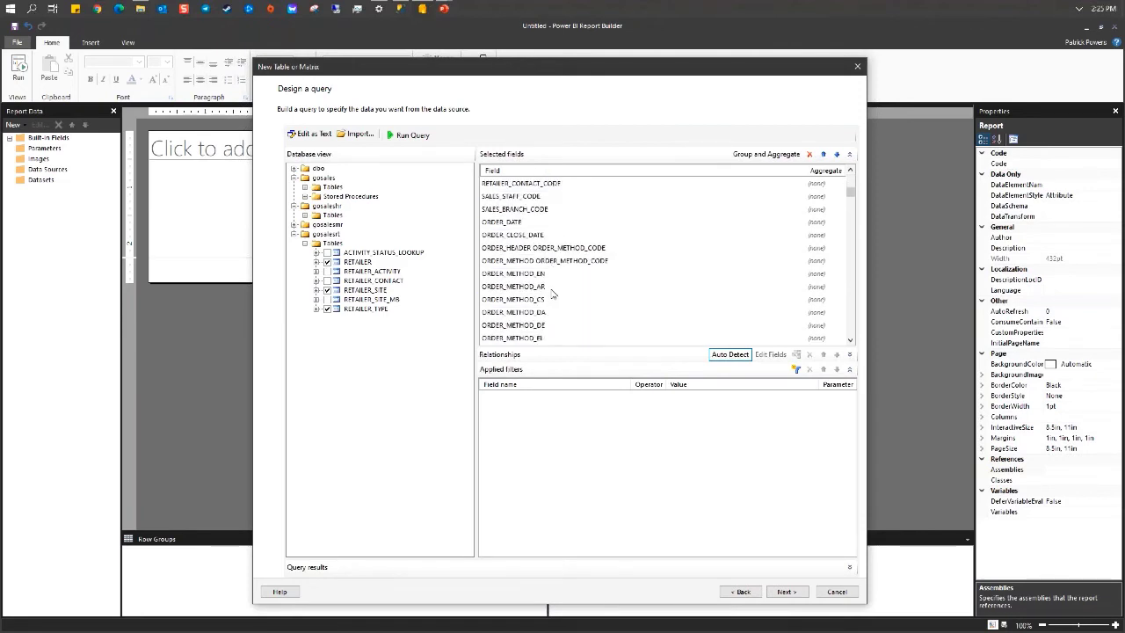
click(547, 250)
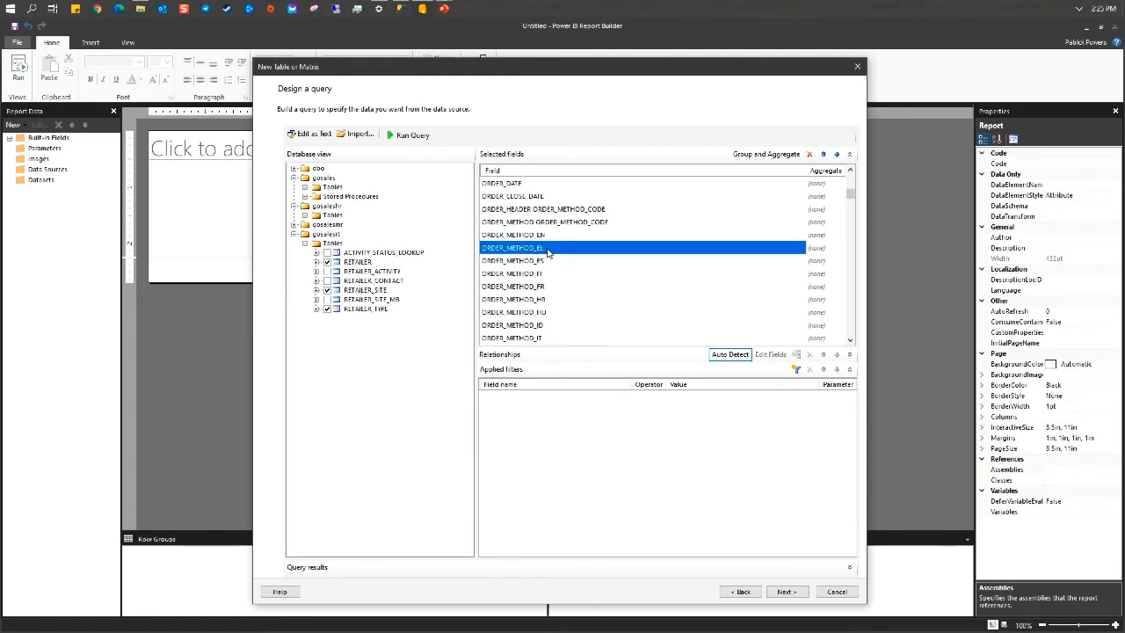
key(Delete)
key(Delete)
key(Delete)
key(Delete)
key(Delete)
key(Delete)
key(Delete)
key(Delete)
key(Delete)
key(Delete)
key(Delete)
key(Delete)
key(Delete)
key(Delete)
key(Delete)
key(Delete)
key(Delete)
key(Delete)
key(Delete)
key(Delete)
key(Delete)
key(Delete)
key(Delete)
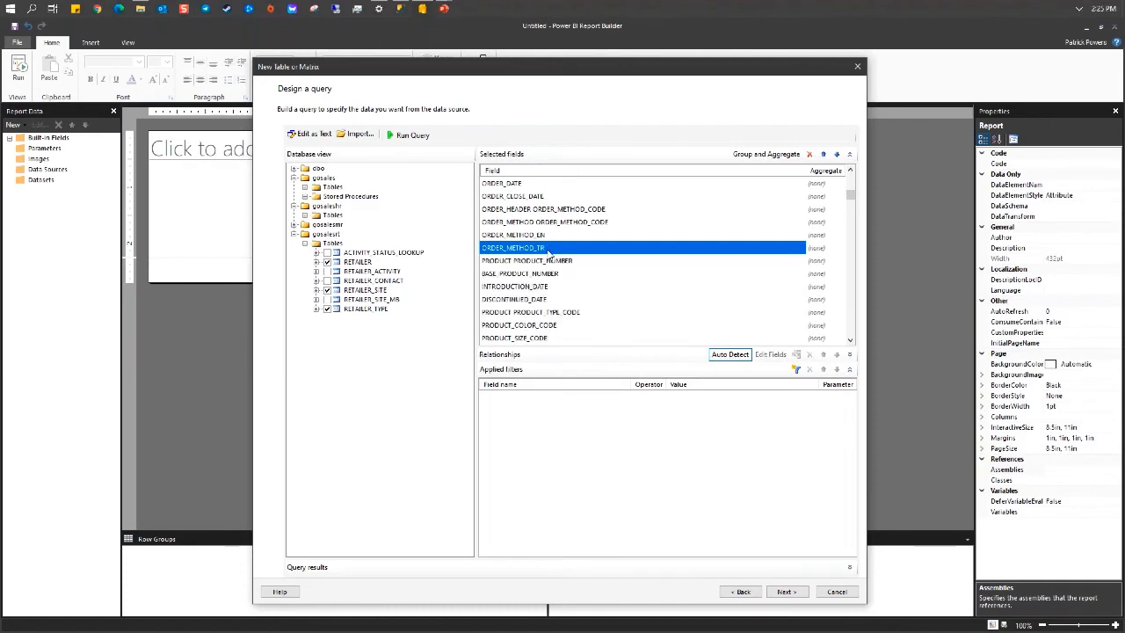
- Remove the PRODUCT_LINE translation fields from PRODUCT_LINE_AR through PRODUCT_LINE_TR, keeping PRODUCT_LINE_EN
scroll(596, 285, down, 3)
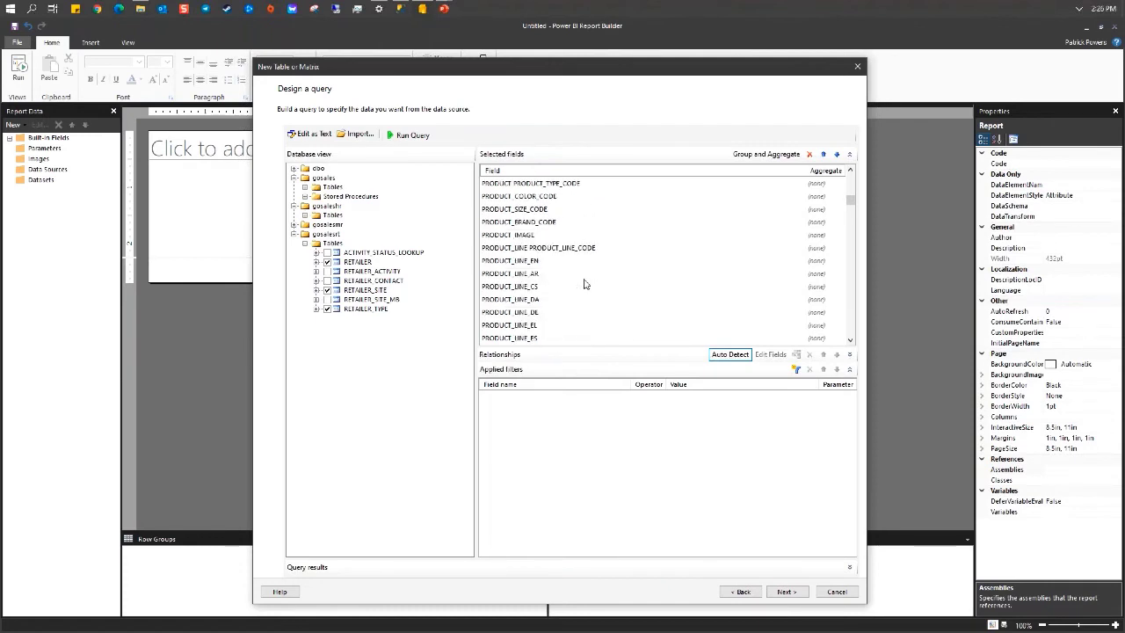
click(543, 273)
key(Delete)
key(Delete)
key(Delete)
key(Delete)
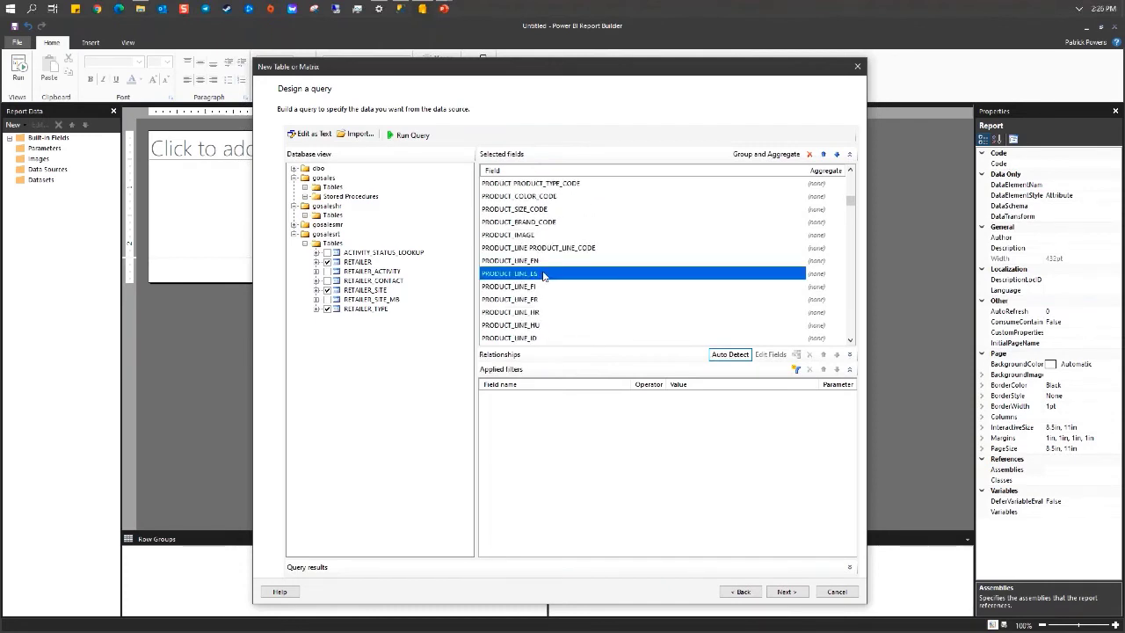
key(Delete)
key(Delete)
key(Delete)
key(Delete)
key(Delete)
key(Delete)
key(Delete)
key(Delete)
key(Delete)
key(Delete)
key(Delete)
key(Delete)
key(Delete)
key(Delete)
key(Delete)
key(Delete)
key(Delete)
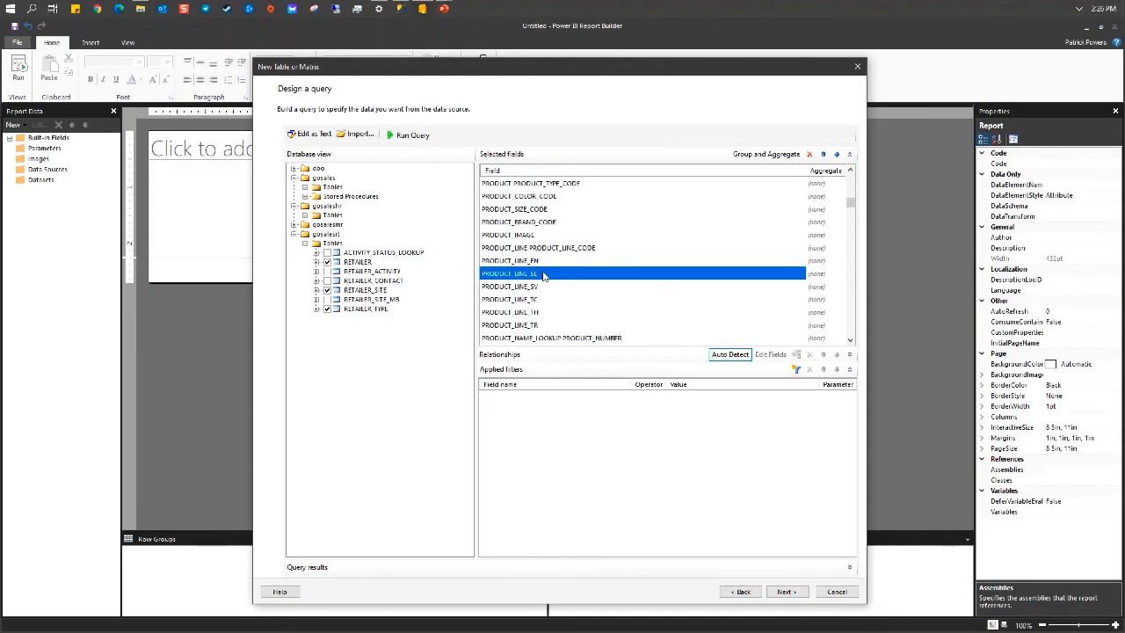
key(Delete)
key(Delete)
key(Delete)
key(Delete)
key(Delete)
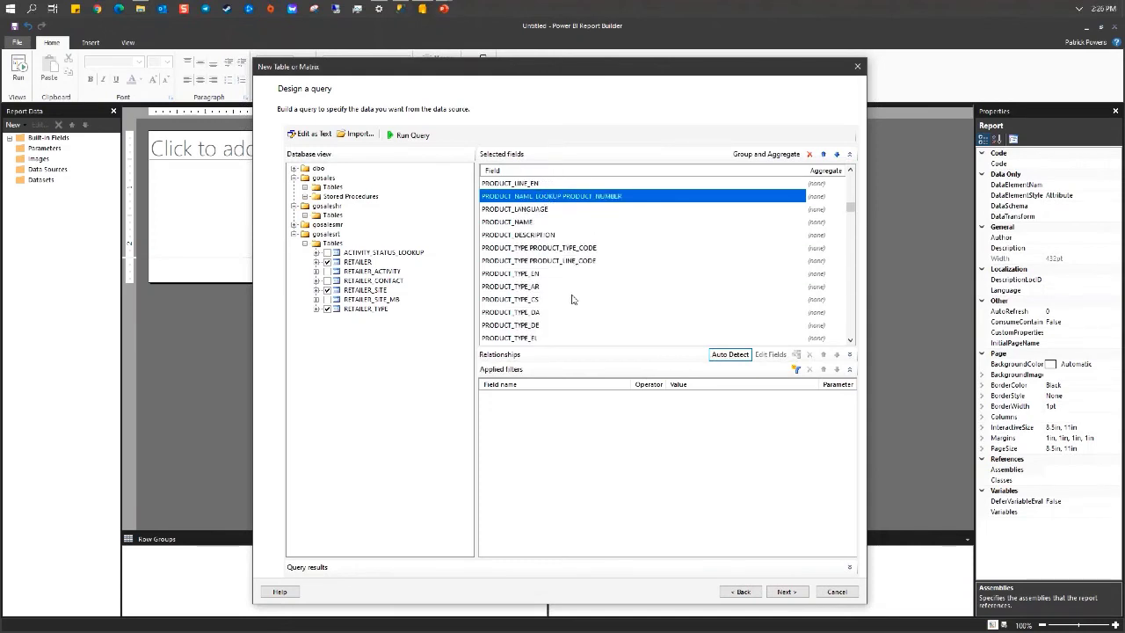
- Remove the PRODUCT_TYPE translation fields that follow PRODUCT_TYPE_EN, from PRODUCT_TYPE_AR through PRODUCT_TYPE_TR
scroll(571, 299, down, 1)
click(542, 249)
key(Delete)
key(Delete)
key(Delete)
key(Delete)
key(Delete)
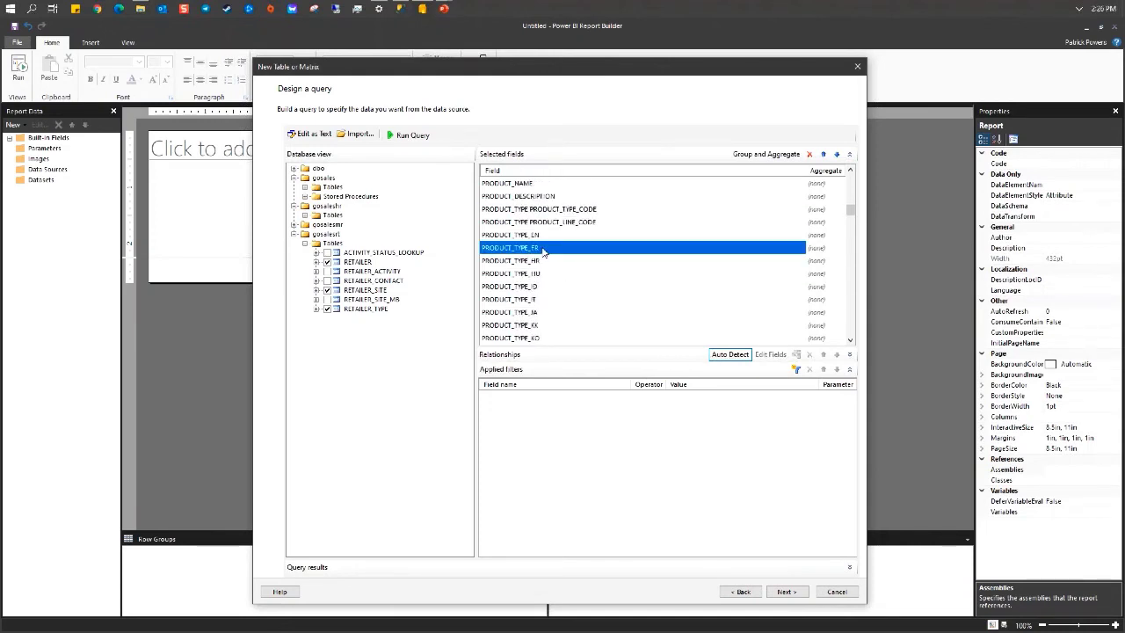
key(Delete)
key(Delete)
key(Delete)
key(Delete)
key(Delete)
key(Delete)
key(Delete)
key(Delete)
key(Delete)
key(Delete)
key(Delete)
key(Delete)
key(Delete)
key(Delete)
key(Delete)
key(Delete)
key(Delete)
key(Delete)
key(Delete)
key(Delete)
key(Delete)
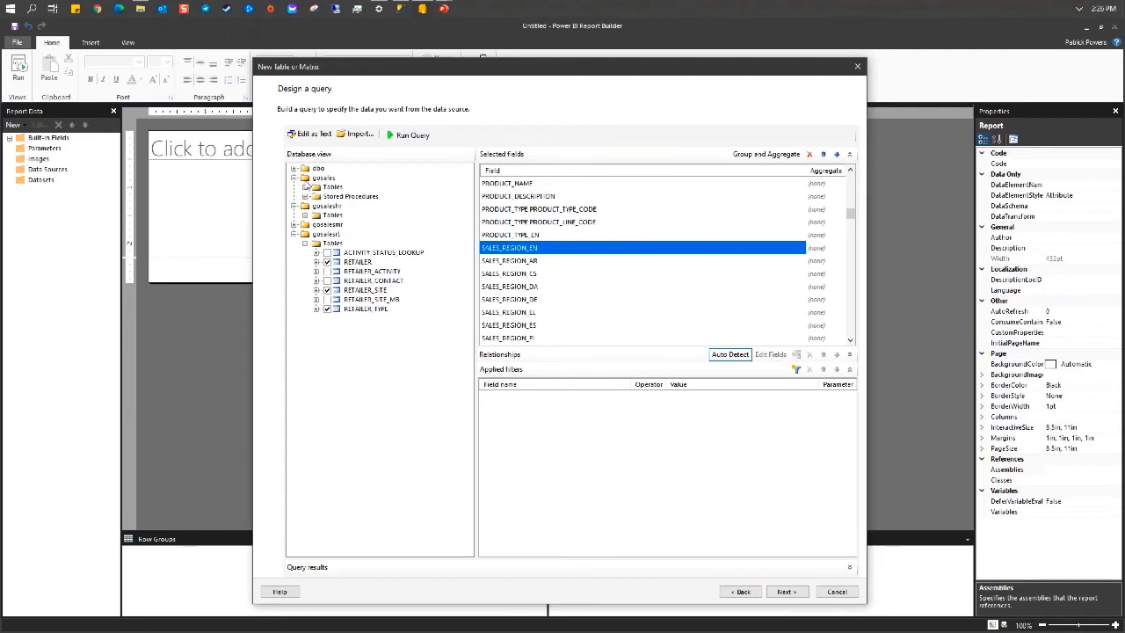
- Check which PRODUCT_TYPE fields are included, and add the SALES_REGION_CODE field of the SALES_REGION table back to the query
click(305, 187)
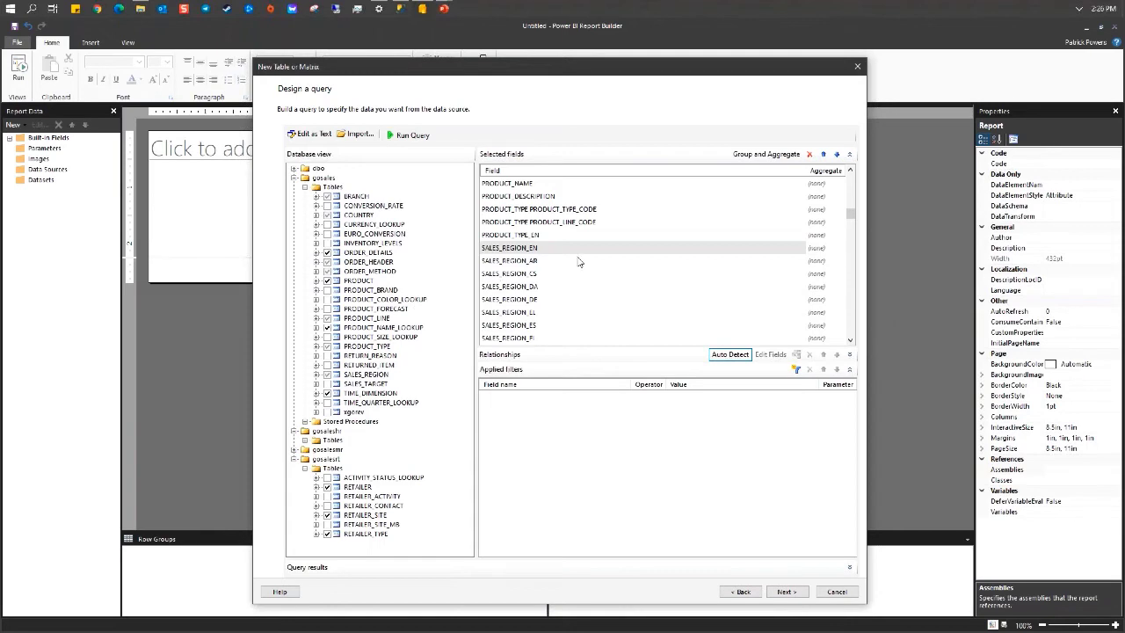
click(316, 347)
scroll(413, 288, down, 2)
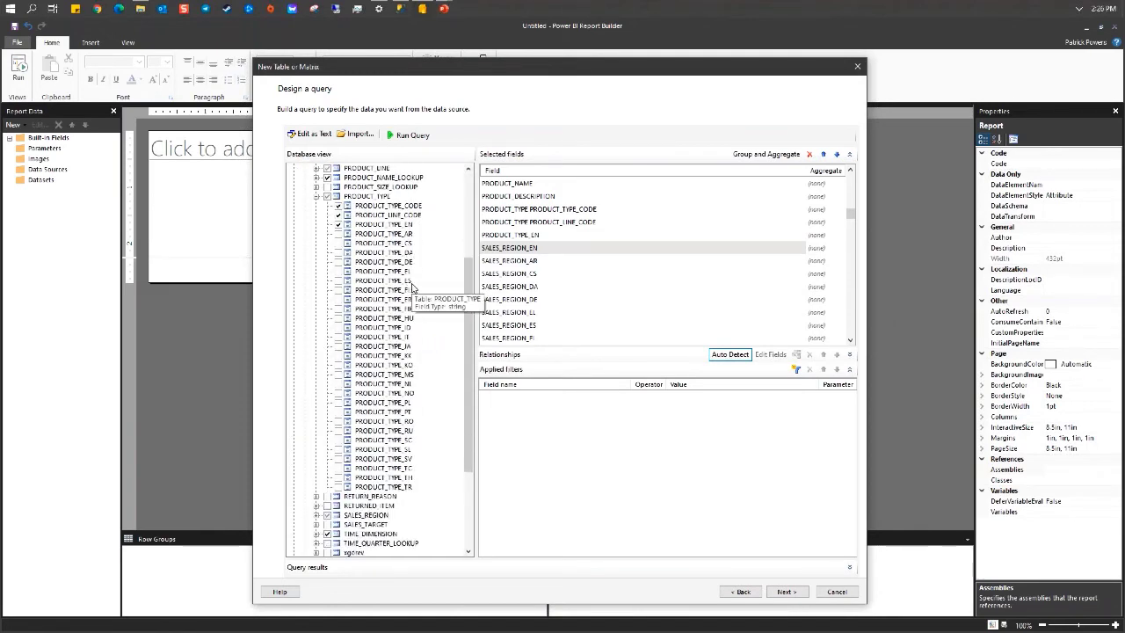
scroll(412, 288, up, 2)
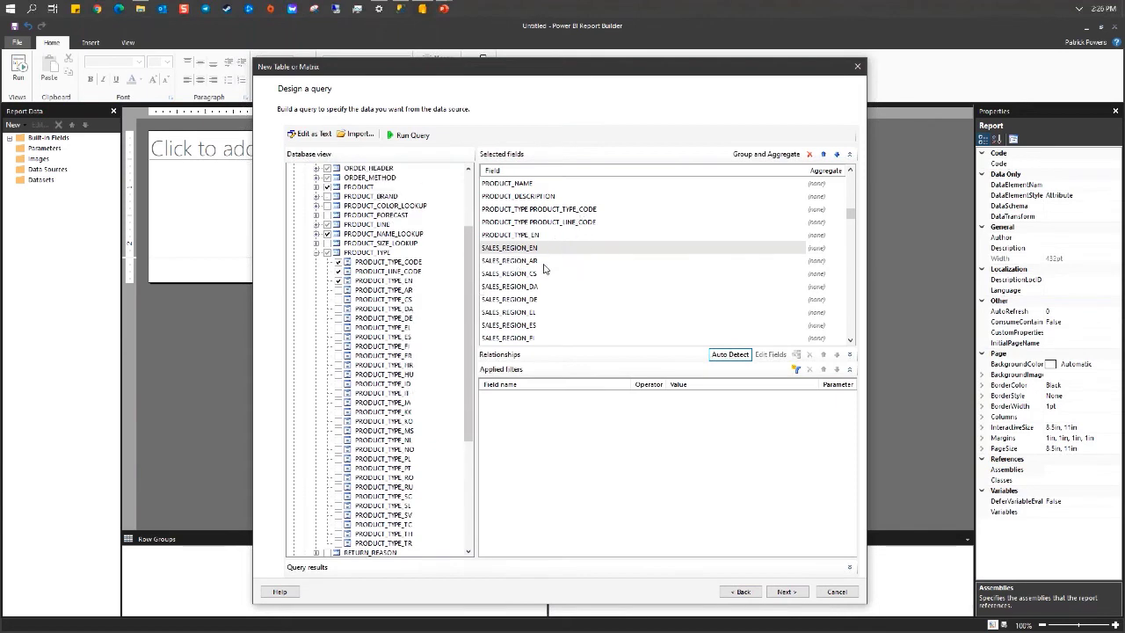
click(317, 254)
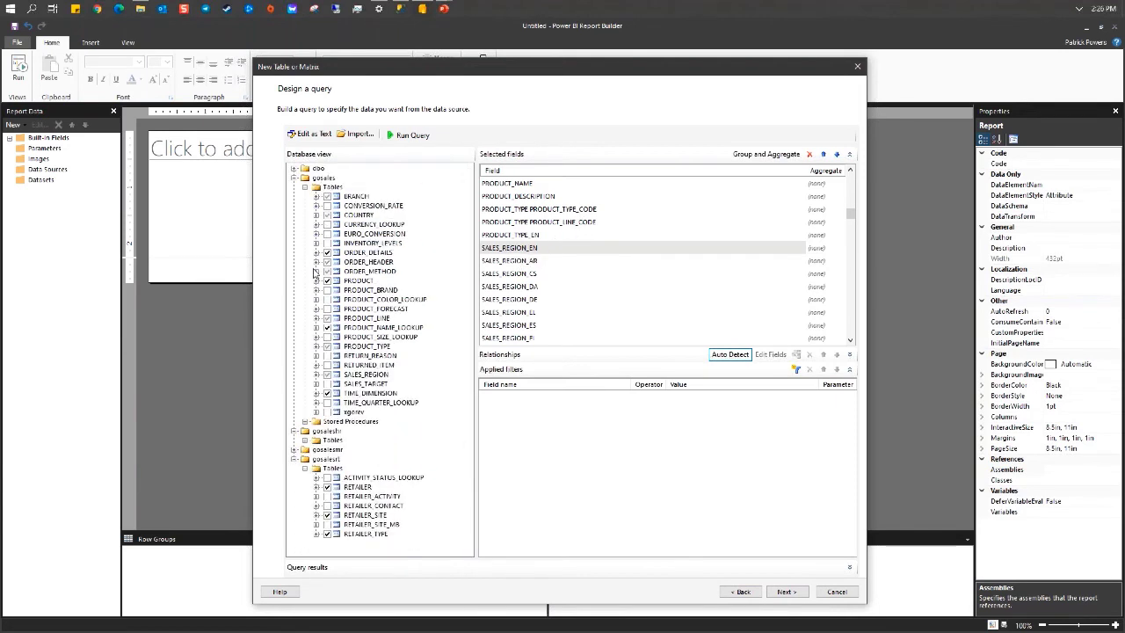
click(317, 374)
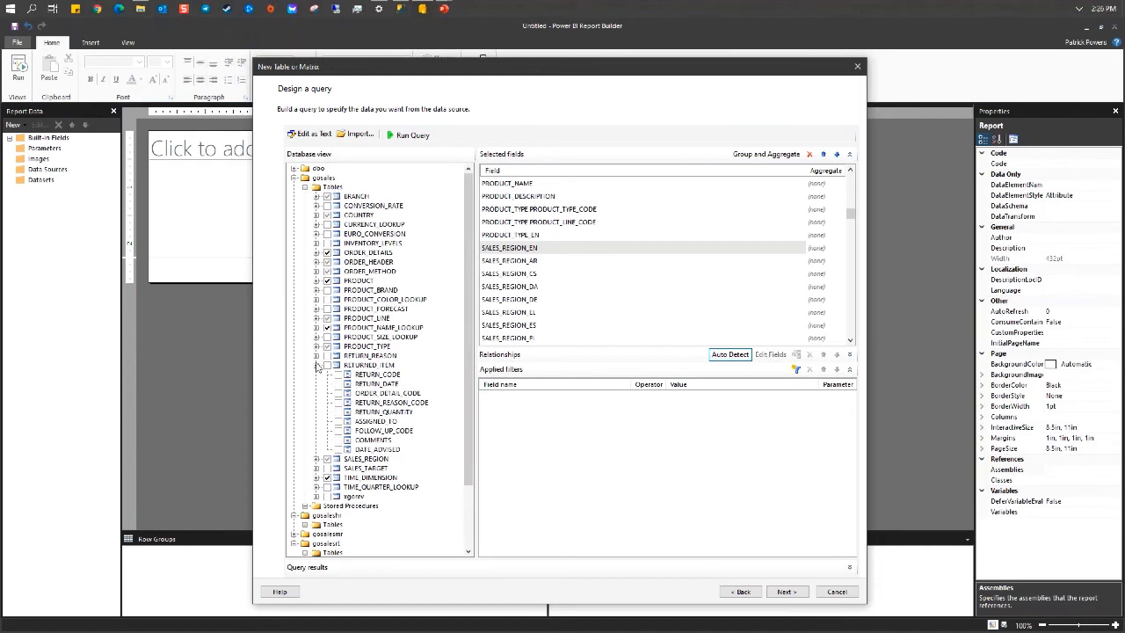
click(317, 375)
click(317, 375)
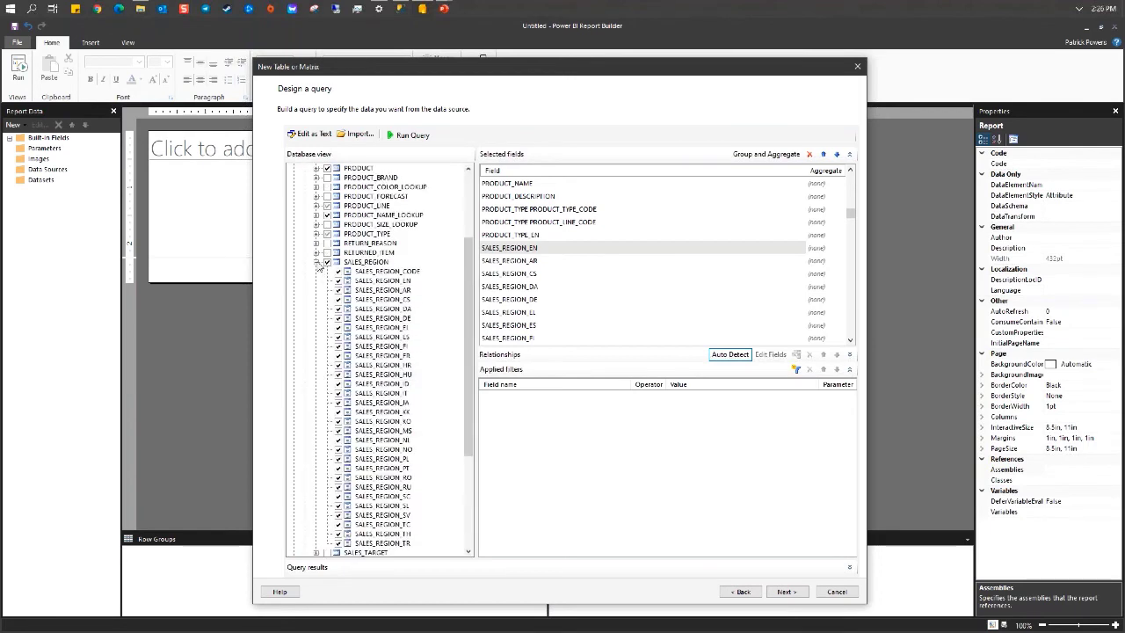
click(317, 262)
- Remove the SALES_REGION translation fields from SALES_REGION_AR through SALES_REGION_TR, keeping SALES_REGION_EN
click(539, 266)
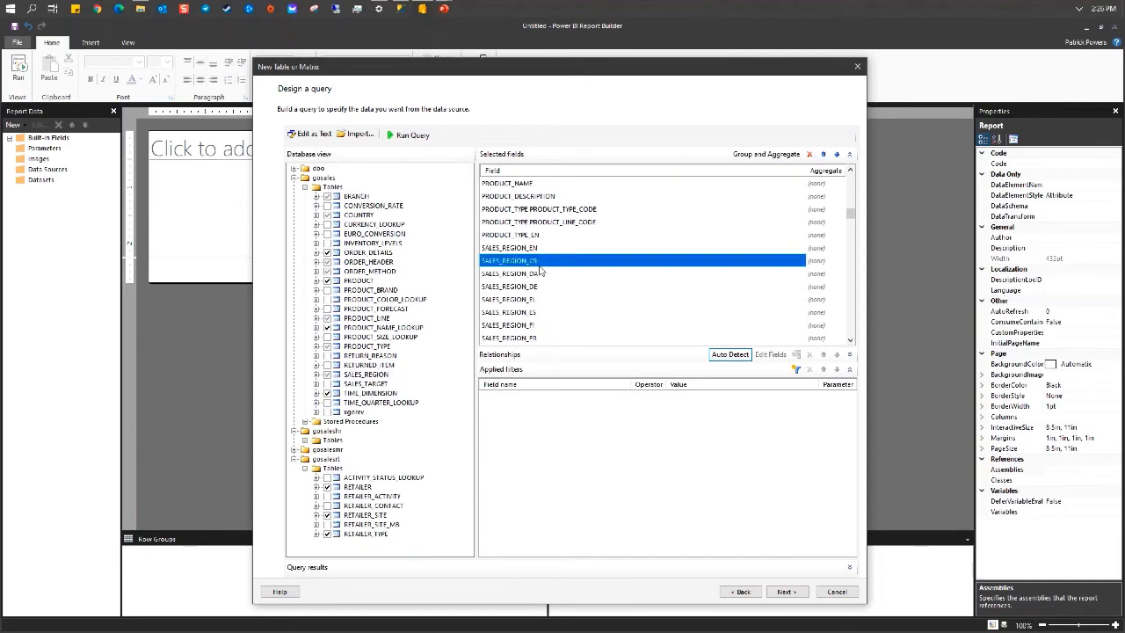
key(Delete)
key(Delete)
key(Delete)
key(Delete)
key(Delete)
key(Delete)
key(Delete)
key(Delete)
key(Delete)
key(Delete)
key(Delete)
key(Delete)
key(Delete)
key(Delete)
key(Delete)
key(Delete)
key(Delete)
key(Delete)
key(Delete)
key(Delete)
key(Delete)
key(Delete)
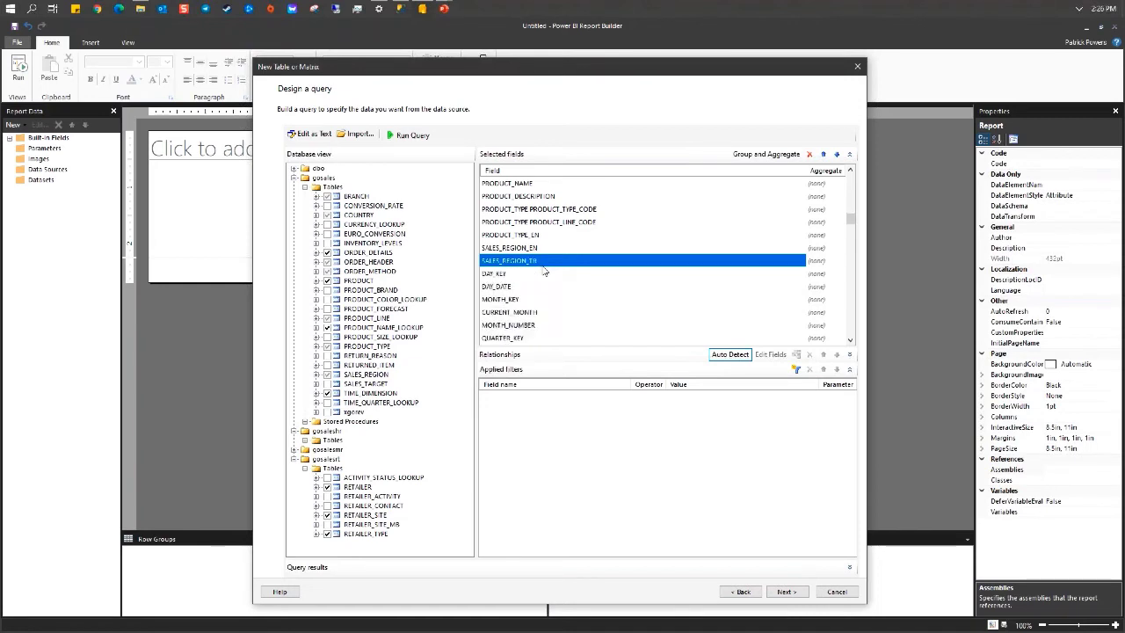
key(Delete)
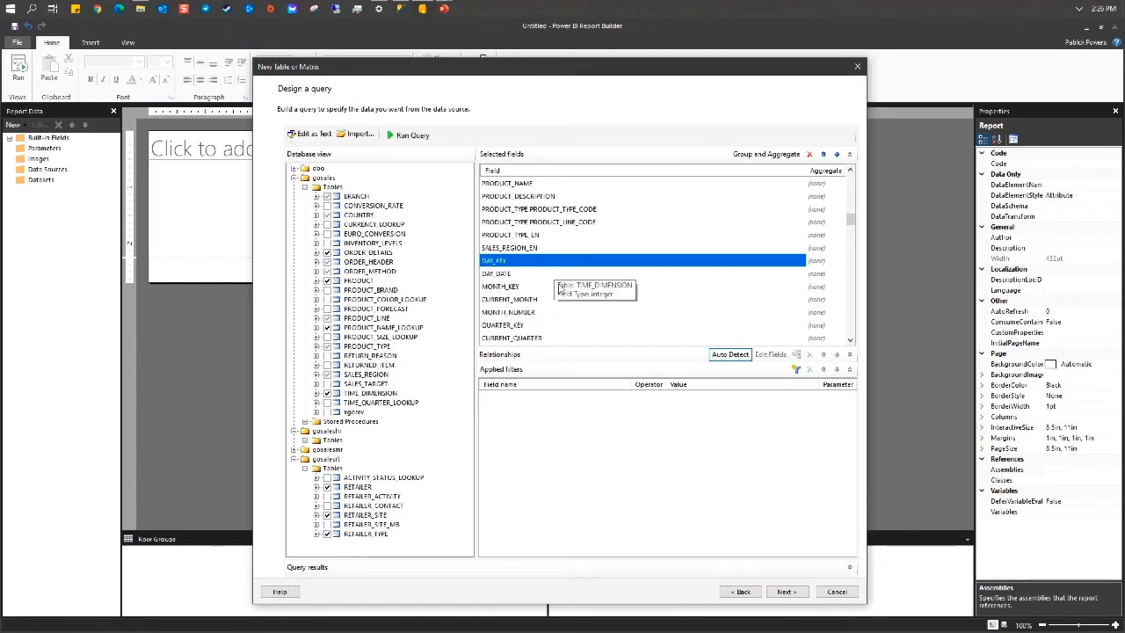
- Remove the MONTH and WEEKDAY translation fields from MONTH_DE through WEEKDAY_TR, keeping MONTH_EN and WEEKDAY_EN
mouse_move(850, 221)
mouse_down()
mouse_move(850, 240)
mouse_move(849, 229)
mouse_up()
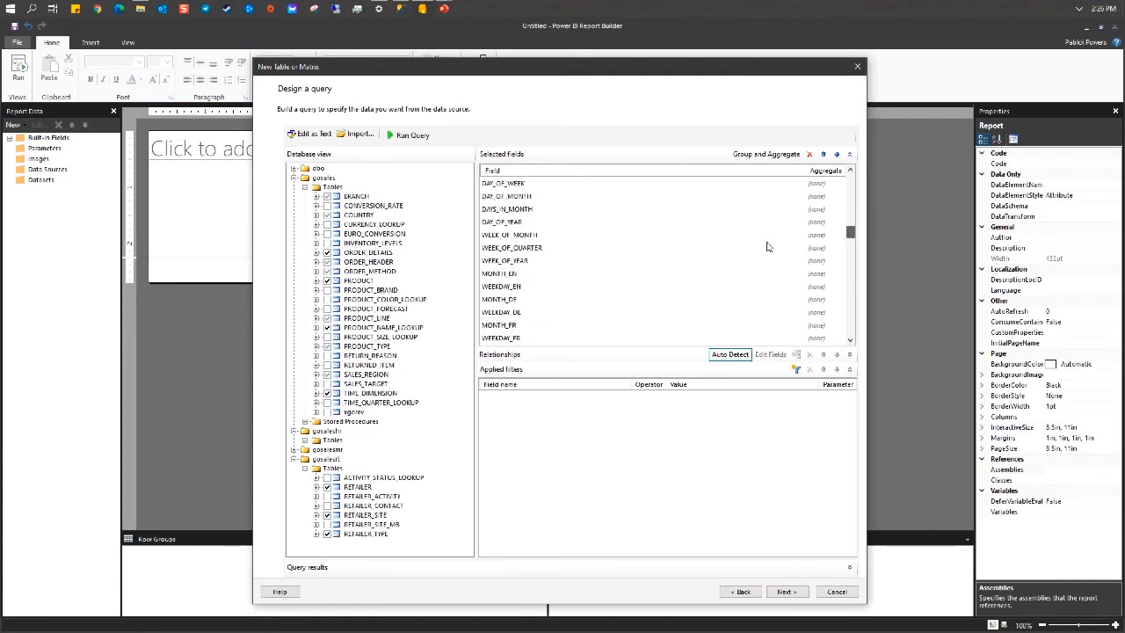
click(524, 301)
key(Delete)
key(Delete)
key(Delete)
key(Delete)
key(Delete)
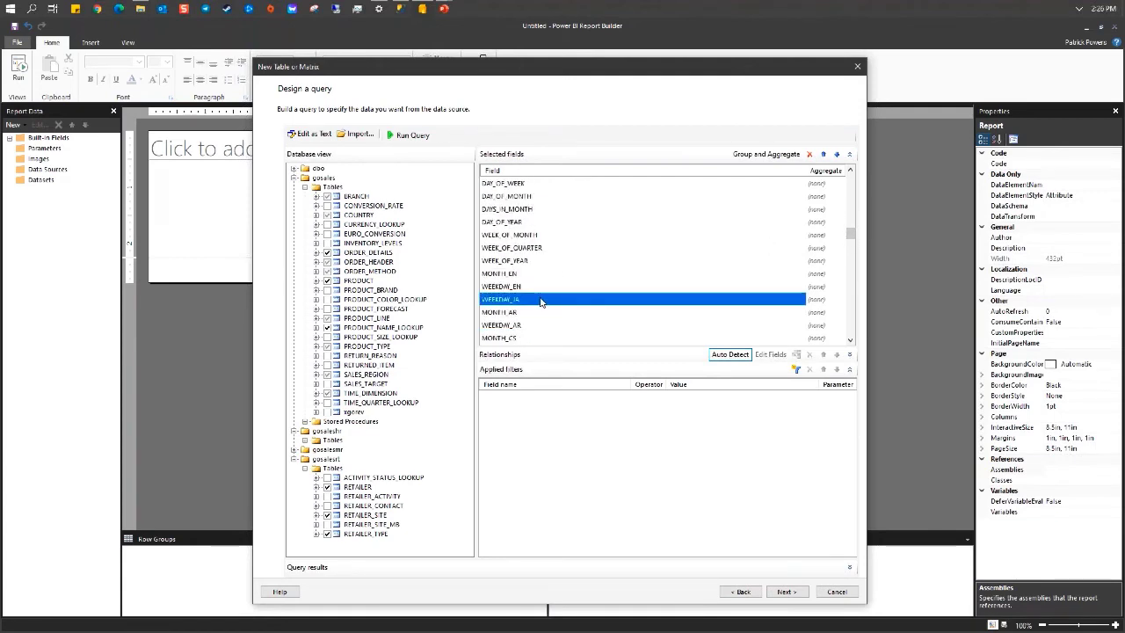
key(Delete)
key(Delete)
key(Delete)
key(Delete)
key(Delete)
key(Delete)
key(Delete)
key(Delete)
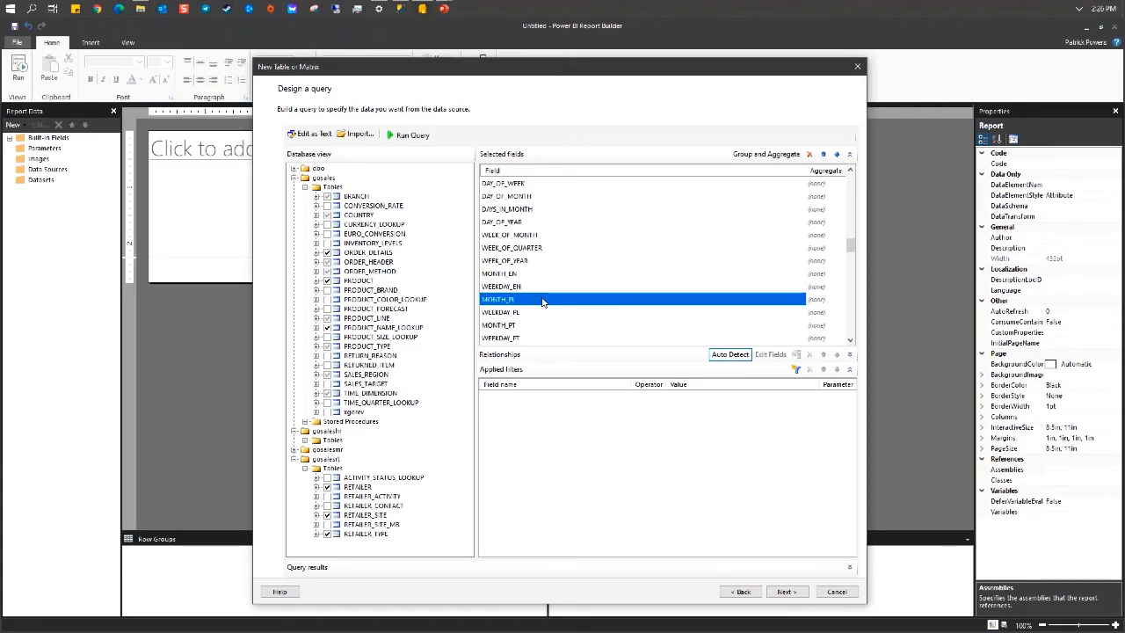
key(Delete)
key(Delete)
key(Delete)
key(Delete)
key(Delete)
key(Delete)
key(Delete)
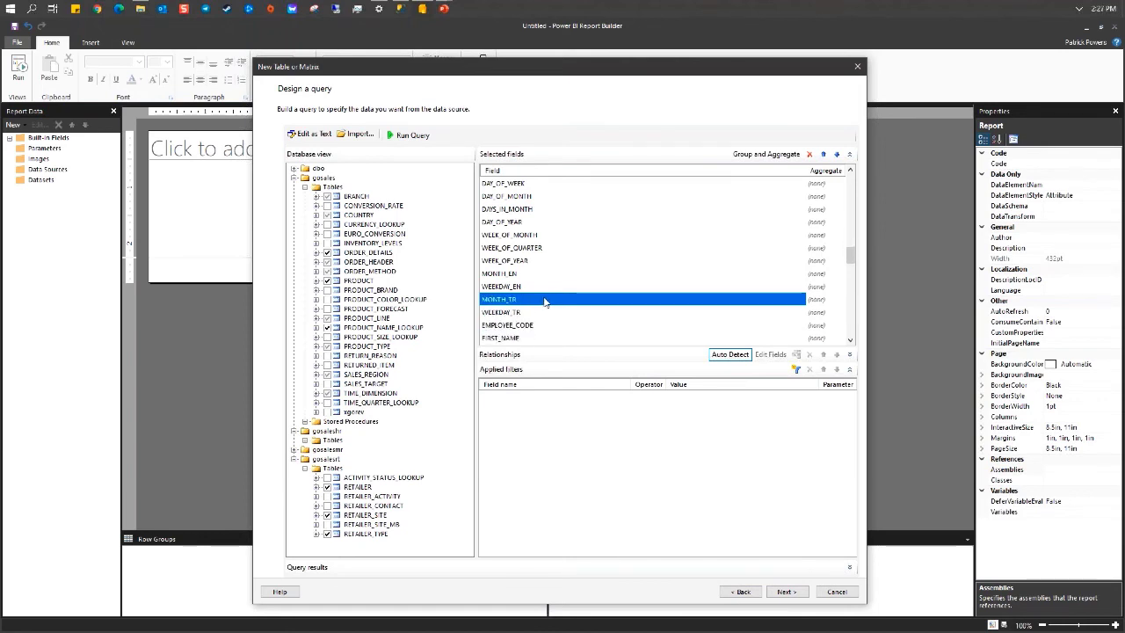
- Remove the FIRST_NAME_MB, LAST_NAME_MB and COMPANY_NAME_MB fields from the query
scroll(545, 302, down, 1)
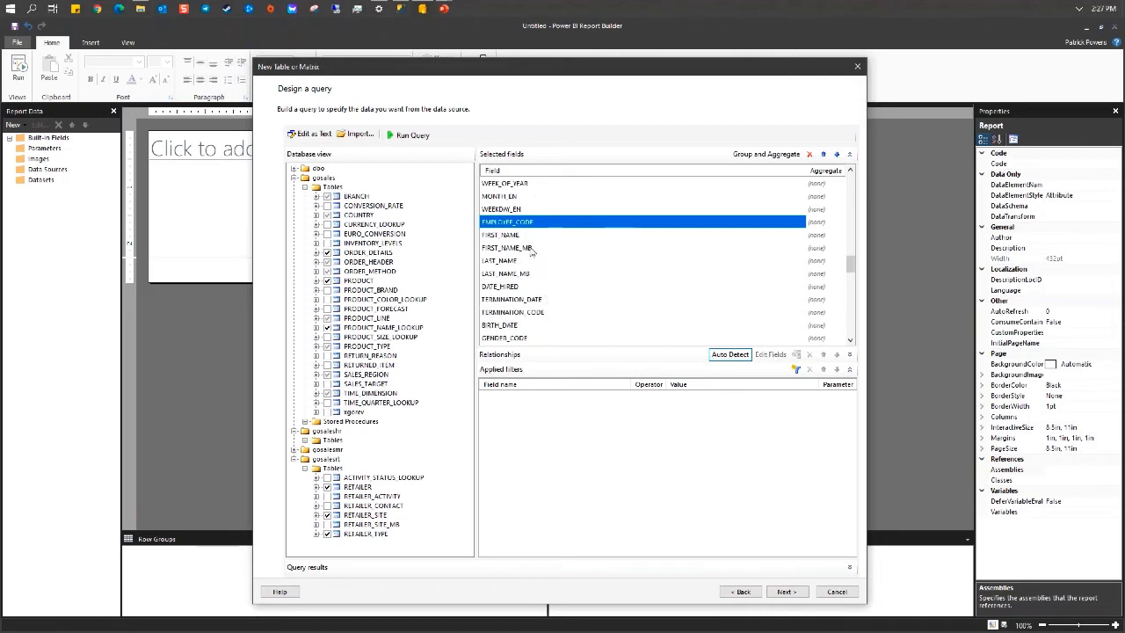
click(533, 249)
key(Delete)
click(534, 261)
key(Delete)
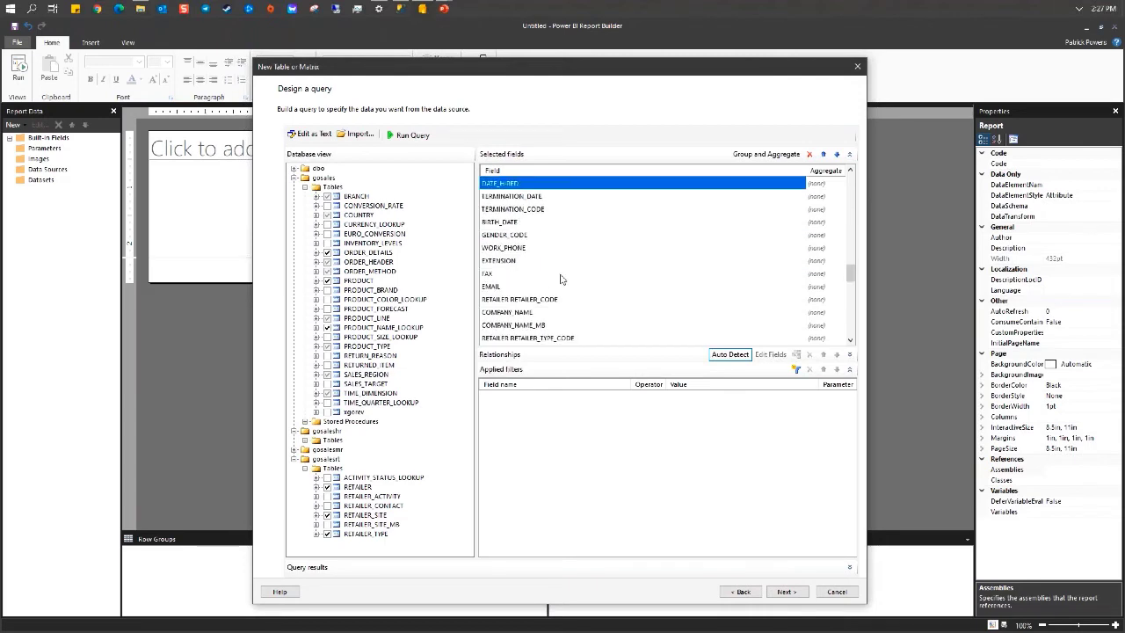
scroll(546, 277, down, 3)
click(551, 286)
scroll(572, 297, down, 5)
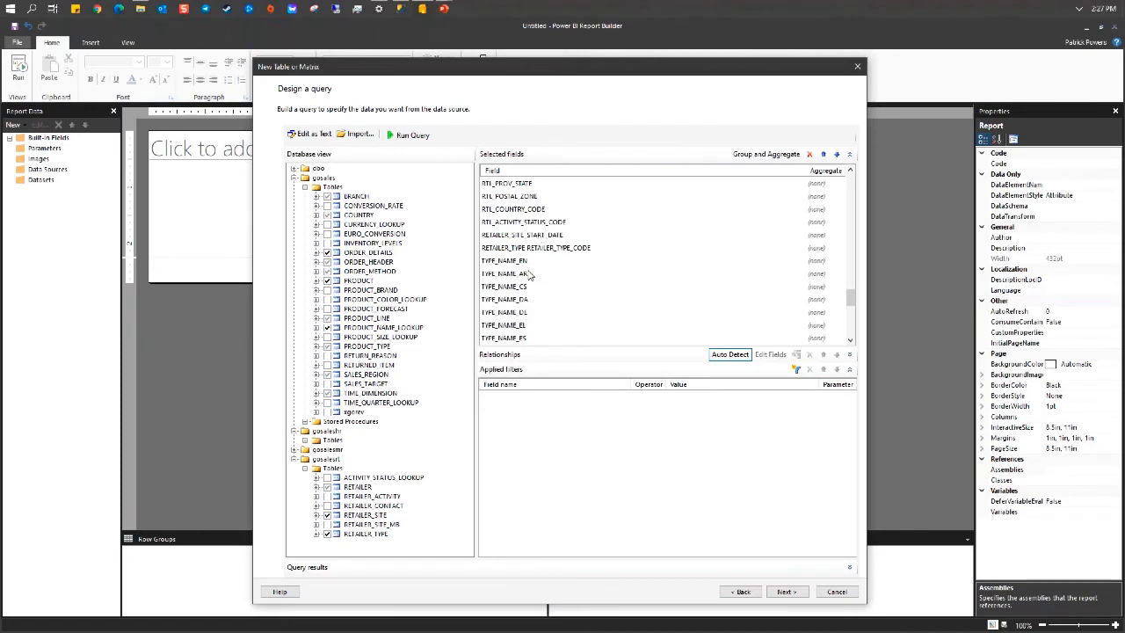
- Remove the TYPE_NAME translation fields from TYPE_NAME_AR through TYPE_NAME_TR, keeping TYPE_NAME_EN
click(529, 273)
key(Delete)
key(Delete)
key(Delete)
key(Delete)
key(Delete)
key(Delete)
key(Delete)
key(Delete)
key(Delete)
key(Delete)
key(Delete)
key(Delete)
key(Delete)
key(Delete)
key(Delete)
key(Delete)
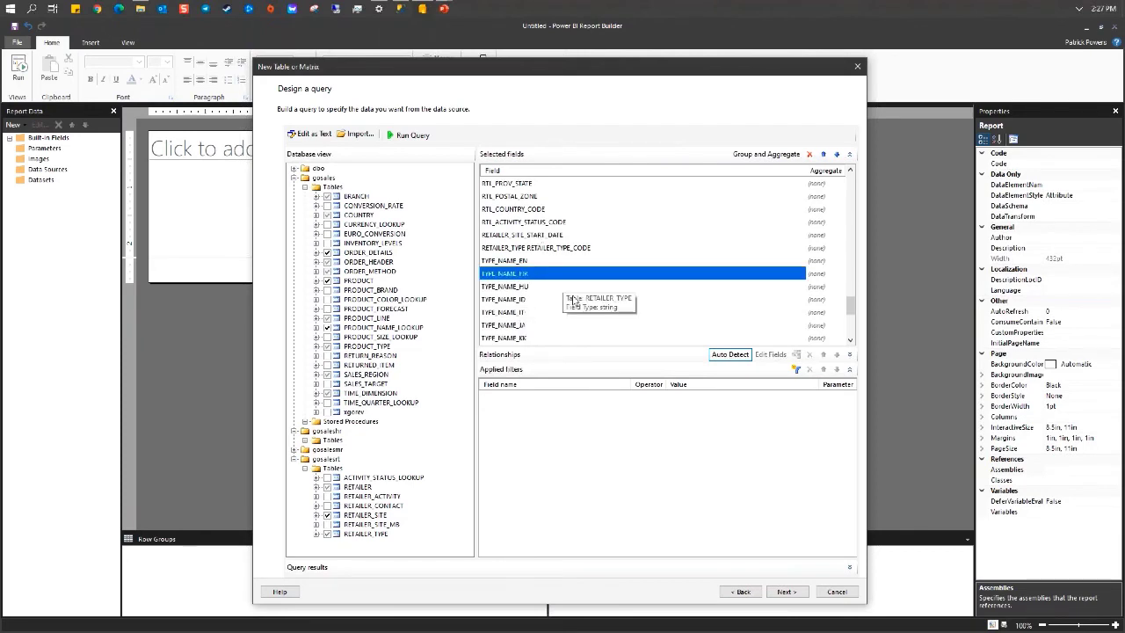
key(Delete)
key(Delete)
key(Delete)
key(Delete)
key(Delete)
key(Delete)
key(Delete)
key(Delete)
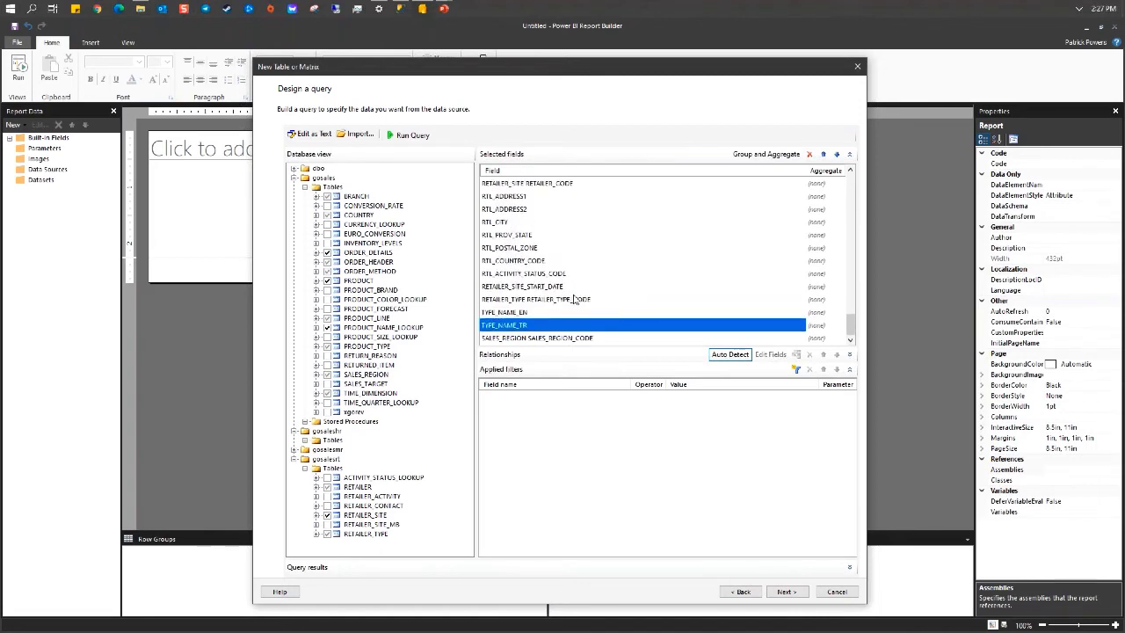
key(Delete)
- Try to proceed from the query design to the next wizard page, and dismiss the error message
scroll(581, 294, up, 5)
scroll(582, 294, up, 10)
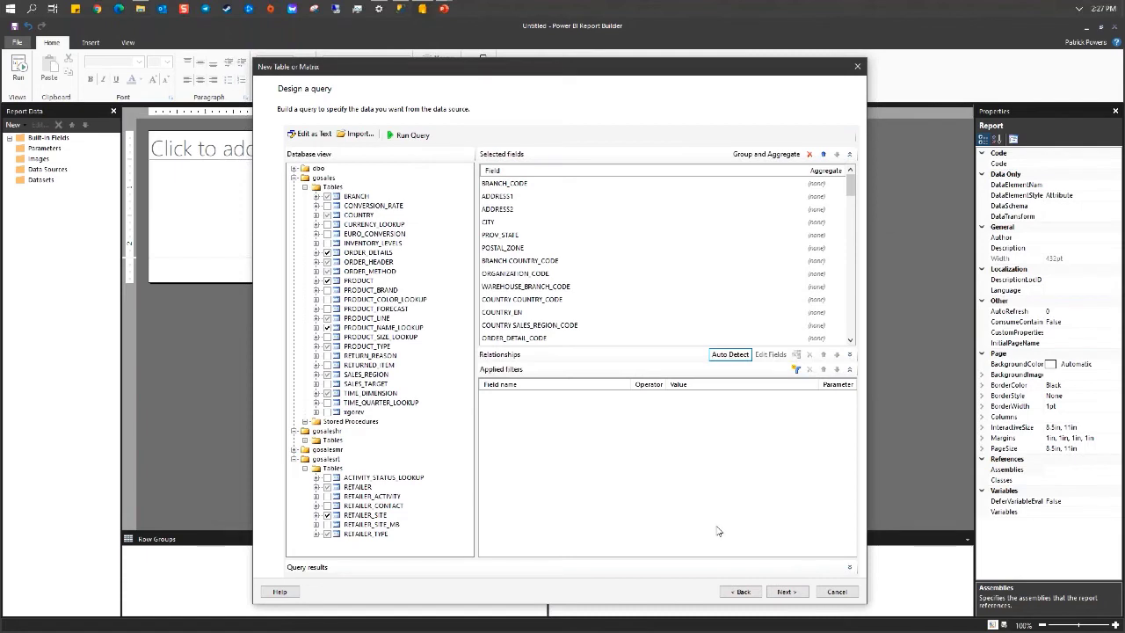
click(785, 592)
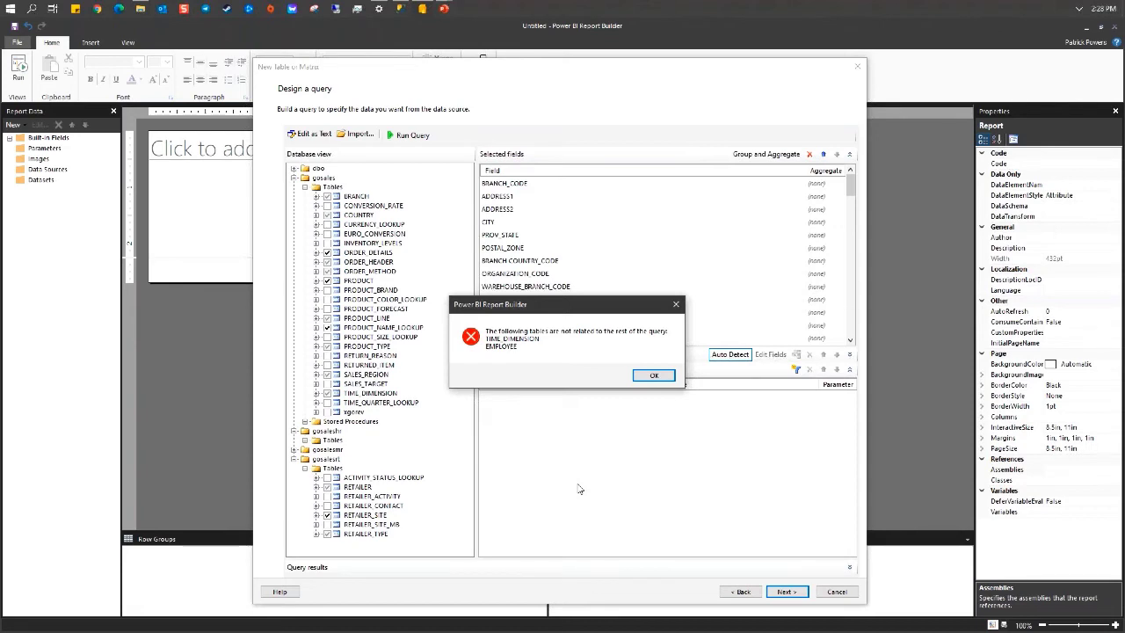
click(653, 376)
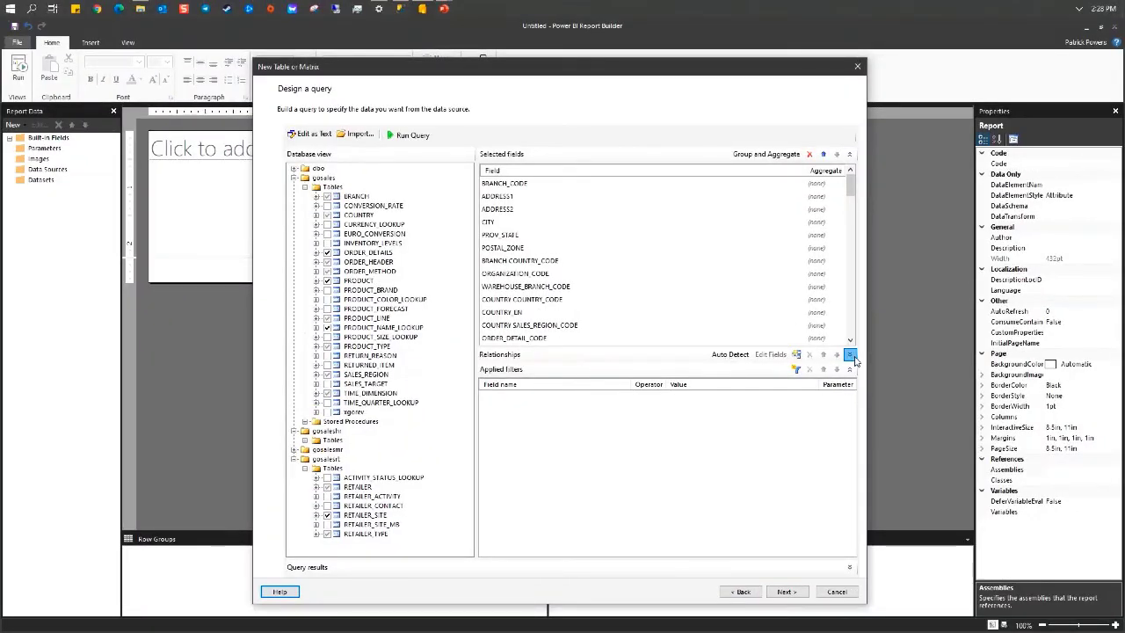
- Expand the Relationships section and collapse the Applied filters and Selected fields sections to show all table joins
click(847, 350)
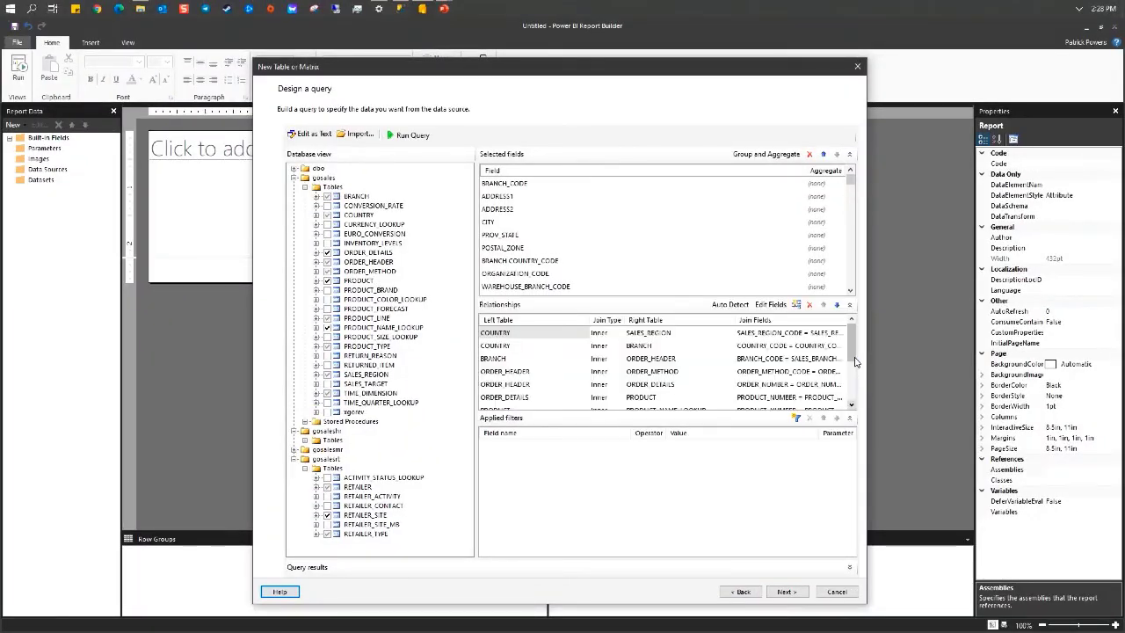
click(850, 419)
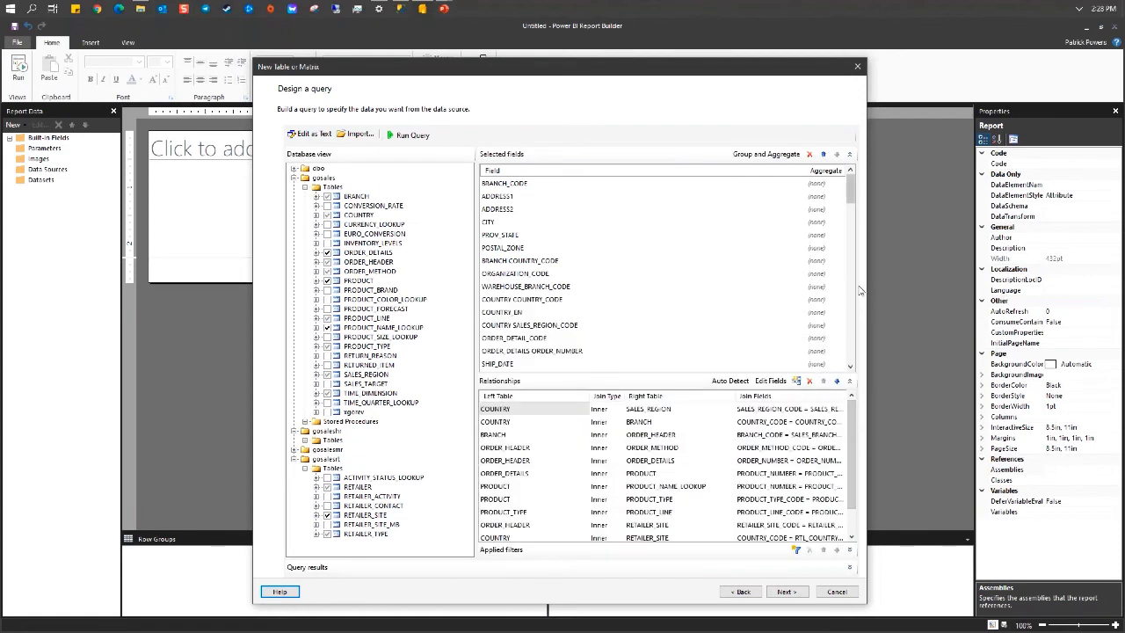
click(851, 155)
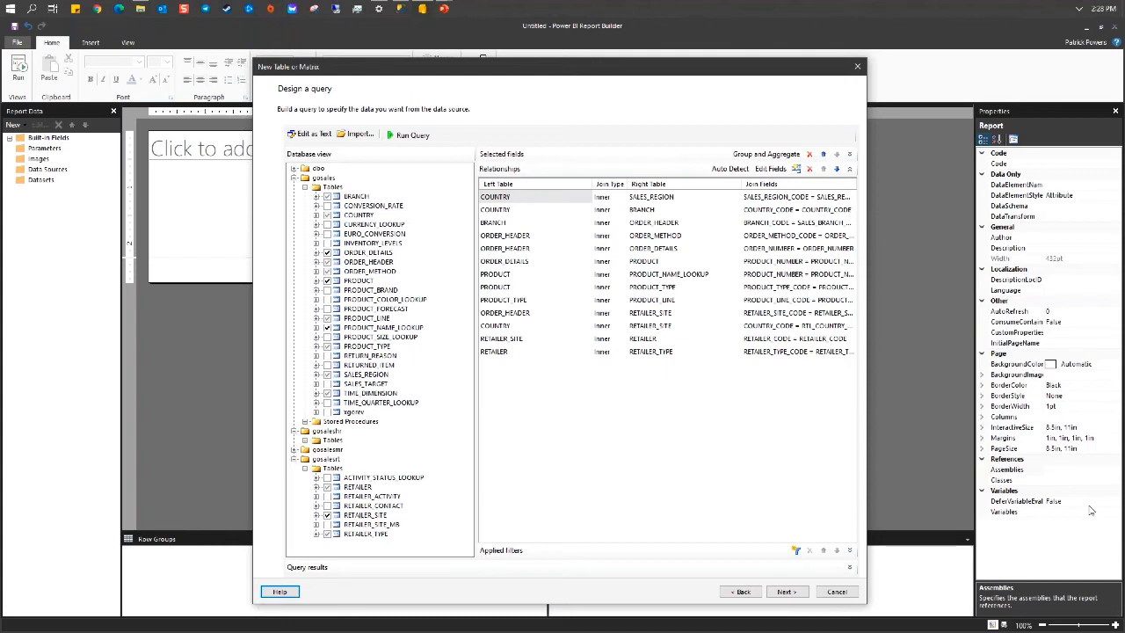
- Add a relationship with ORDER_HEADER as the left table and TIME_DIMENSION as the right table
click(796, 169)
click(539, 364)
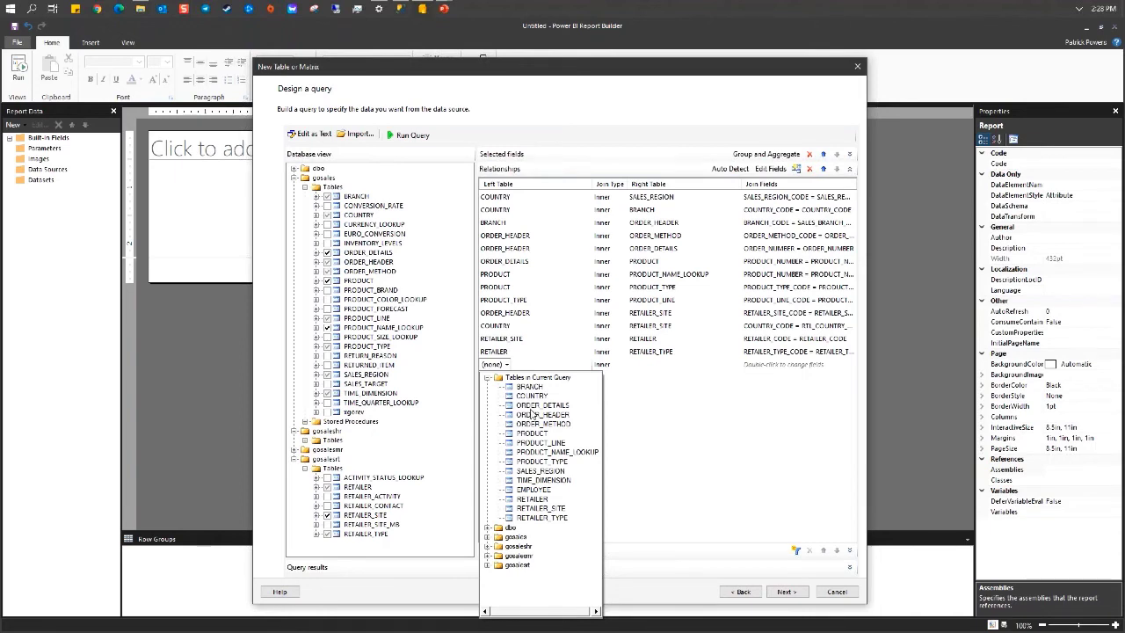
click(540, 414)
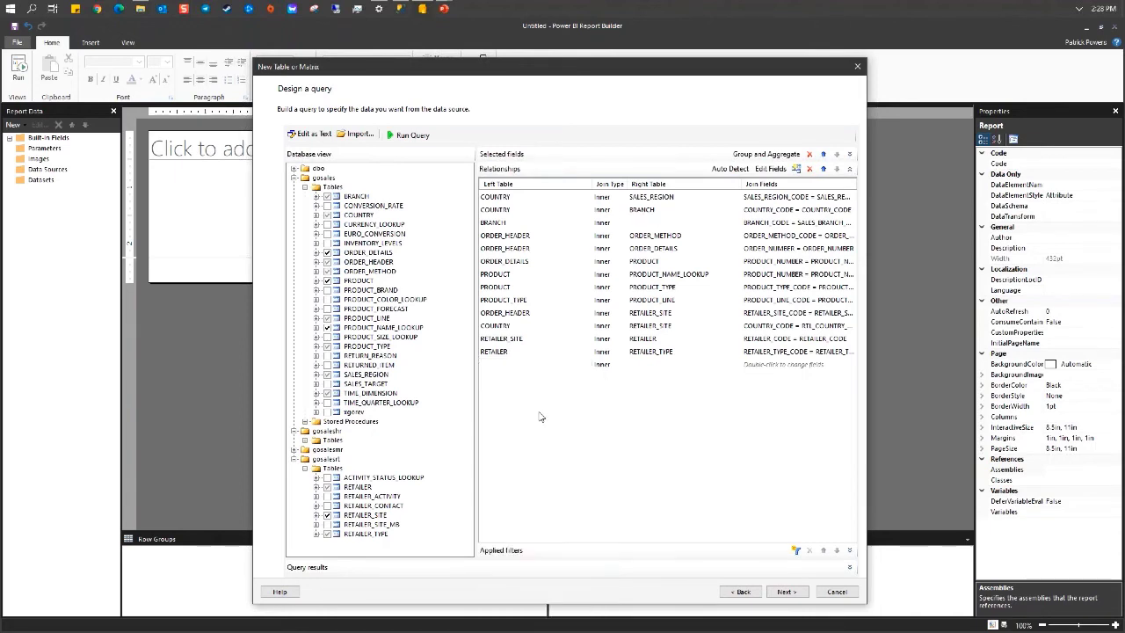
click(688, 367)
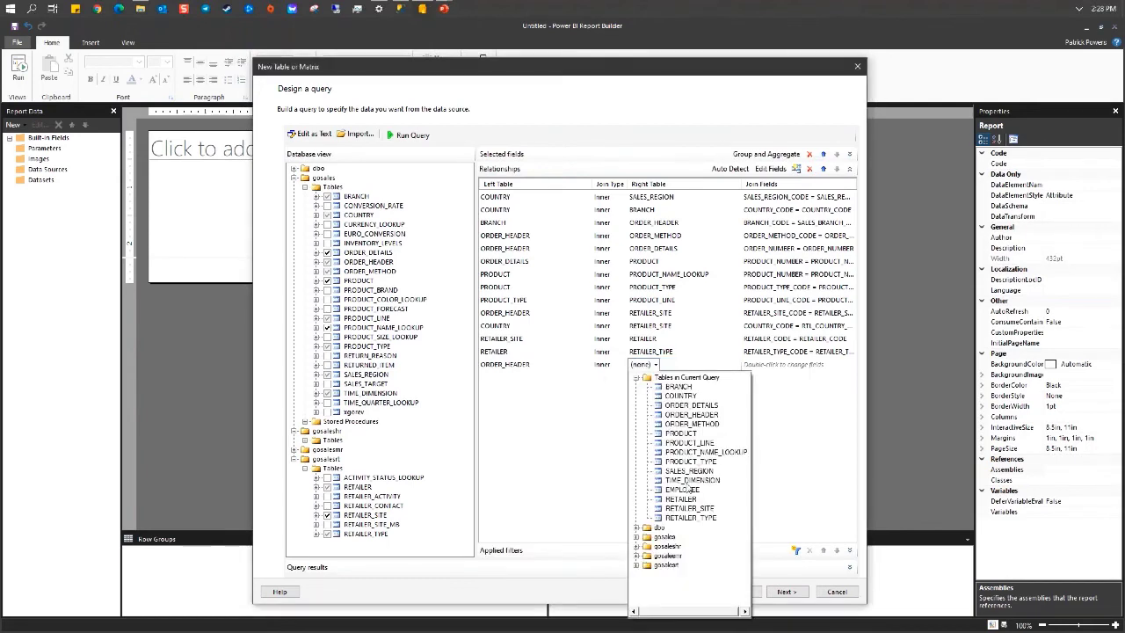
click(693, 481)
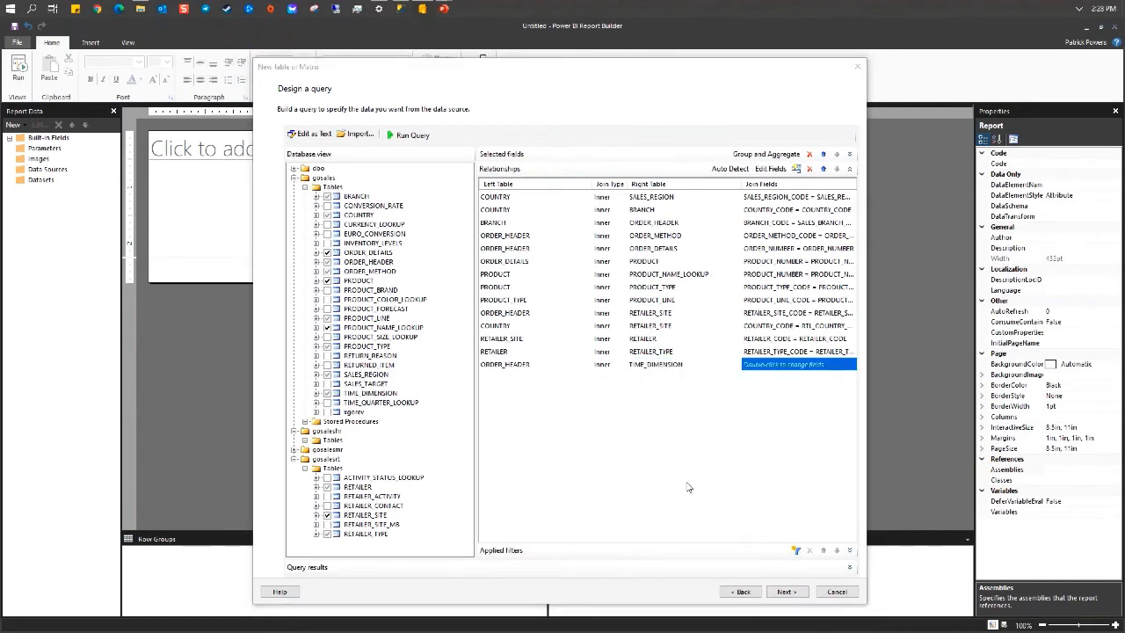
- Set the join fields of the ORDER_HEADER to TIME_DIMENSION relationship to ORDER_DATE = DAY_DATE
double_click(816, 365)
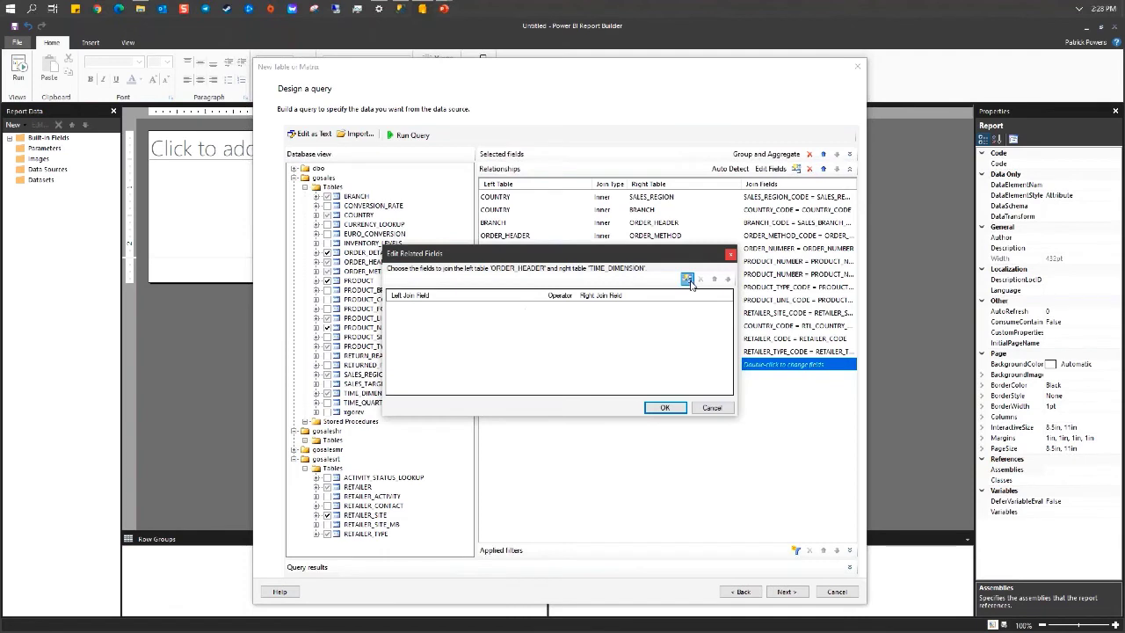
click(550, 307)
click(555, 306)
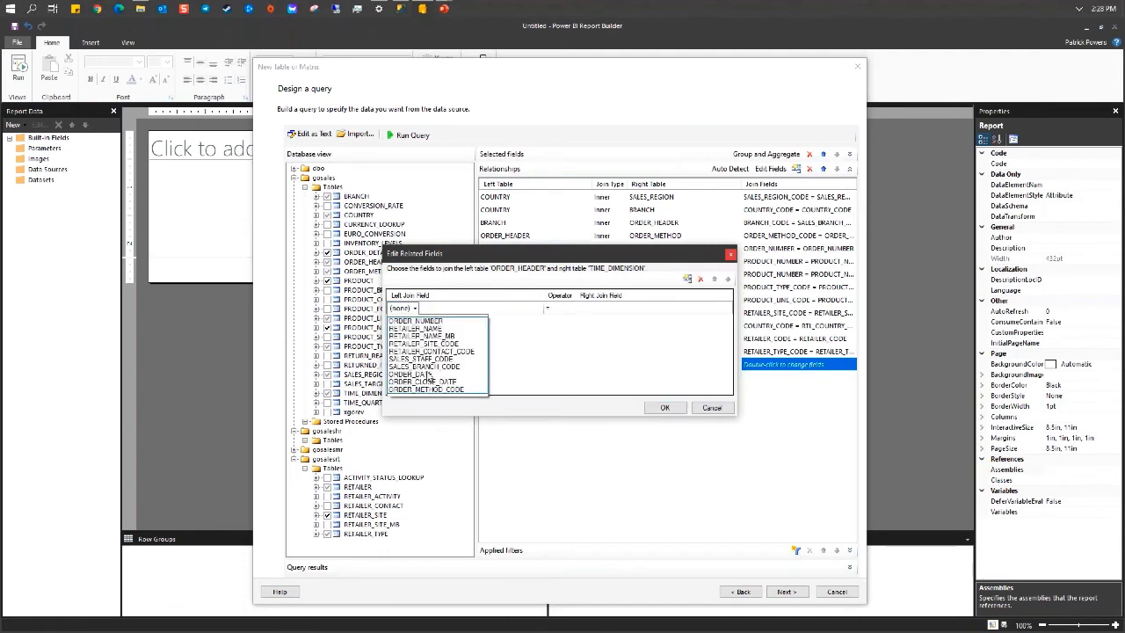
click(432, 376)
click(613, 310)
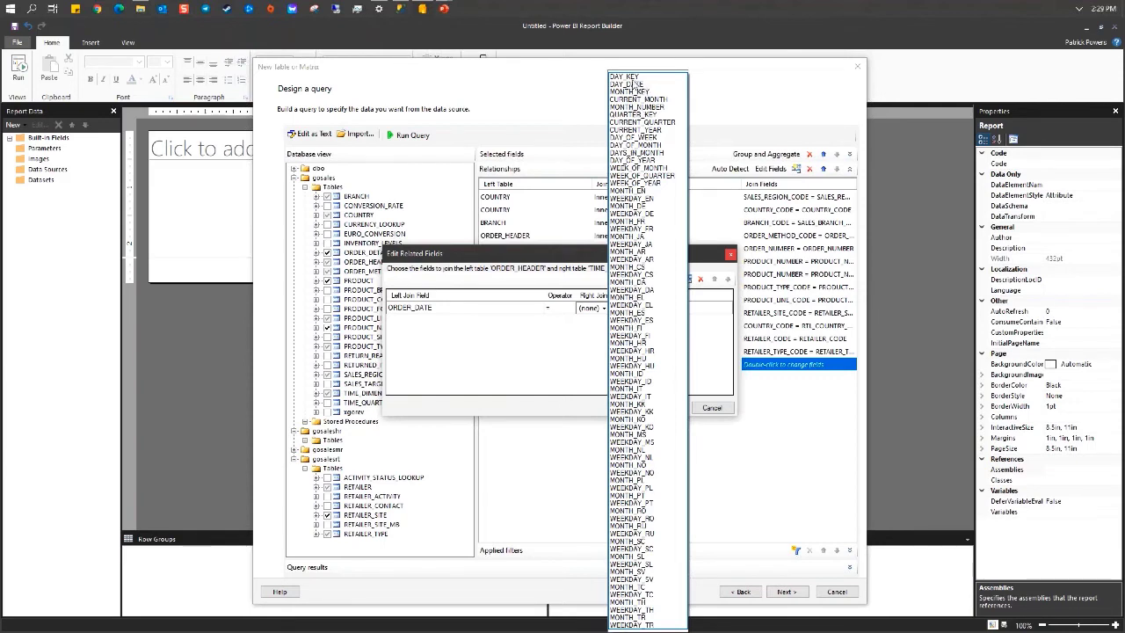
click(632, 84)
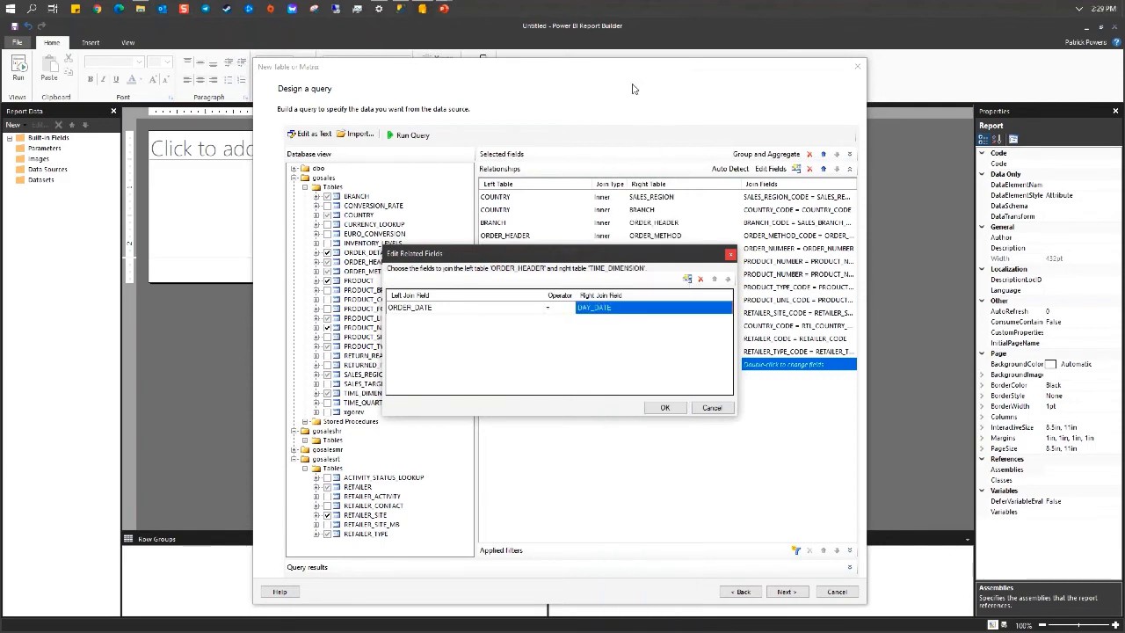
click(664, 408)
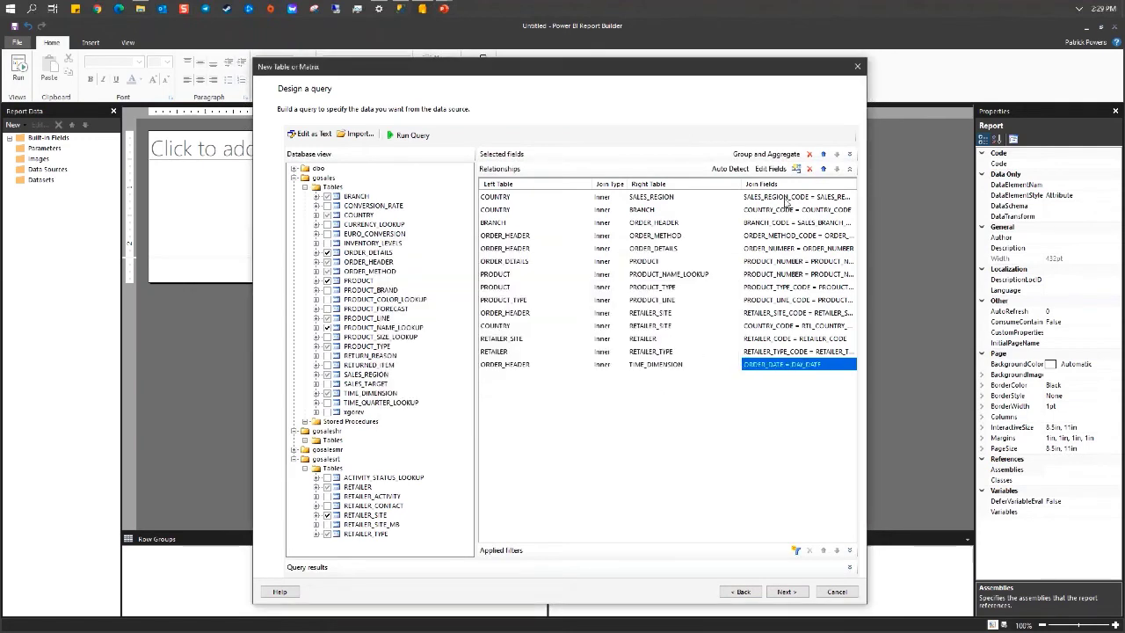
- Add another relationship with ORDER_HEADER as the left table and EMPLOYEE as the right table
click(796, 169)
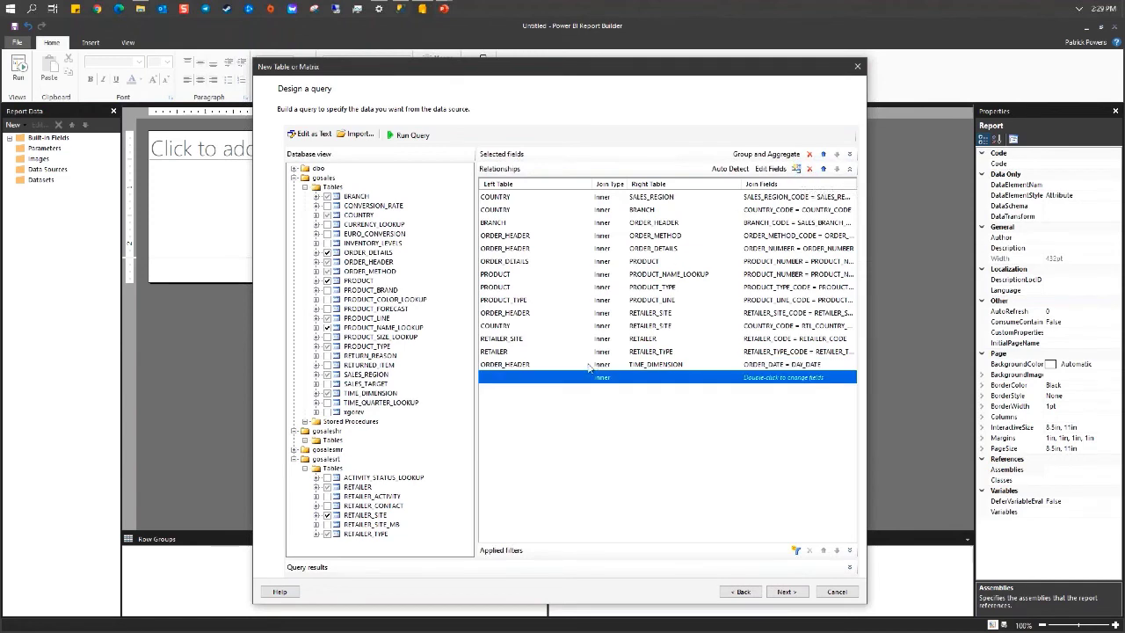
click(542, 382)
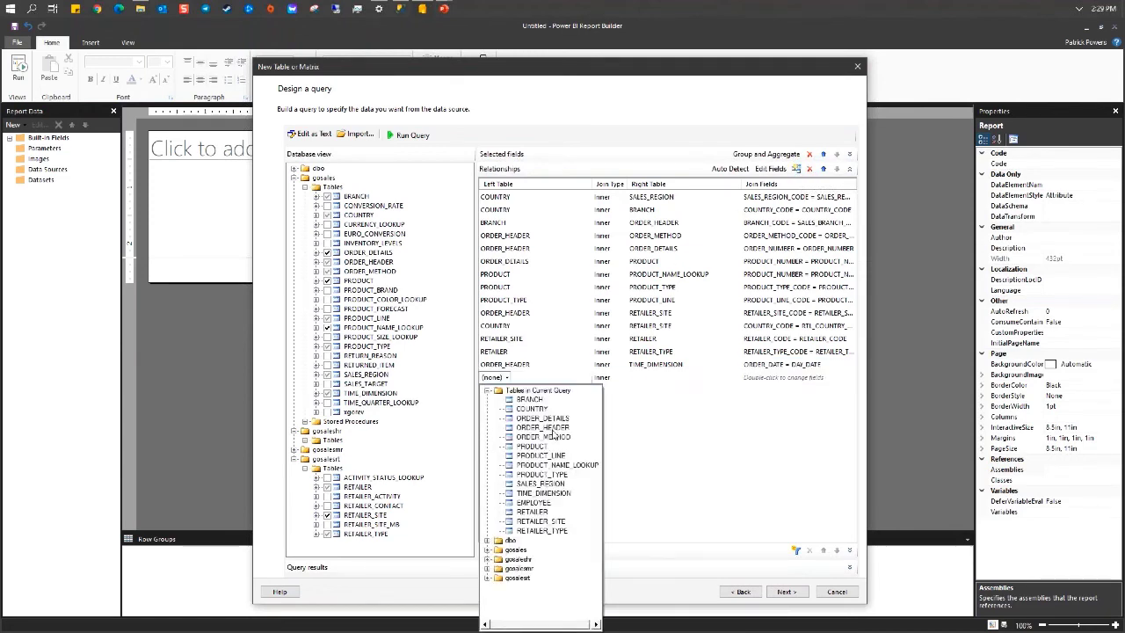
click(553, 429)
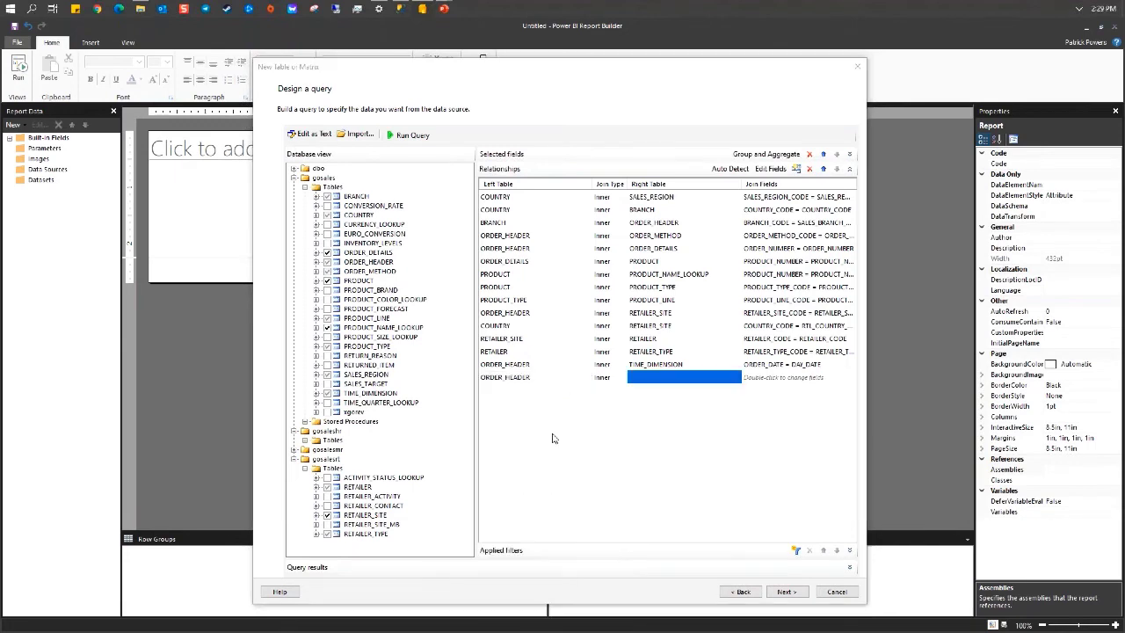
click(695, 381)
click(684, 502)
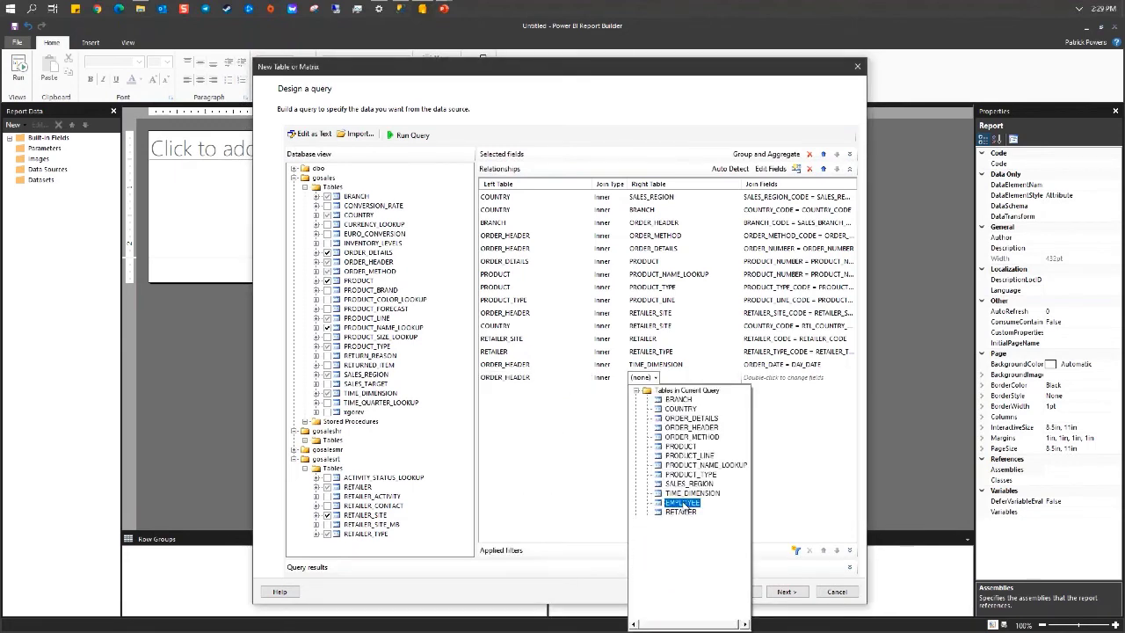
- Set the join fields of the ORDER_HEADER to EMPLOYEE relationship to SALES_STAFF_CODE = EMPLOYEE_CODE
double_click(786, 381)
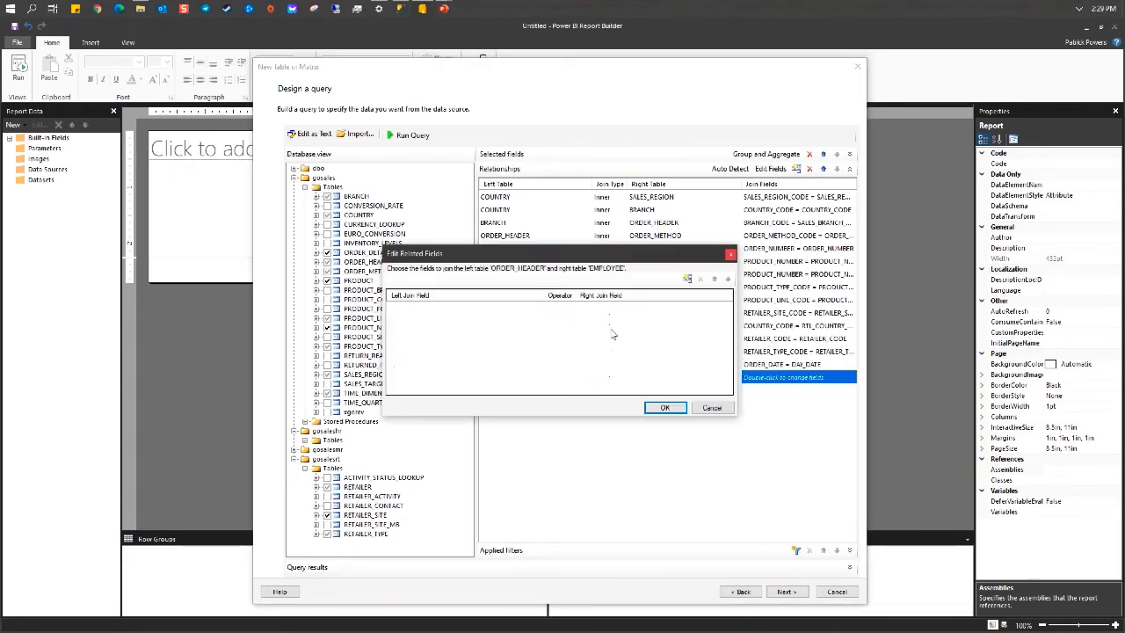
click(688, 279)
click(528, 310)
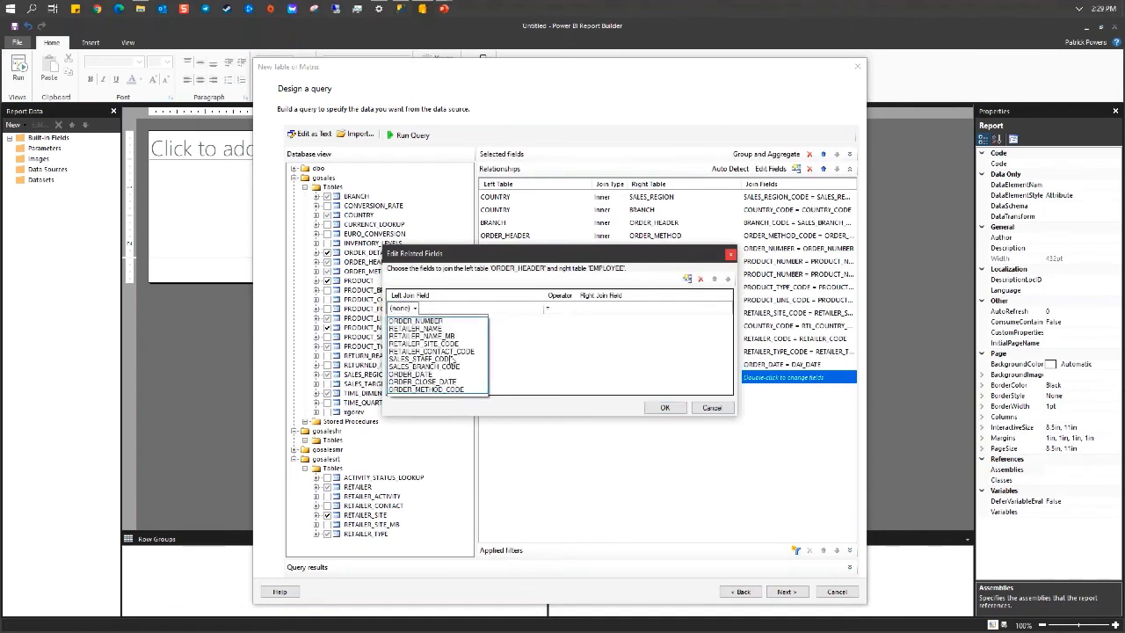
click(451, 359)
click(616, 309)
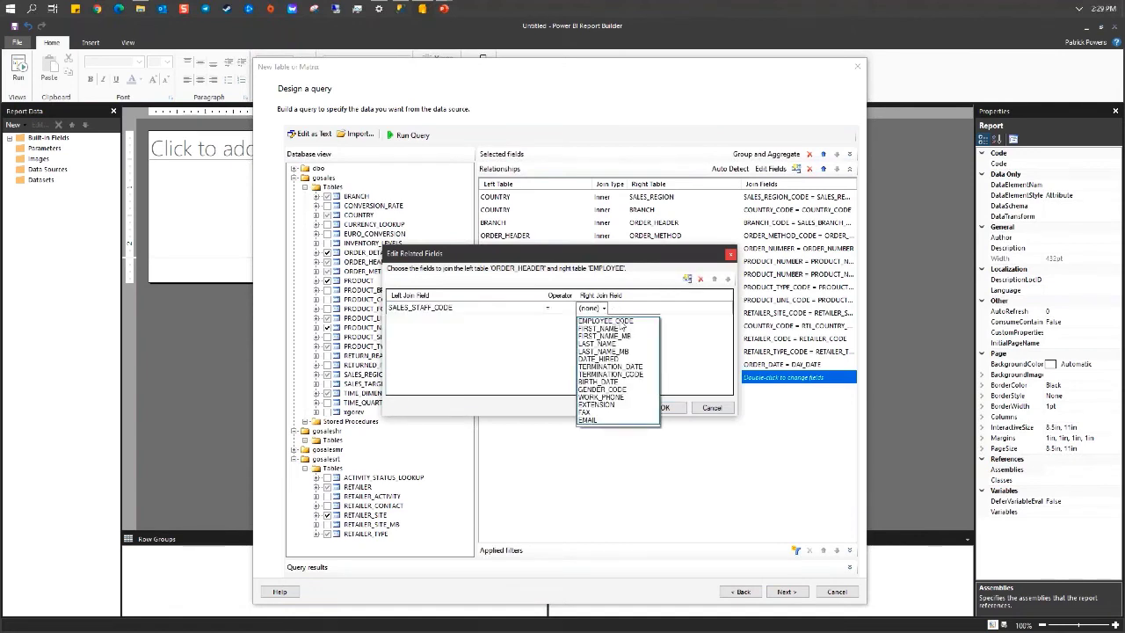
click(626, 342)
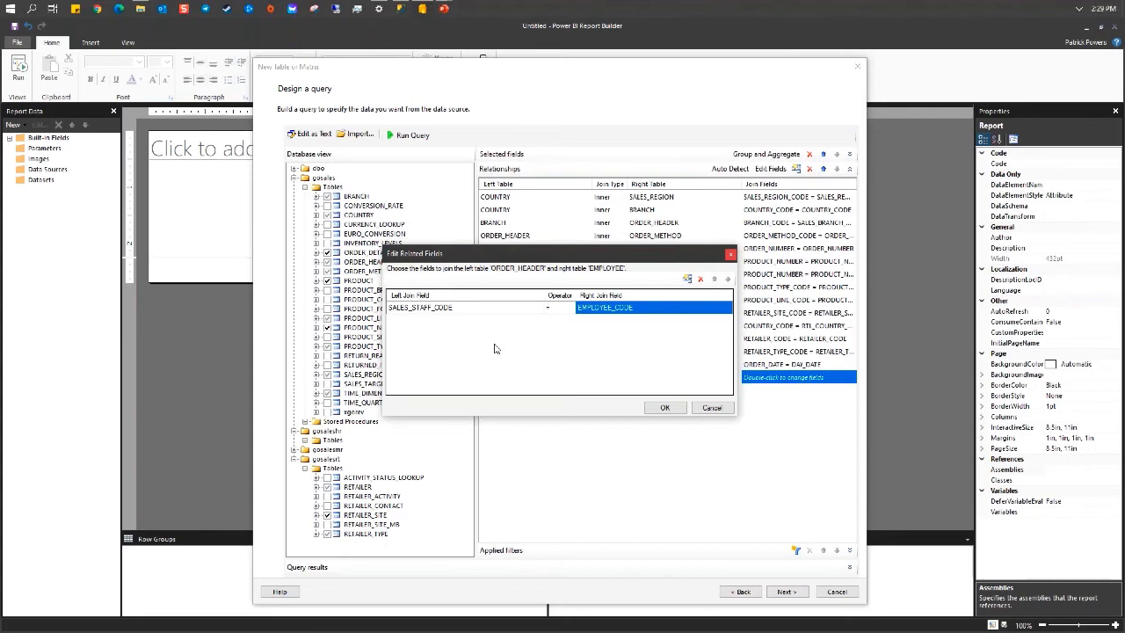
click(666, 408)
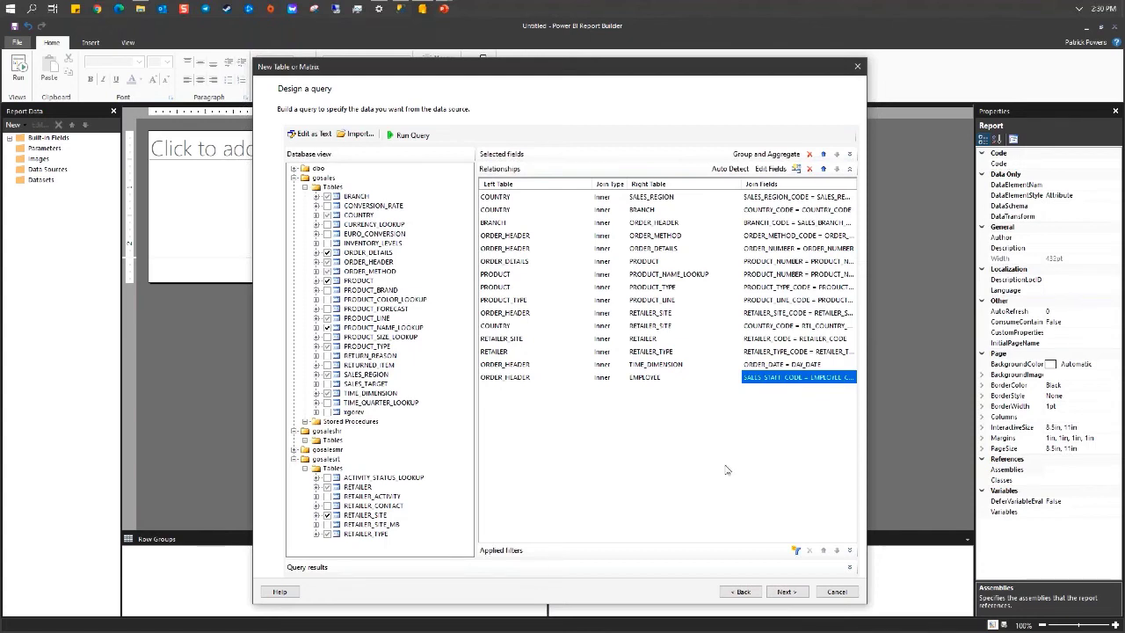
- Collapse the Relationships section and expand the Applied filters section of the query designer
click(849, 169)
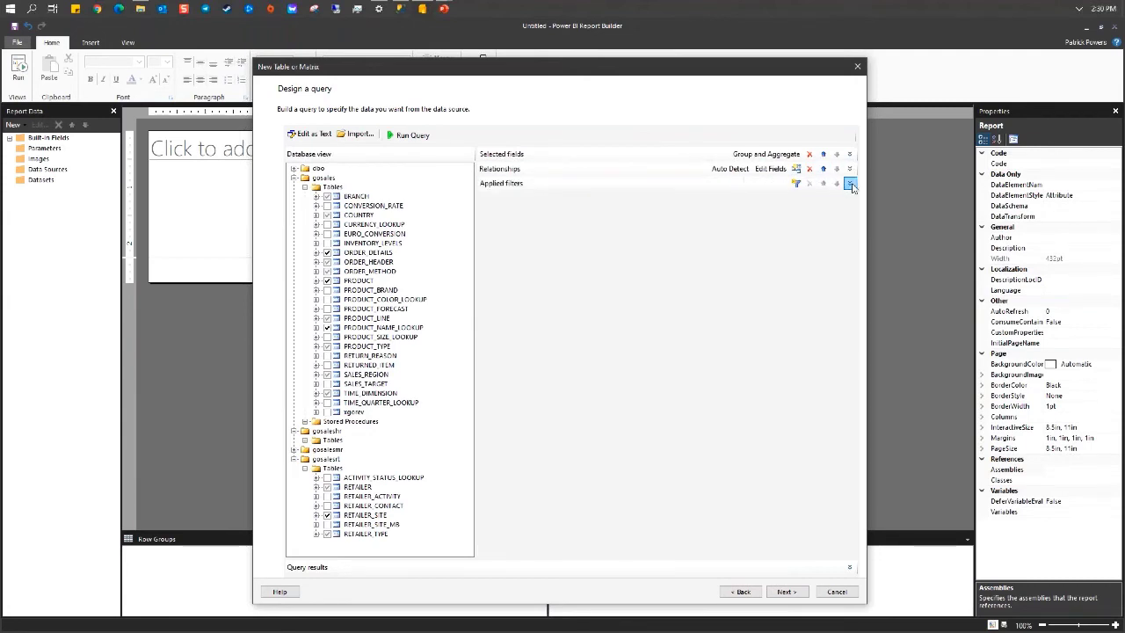
click(849, 184)
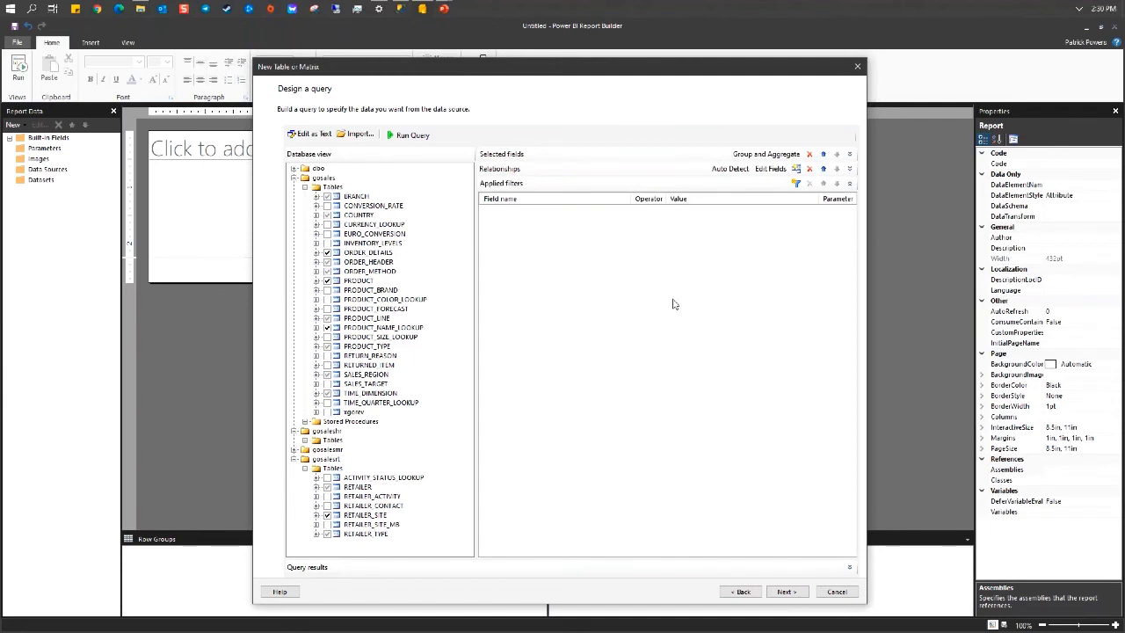
- Add a query filter where PRODUCT_LANGUAGE from the PRODUCT_NAME_LOOKUP table is EN
click(795, 184)
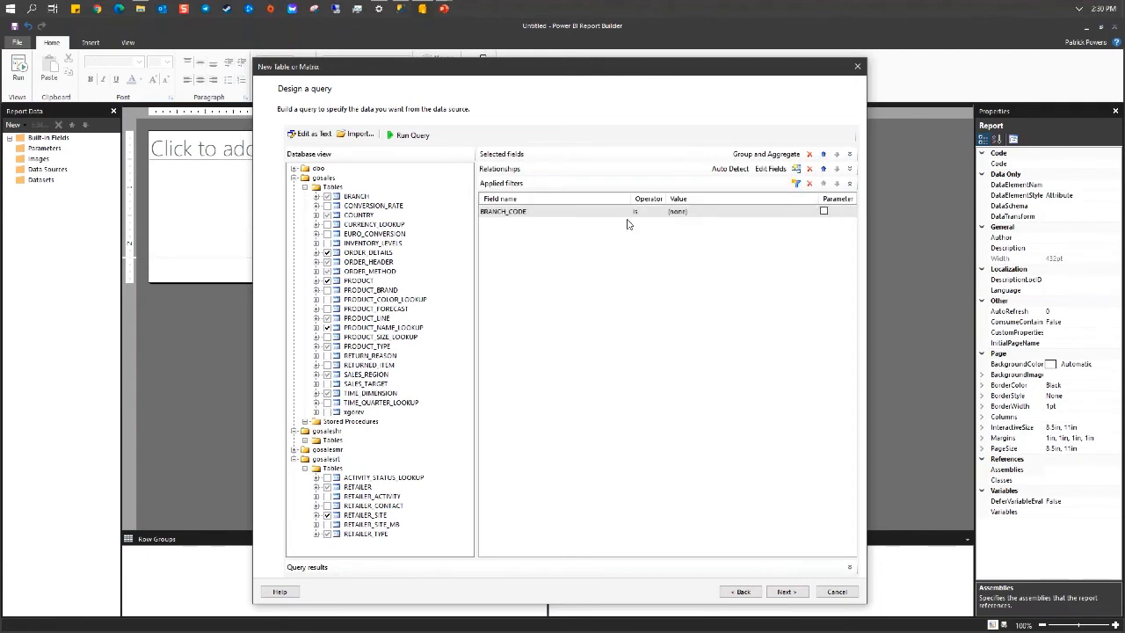
click(593, 212)
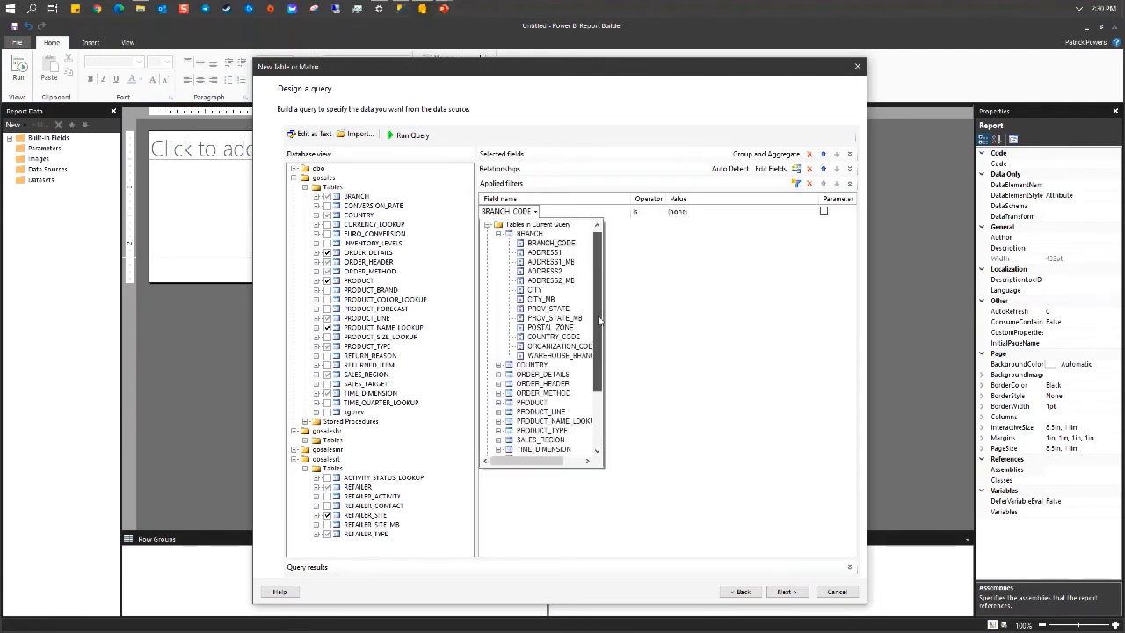
drag(599, 320, 598, 373)
click(499, 337)
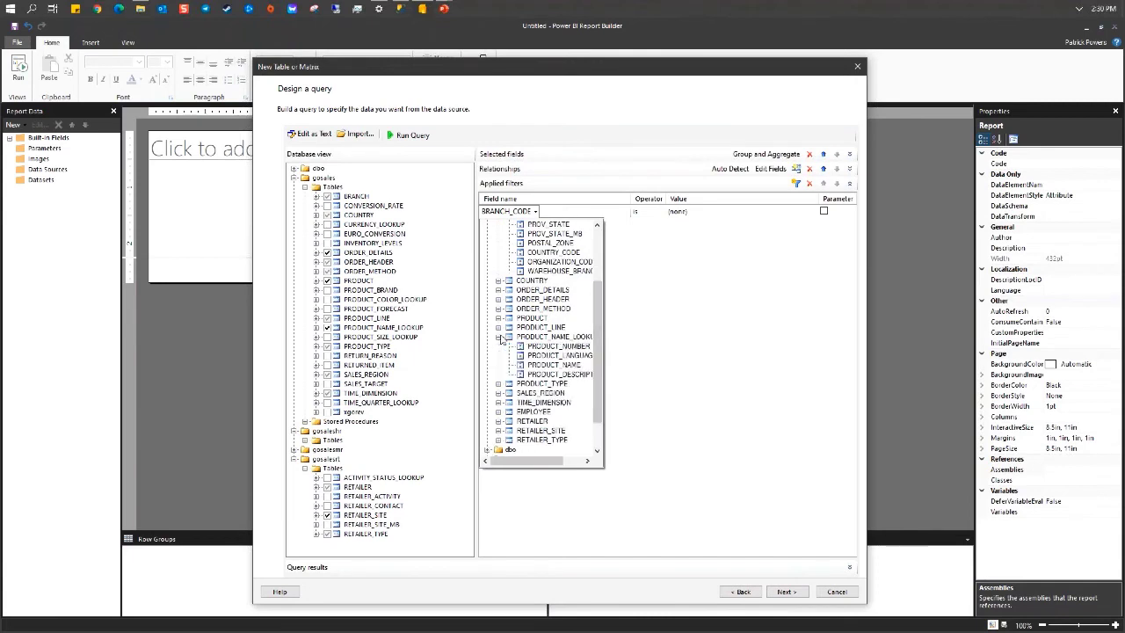
click(571, 355)
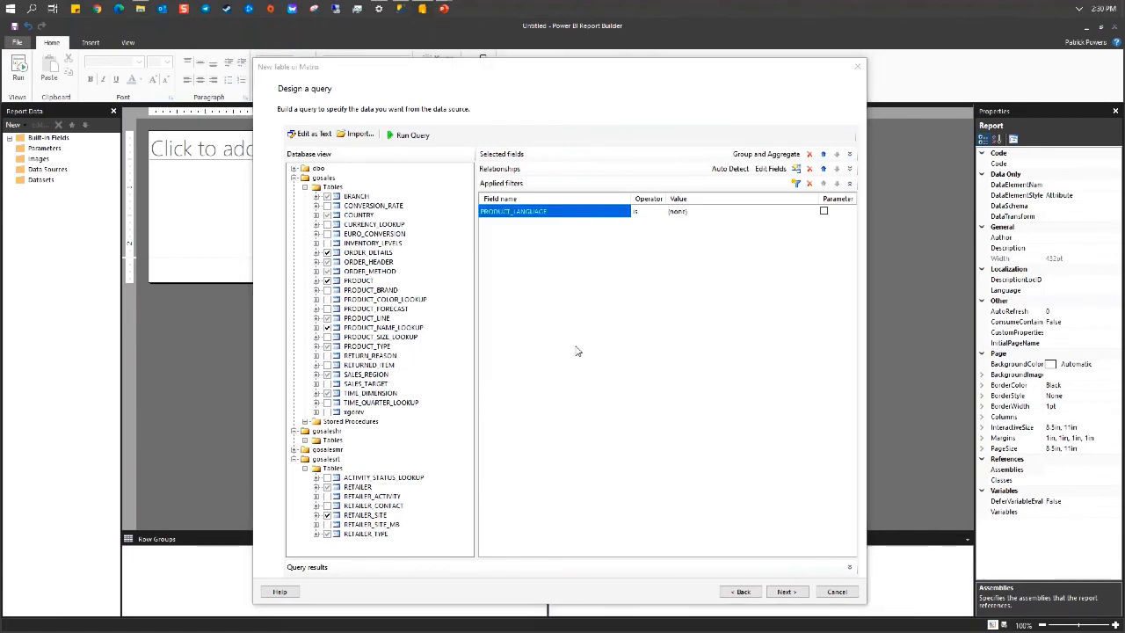
click(694, 212)
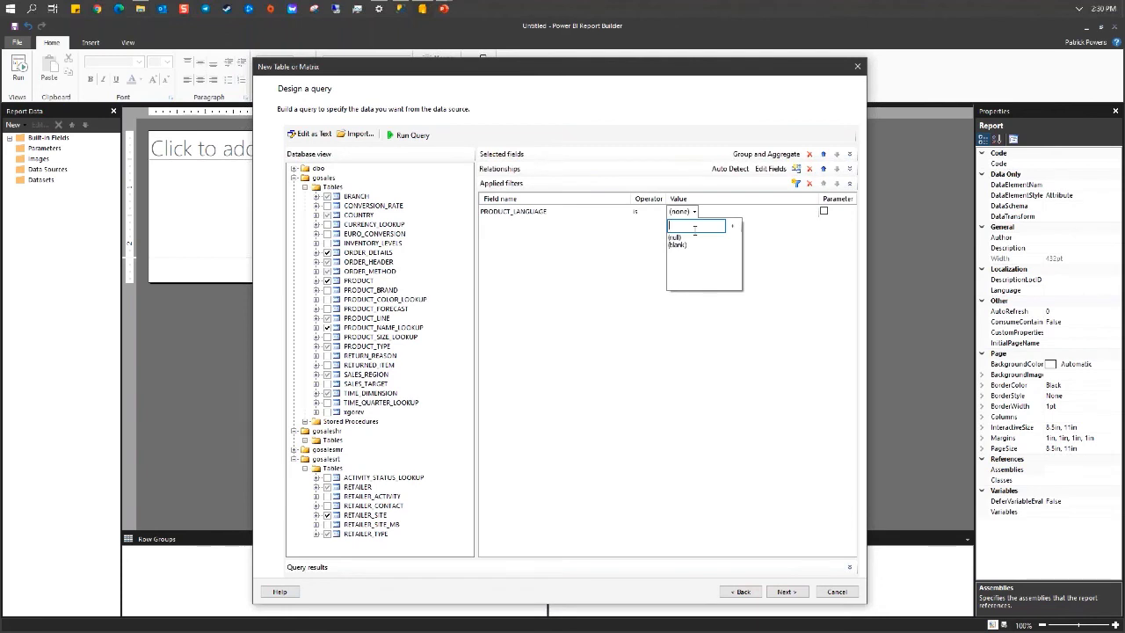
click(760, 229)
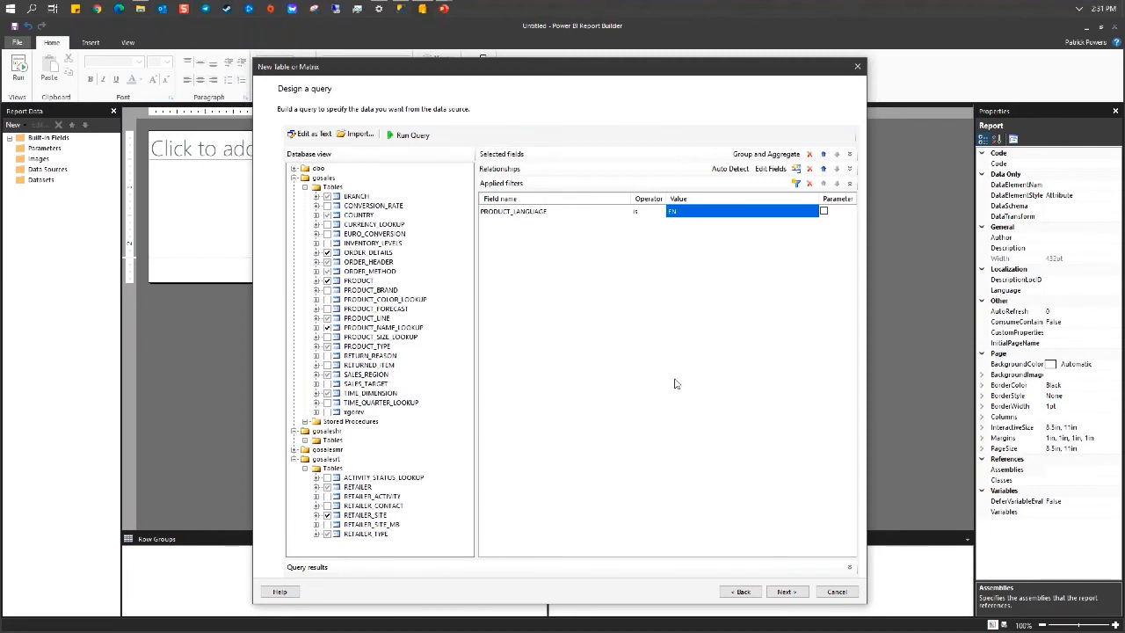
- Add a second query filter where CURRENT_YEAR from the TIME_DIMENSION table is 2012
click(796, 183)
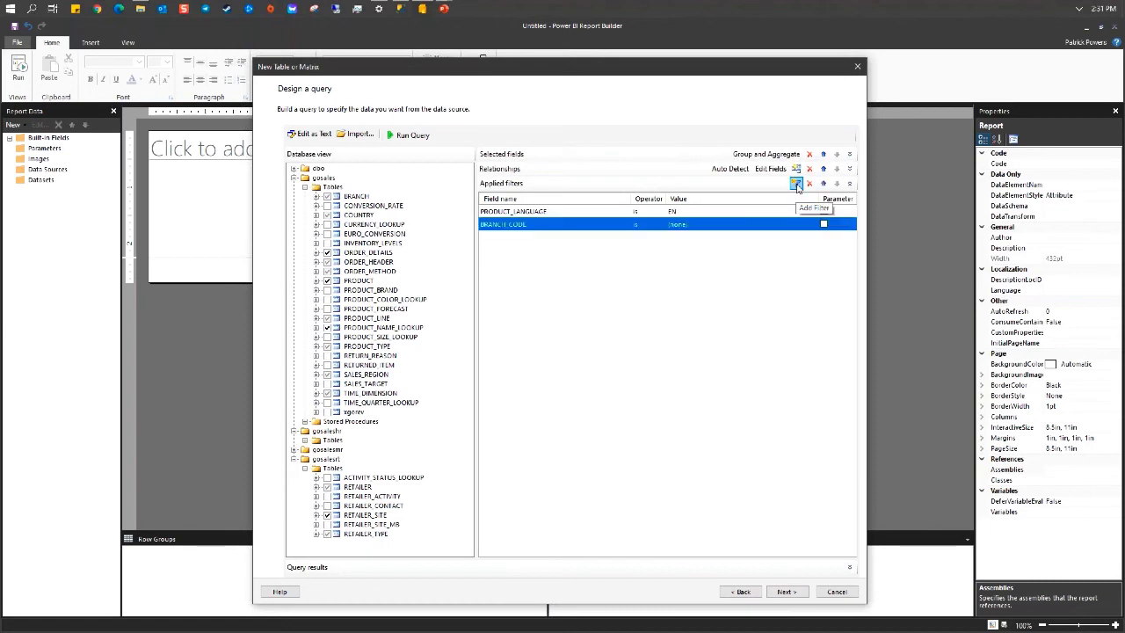
click(544, 228)
scroll(563, 338, down, 3)
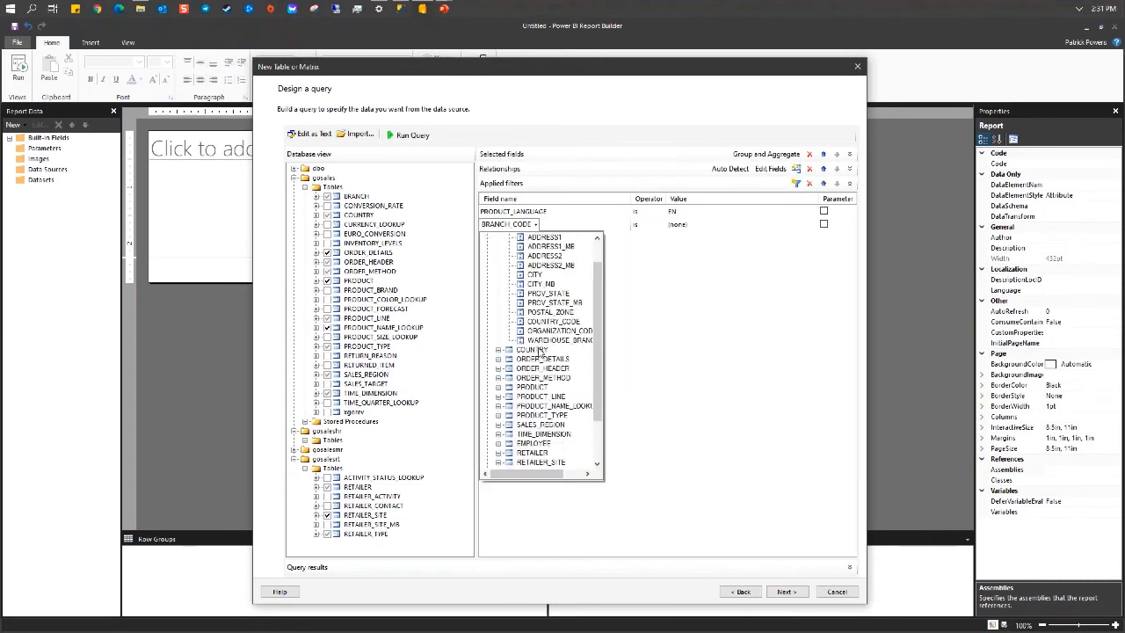
click(498, 378)
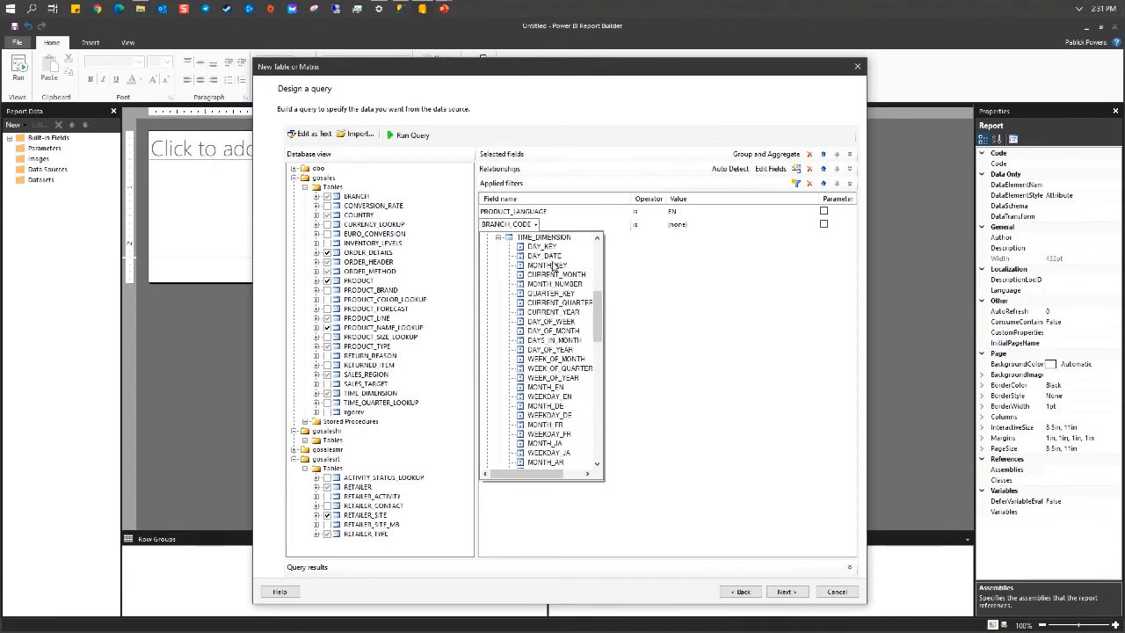
click(551, 312)
click(686, 225)
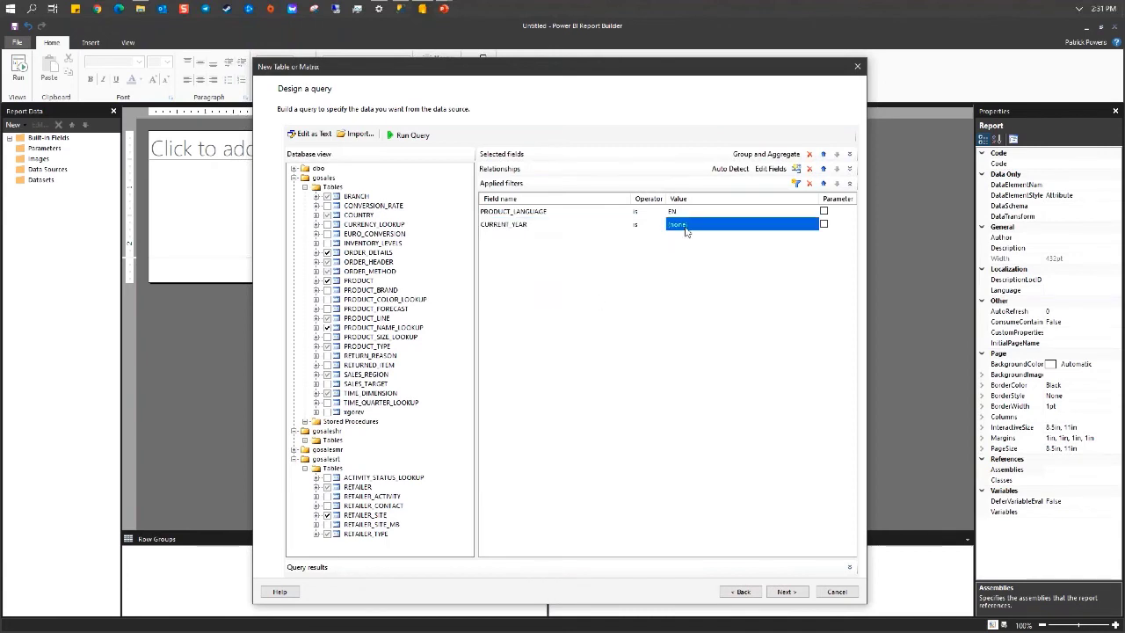
text(2012)
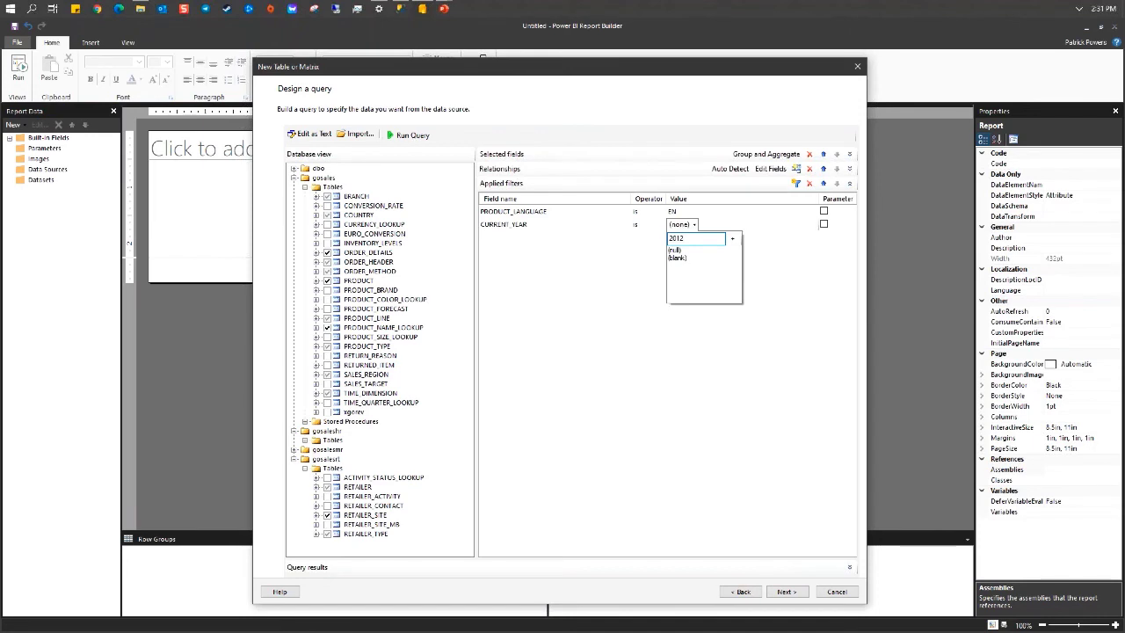
click(796, 224)
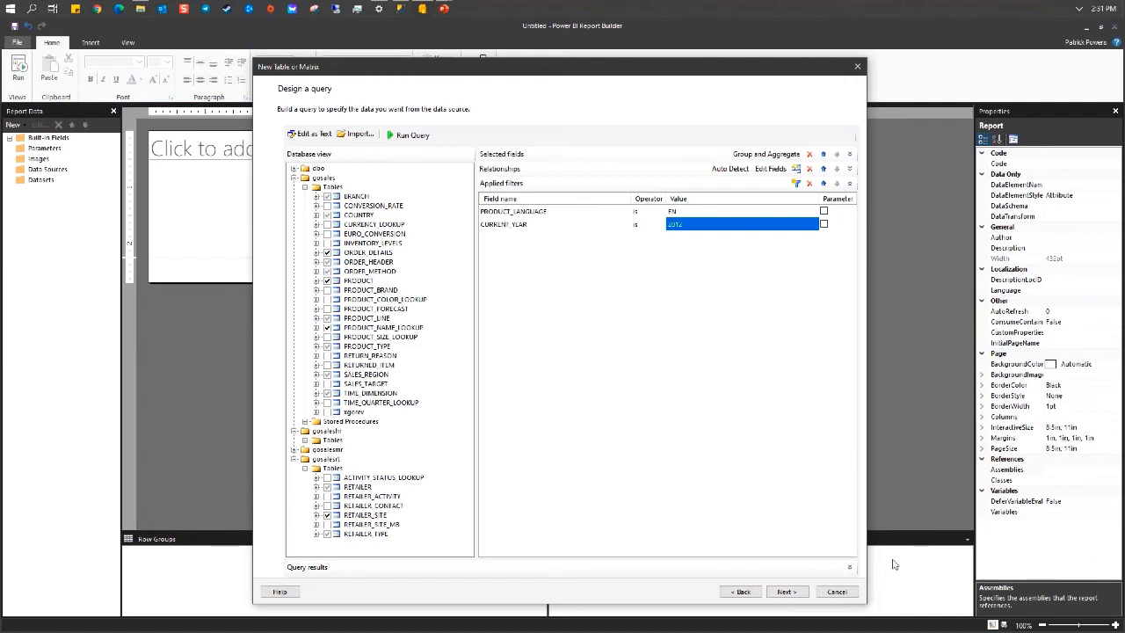
- Proceed to arranging the fields and add ORDER_METHOD_EN, PRODUCT_LINE_EN and PRODUCT_TYPE_EN as row groups in that order
click(785, 593)
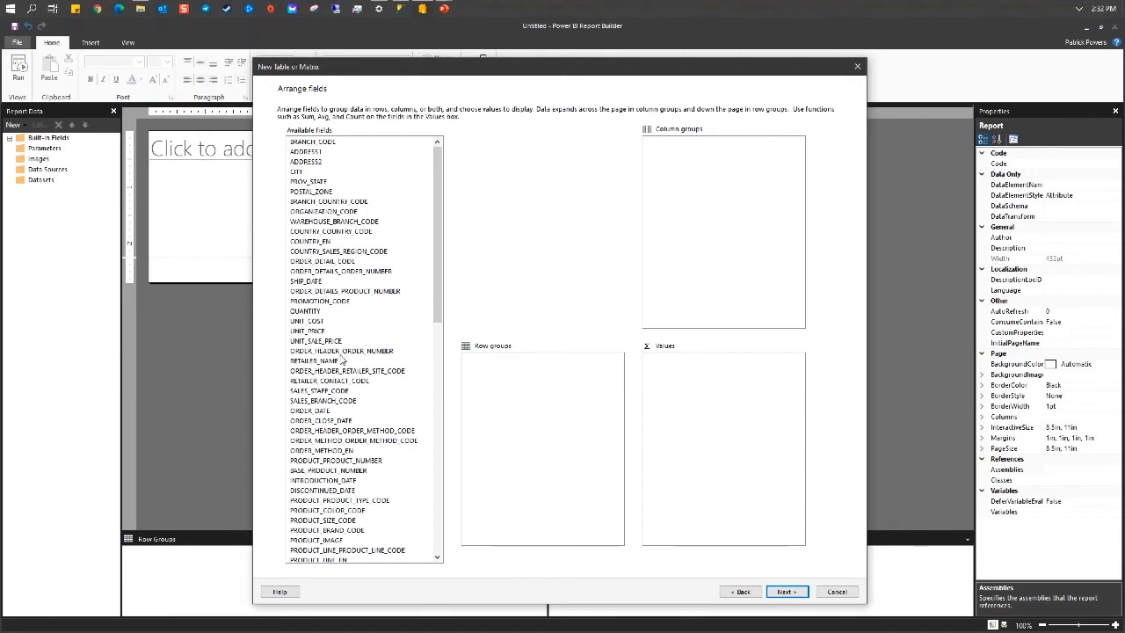
scroll(343, 359, down, 1)
scroll(343, 358, down, 1)
drag(337, 392, 517, 393)
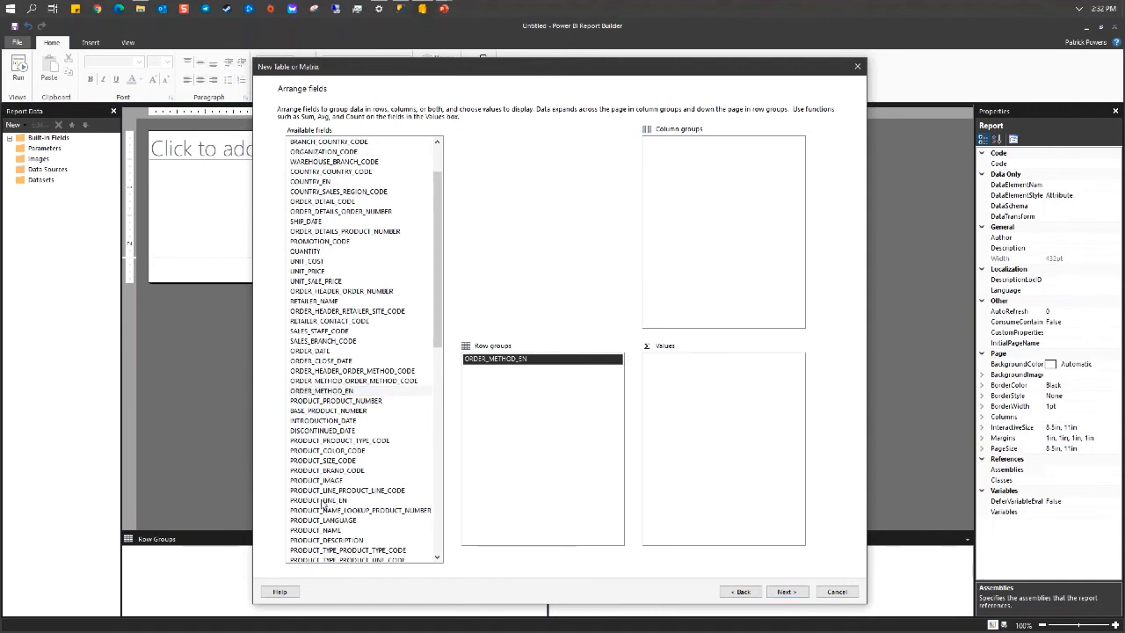
scroll(348, 491, down, 1)
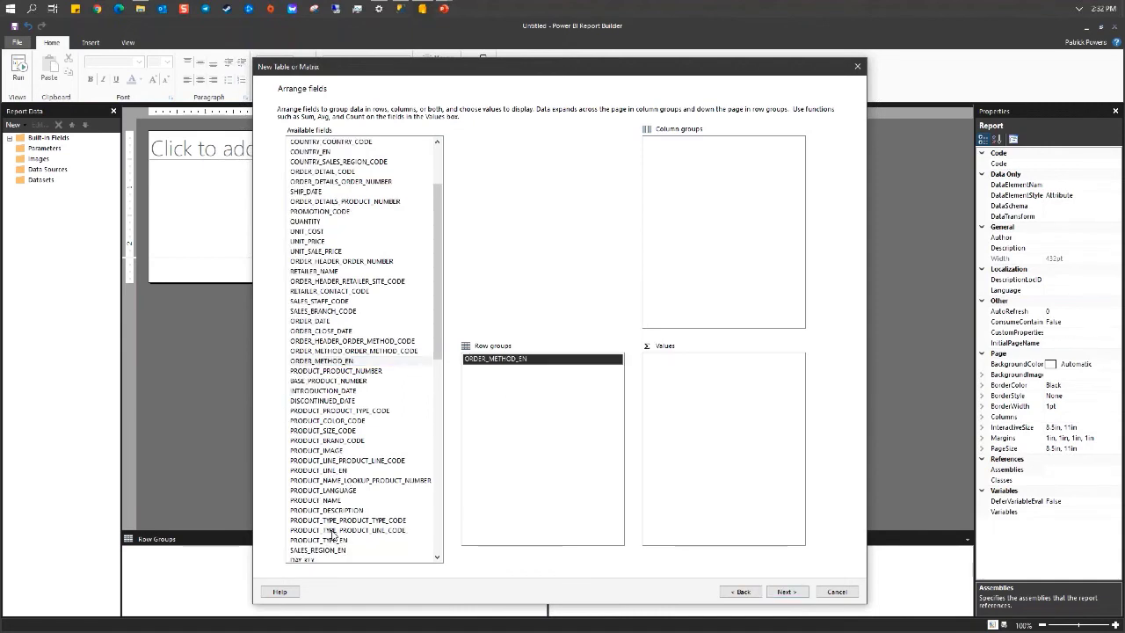
drag(332, 473, 562, 406)
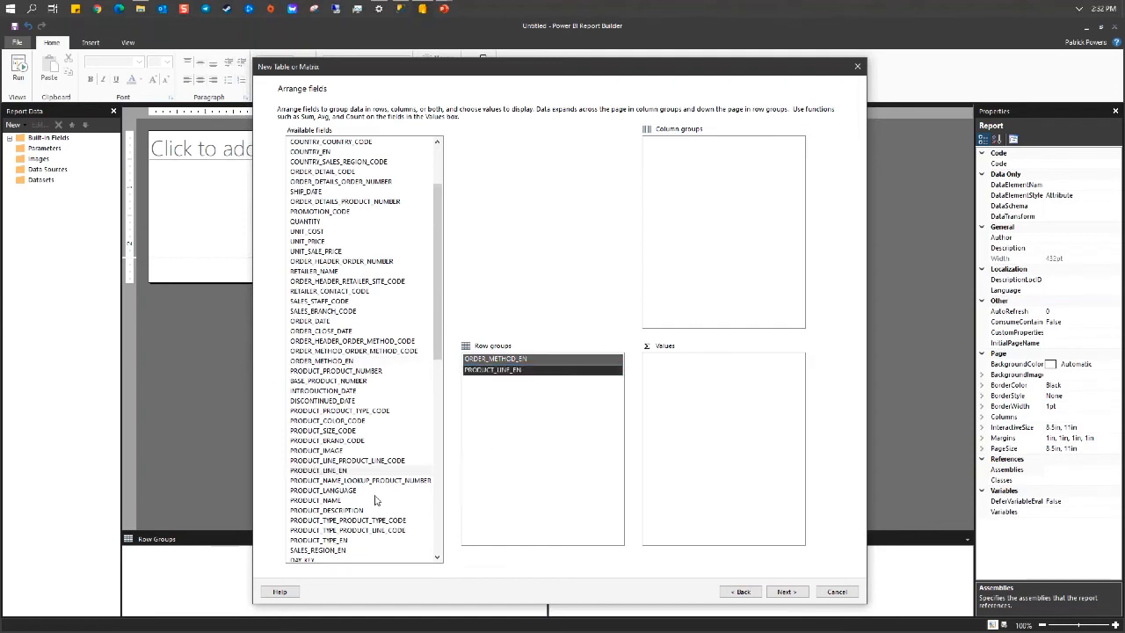
drag(326, 538, 556, 432)
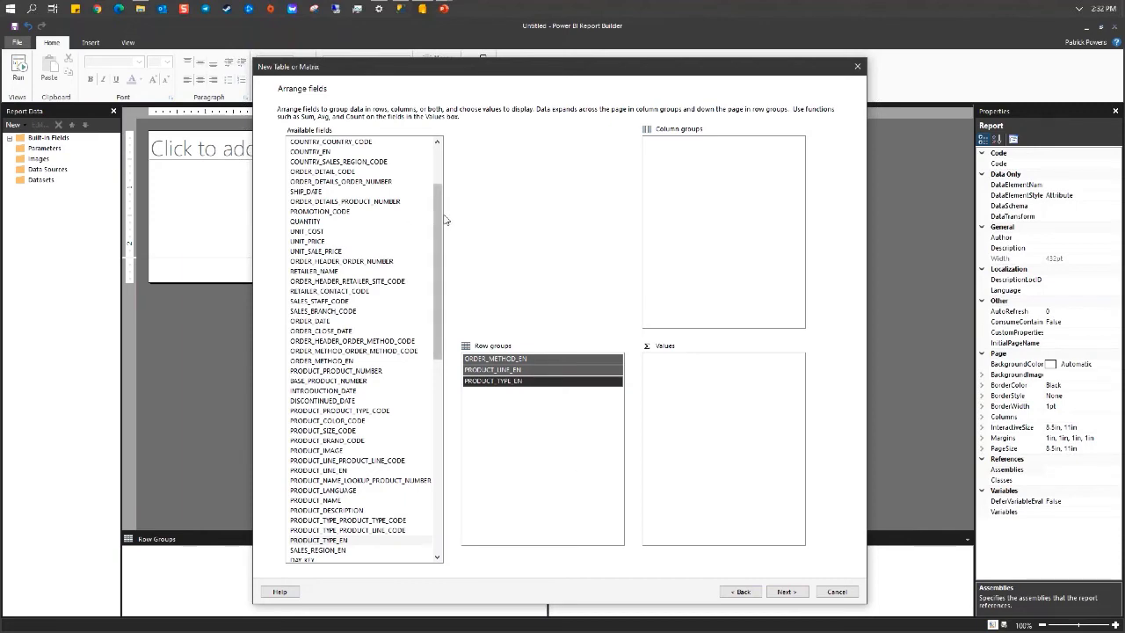
- Set MONTH_EN as the column group and add QUANTITY as the summed value
drag(439, 224, 448, 397)
drag(307, 291, 683, 243)
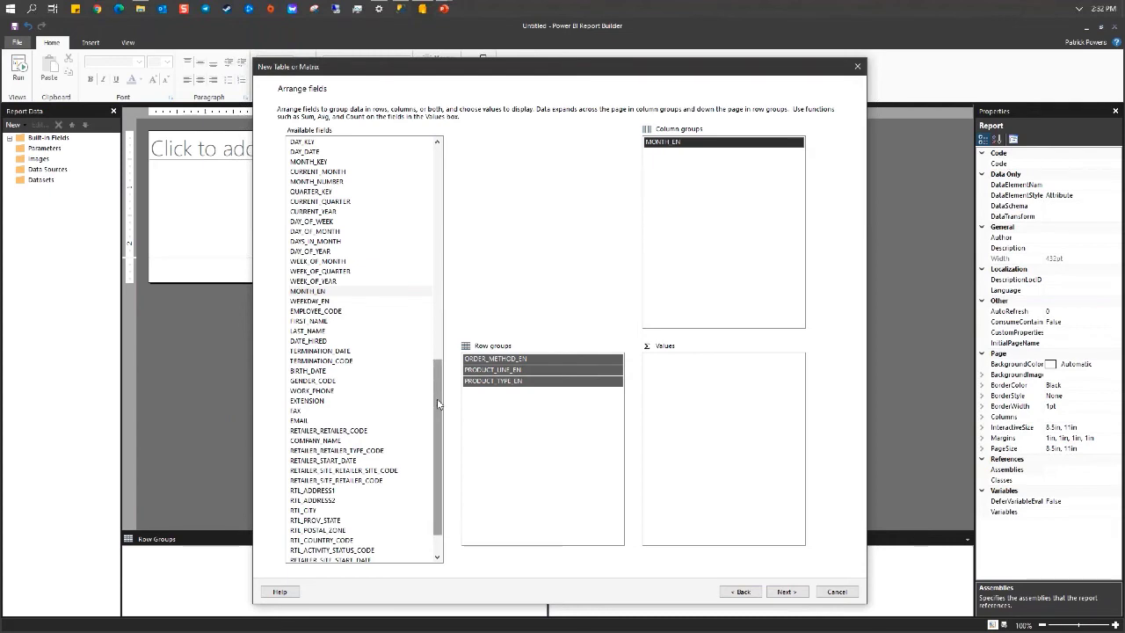
drag(439, 403, 446, 191)
click(305, 312)
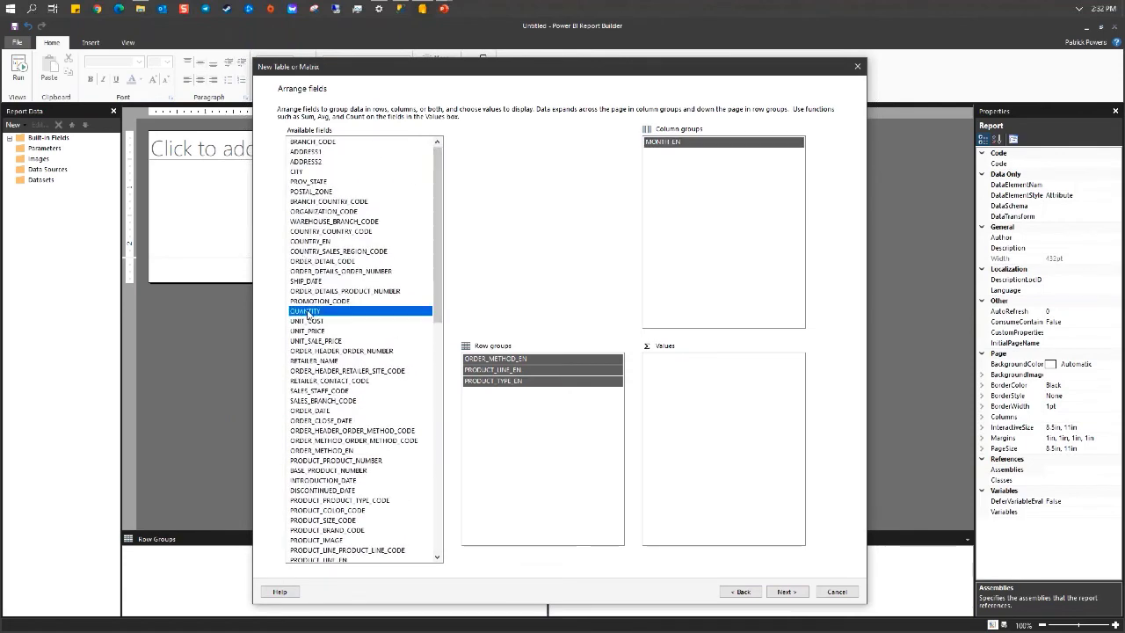
drag(306, 312, 685, 408)
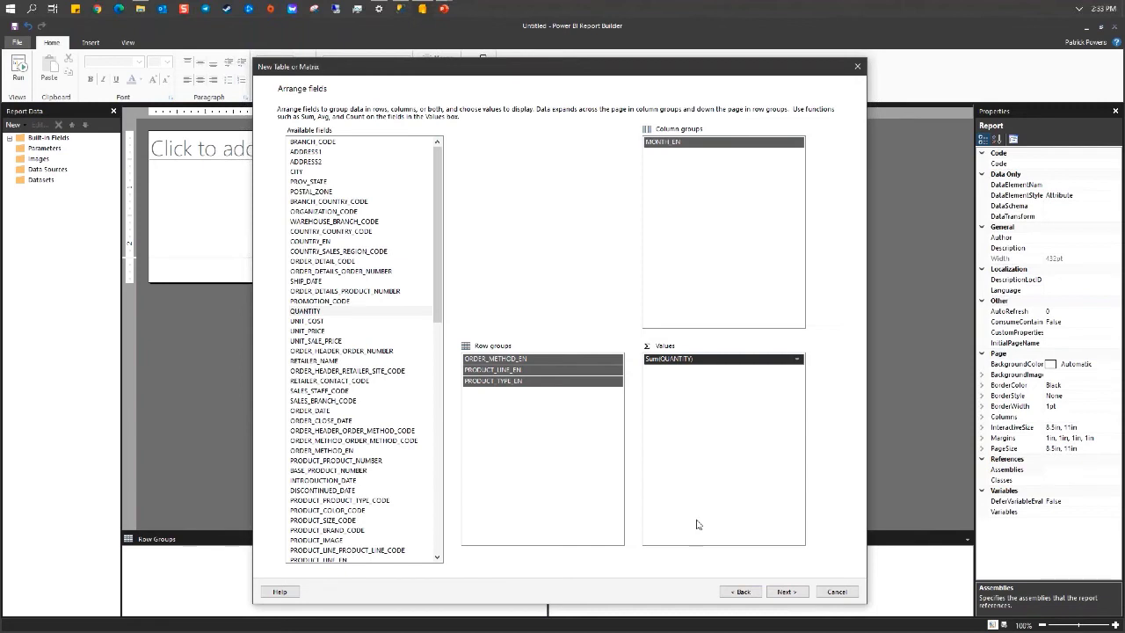
- Choose the stepped layout with subtotals above and finish the table or matrix wizard
click(772, 591)
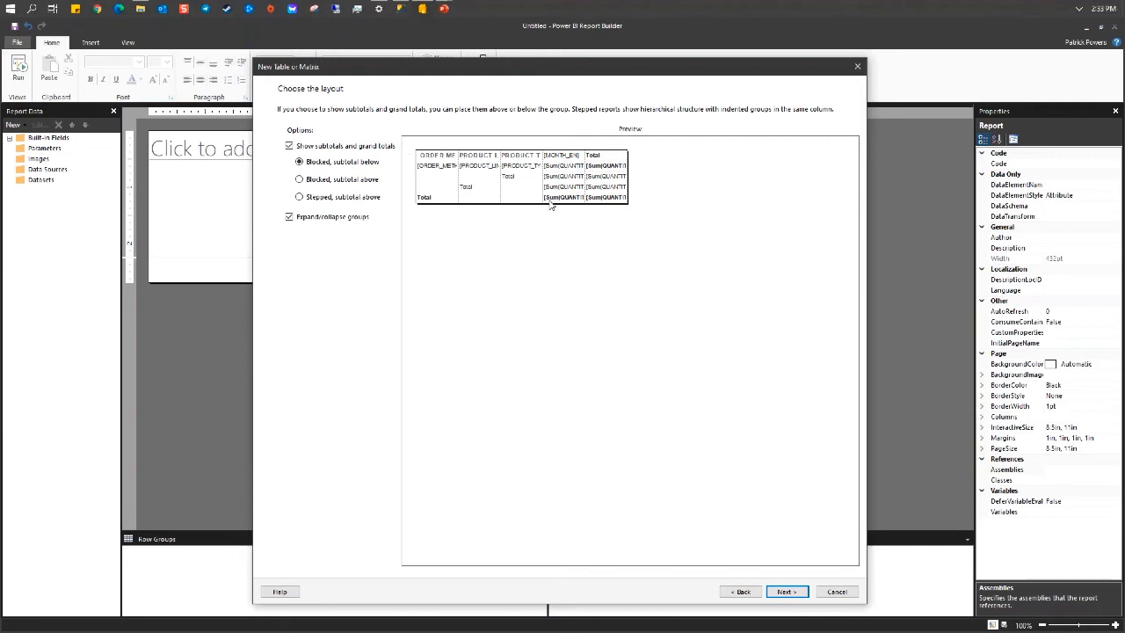
click(305, 201)
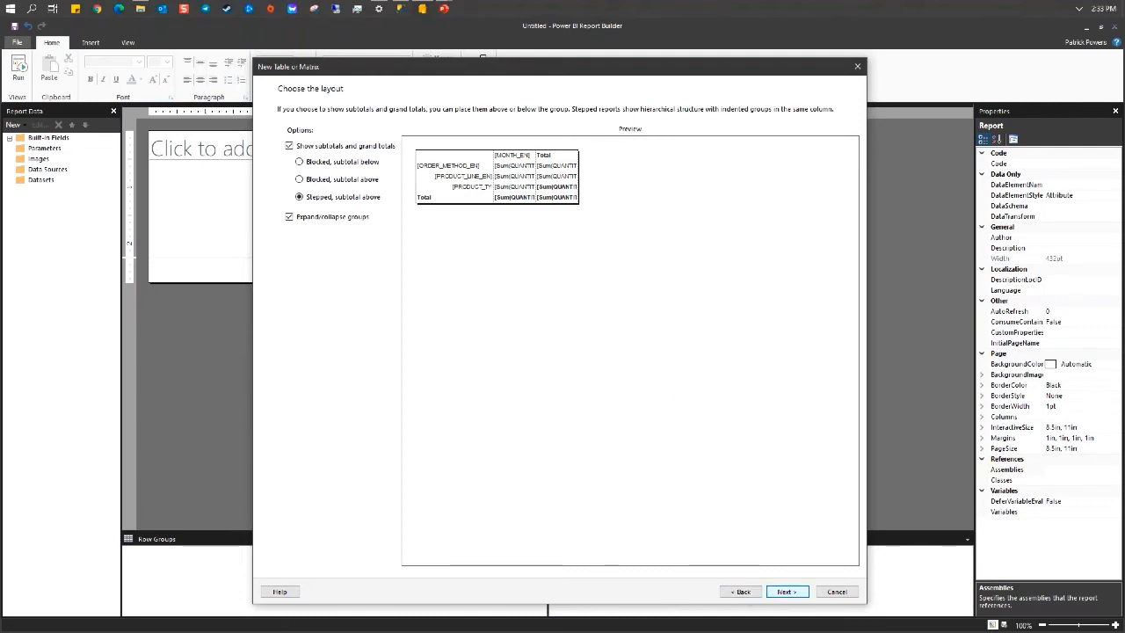
click(787, 592)
click(796, 588)
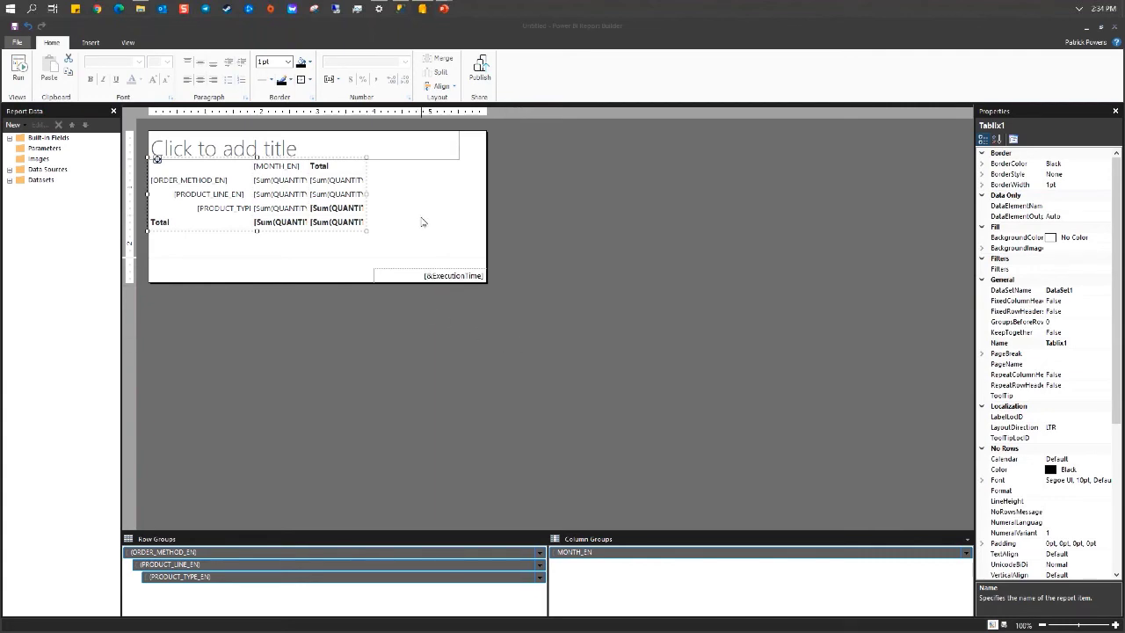
- Add a page header to the report and move the title text box from the body into it
click(92, 44)
click(434, 75)
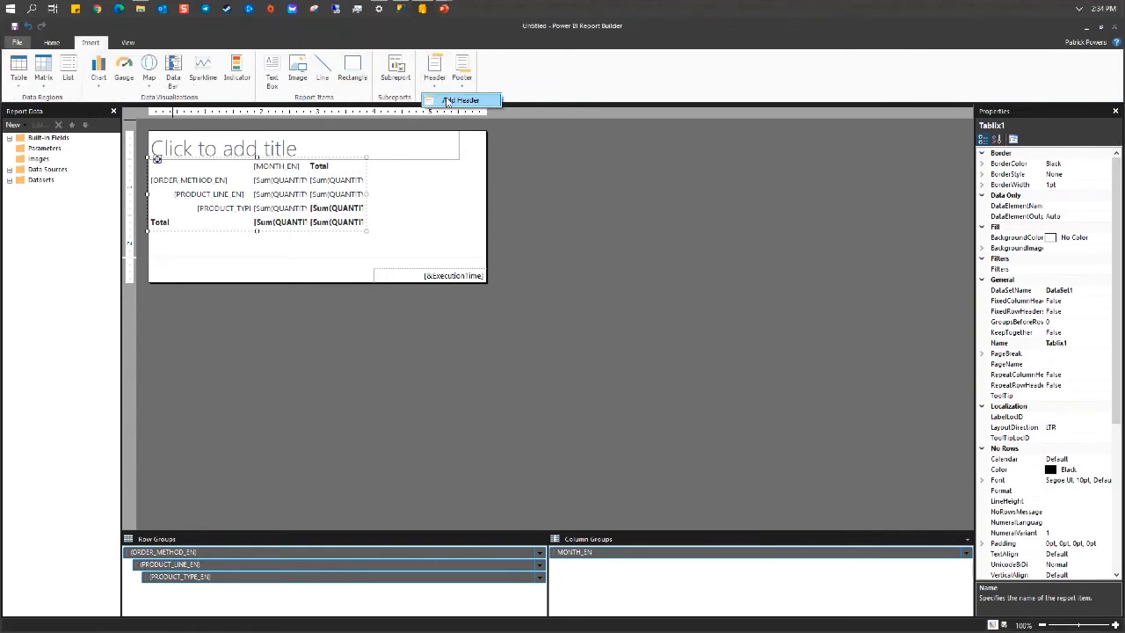
click(458, 100)
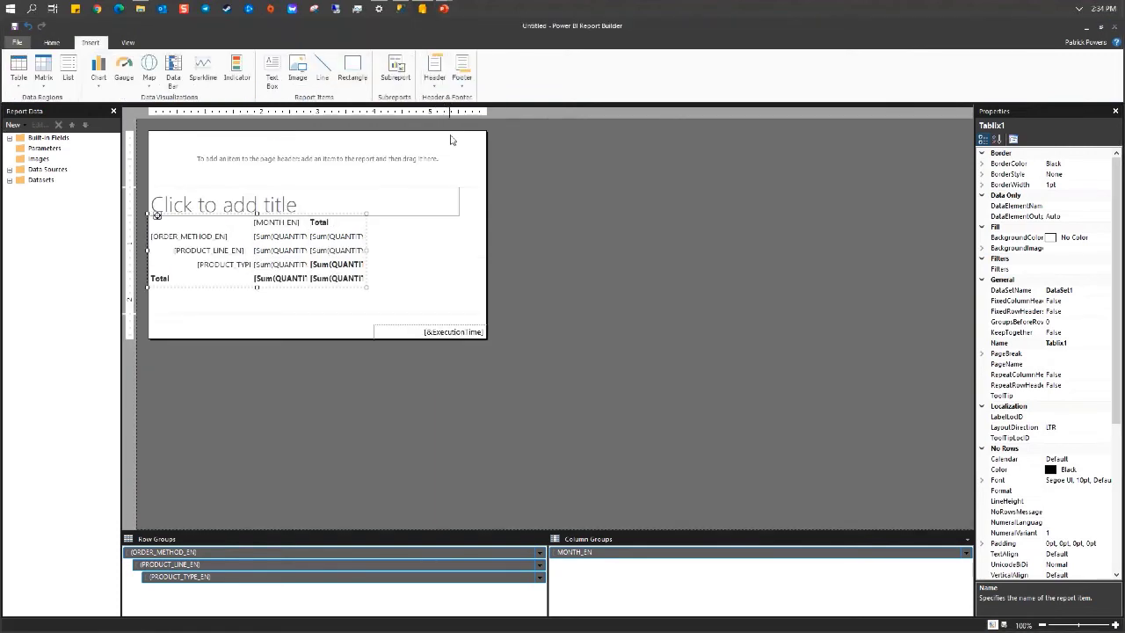
click(393, 214)
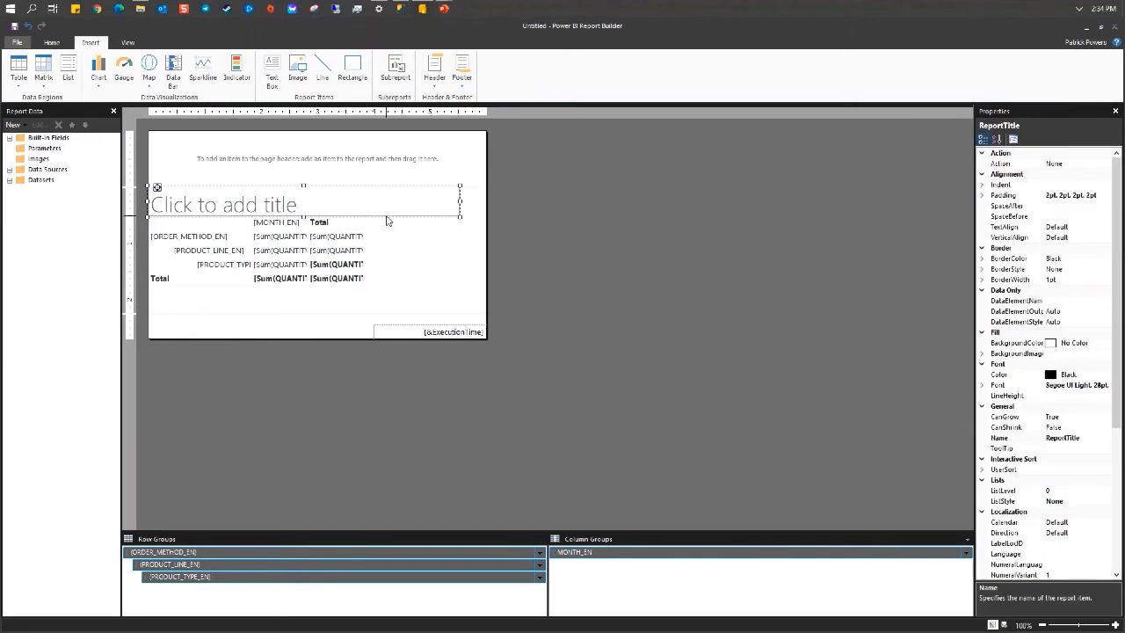
drag(389, 208, 402, 181)
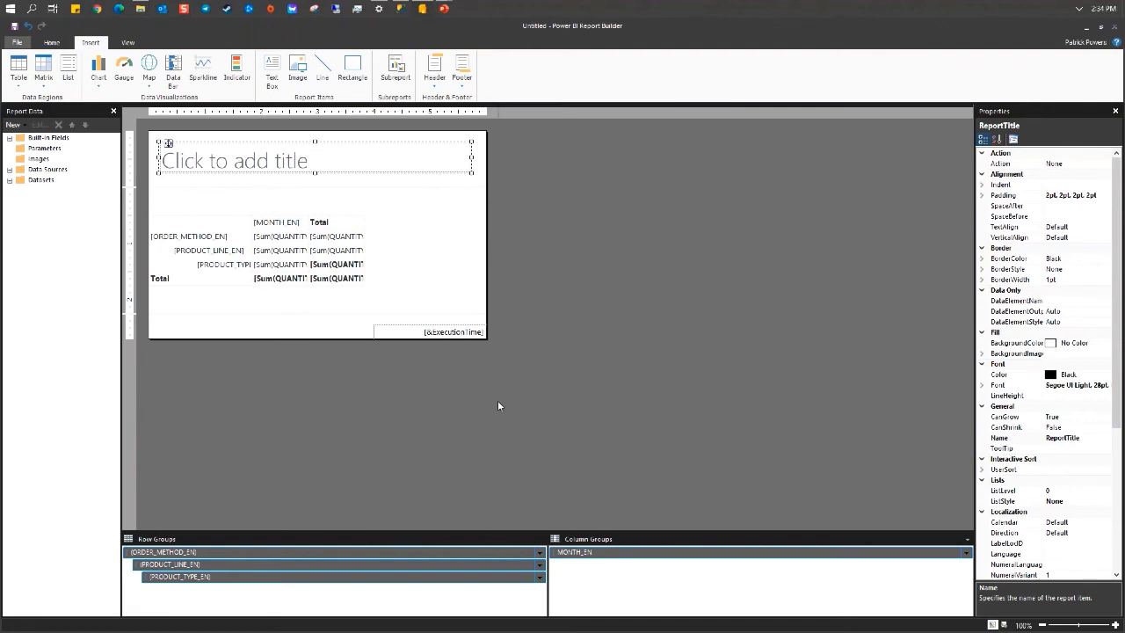
- Enter "2012 Monthly Report" as the report title in the page header
click(330, 167)
text(2012)
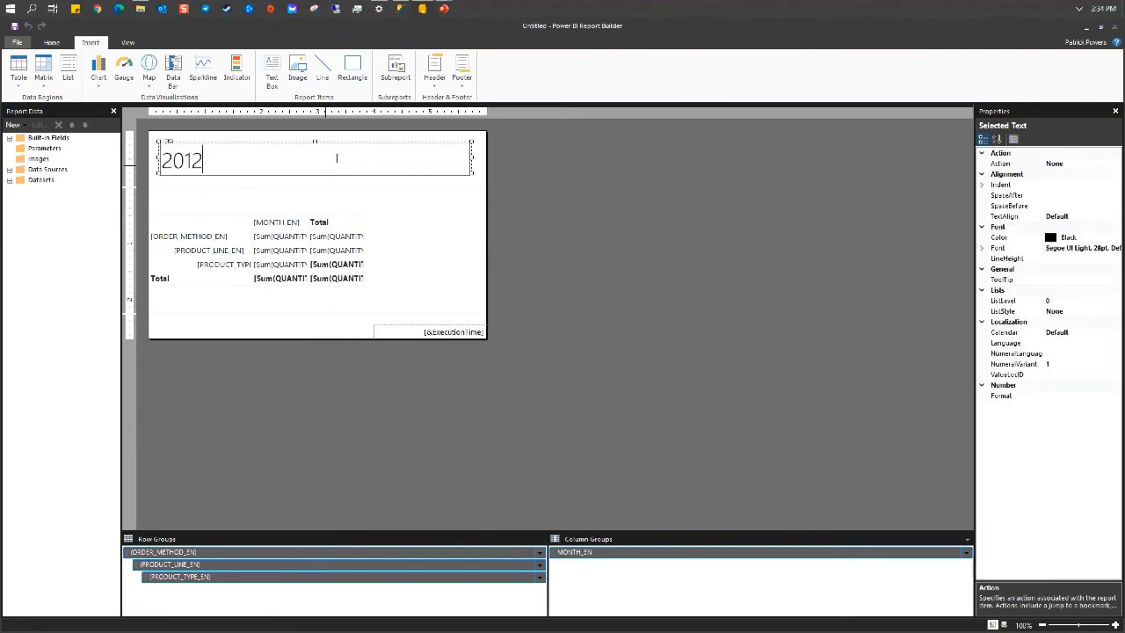
text( Monthly Repo)
key(BackSpace)
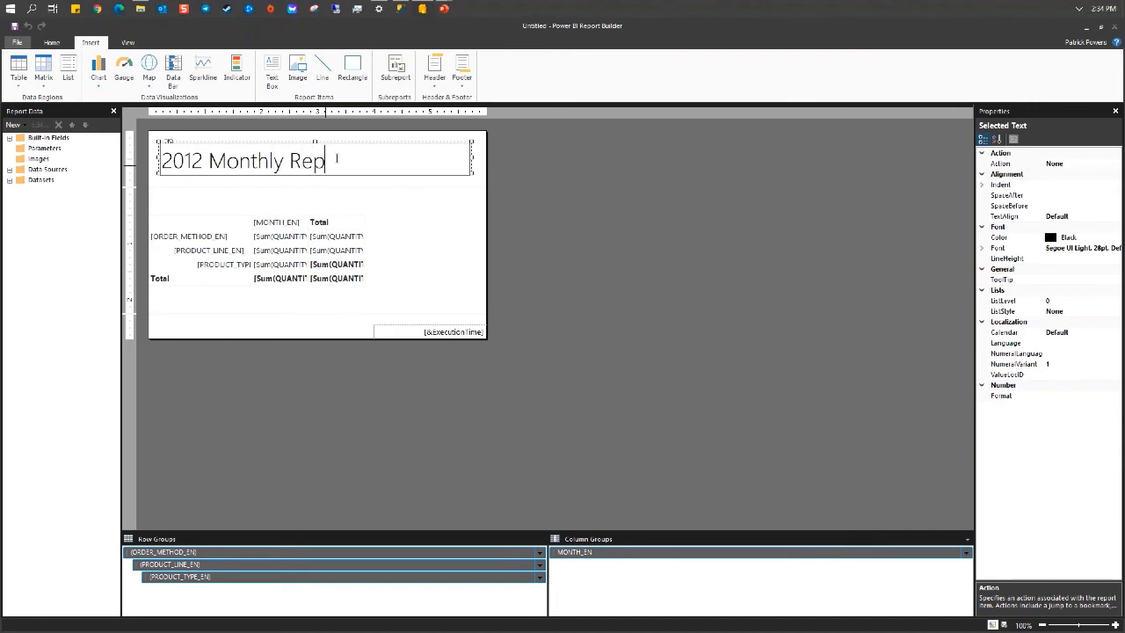
text(ort)
click(446, 242)
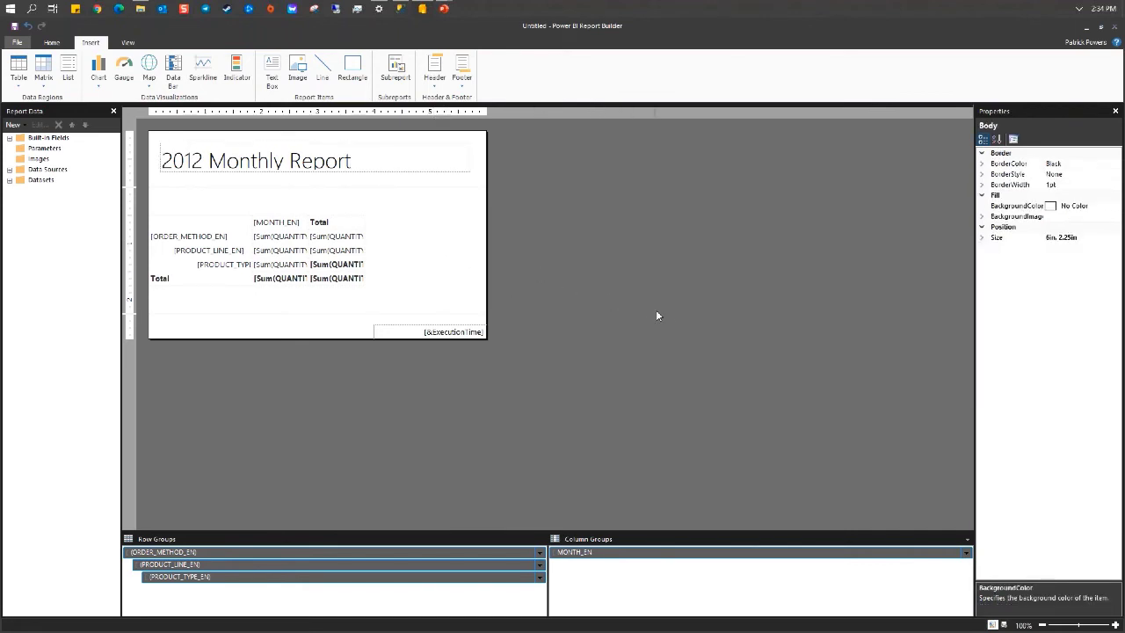
- Run the report, expand the E-mail and Camping Equipment groups to inspect their details, and collapse both again
click(52, 42)
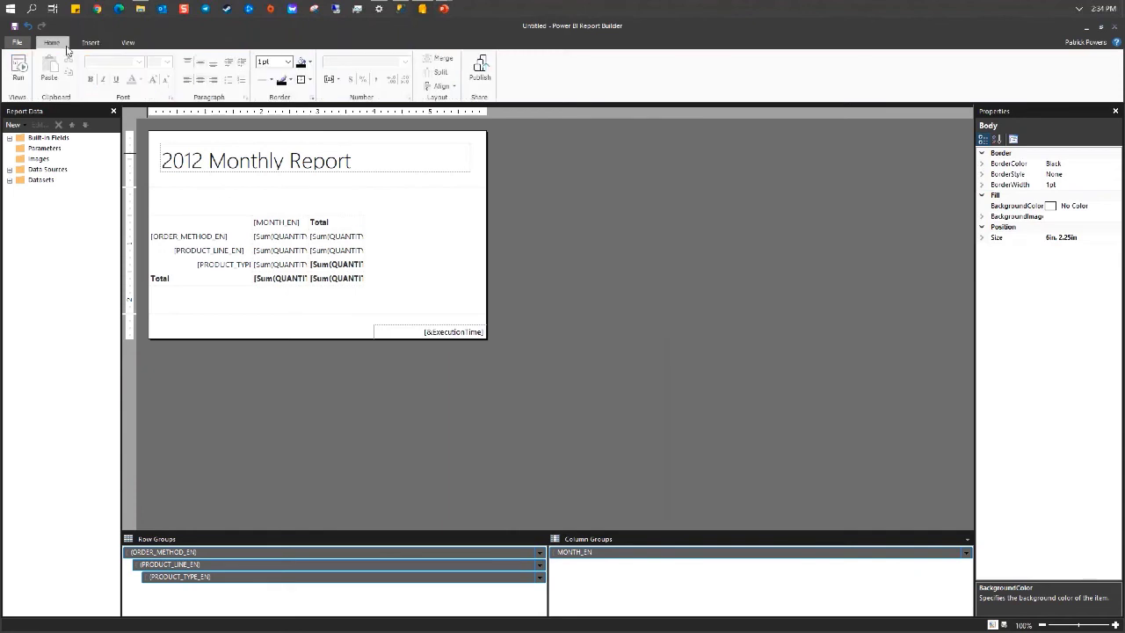
click(17, 69)
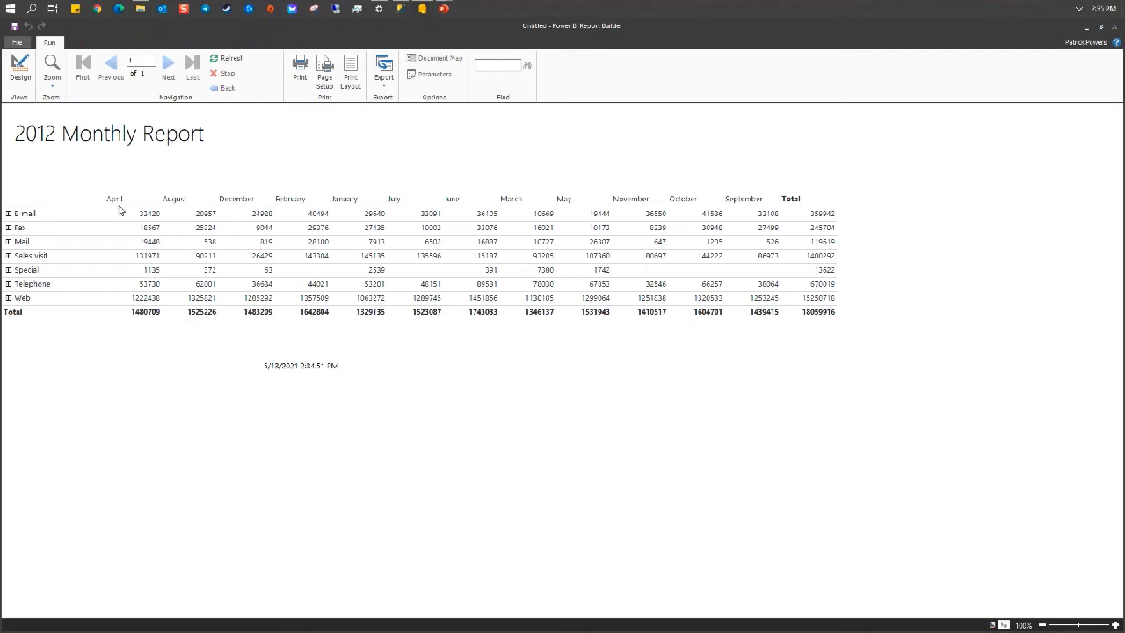
click(8, 213)
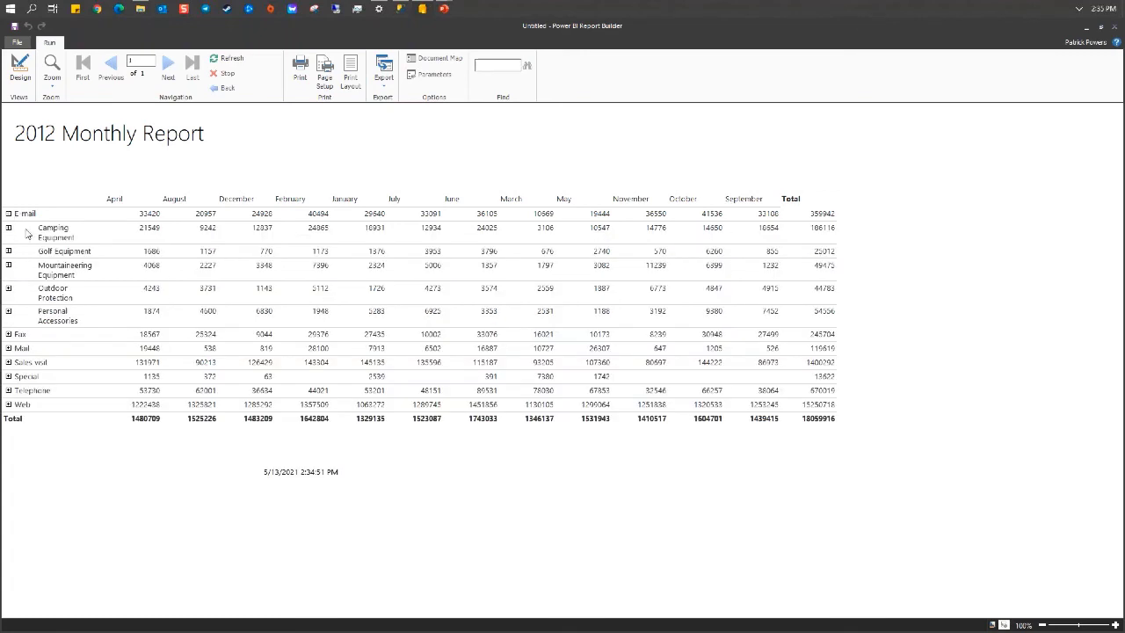
click(9, 228)
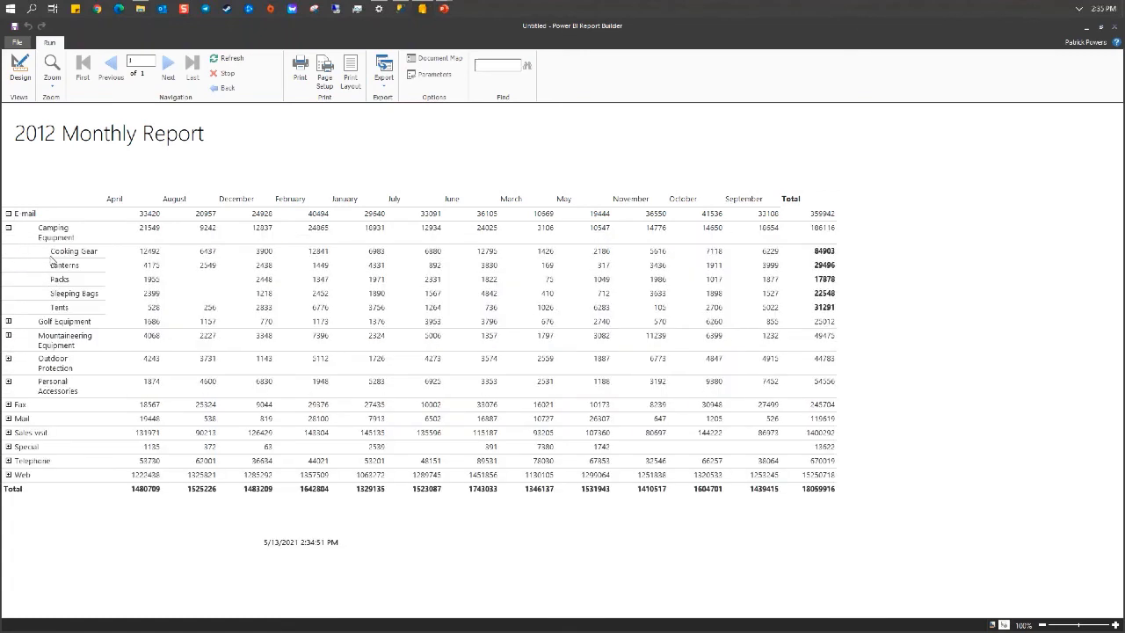
click(9, 227)
click(9, 214)
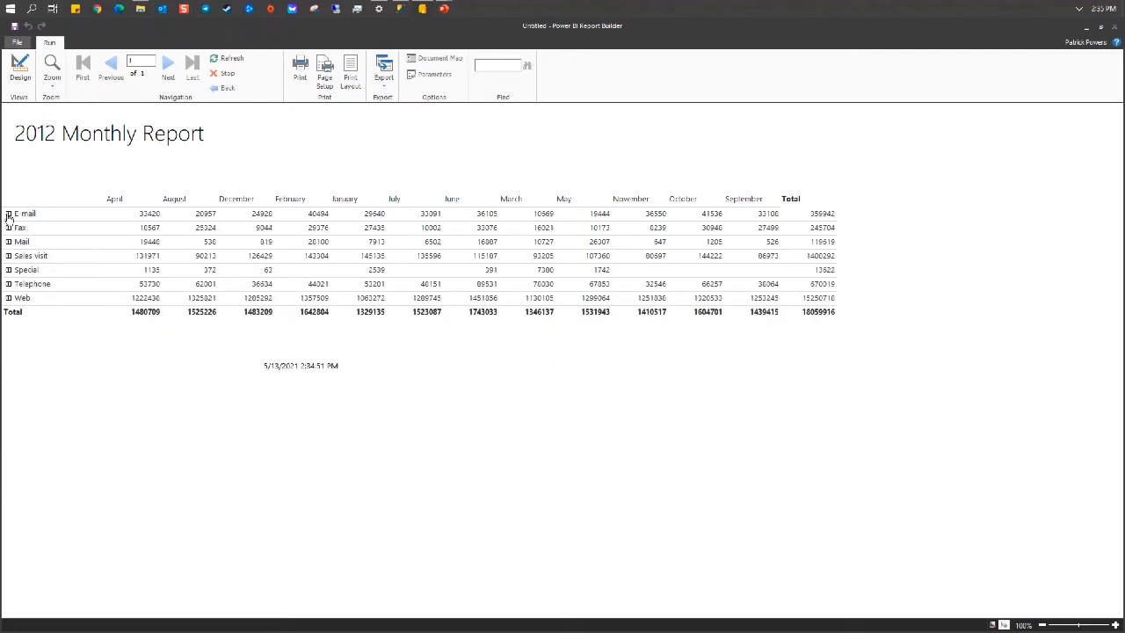
- Drill down in the report preview through E-mail to the Camping Equipment product types, then collapse both levels
click(9, 214)
click(9, 214)
click(9, 213)
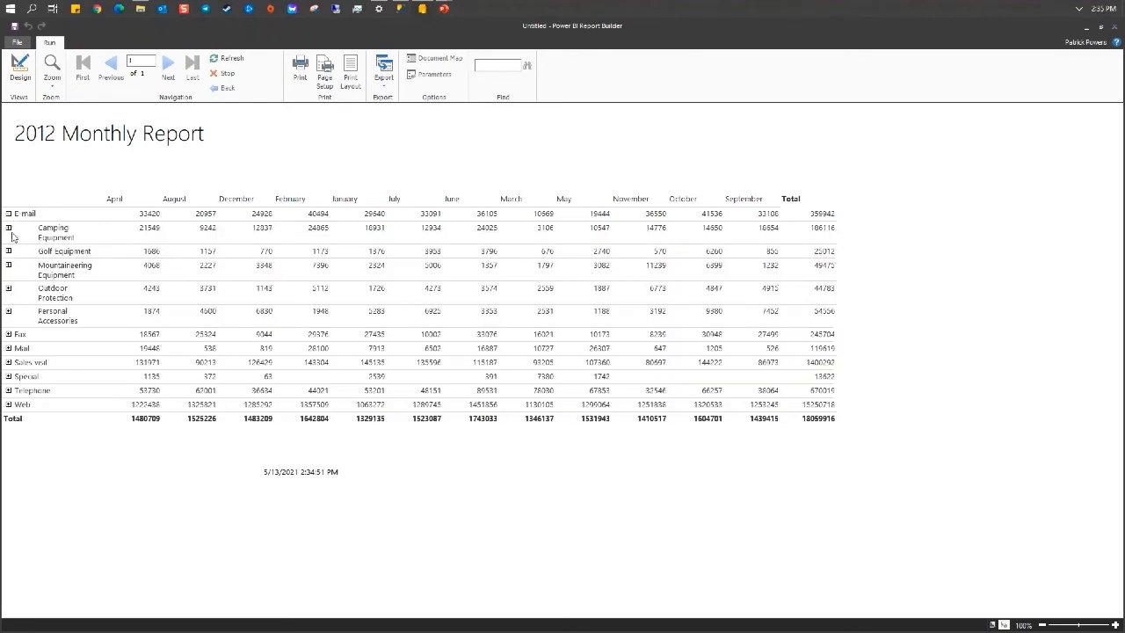
click(9, 227)
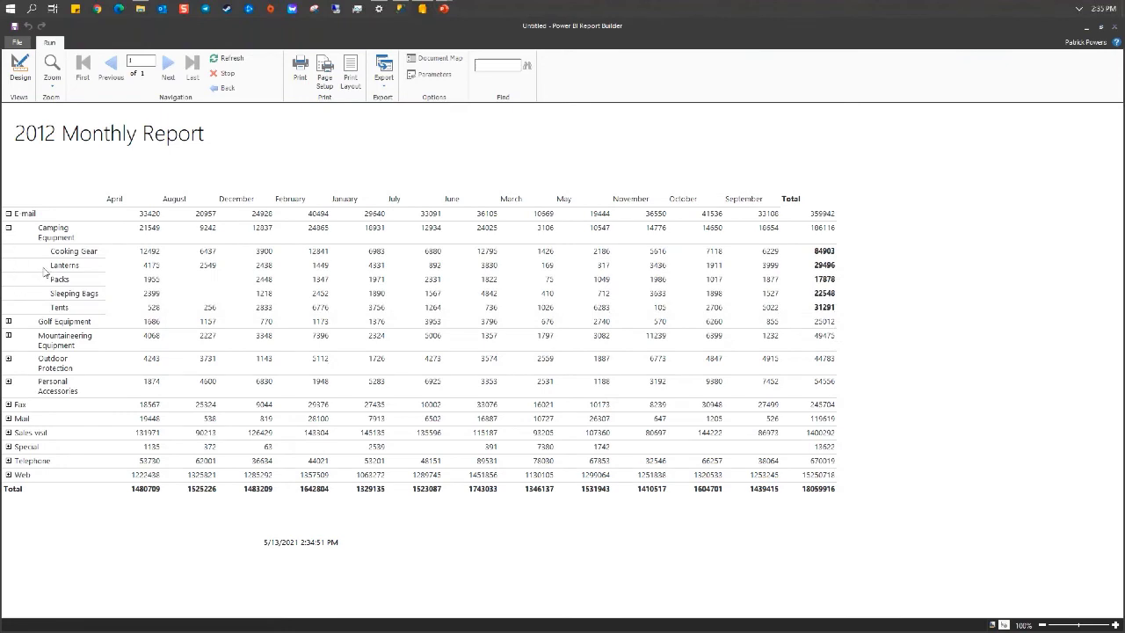
click(7, 230)
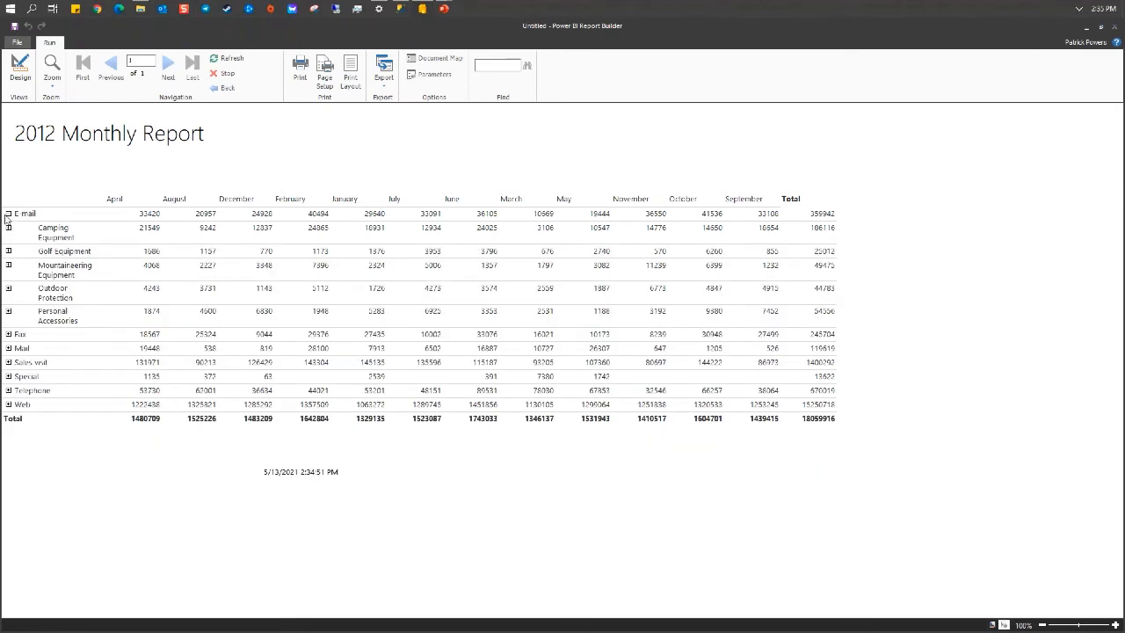
click(7, 214)
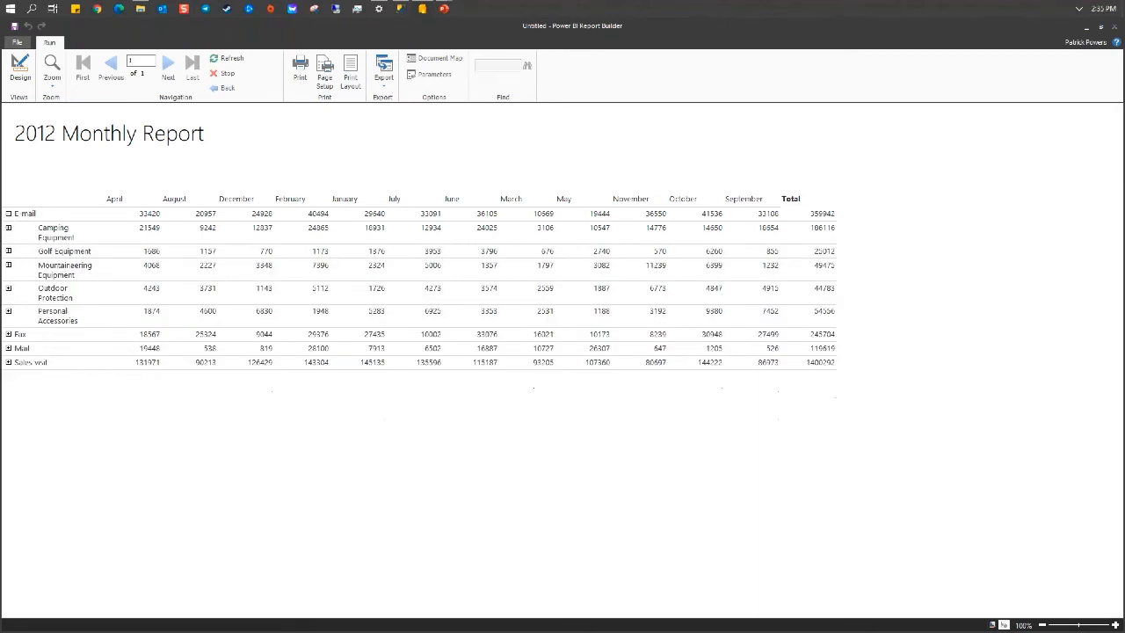
- Return to the report design and rename the matrix's month column group as MONTH in its group properties
click(18, 68)
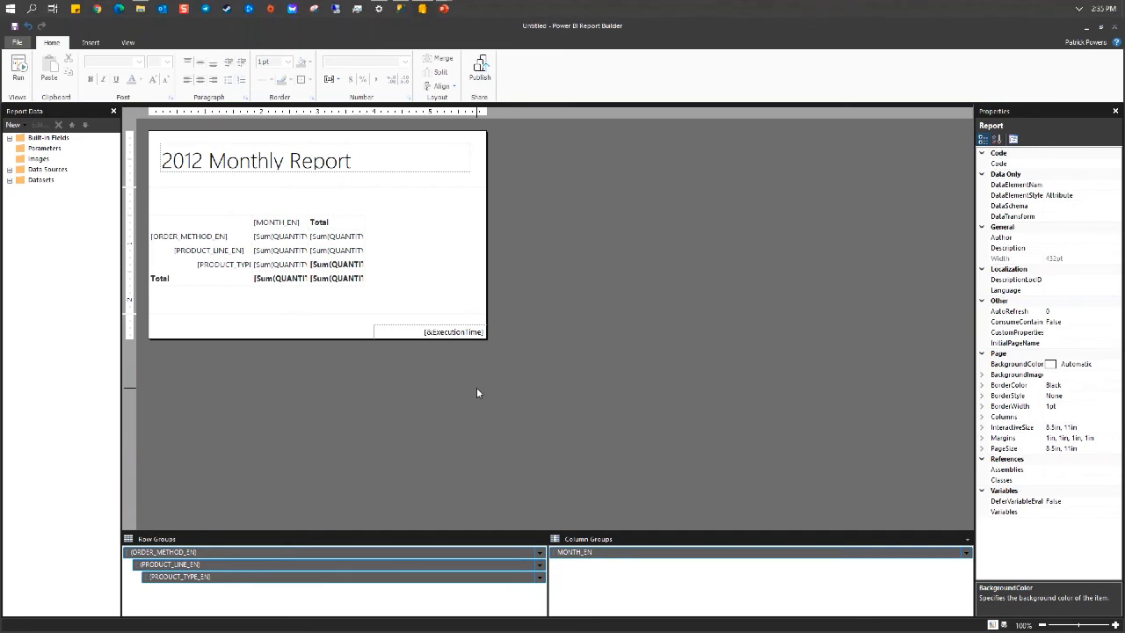
click(304, 227)
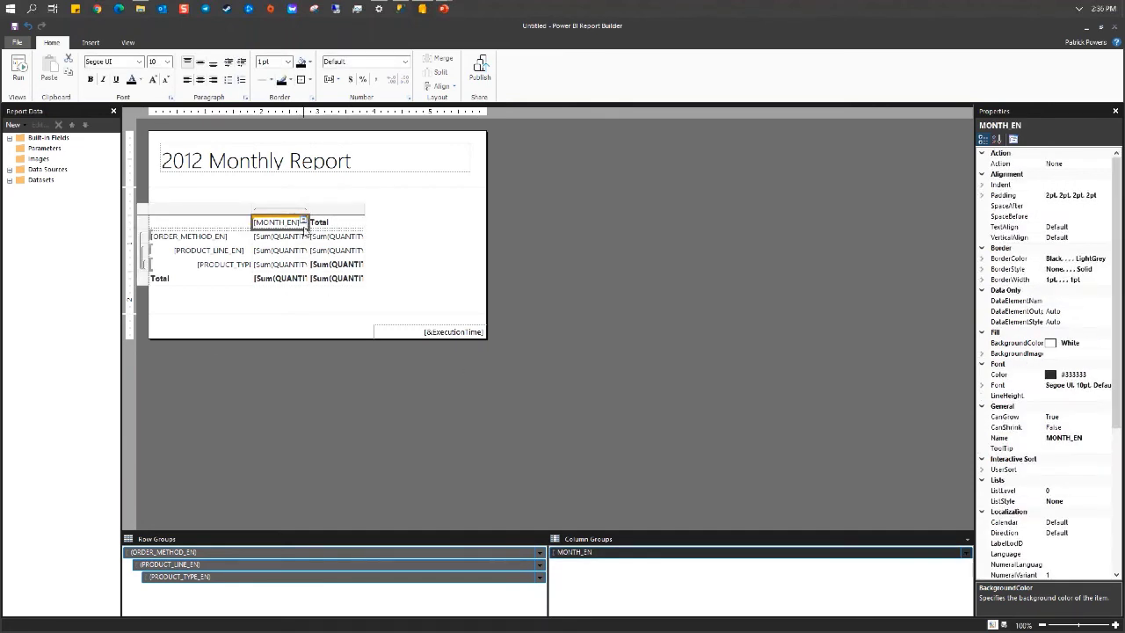
right_click(305, 229)
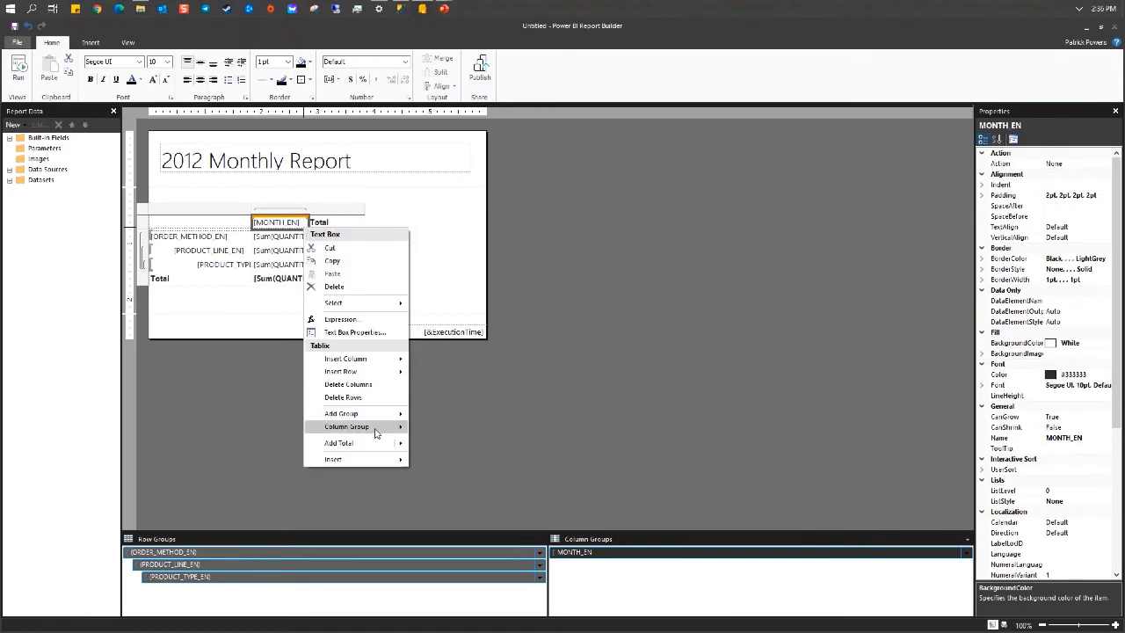
mouse_move(375, 430)
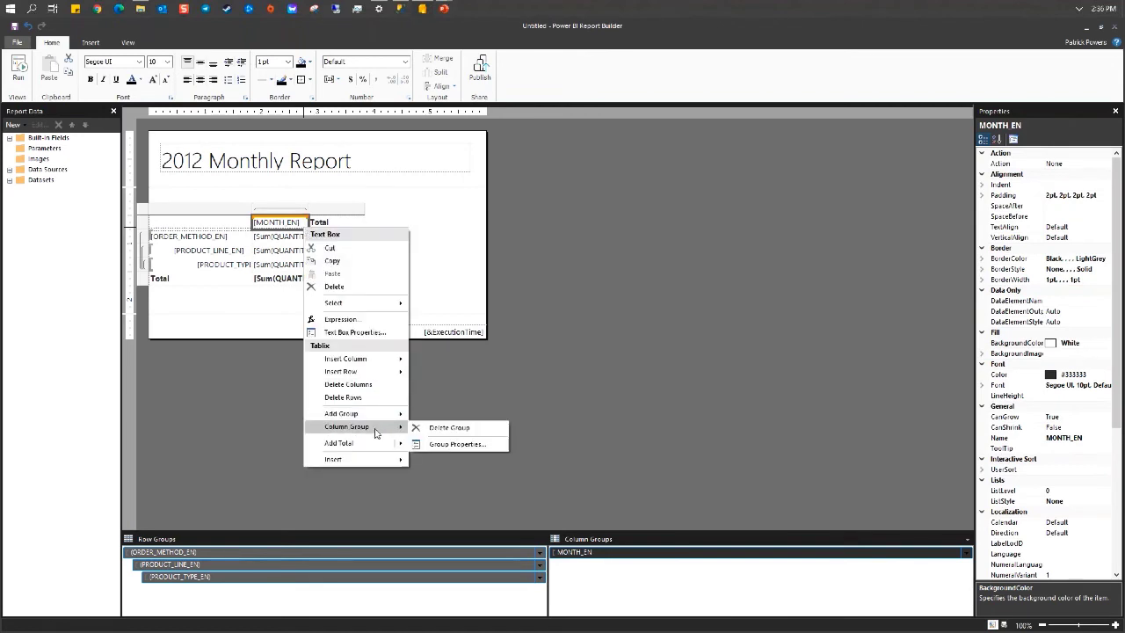
click(483, 447)
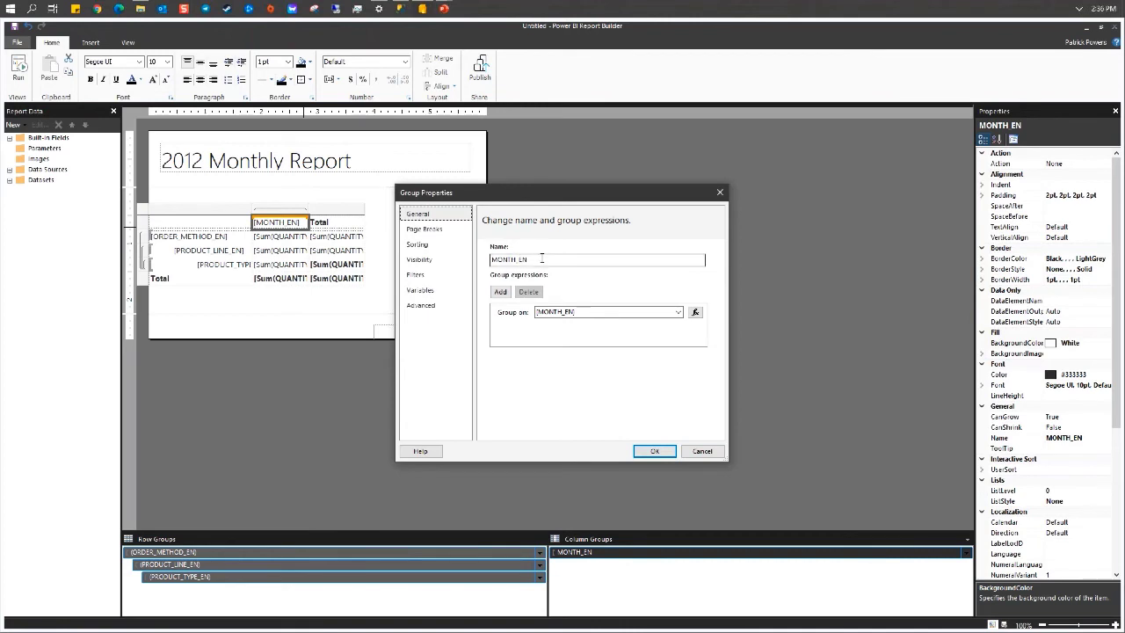
drag(542, 259, 519, 262)
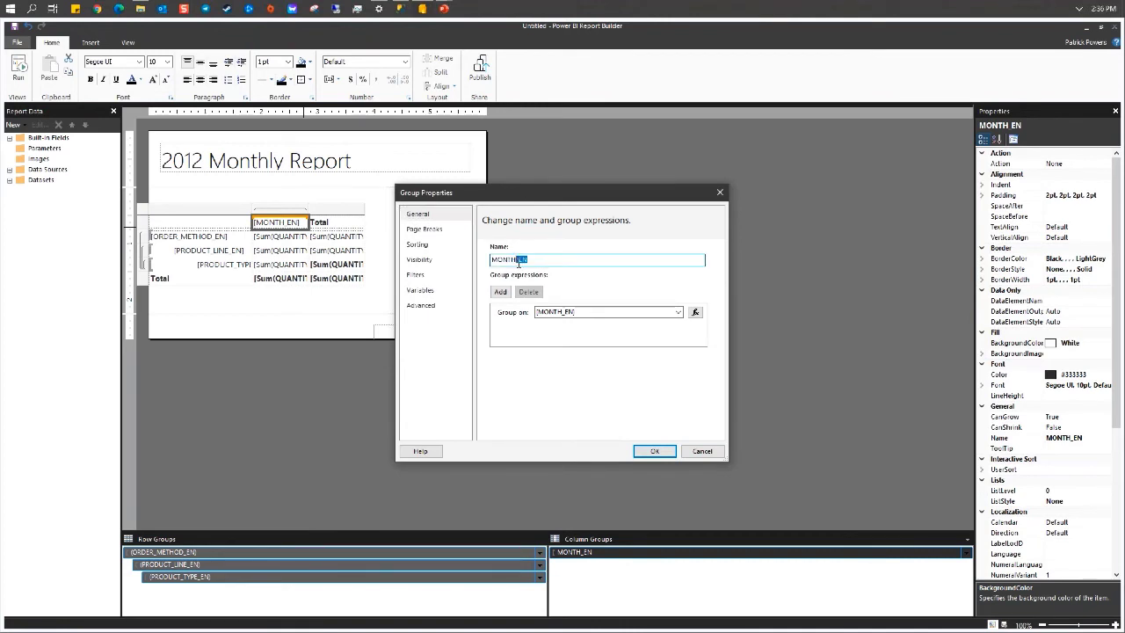
key(BackSpace)
- Review the month group's page break, sorting, visibility, filter, variable and advanced settings, including the expression categories for the recursive parent
click(431, 231)
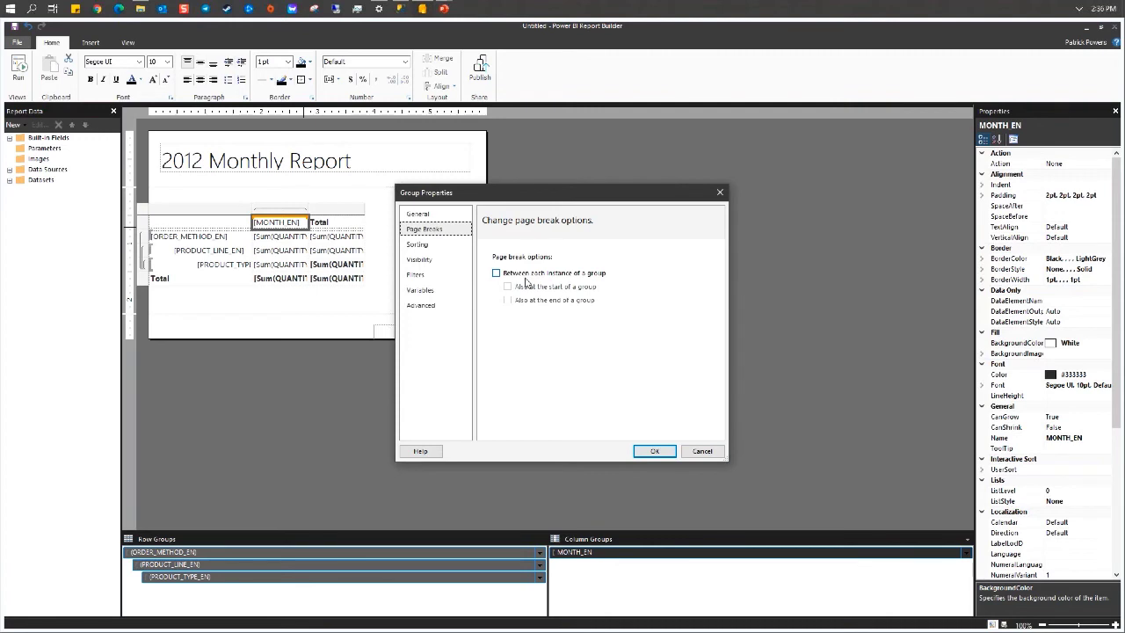
click(417, 248)
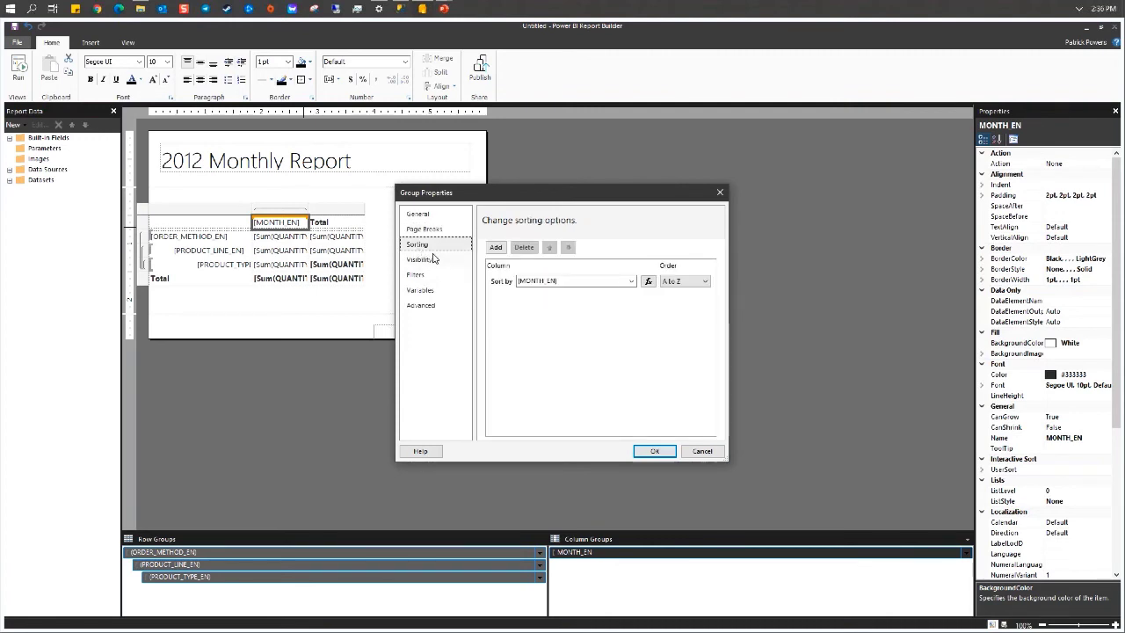
click(433, 260)
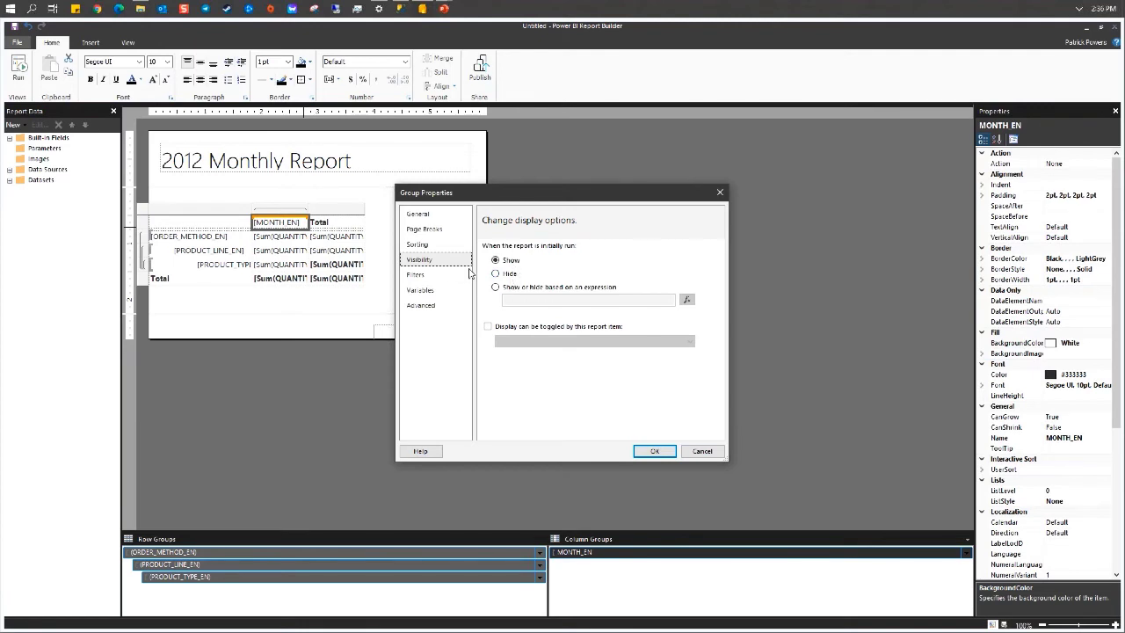
click(439, 274)
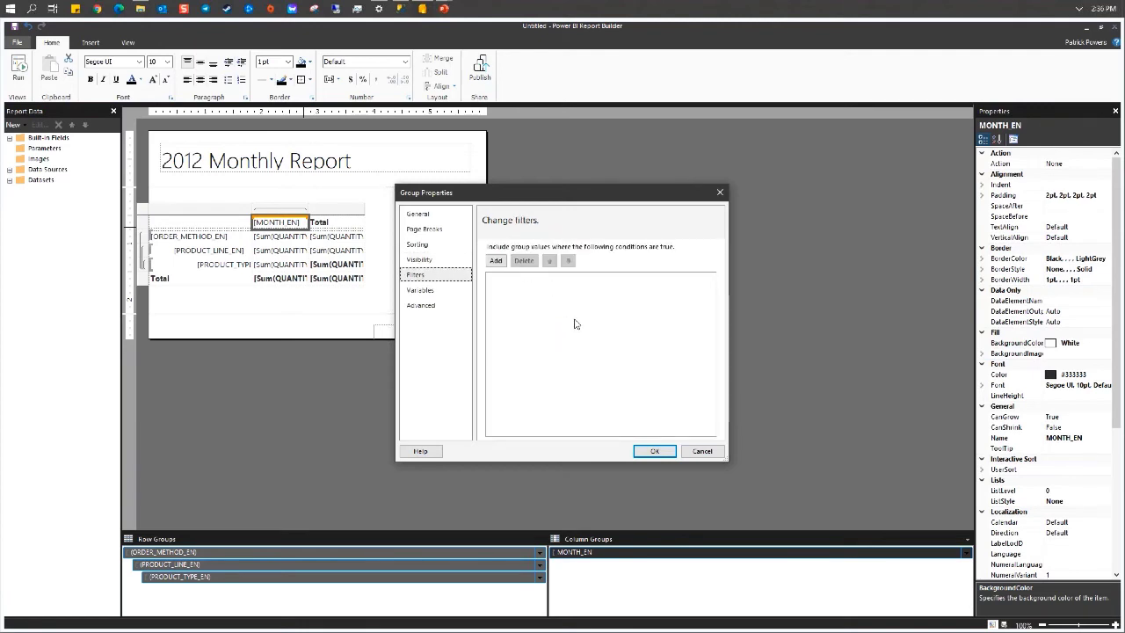
click(453, 294)
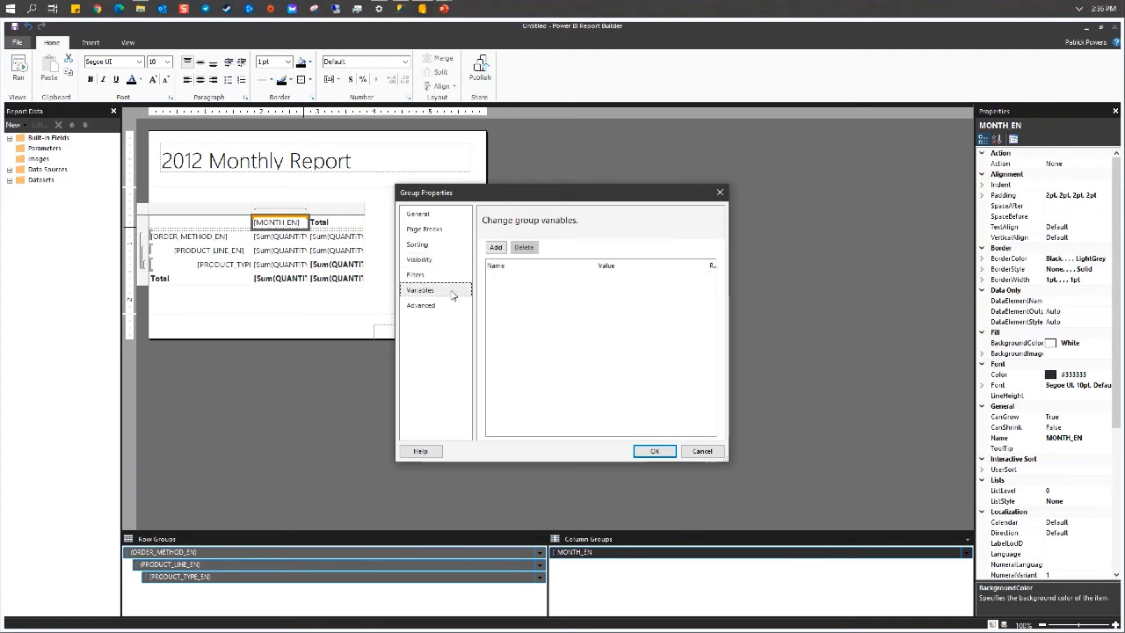
click(444, 305)
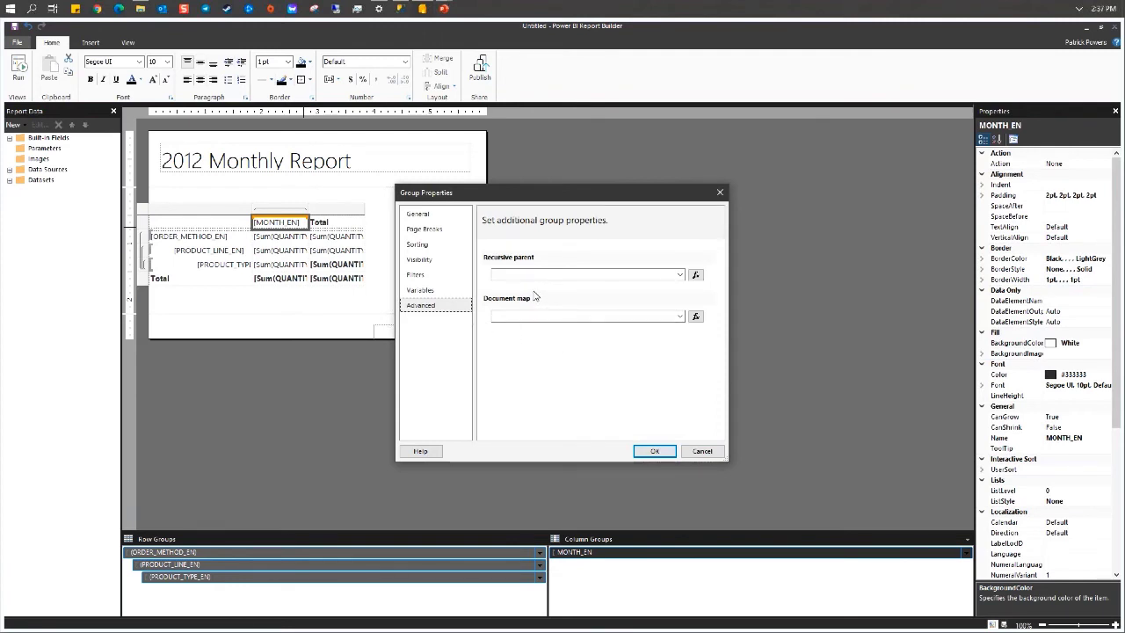
click(697, 276)
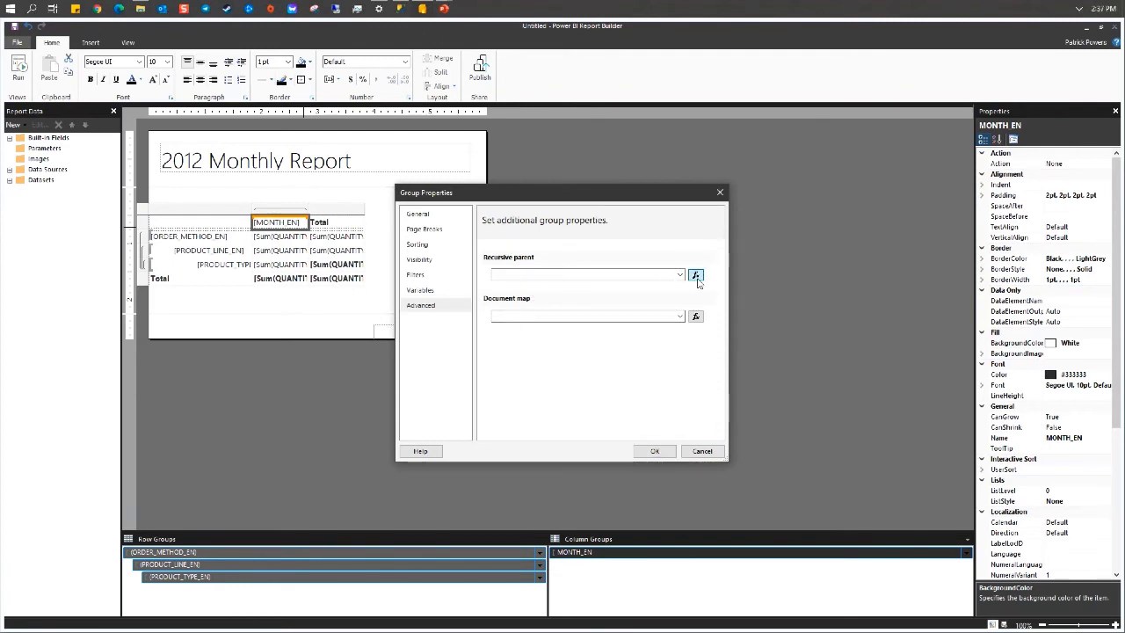
click(417, 374)
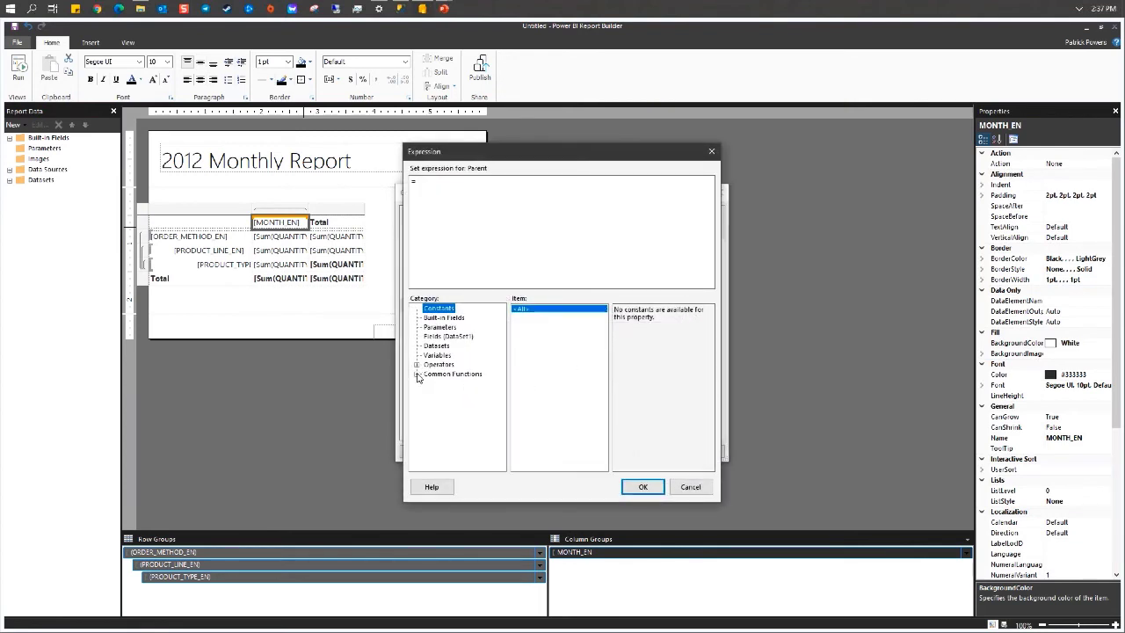
click(417, 364)
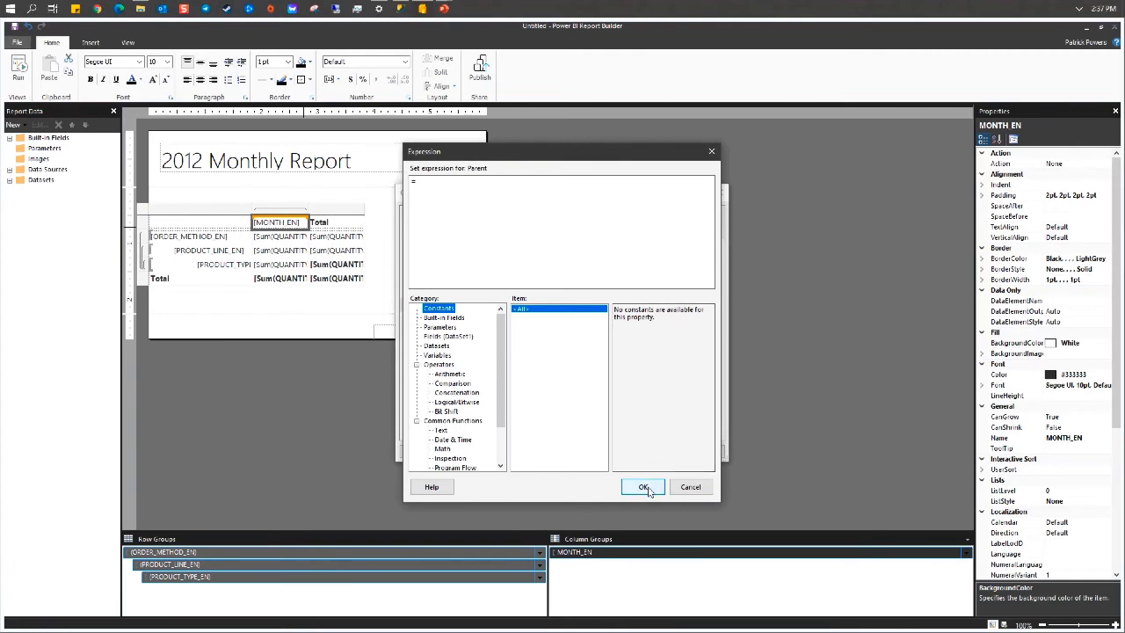
click(690, 486)
- Sort the month column group by MONTH_NUMBER in A to Z order and apply the group properties
click(418, 244)
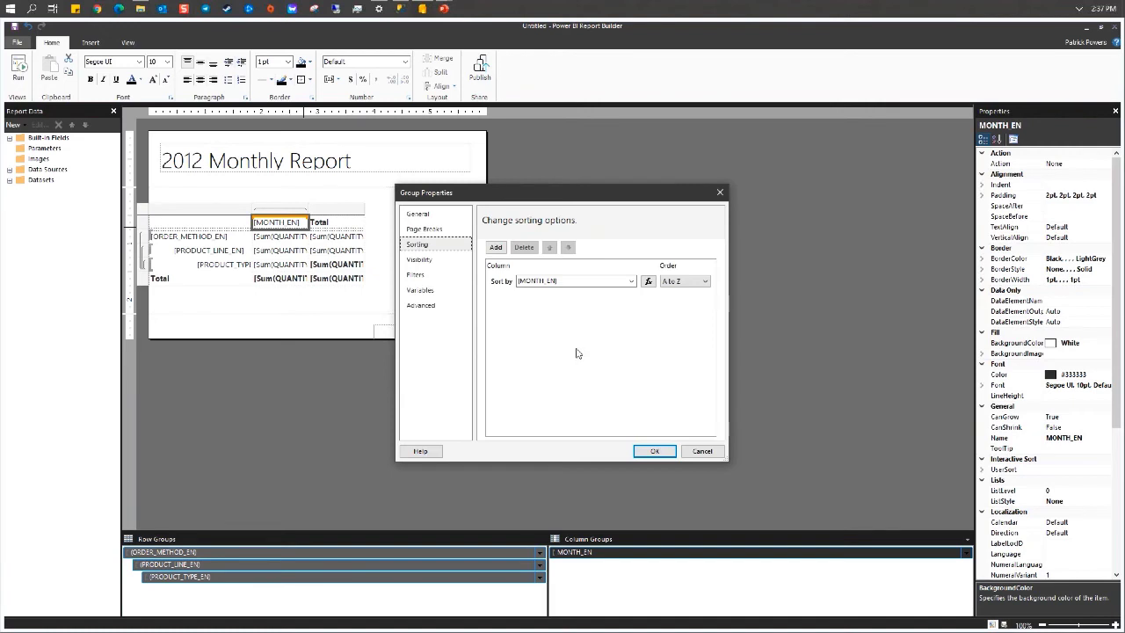
click(630, 282)
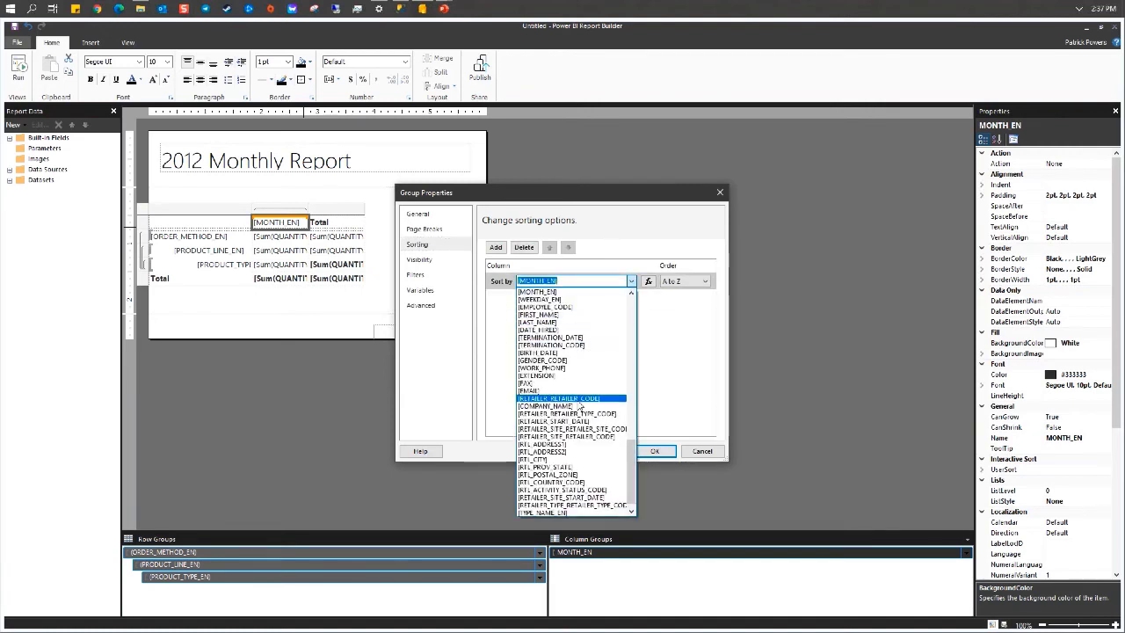
scroll(580, 406, up, 3)
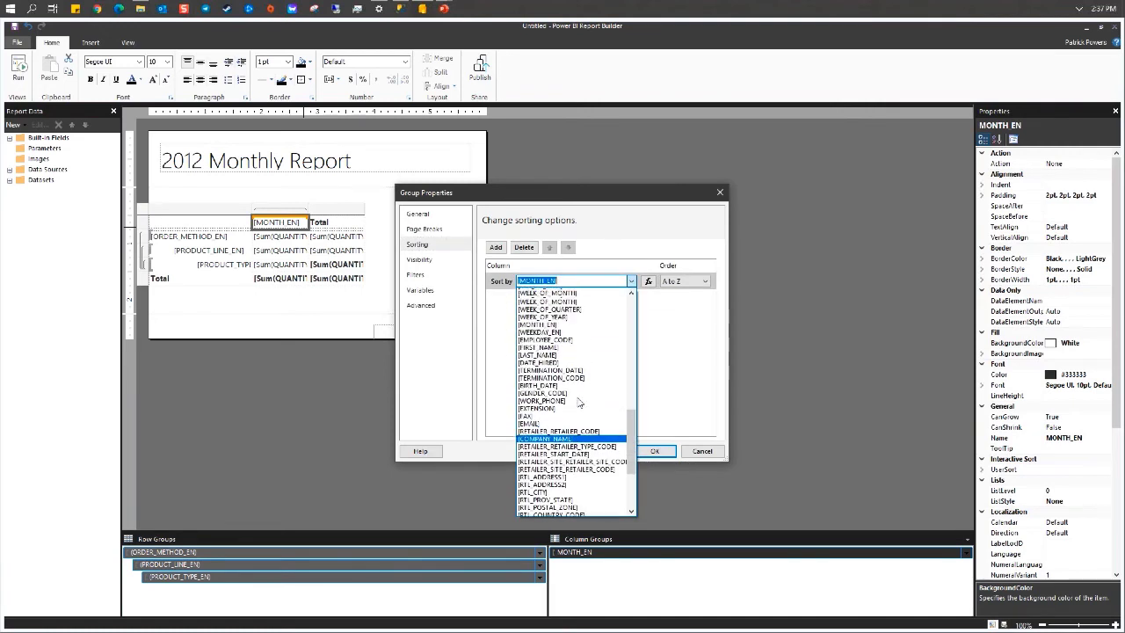
scroll(579, 403, up, 5)
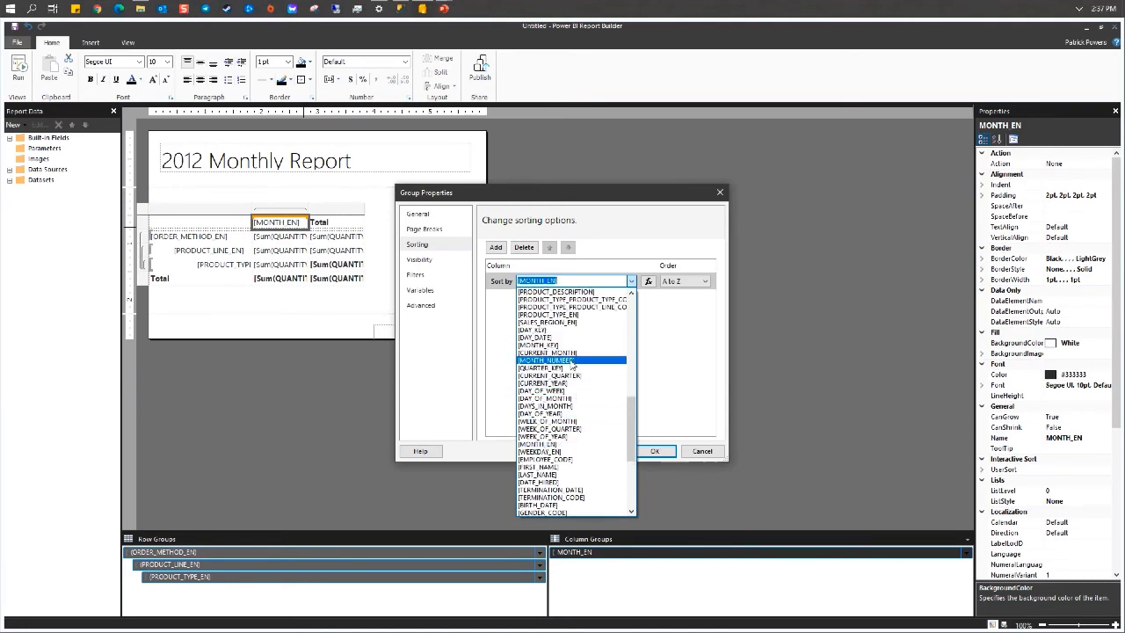
click(573, 361)
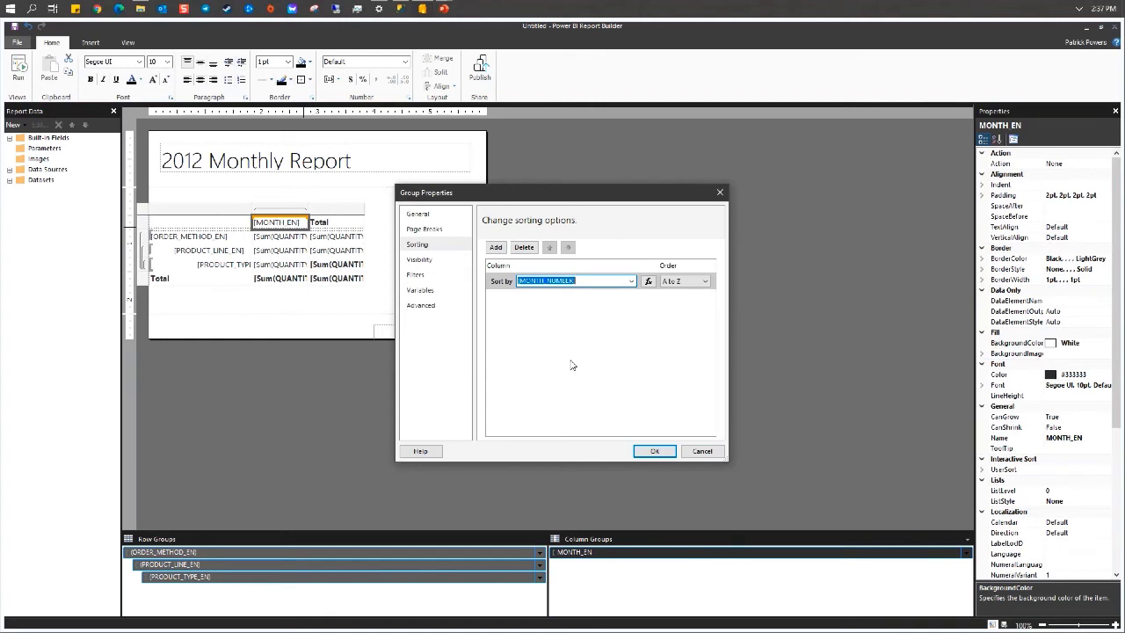
click(650, 451)
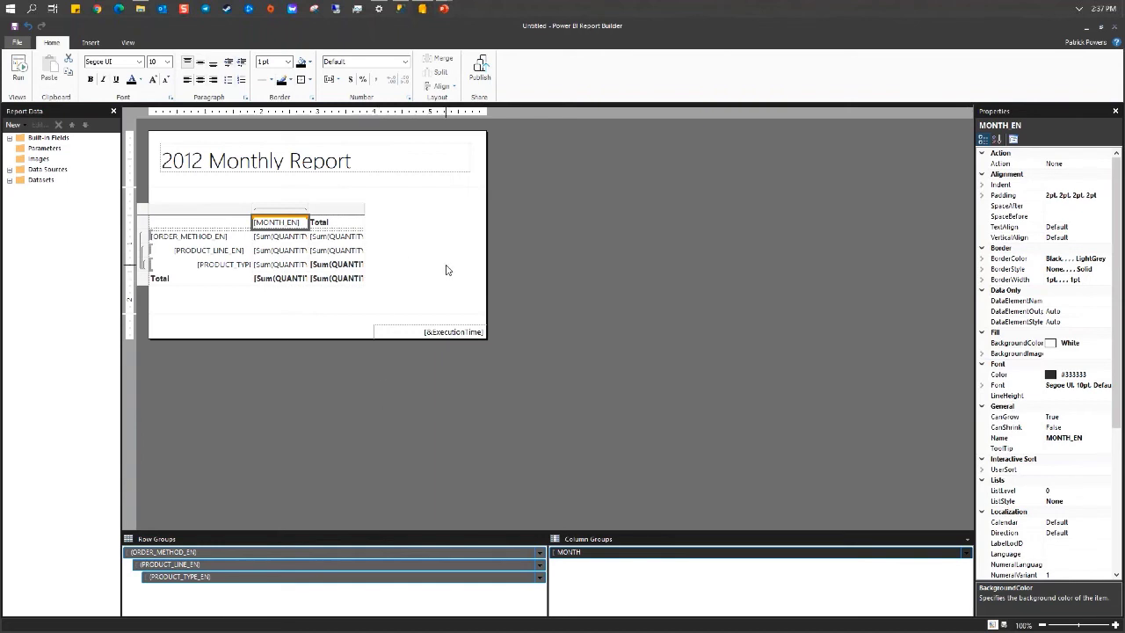
- Set the background color of the "2012 Monthly Report" title text box to Silver
click(395, 162)
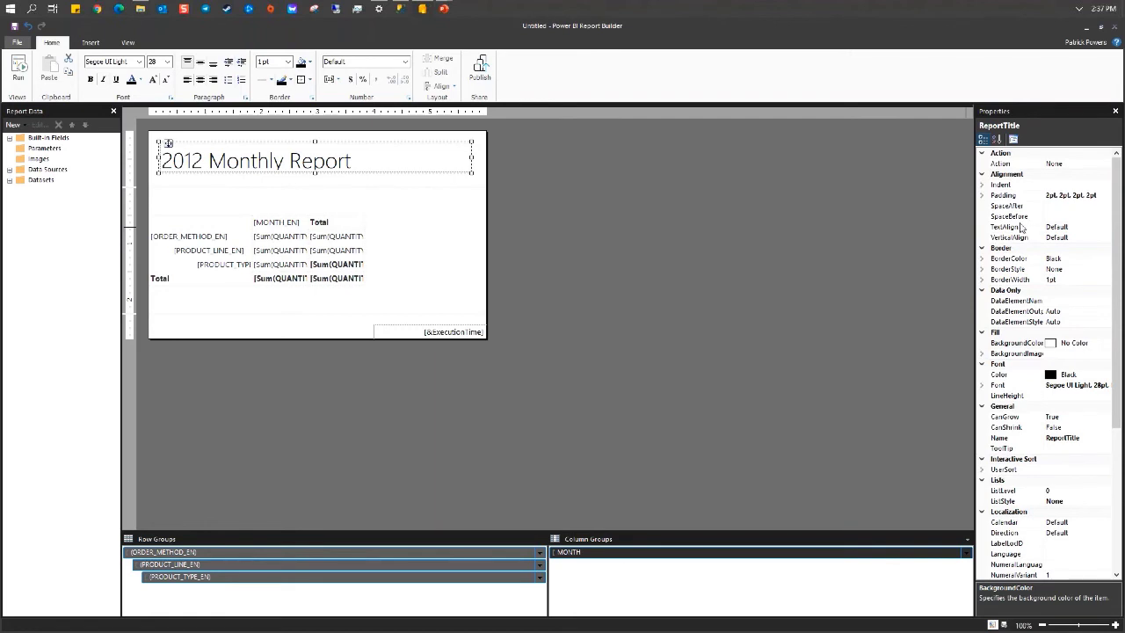
scroll(1073, 264, down, 5)
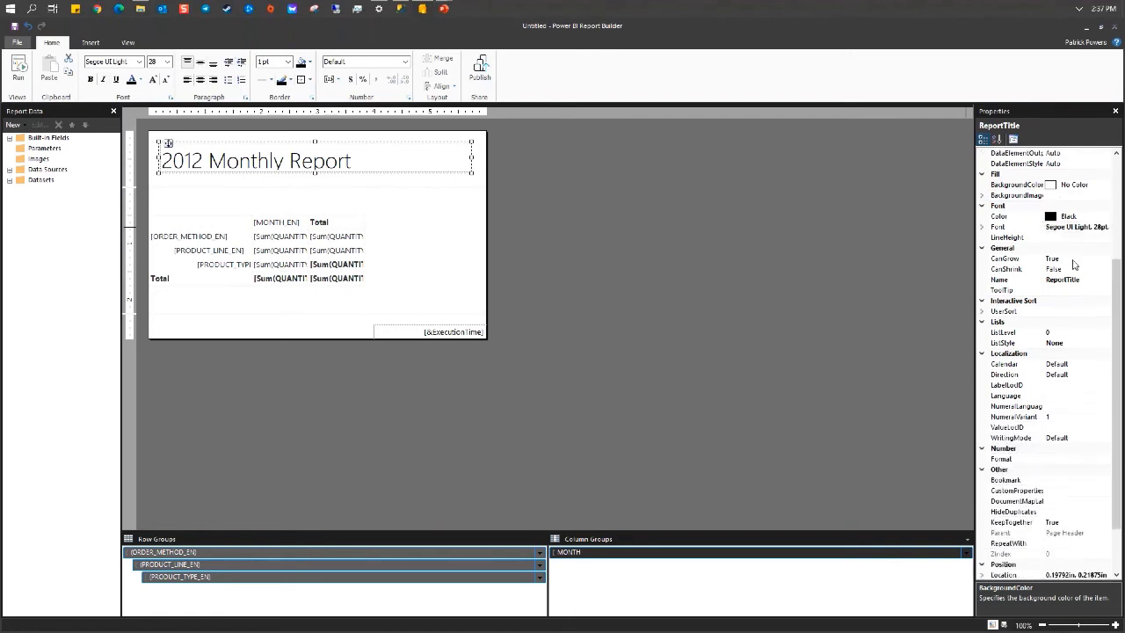
scroll(1074, 264, down, 2)
scroll(1046, 327, up, 1)
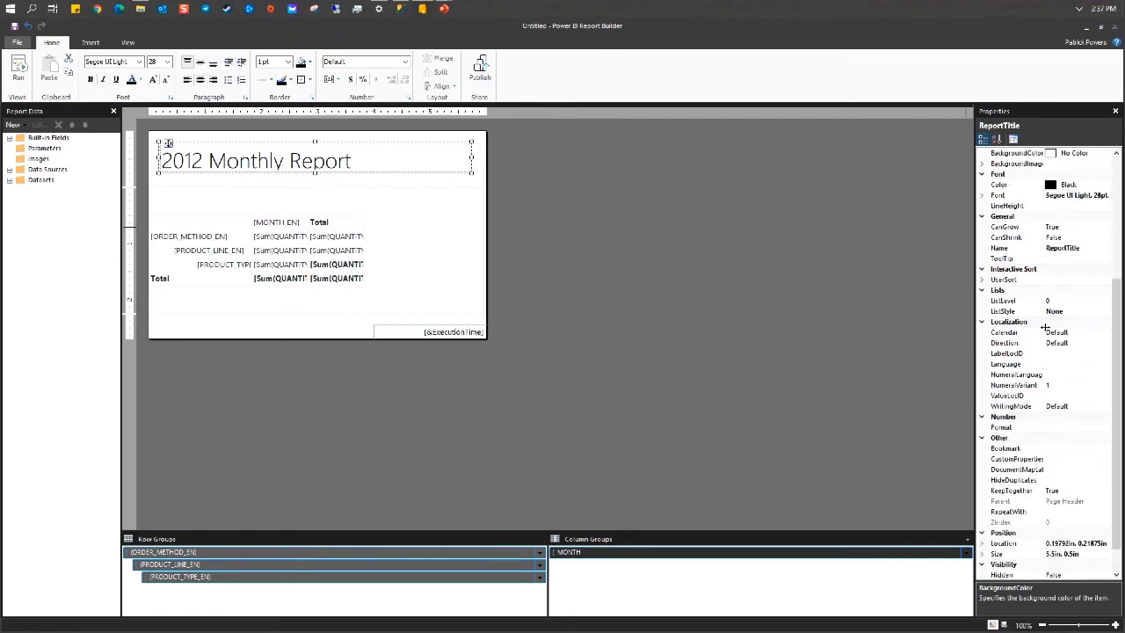
scroll(1044, 327, up, 4)
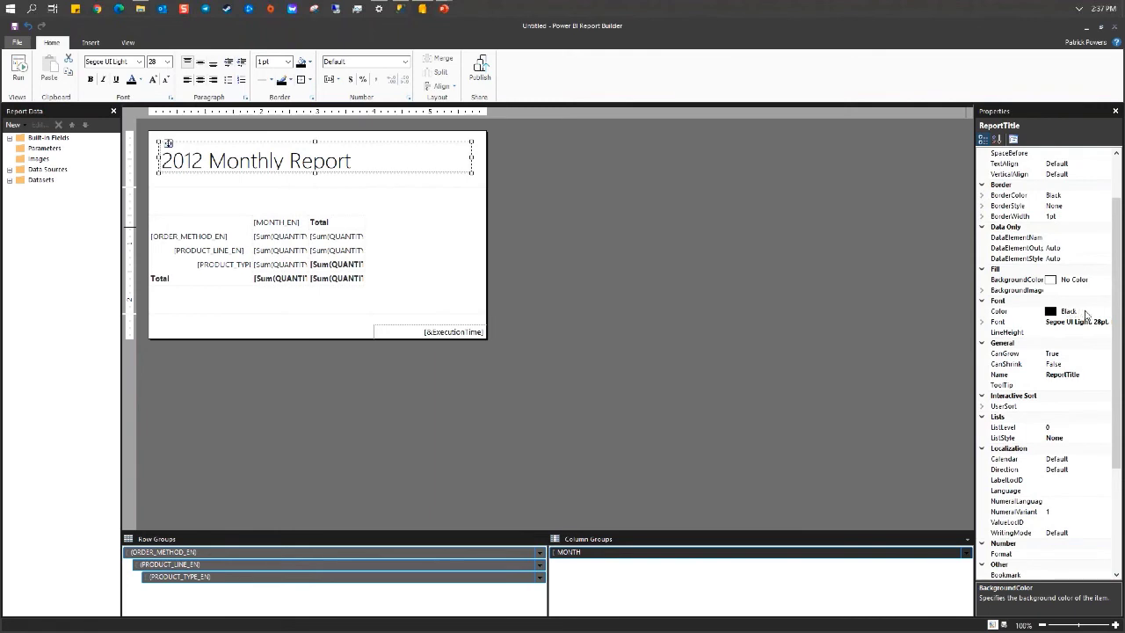
click(1090, 280)
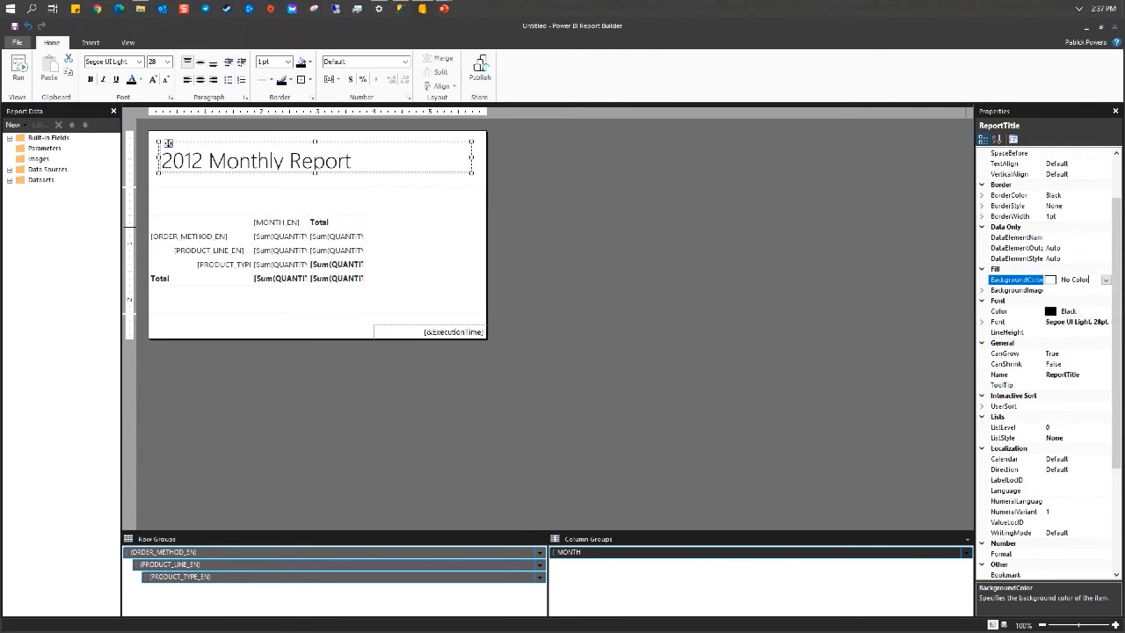
click(1106, 280)
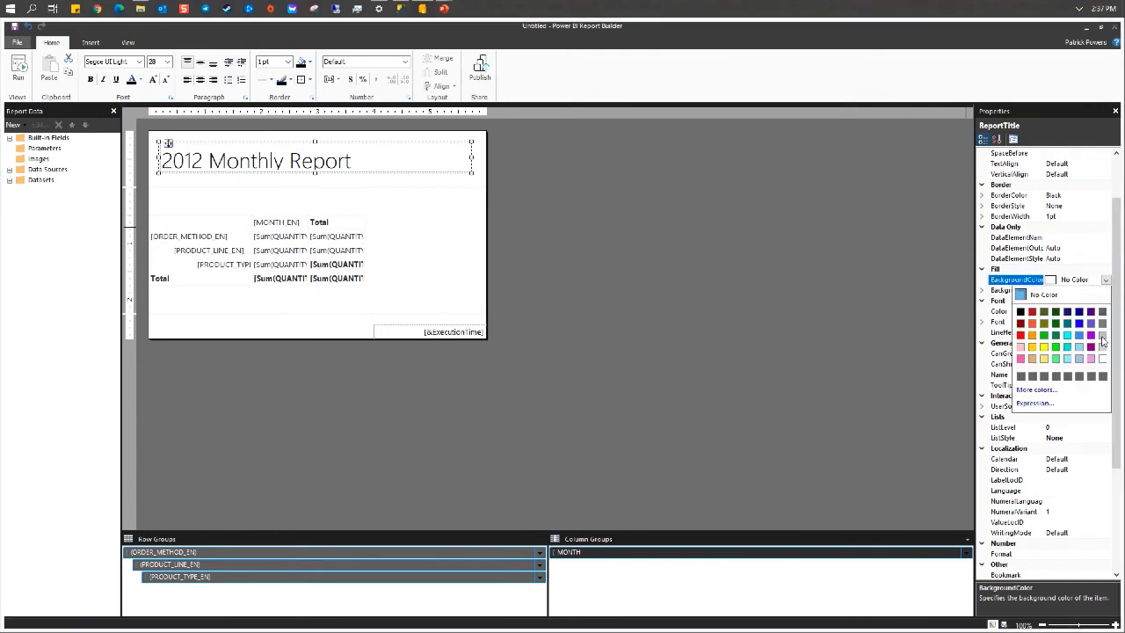
click(1103, 339)
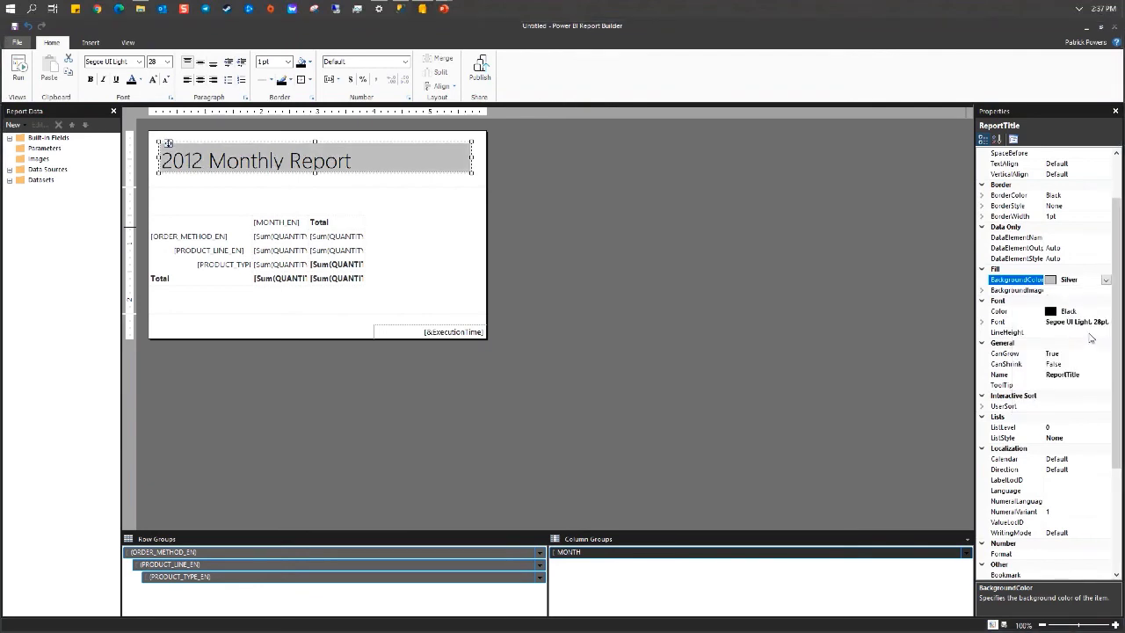
scroll(1052, 277, up, 2)
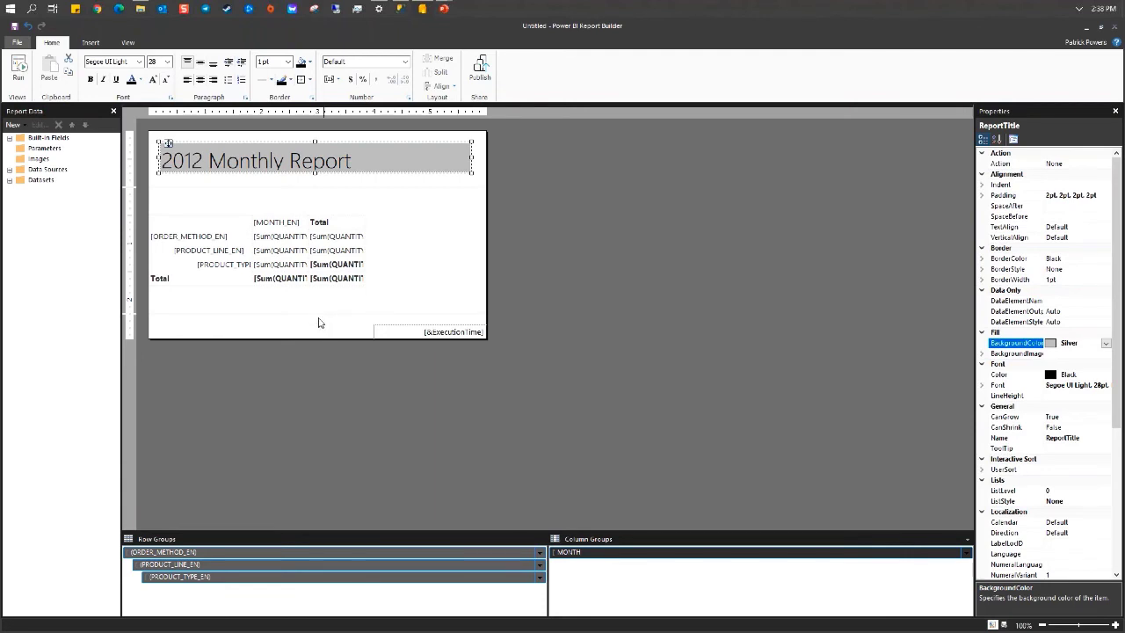
- Expand the built-in fields in the report data list and widen the list to review their names
click(10, 142)
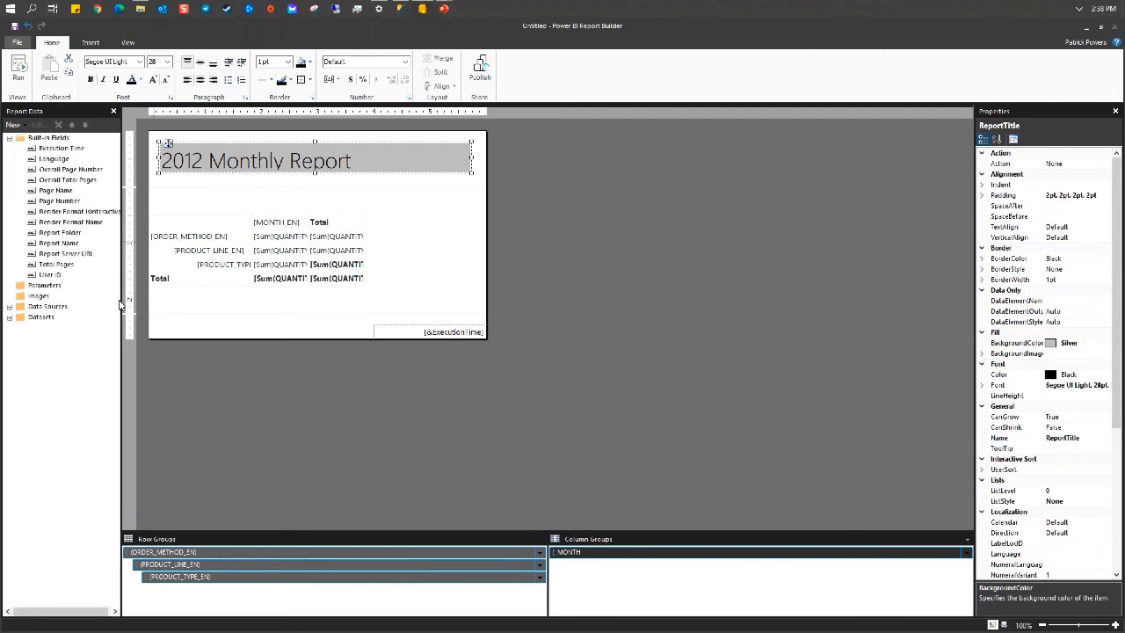
drag(122, 308, 135, 307)
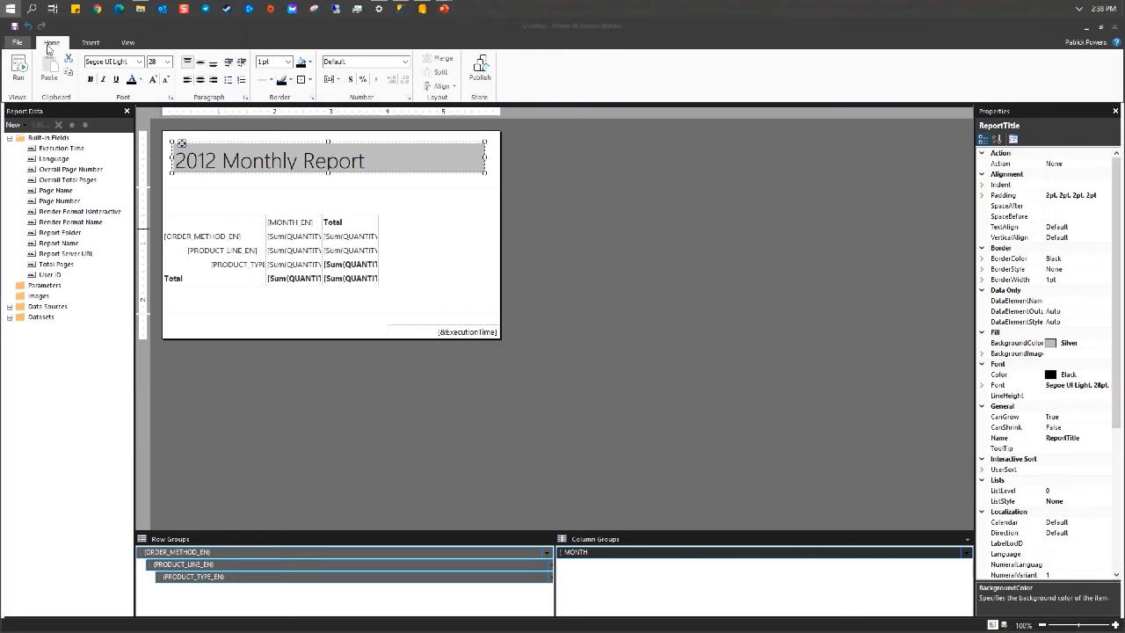
key(super)
click(115, 55)
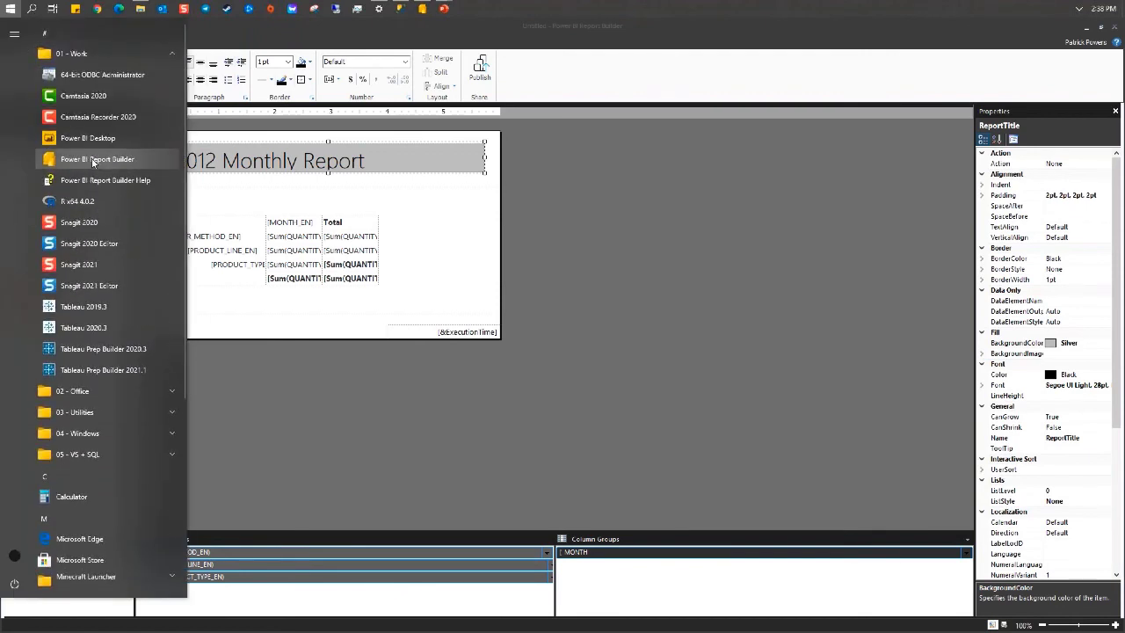
click(9, 10)
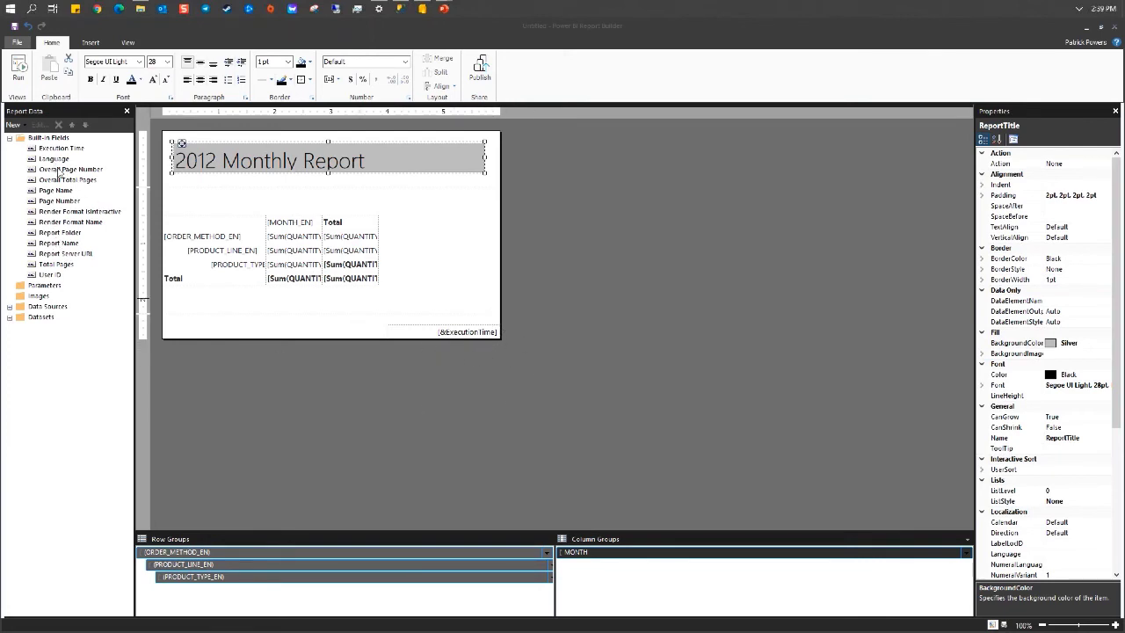
- Place the Page Number built-in field at the left end of the page footer and enlarge the report to about 1024.5 pt wide
drag(58, 201, 166, 326)
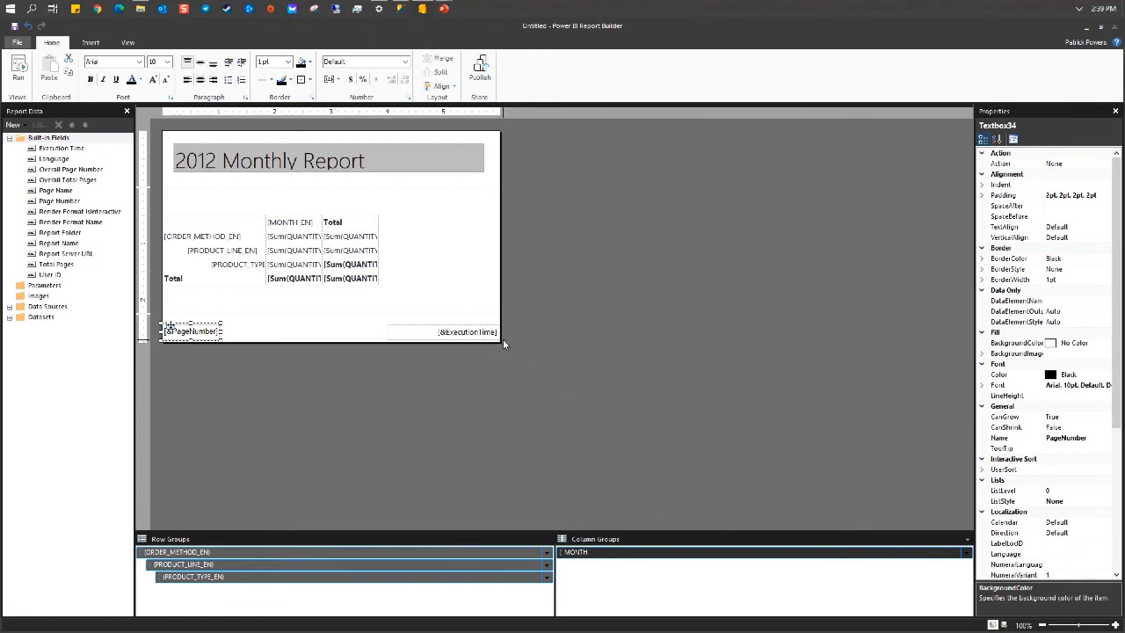
drag(501, 344, 961, 511)
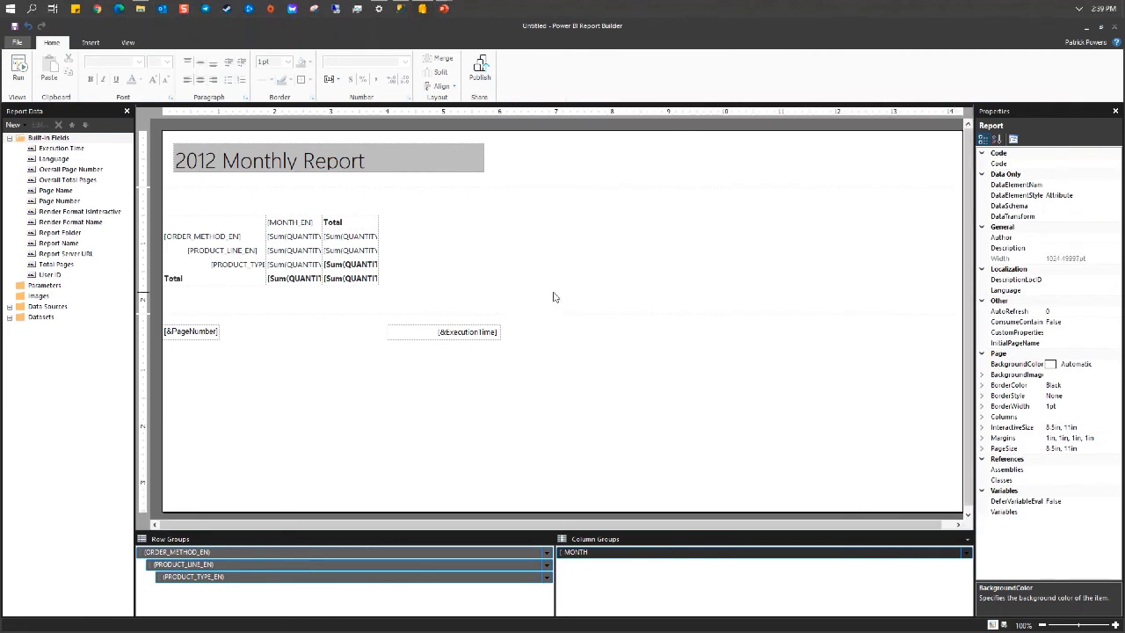
- Move the execution time text box along the footer to the right edge of the report
click(399, 330)
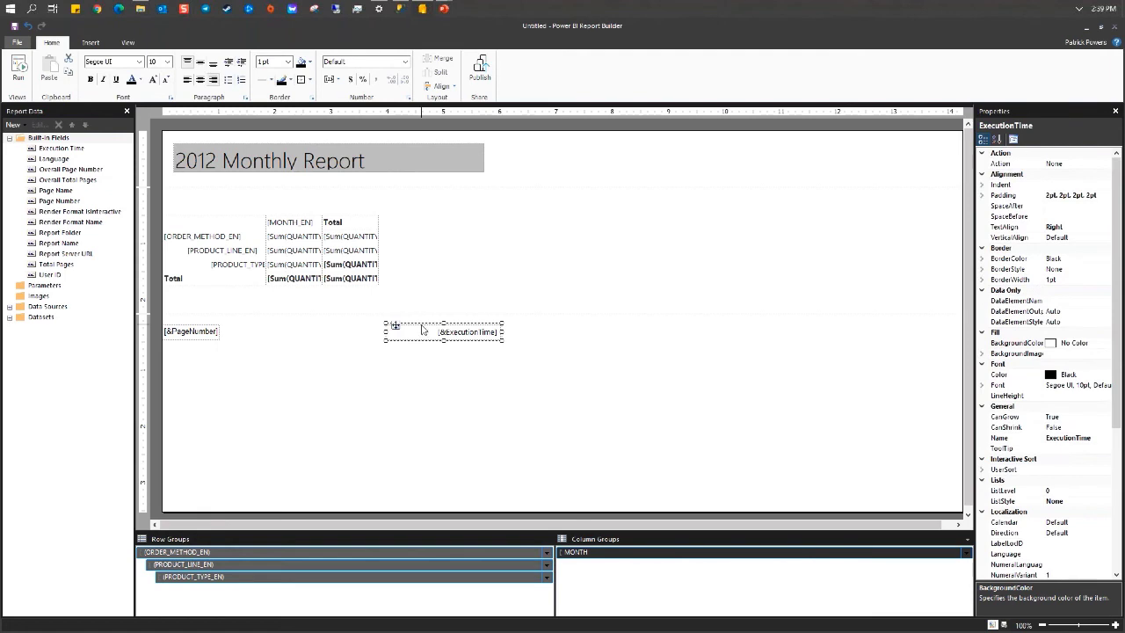
drag(422, 327, 887, 327)
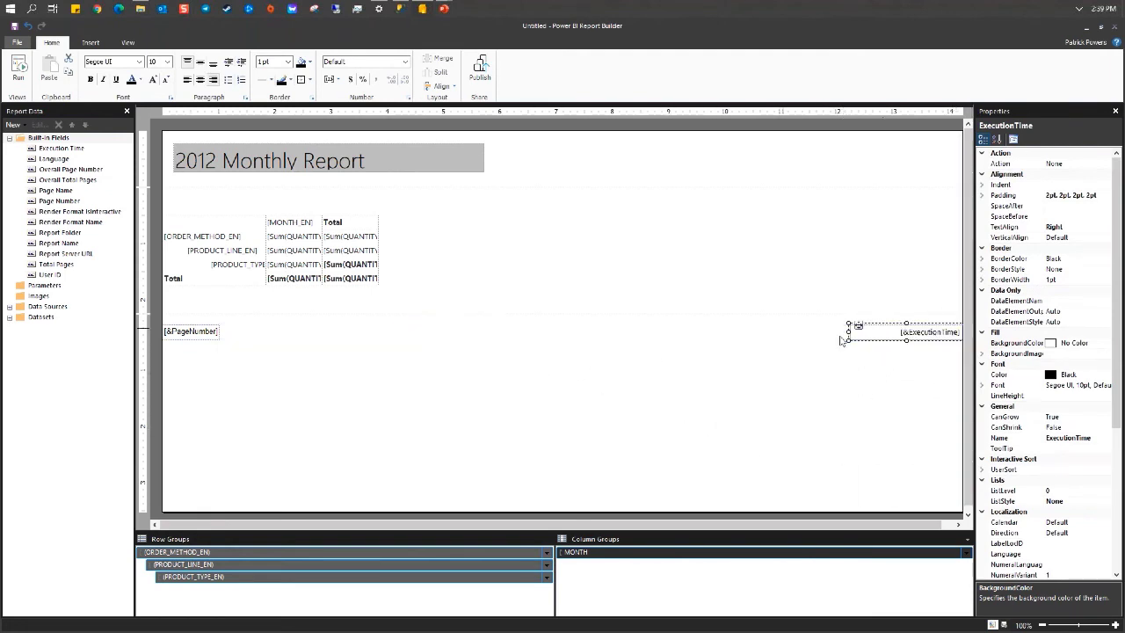
click(207, 331)
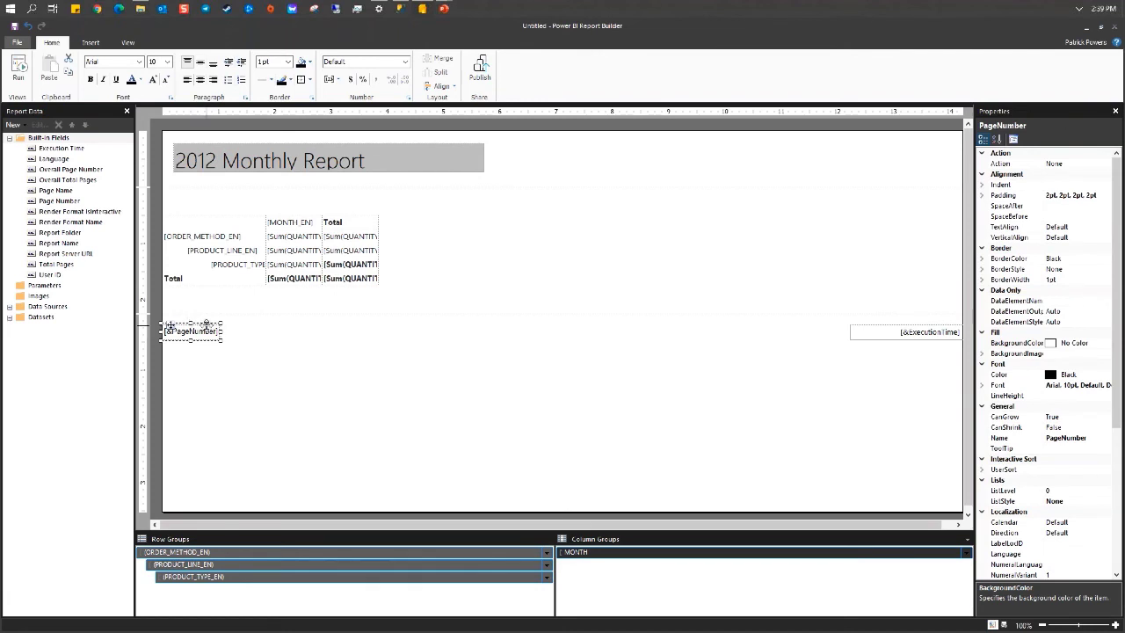
drag(206, 324, 205, 325)
click(587, 424)
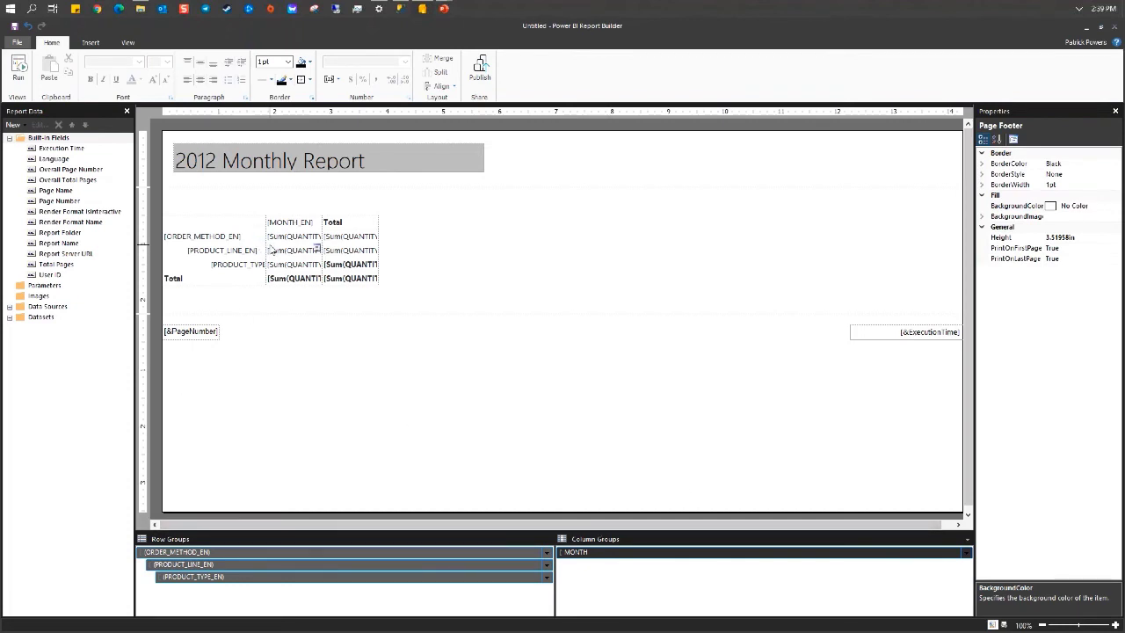
- Center all the quantity sum cells in the month and Total columns of the matrix, and preview the report
click(279, 237)
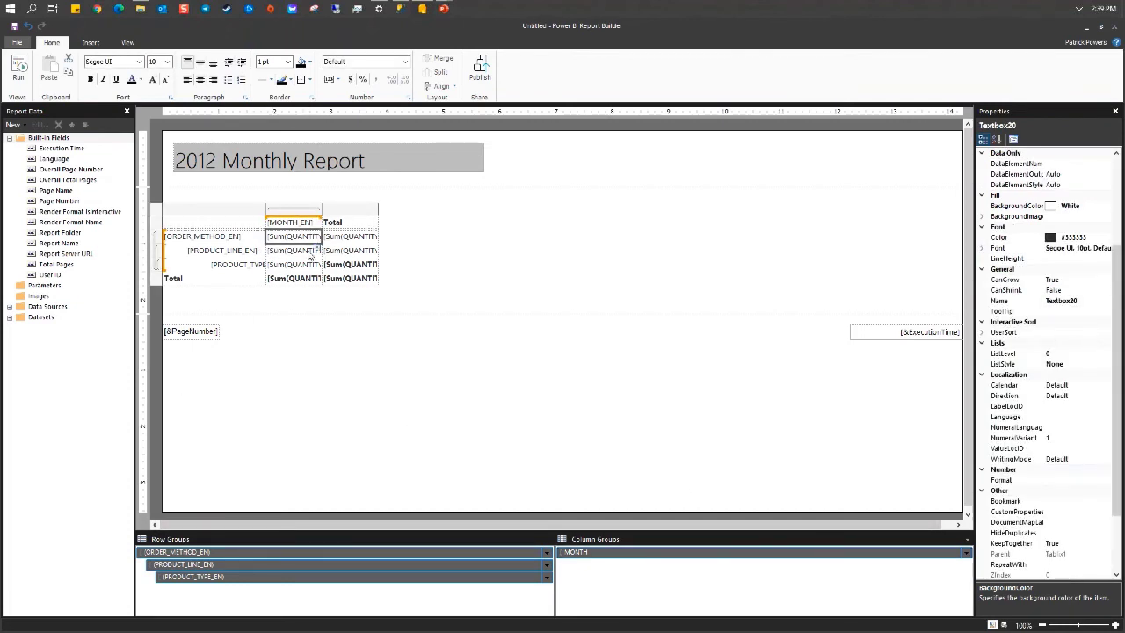
ctrl+click(309, 252)
ctrl+click(294, 265)
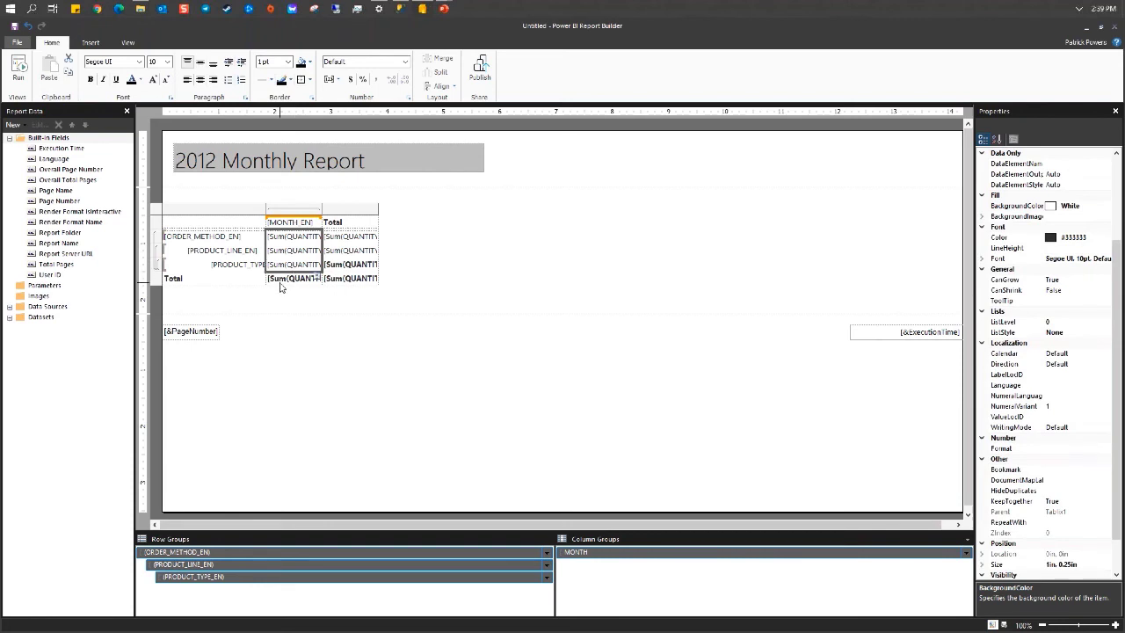
ctrl+click(281, 281)
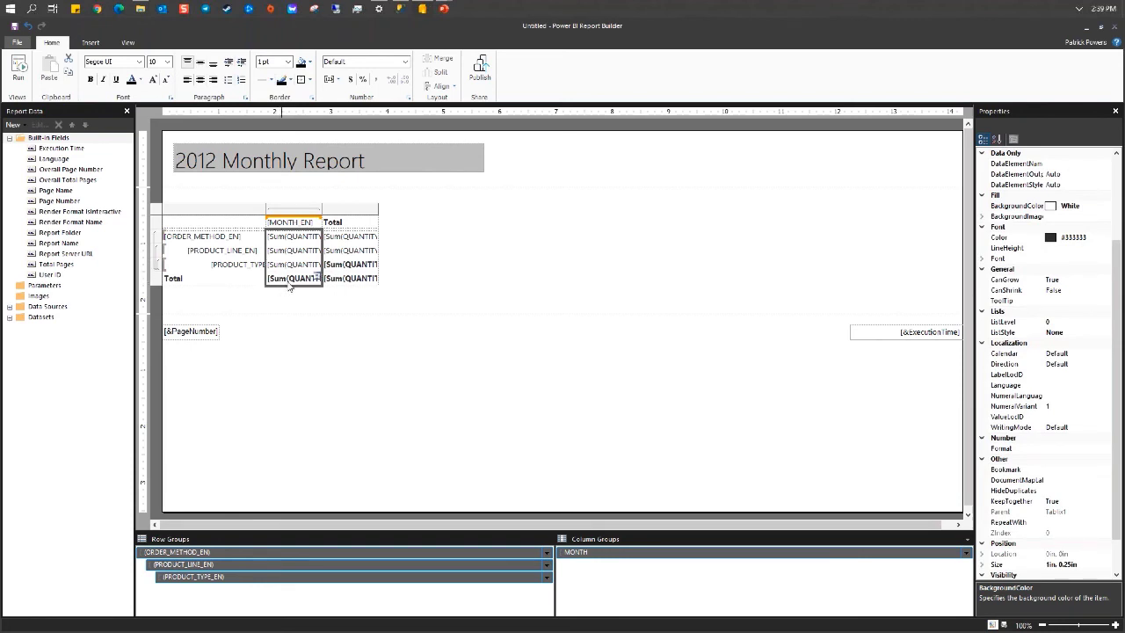
ctrl+click(356, 238)
ctrl+click(355, 251)
ctrl+click(351, 264)
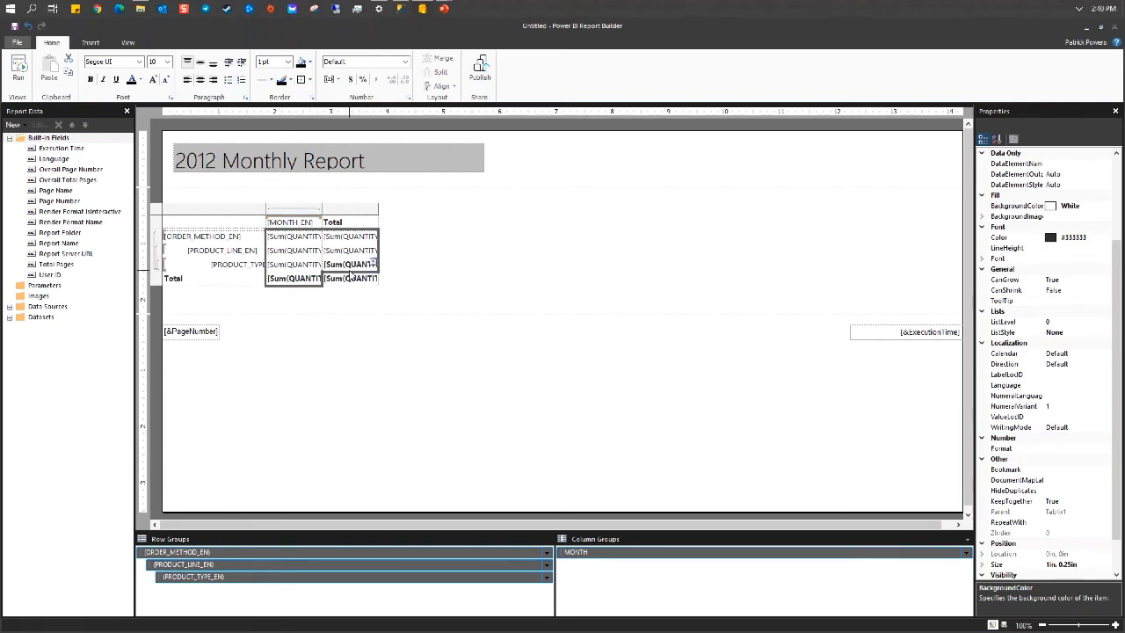
ctrl+click(350, 278)
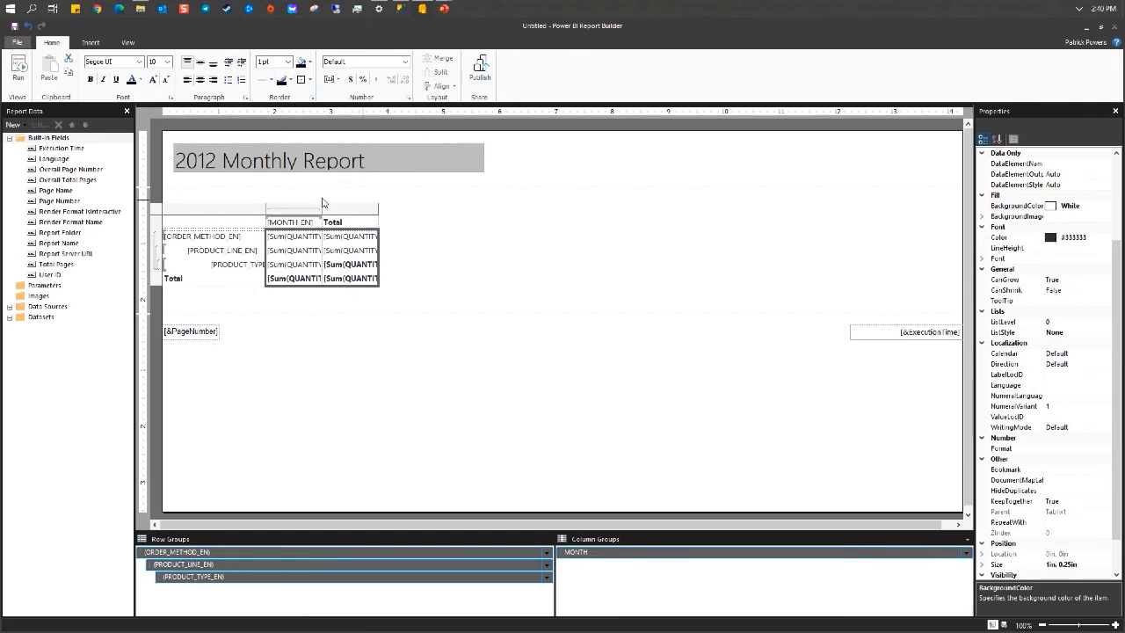
click(201, 80)
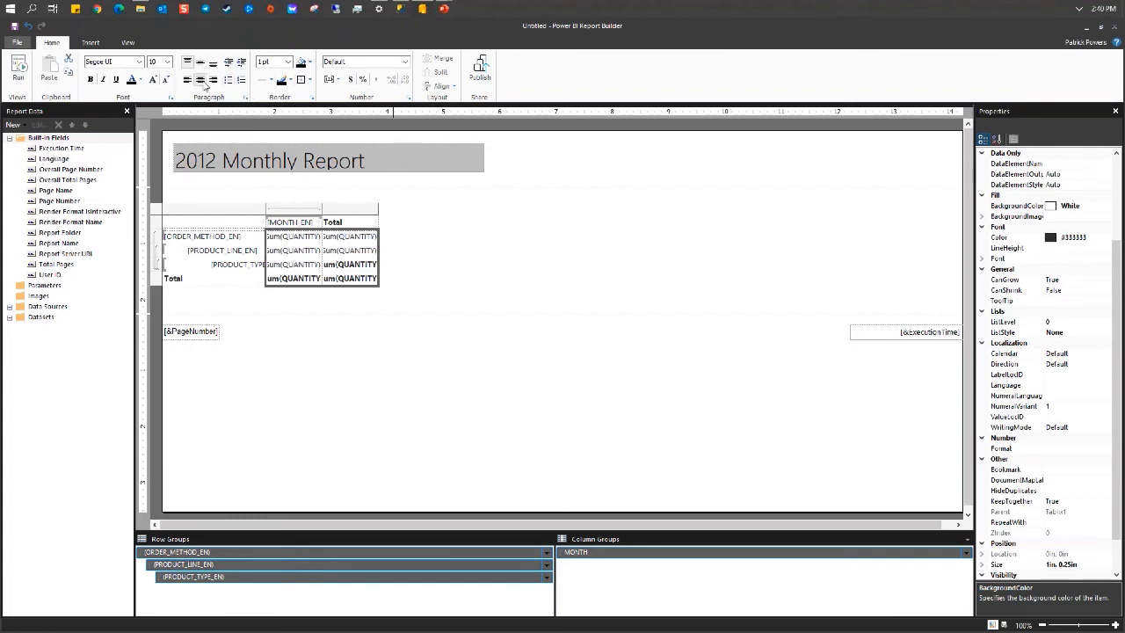
click(19, 74)
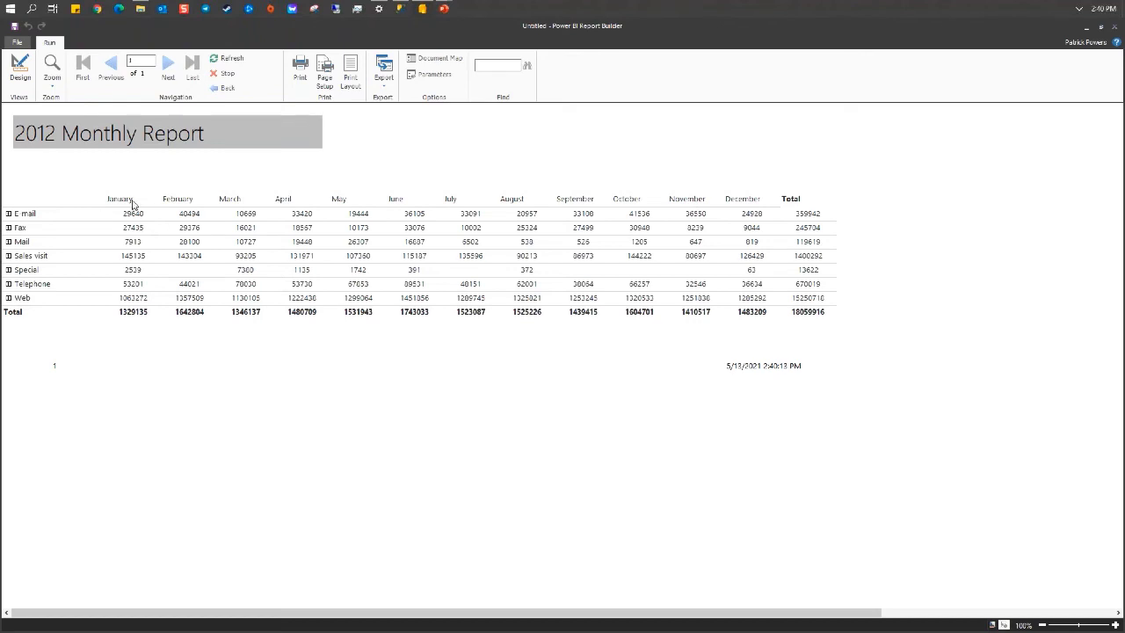
- Return to the report design and center the month and Total column header cells
click(11, 82)
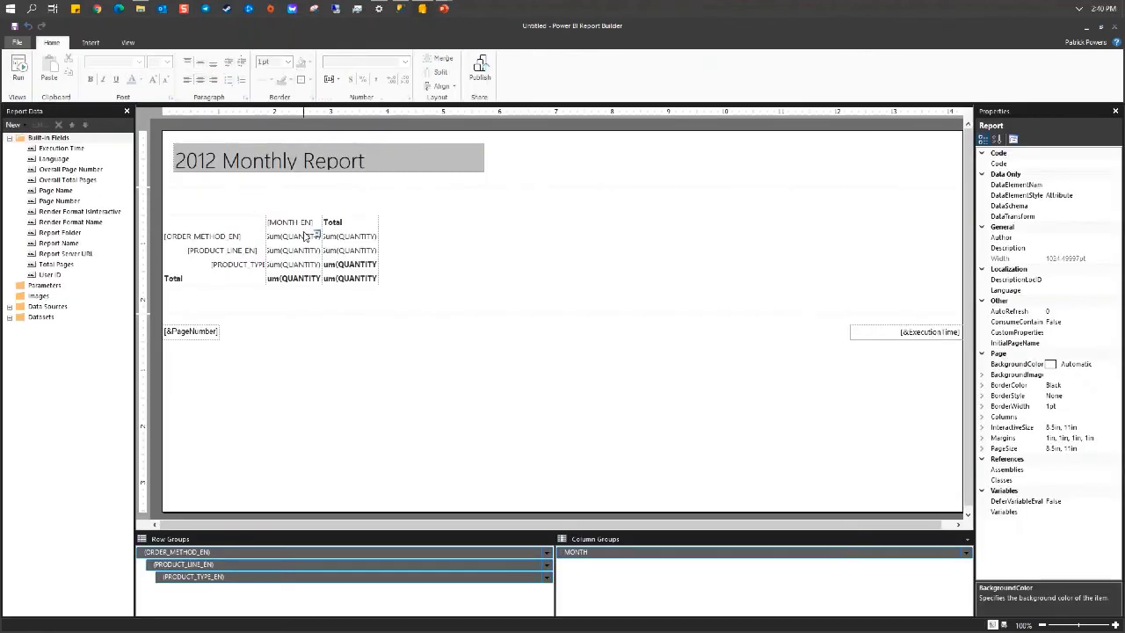
click(307, 222)
ctrl+click(363, 226)
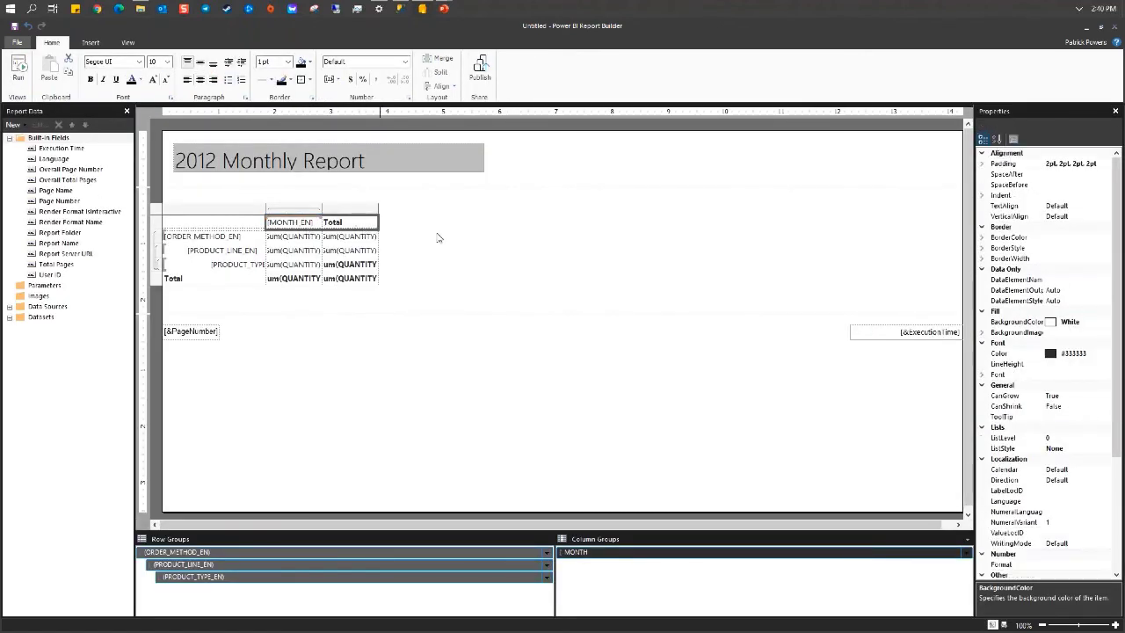
click(200, 80)
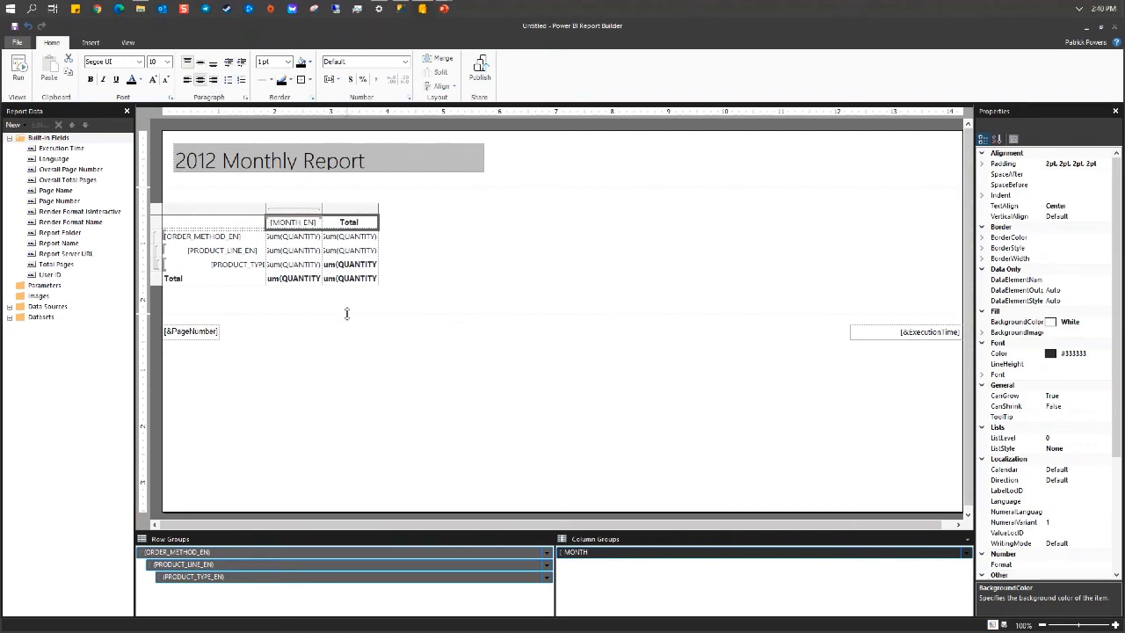
- Add a calculated field named Revenue to DataSet1
click(11, 317)
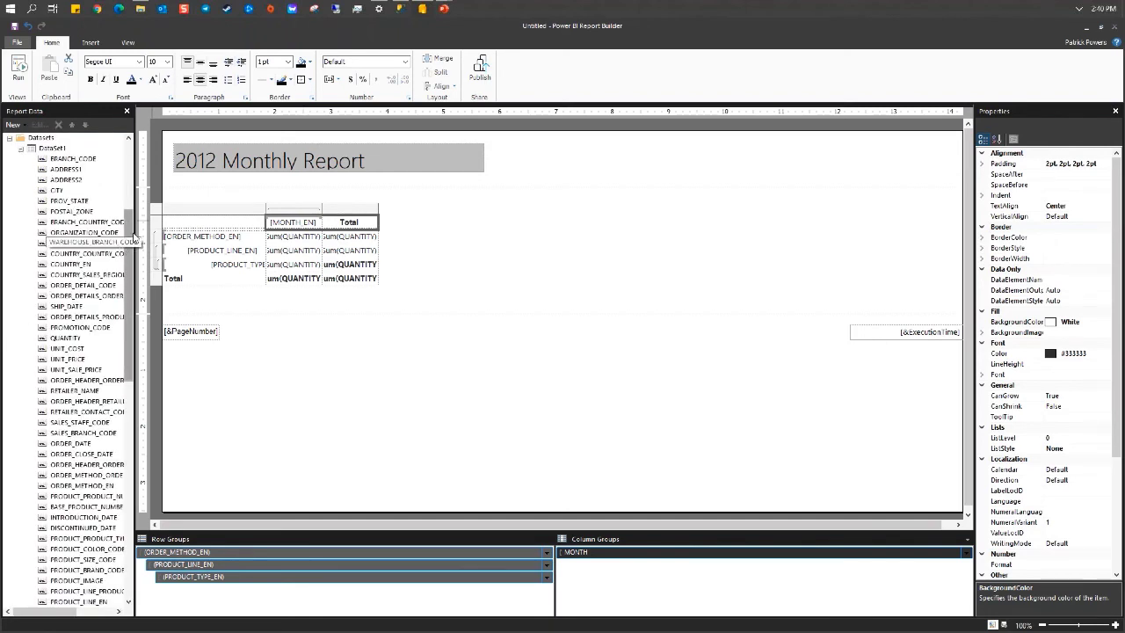
drag(130, 246, 121, 200)
right_click(54, 307)
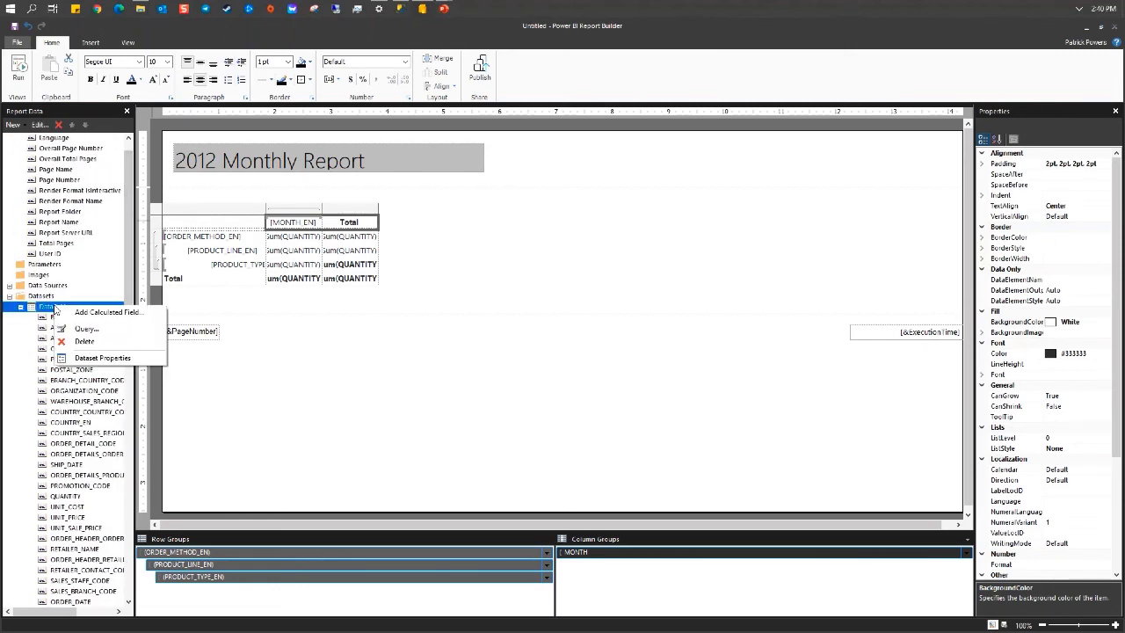
click(110, 313)
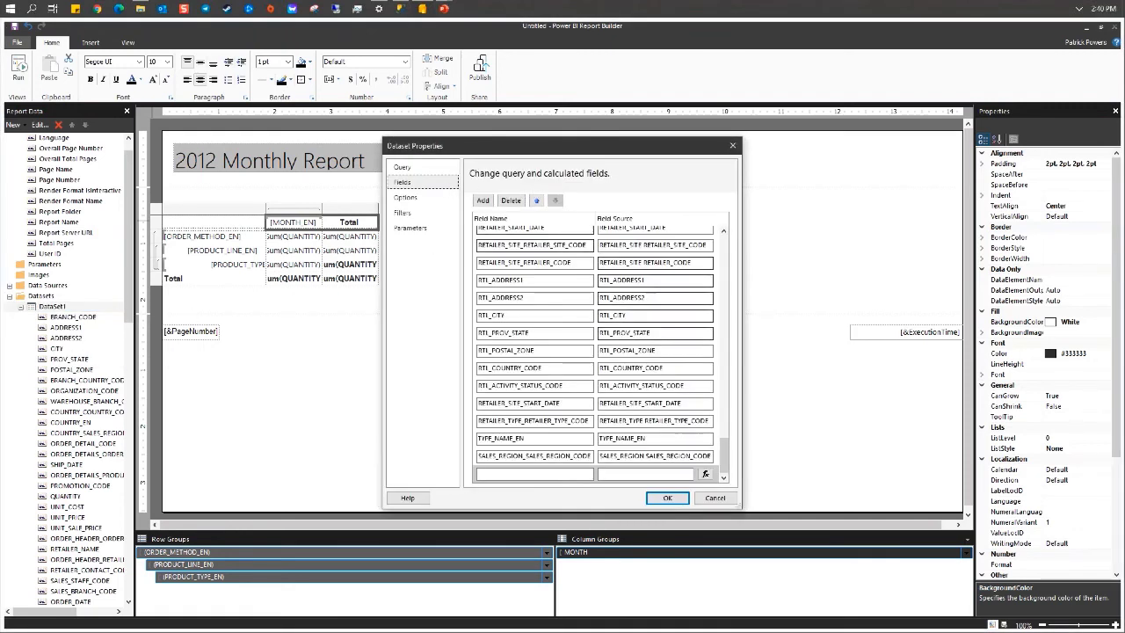
click(517, 471)
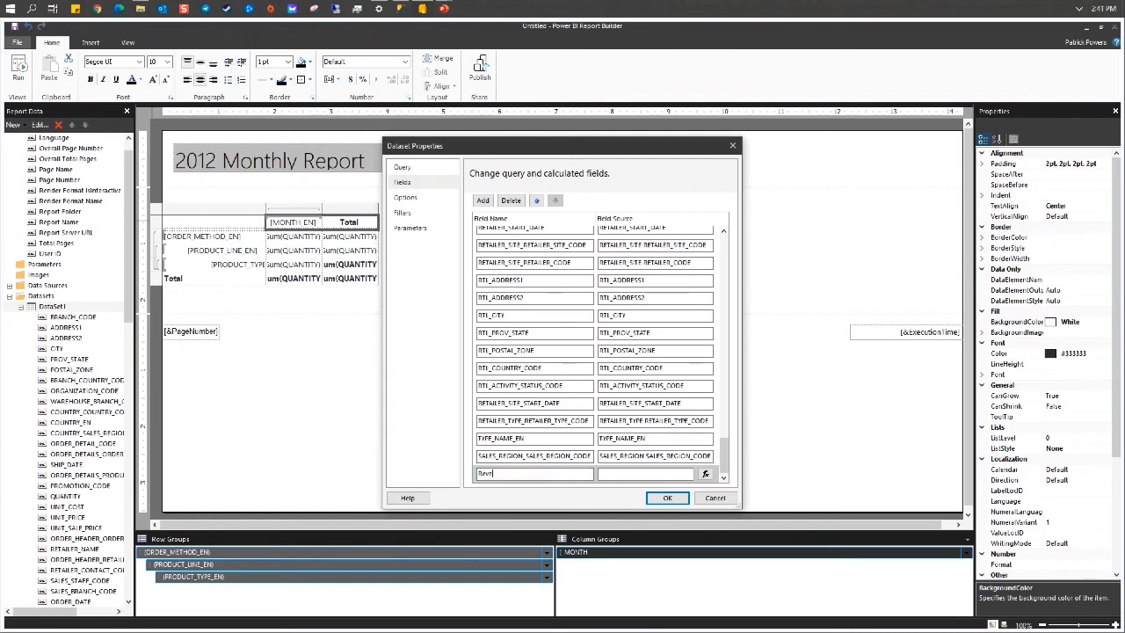
- Set the Revenue field's expression to the DataSet1 sum of QUANTITY multiplied by the sum of UNIT_SALE_PRICE
click(705, 474)
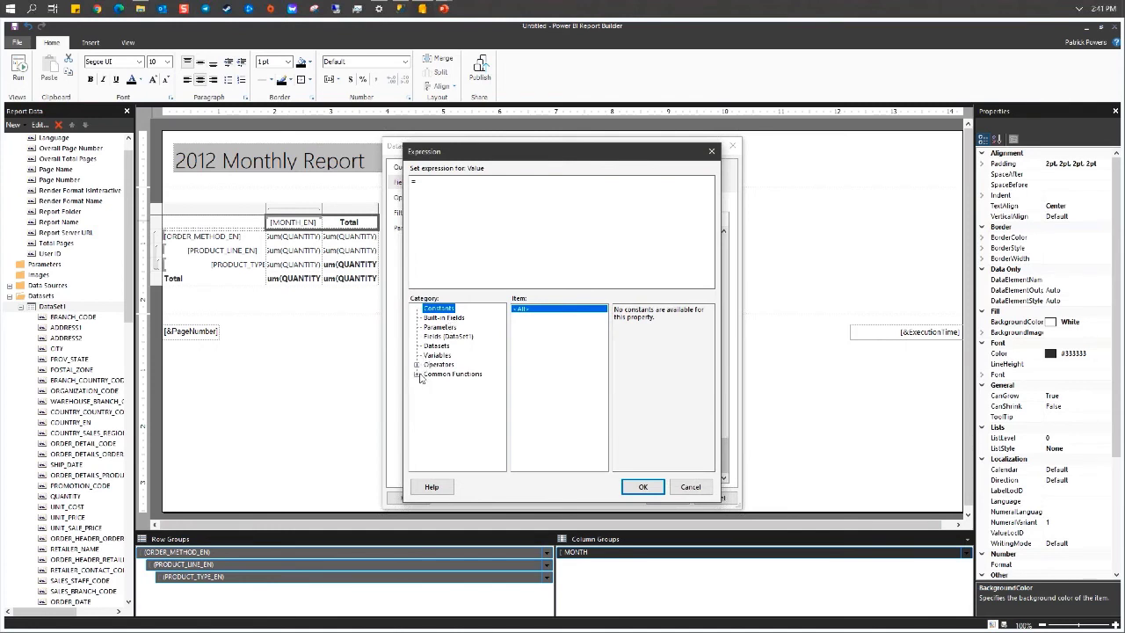
click(441, 347)
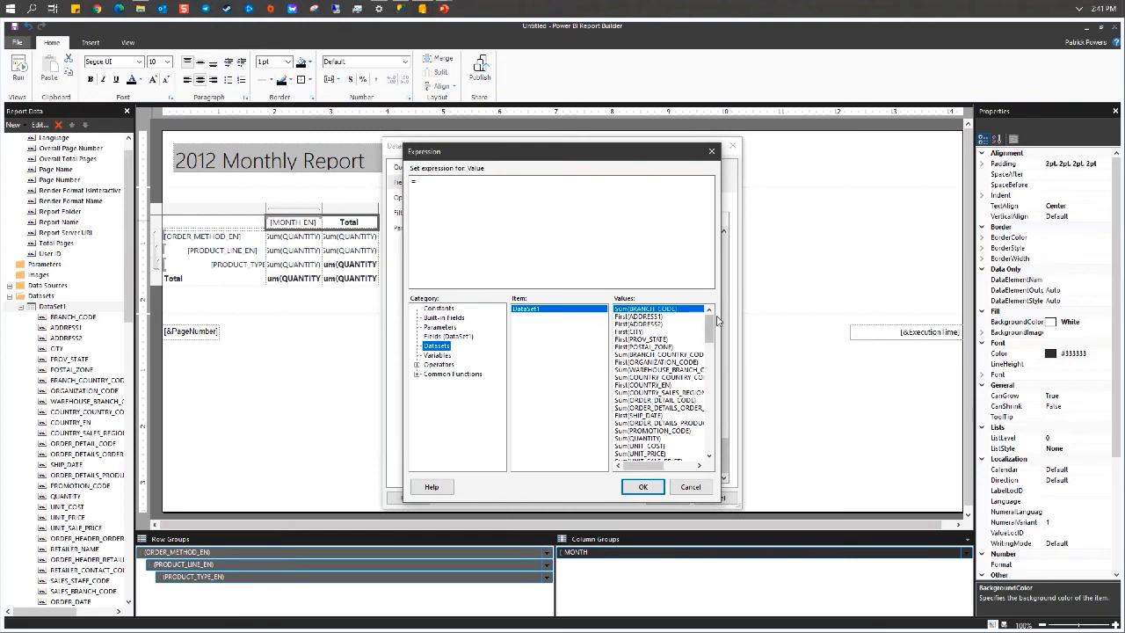
mouse_move(708, 329)
mouse_down()
mouse_move(709, 444)
mouse_move(696, 348)
mouse_up()
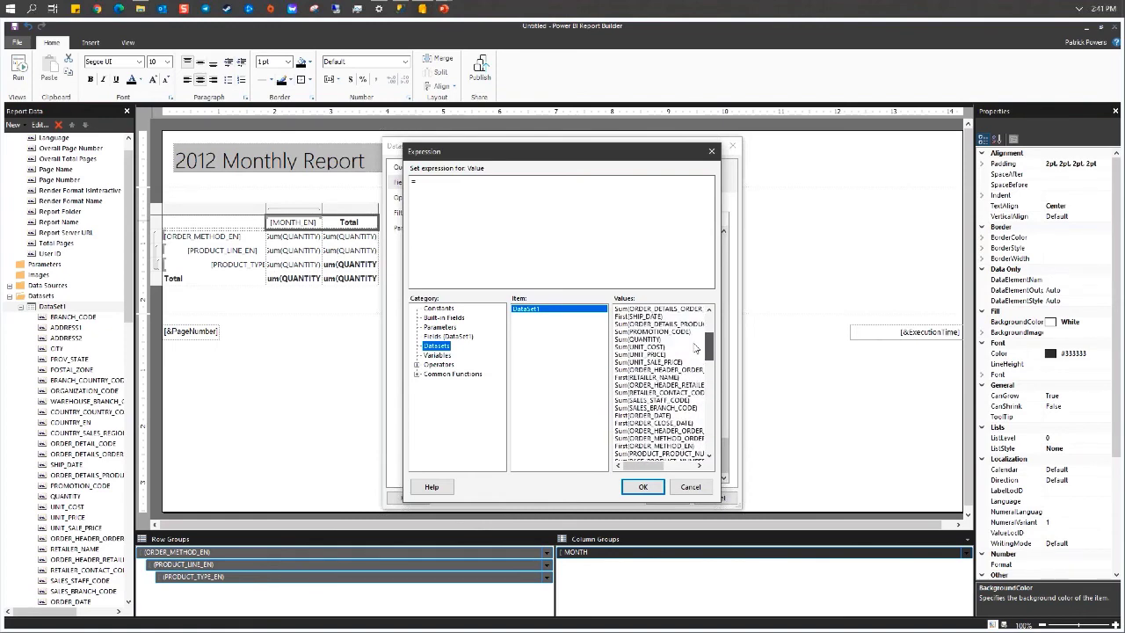
double_click(643, 340)
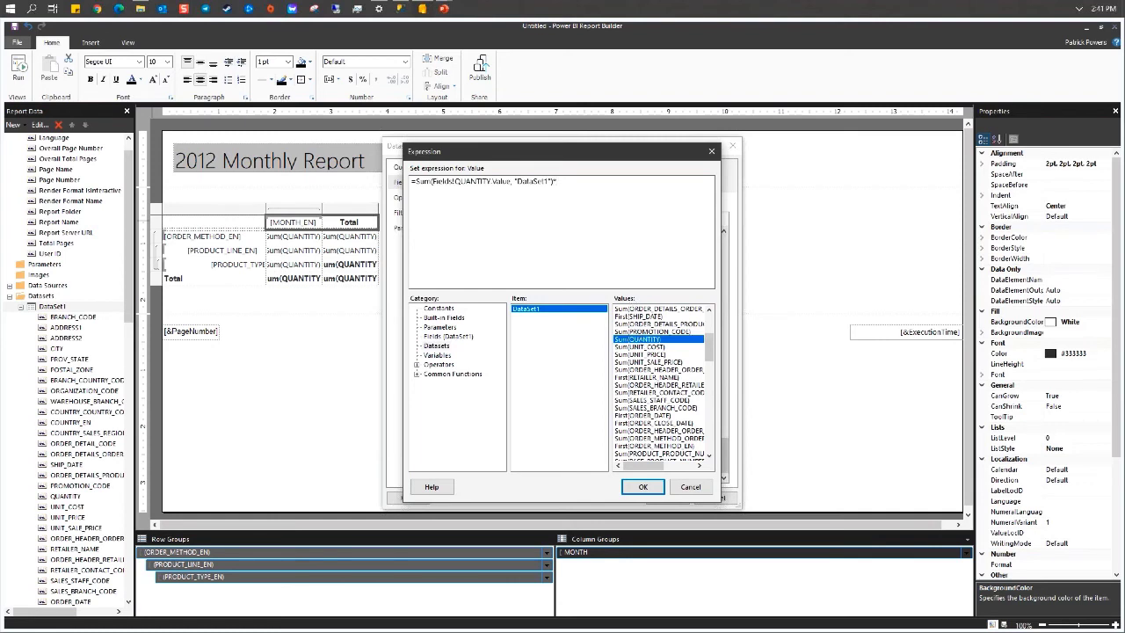
double_click(650, 362)
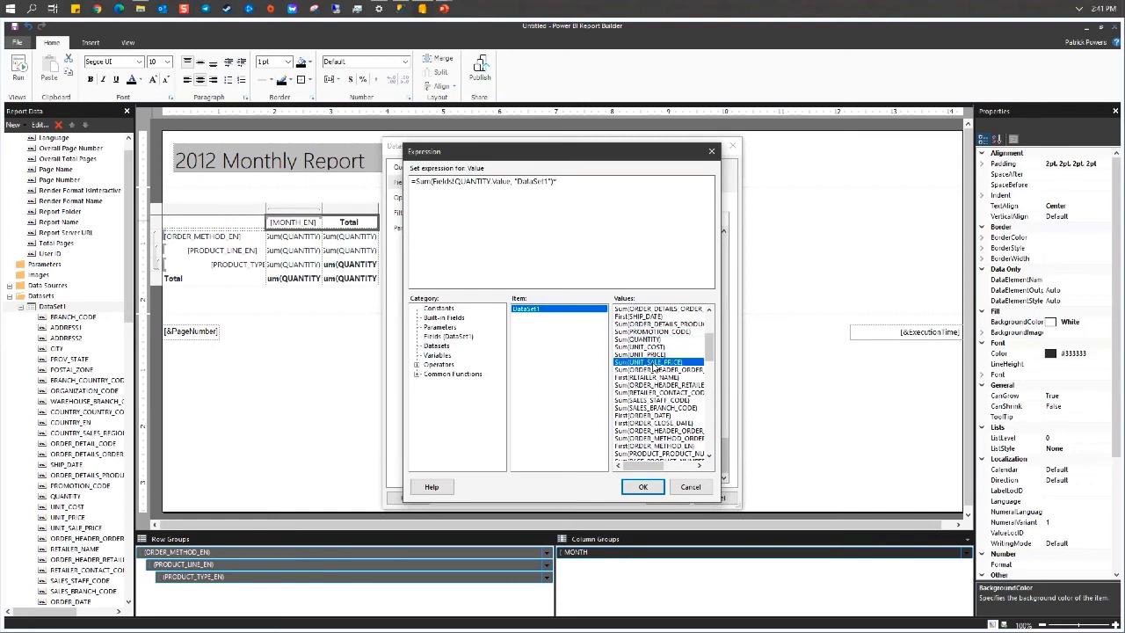
click(647, 489)
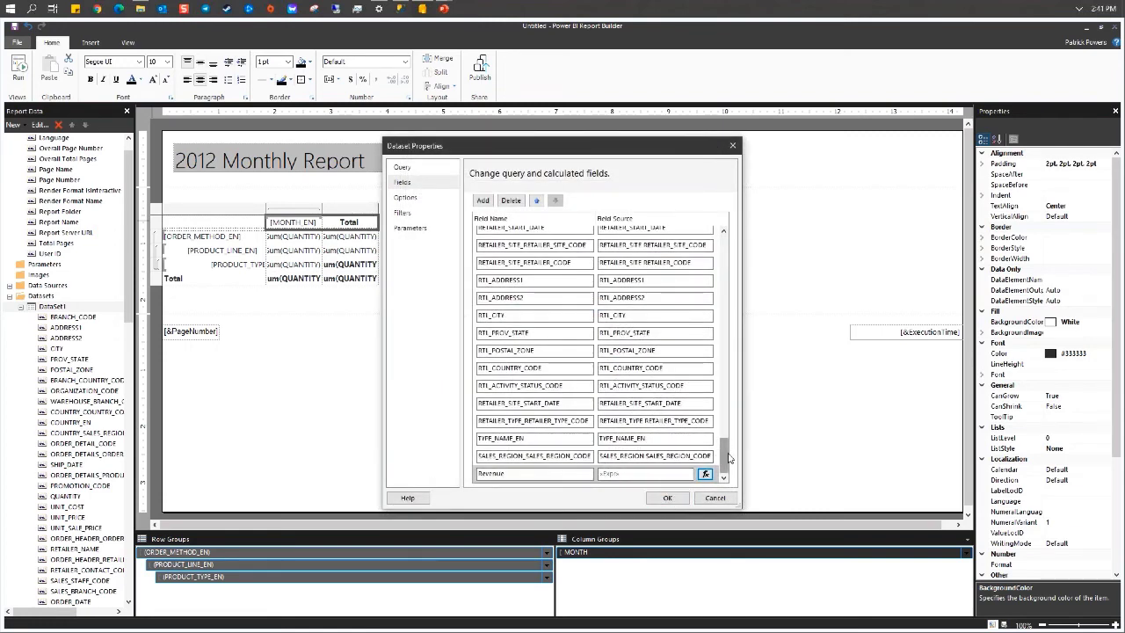
- Review the dataset's query, fields, options, filters and parameters, and apply the dataset properties
mouse_move(726, 460)
mouse_down()
mouse_move(726, 263)
mouse_move(726, 459)
mouse_up()
click(403, 167)
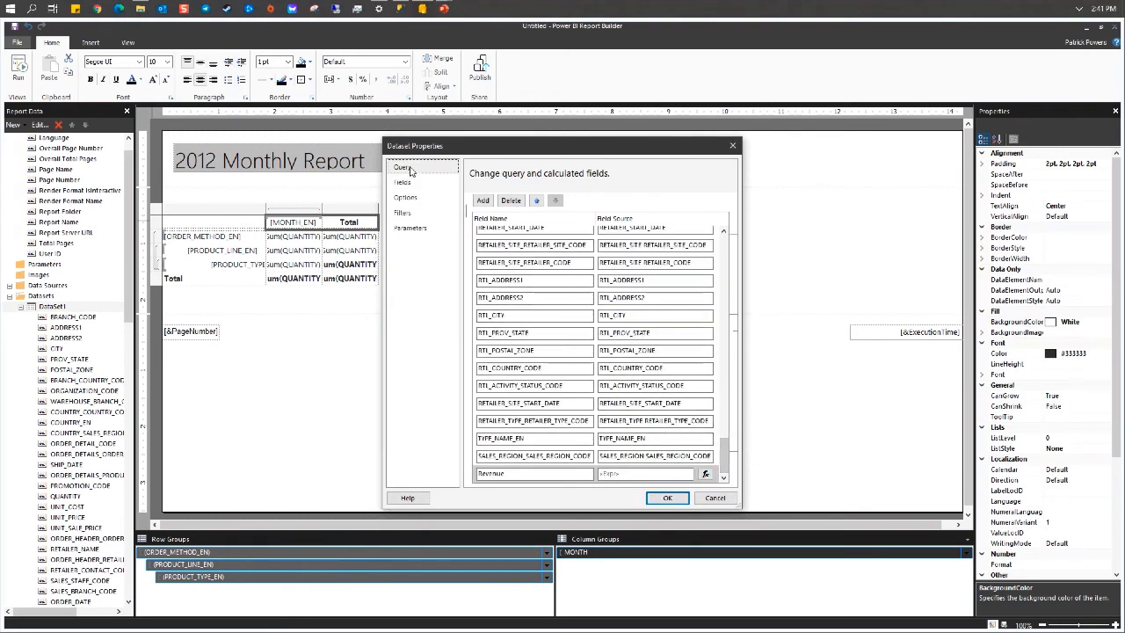
click(406, 183)
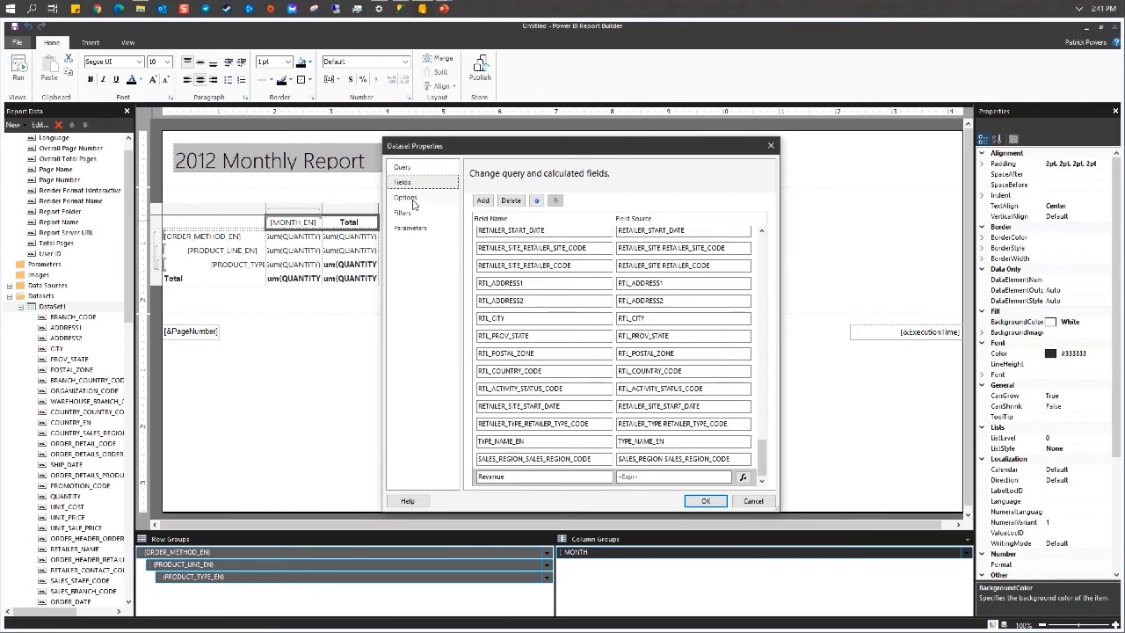
click(406, 197)
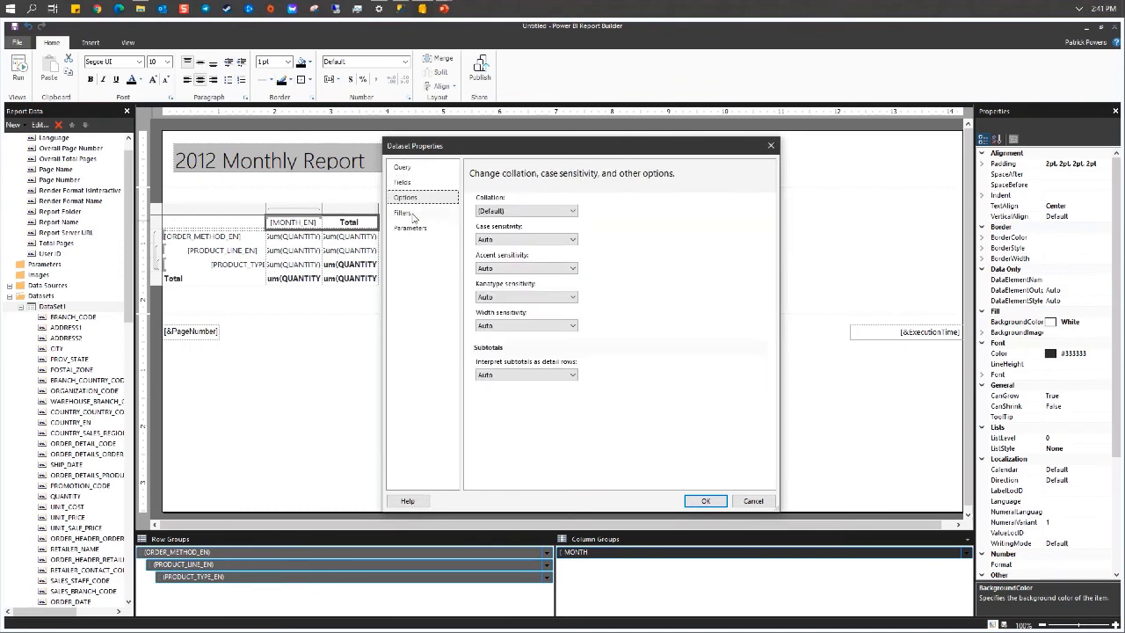
click(403, 213)
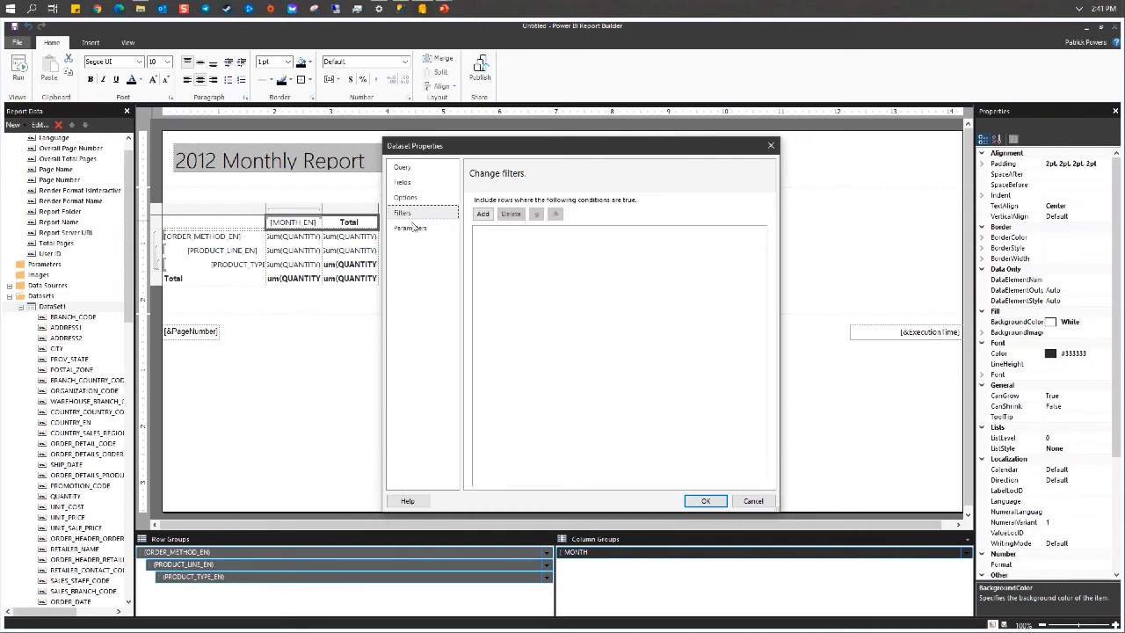
click(411, 228)
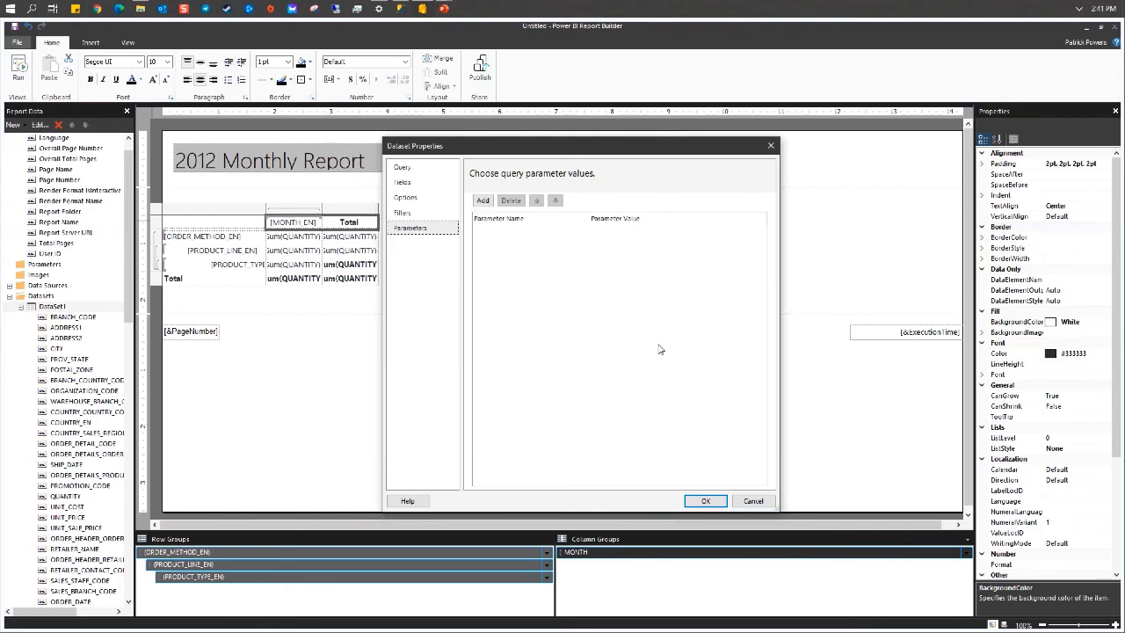
click(705, 502)
drag(126, 304, 321, 230)
click(64, 592)
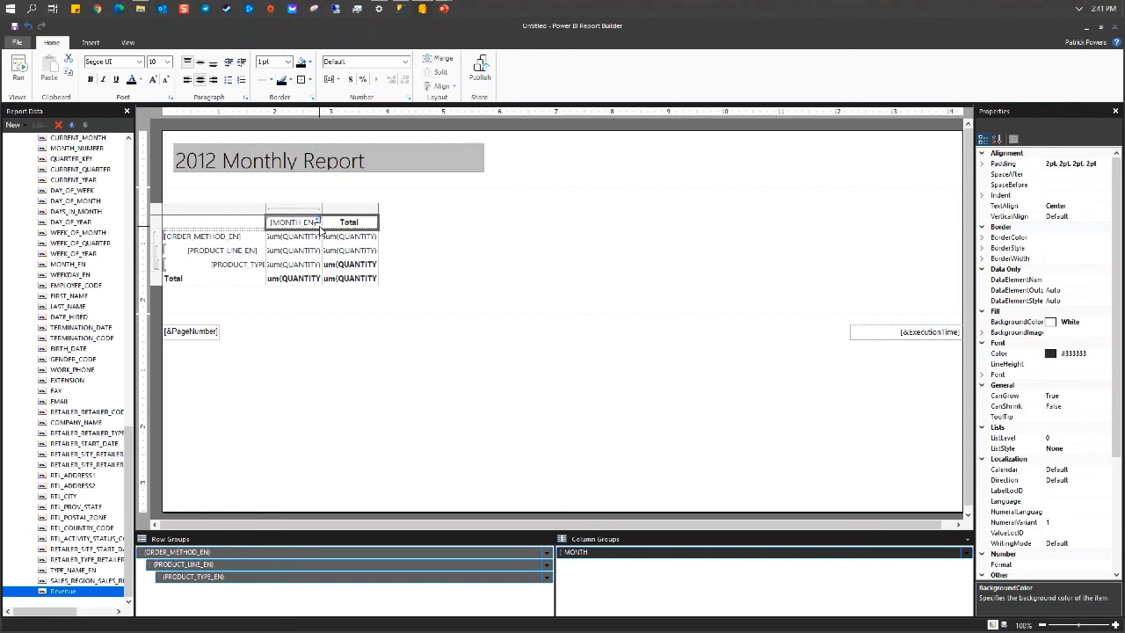
right_click(321, 228)
mouse_move(367, 360)
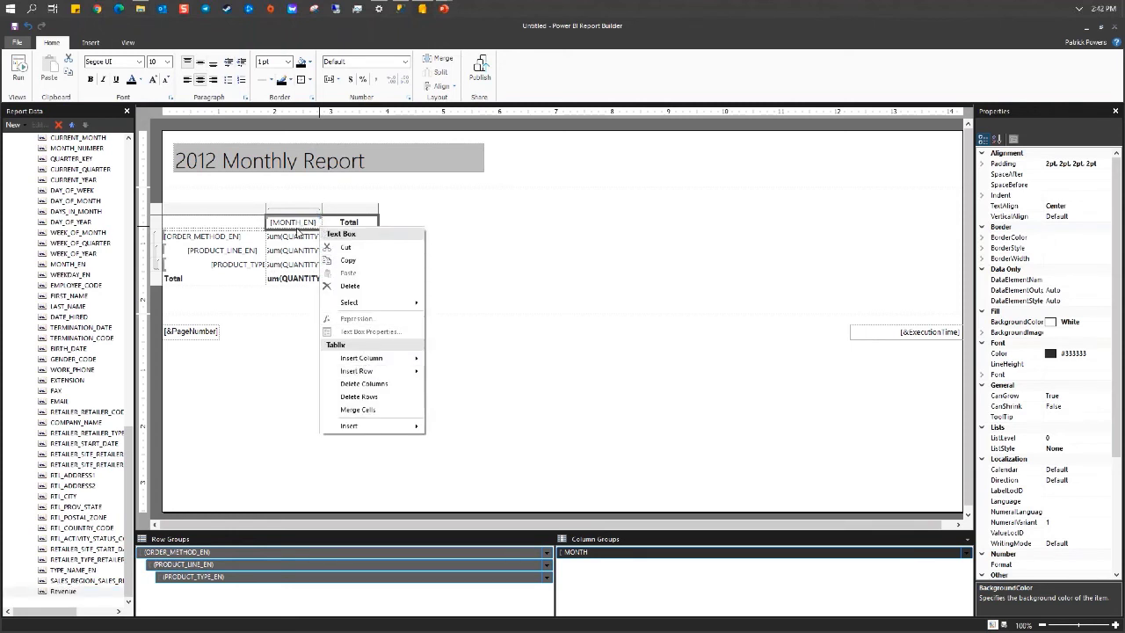
click(297, 230)
click(297, 231)
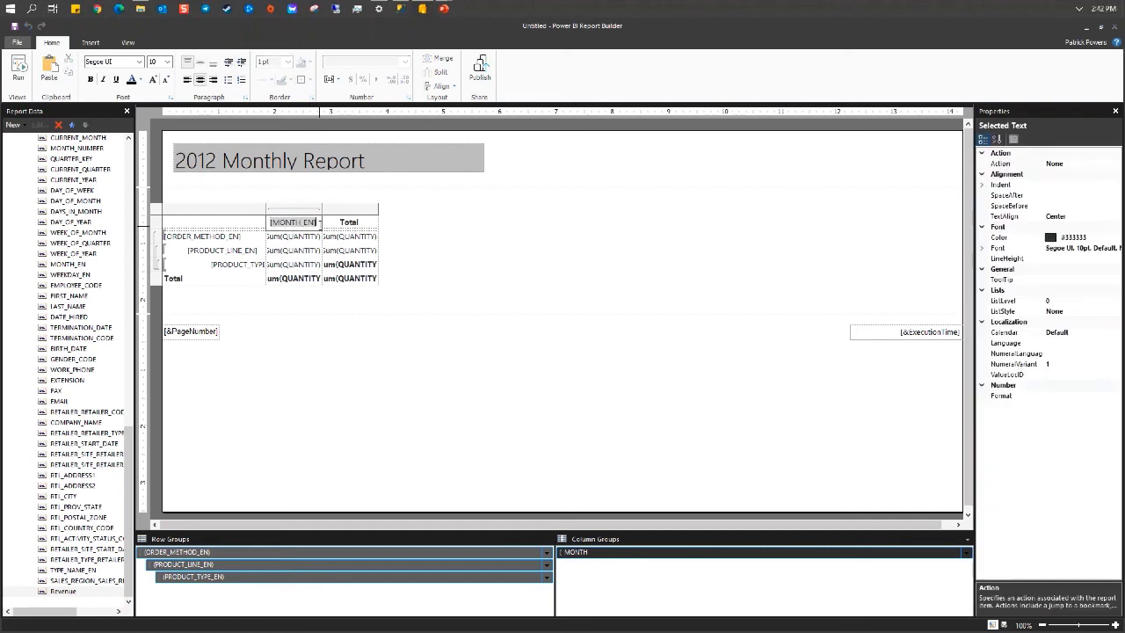
click(284, 236)
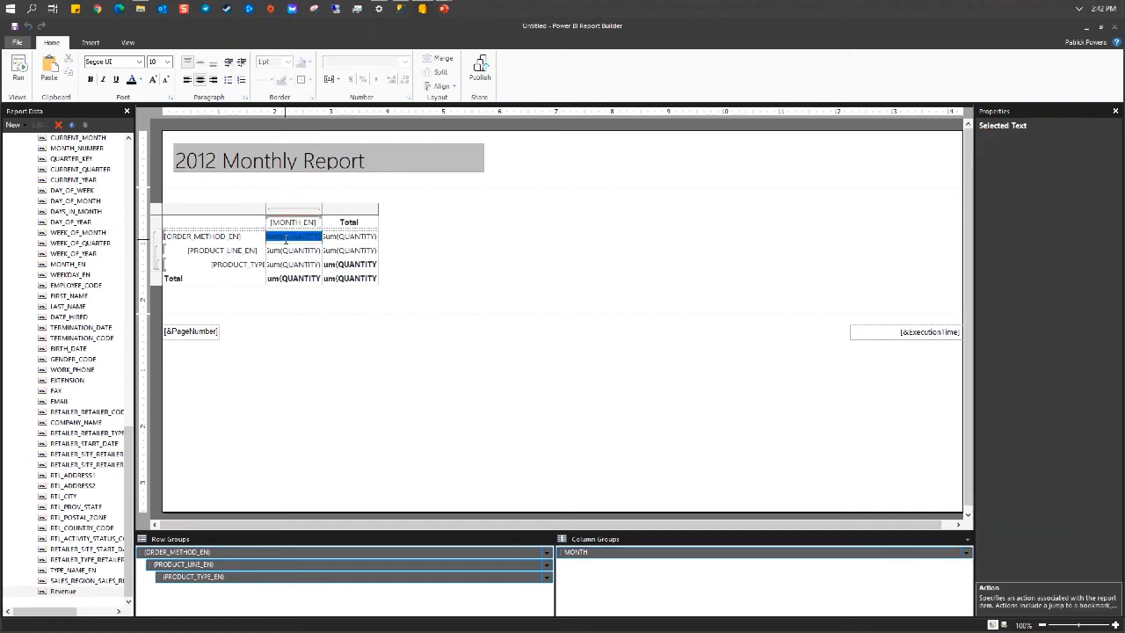
- Insert a column inside the MONTH_EN column group, to the left of the quantity column
click(269, 227)
right_click(268, 228)
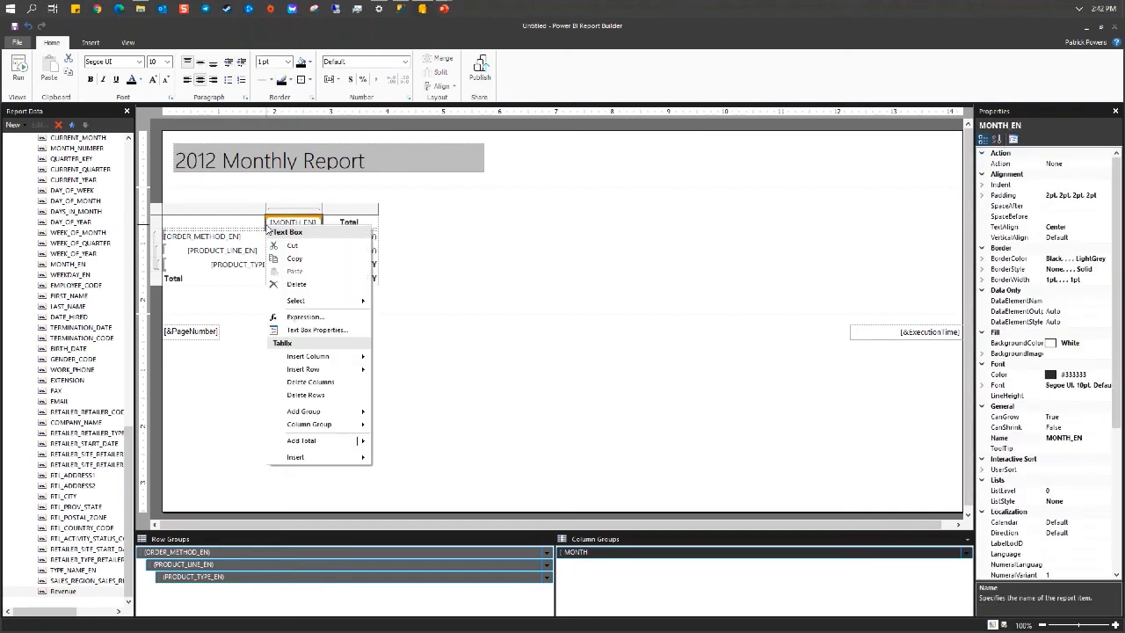
mouse_move(334, 429)
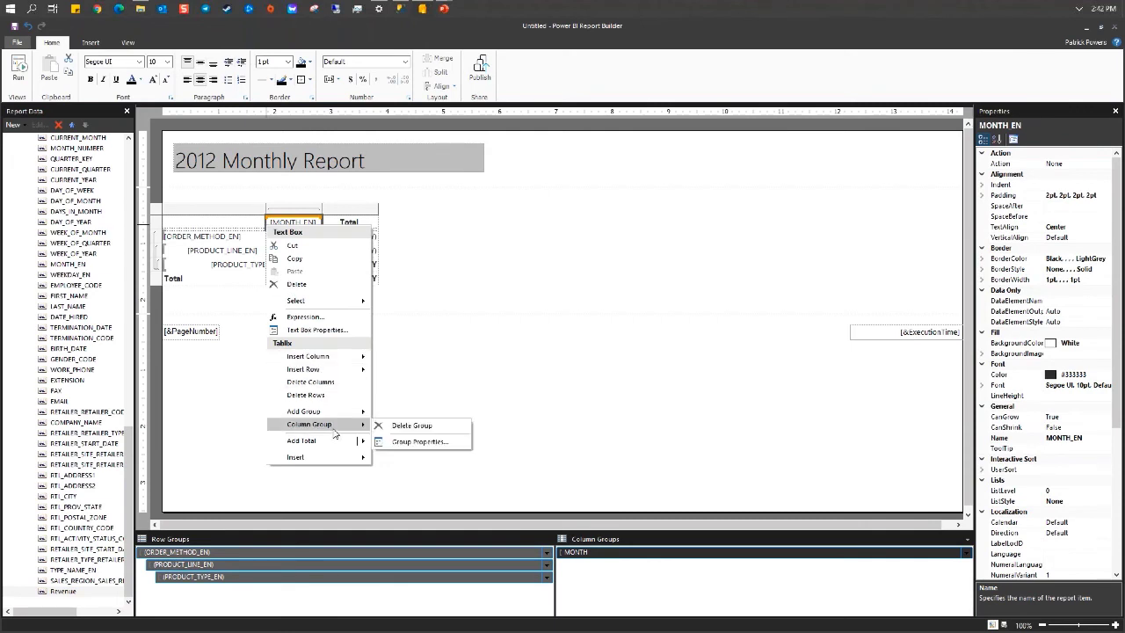
mouse_move(337, 359)
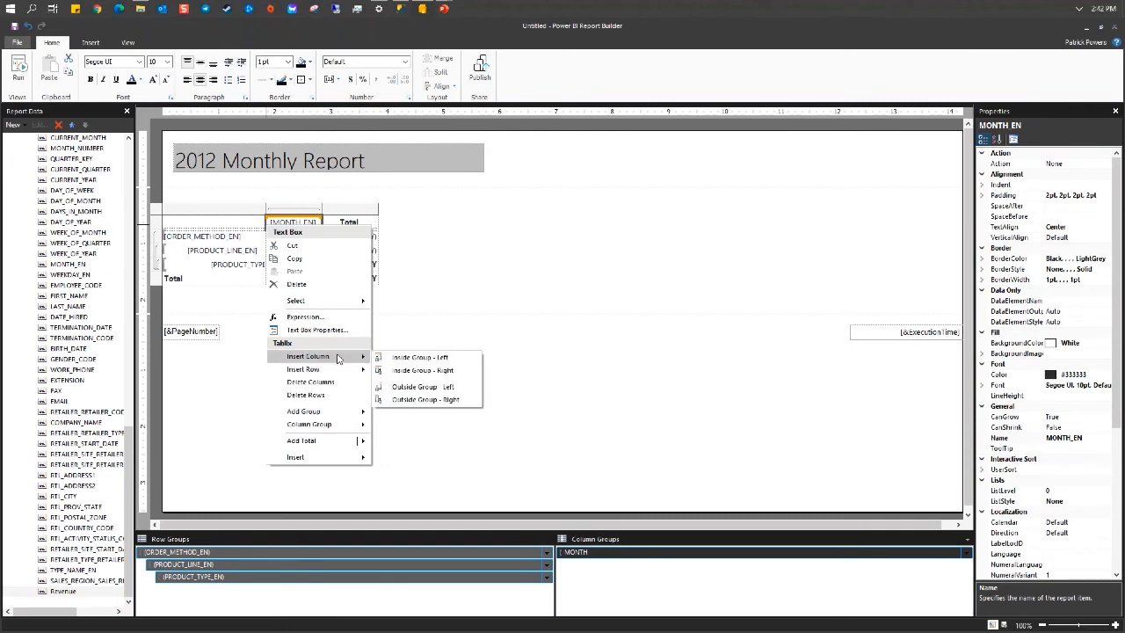
click(419, 358)
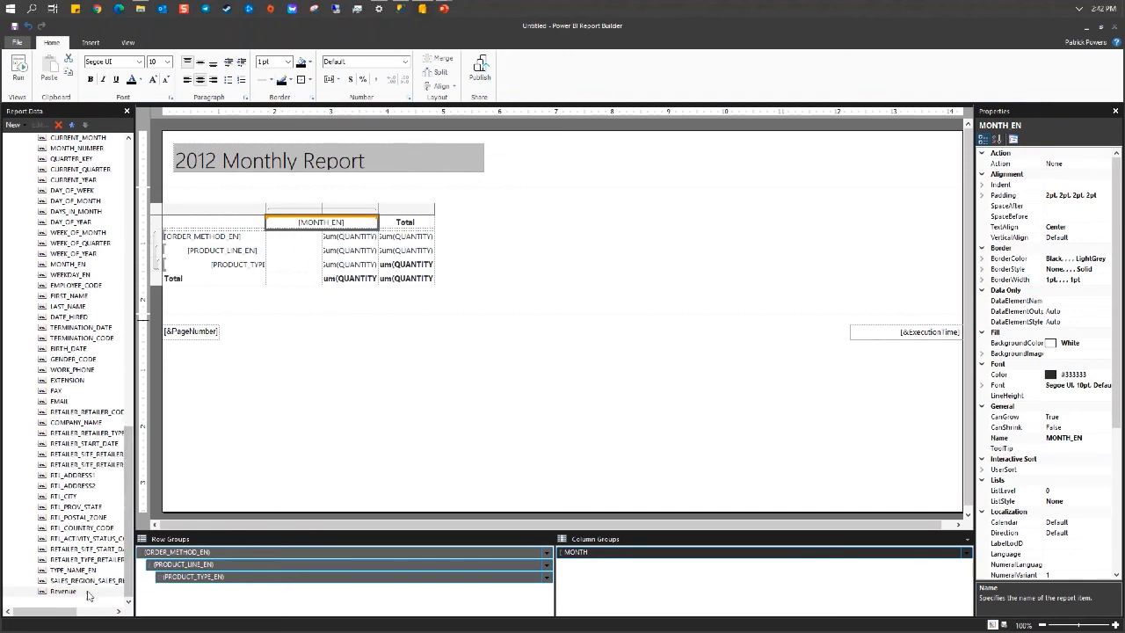
- Place the Revenue field in the new column's product type cell and copy its [Sum(Revenue)] expression
drag(85, 598, 287, 258)
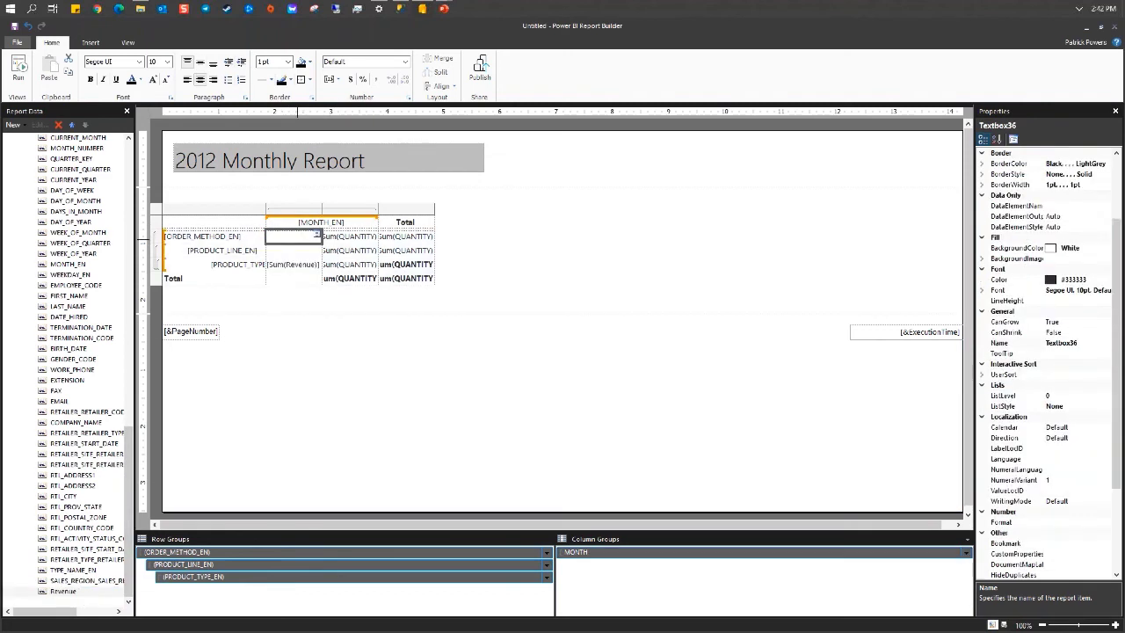
click(271, 268)
double_click(290, 249)
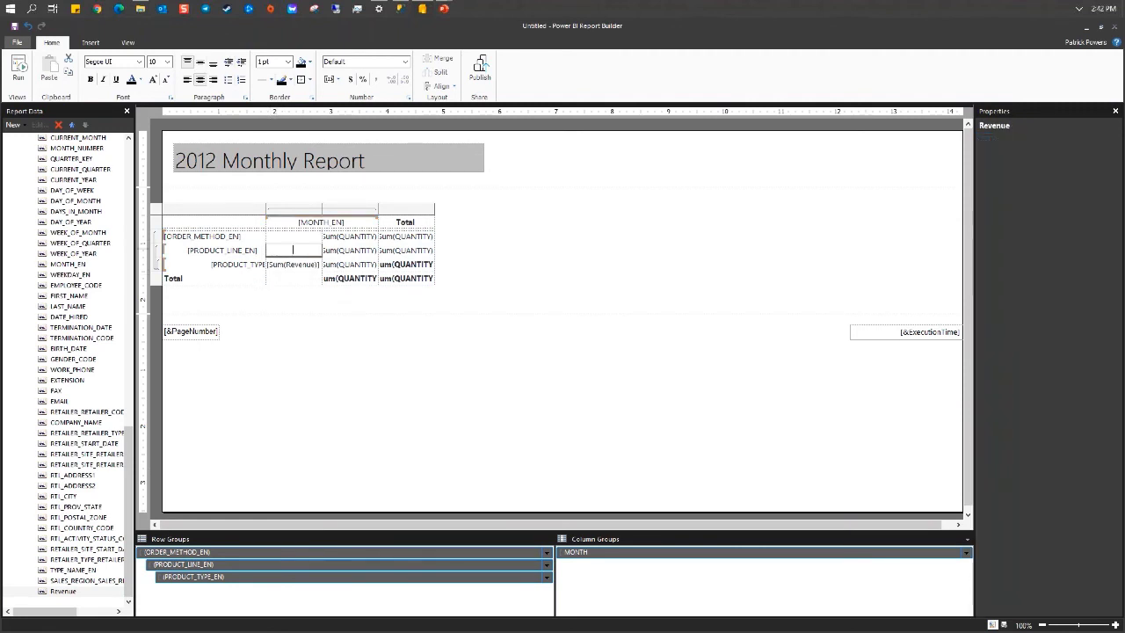
click(278, 269)
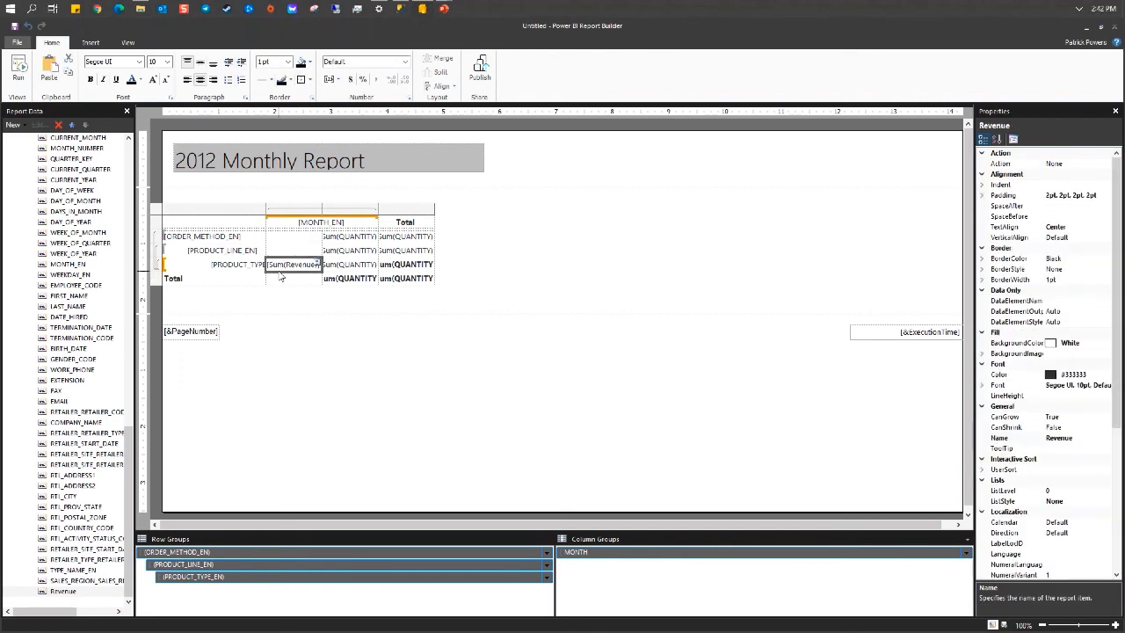
click(278, 272)
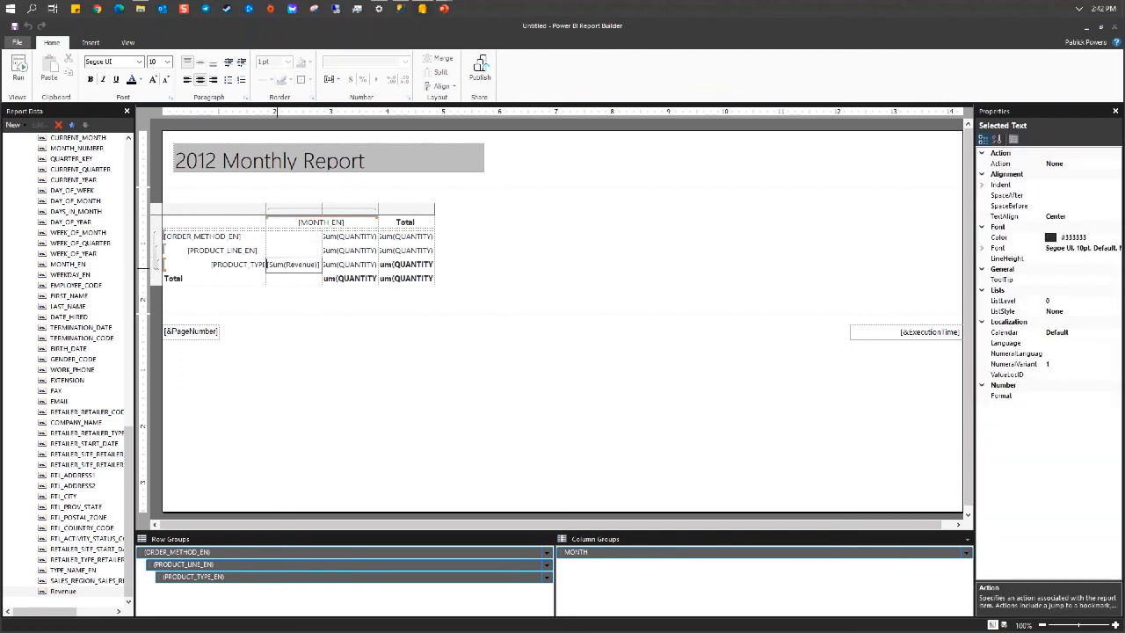
key(Escape)
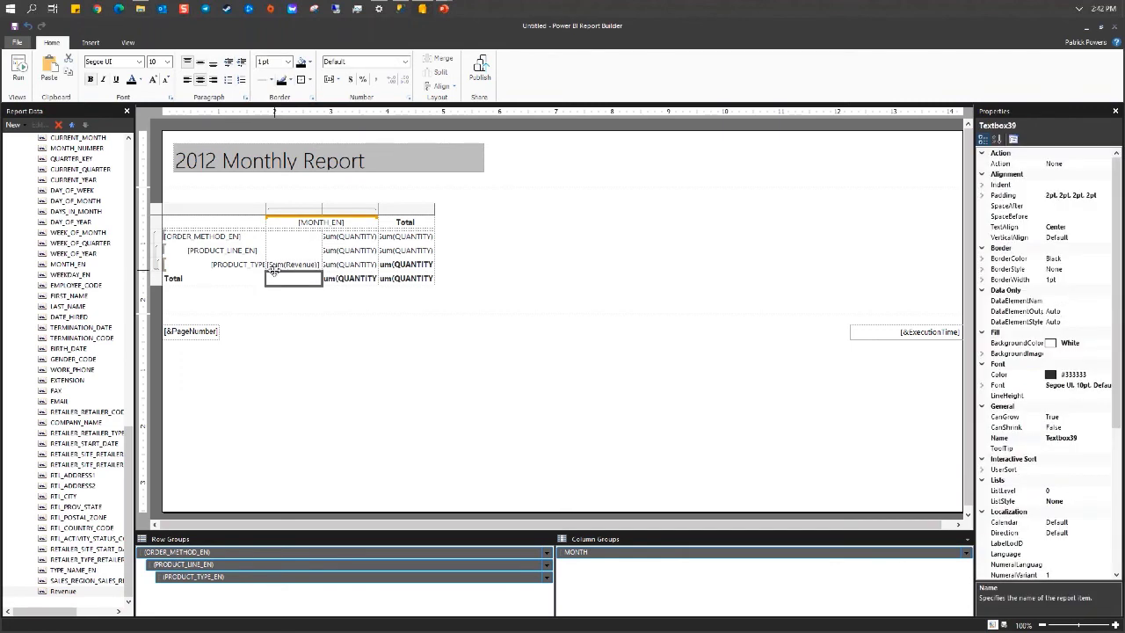
- Fill the new column's order method, product line and Total row cells with [Sum(Revenue)]
click(287, 242)
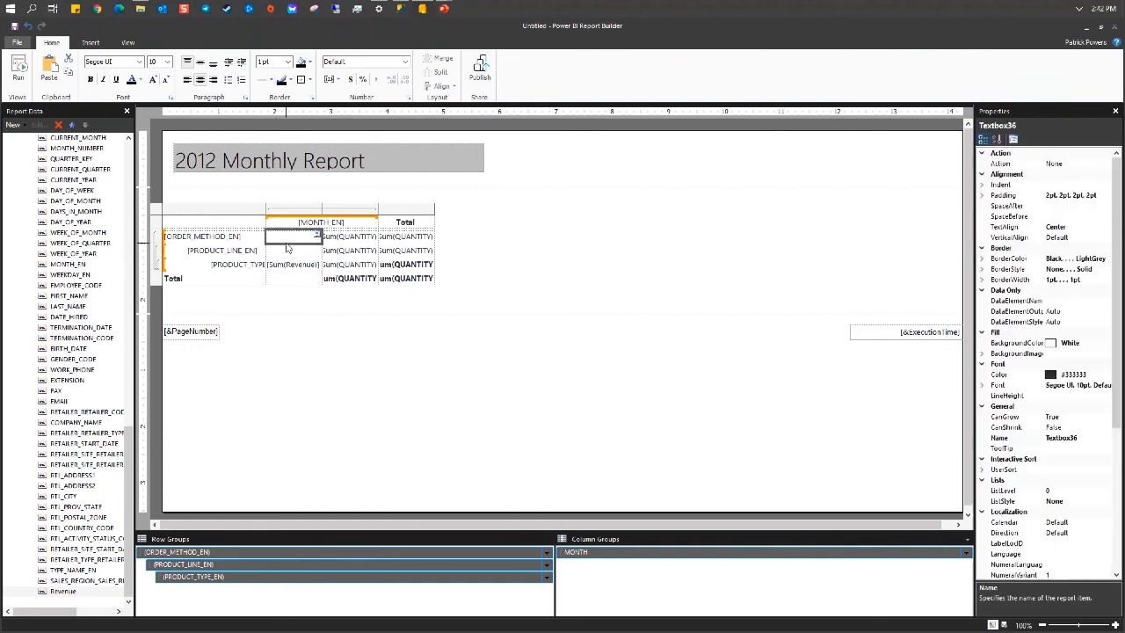
text([Sum(Revenue)])
key(Down)
text([Sum(Revenue)])
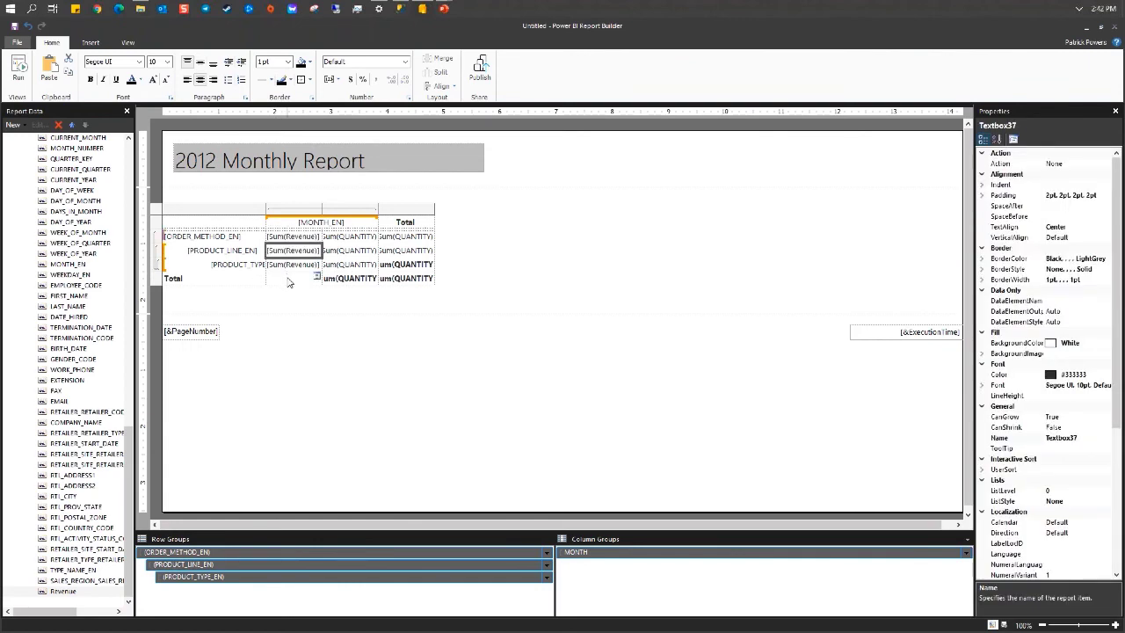
click(288, 279)
text([Sum(Revenue)])
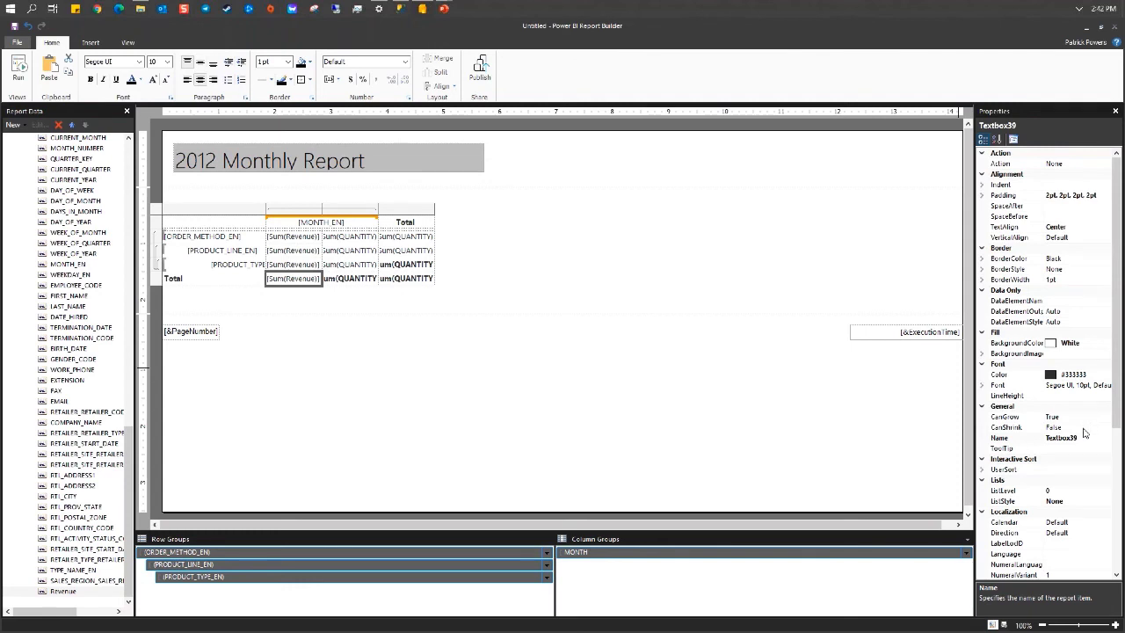
- Format all four Revenue cells in the month group as Currency
click(292, 241)
drag(293, 249, 297, 282)
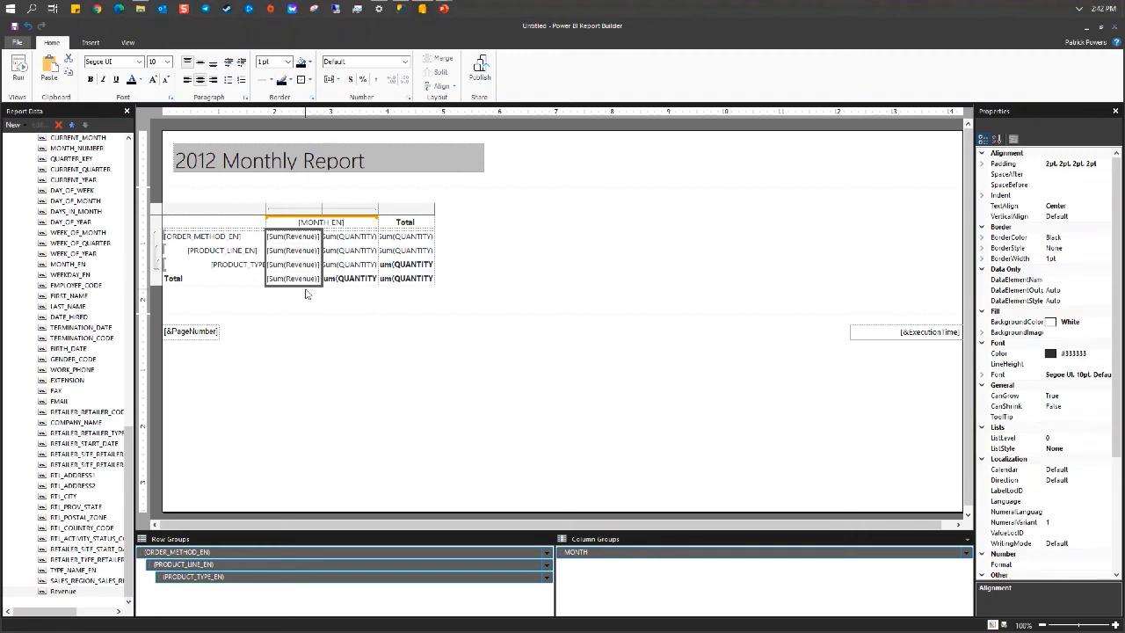
click(365, 62)
click(367, 88)
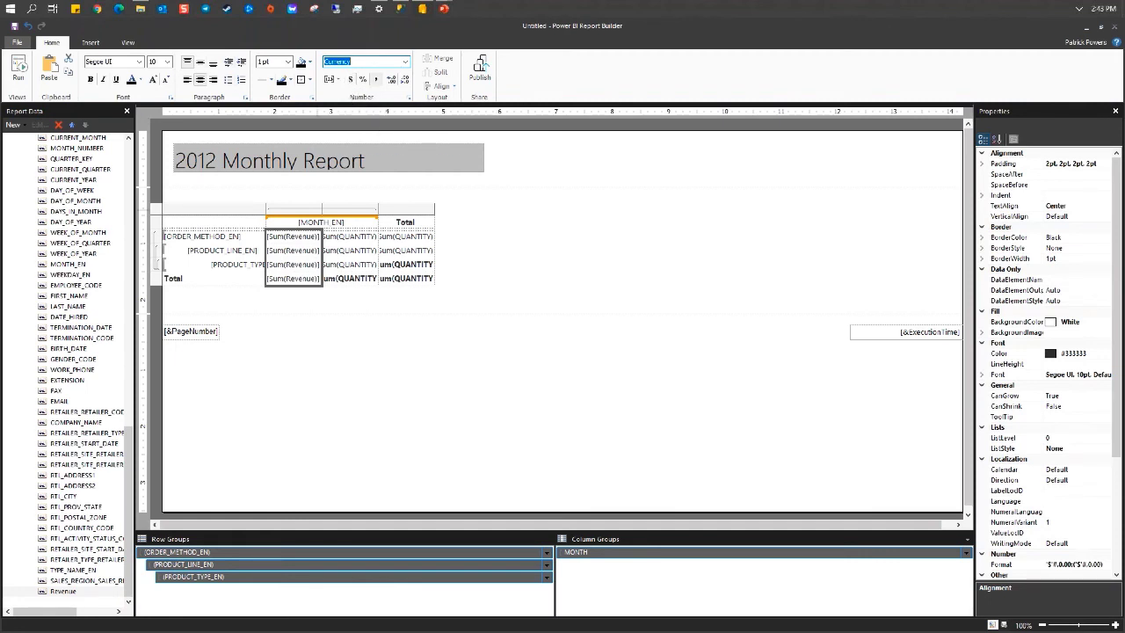
- Format the four QUANTITY cells in the month group as Number
click(372, 234)
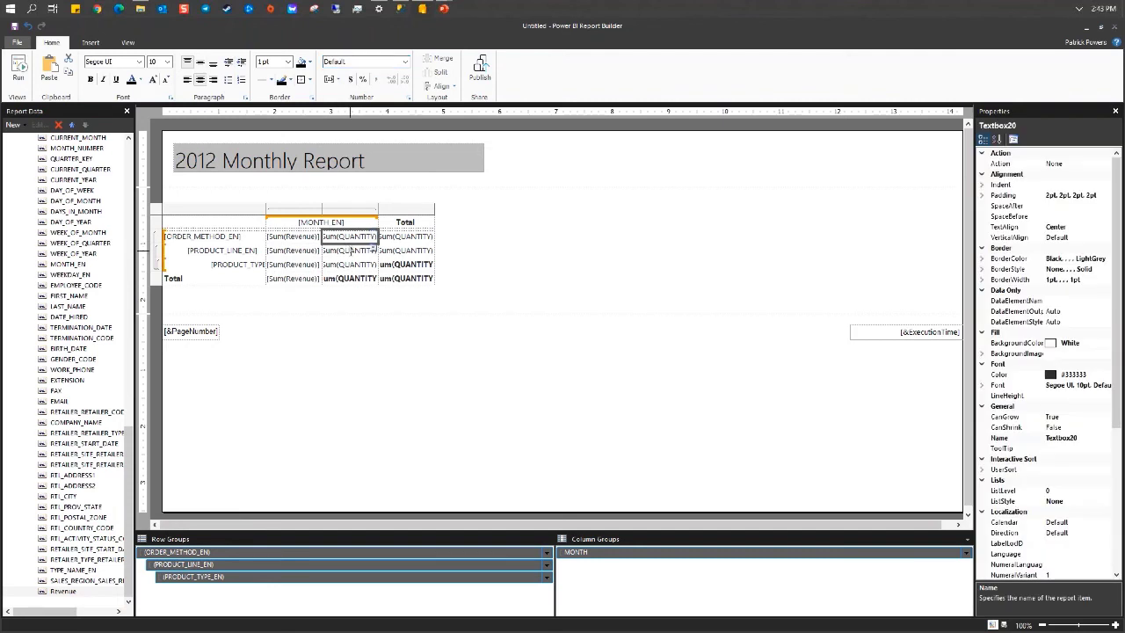
drag(373, 250, 360, 281)
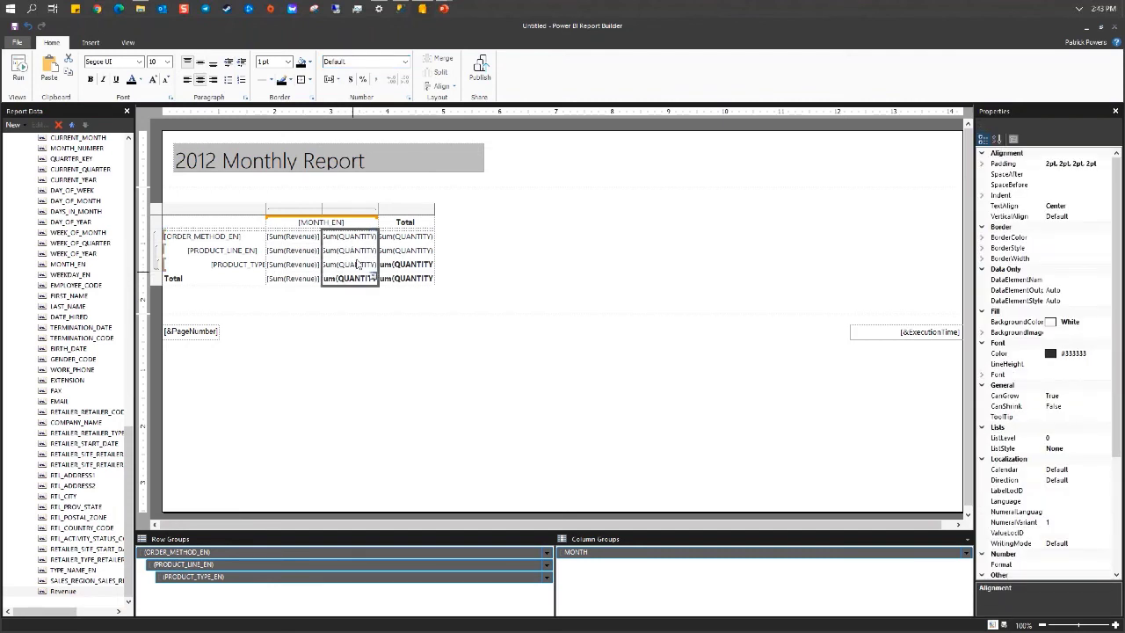
click(405, 62)
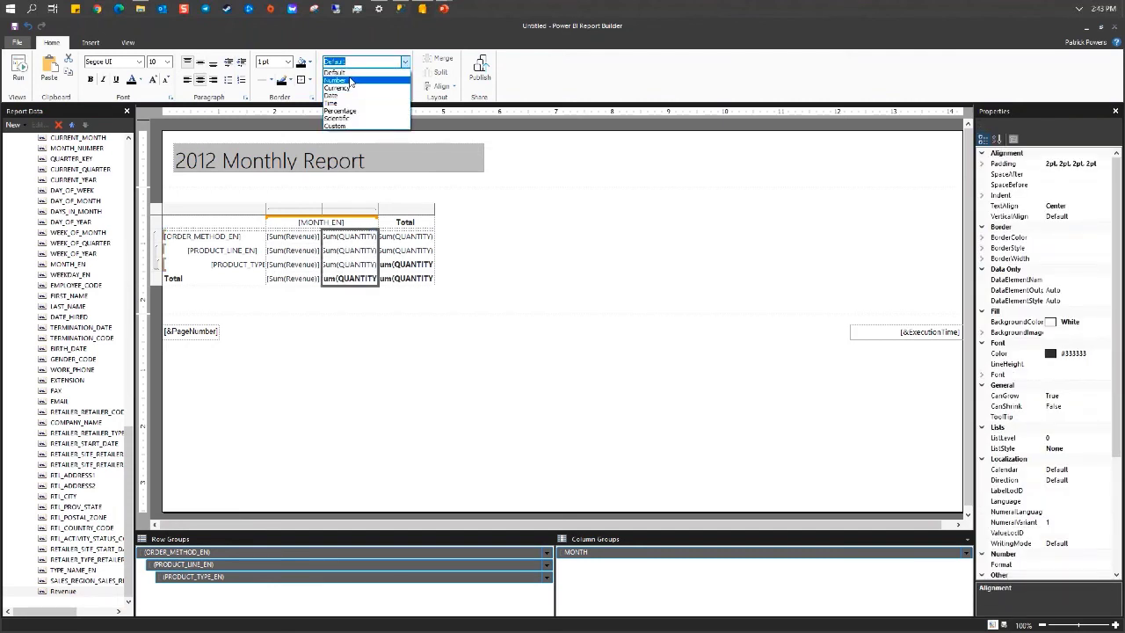
click(350, 81)
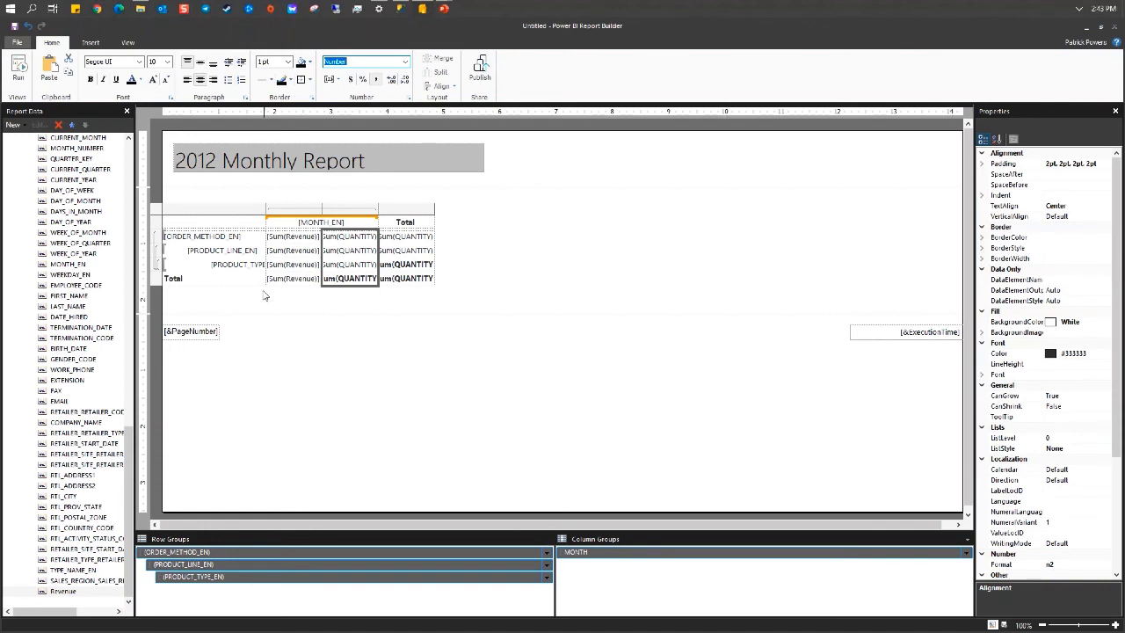
- Preview the report, read the error details and return to the design
click(17, 78)
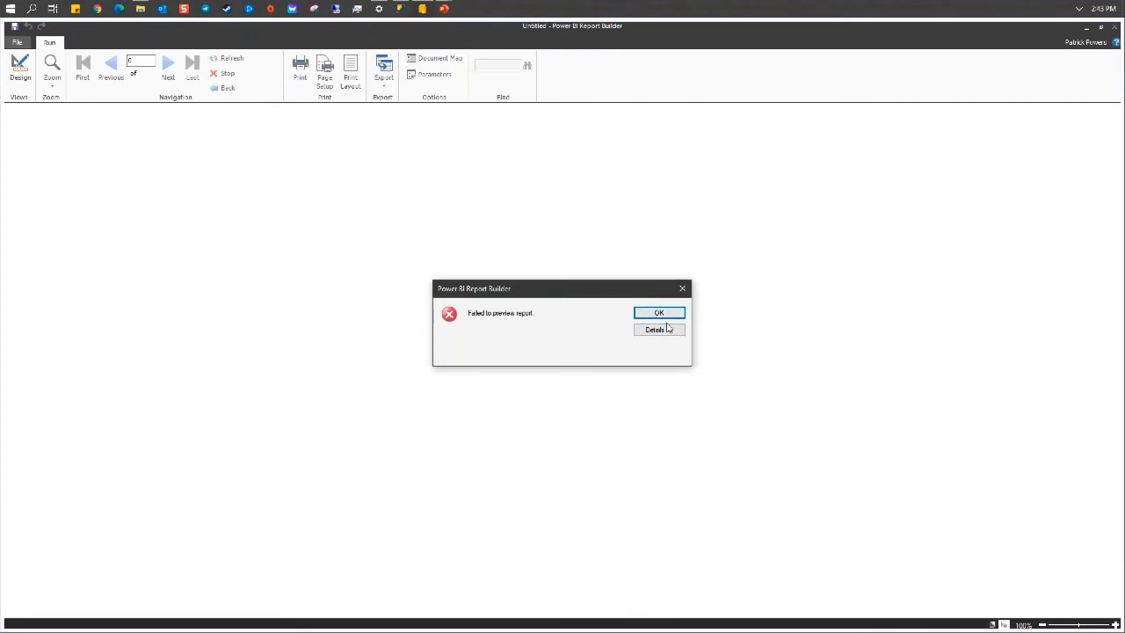
click(668, 328)
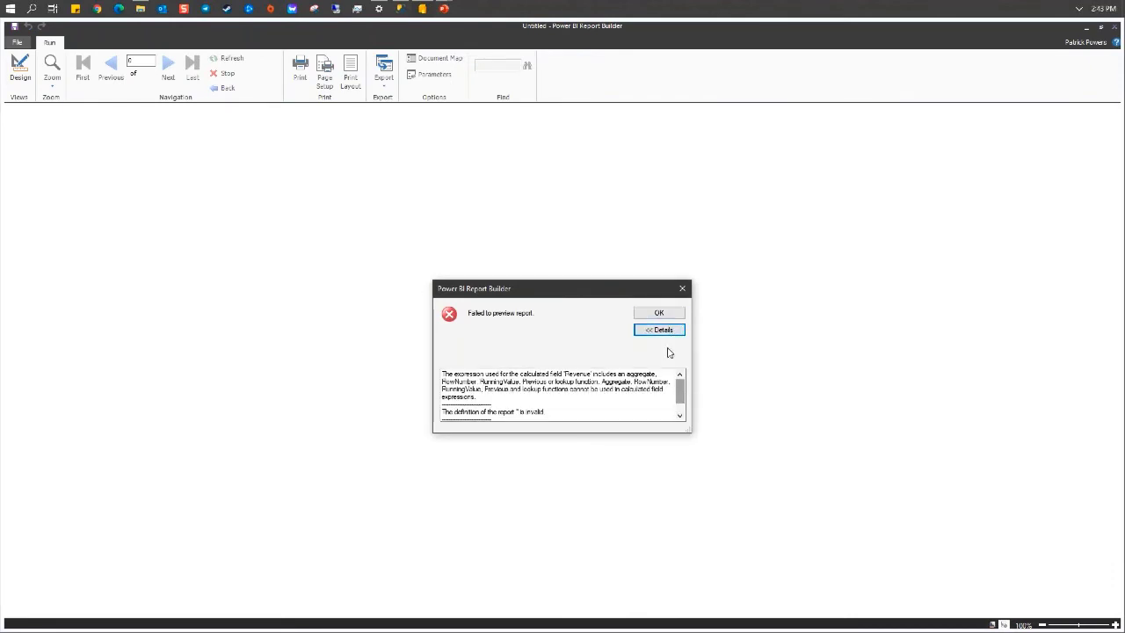
click(658, 313)
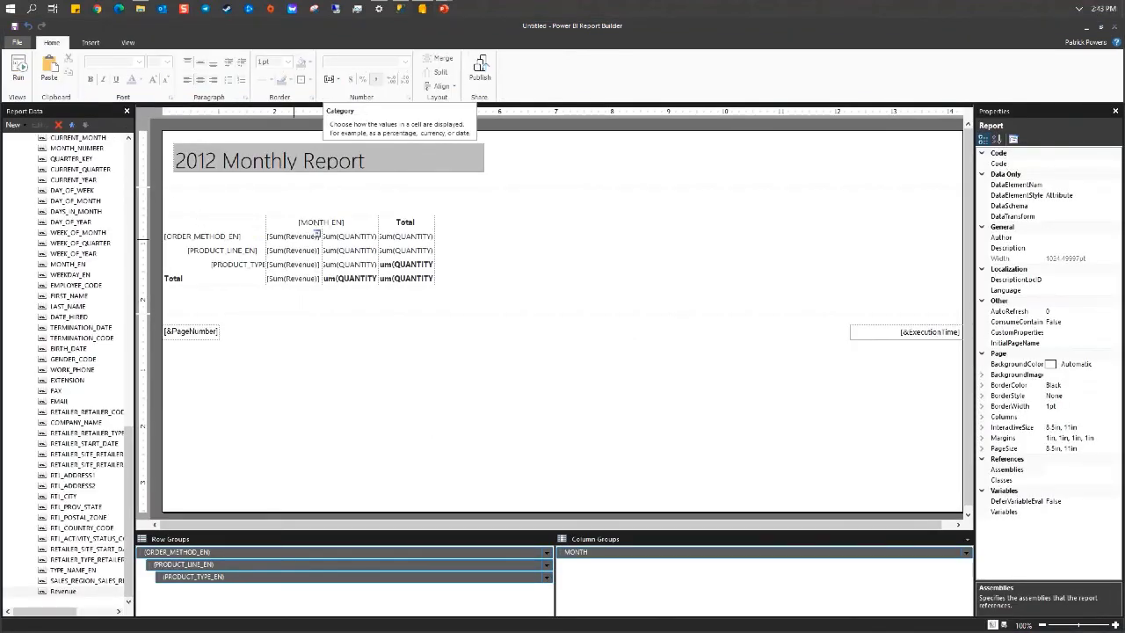
- Open the Revenue field's expression and remove the "DataSet1" scope from the QUANTITY sum
click(63, 591)
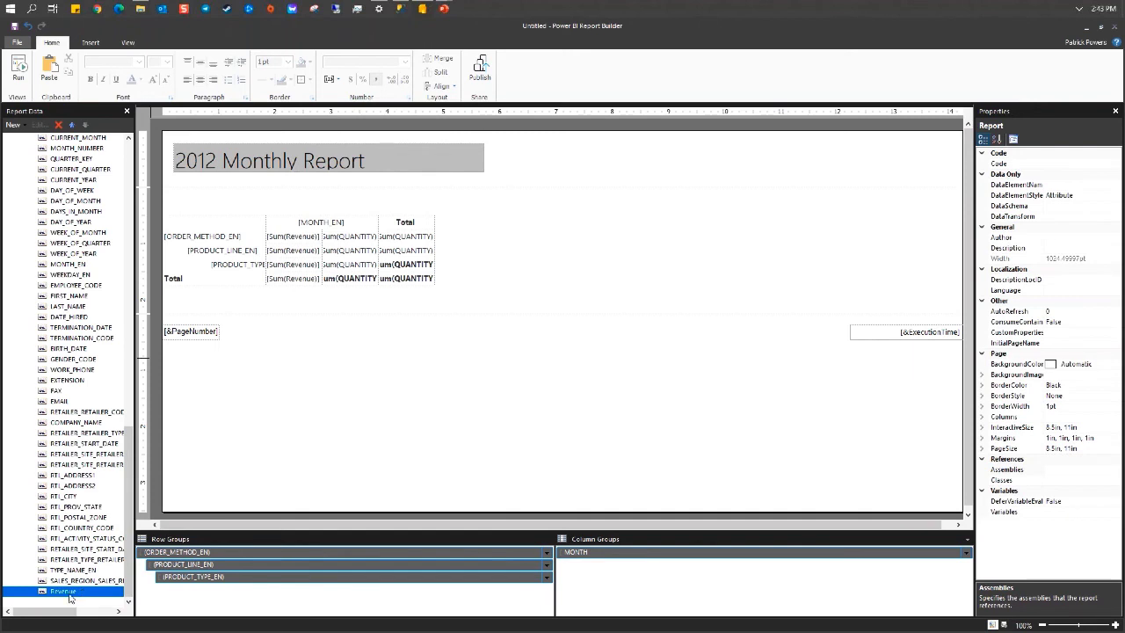
right_click(68, 597)
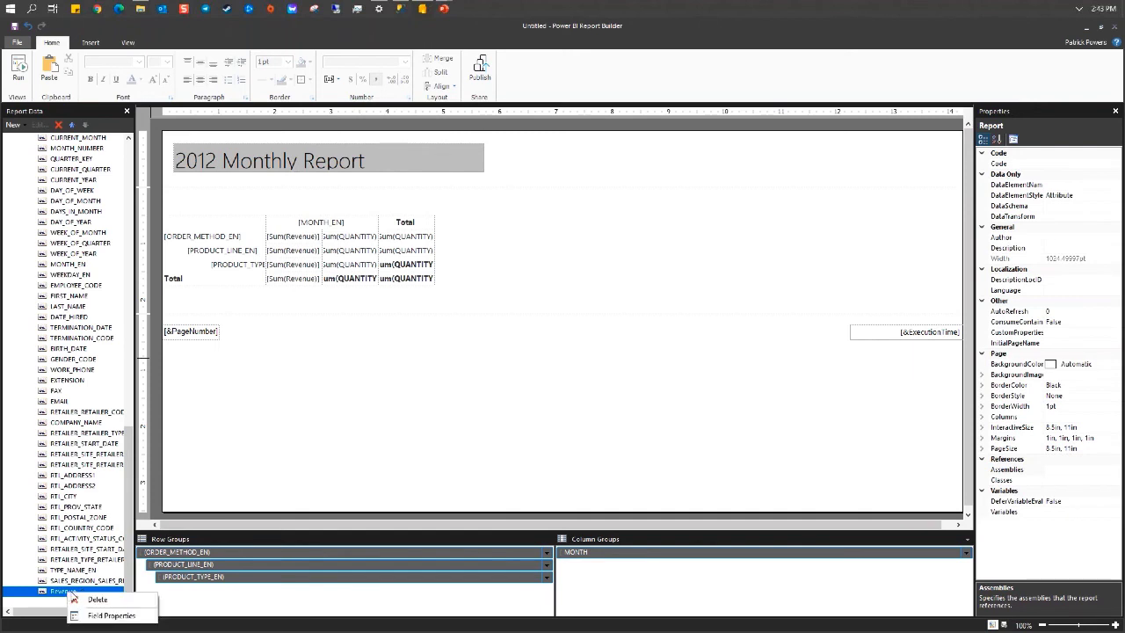
click(106, 616)
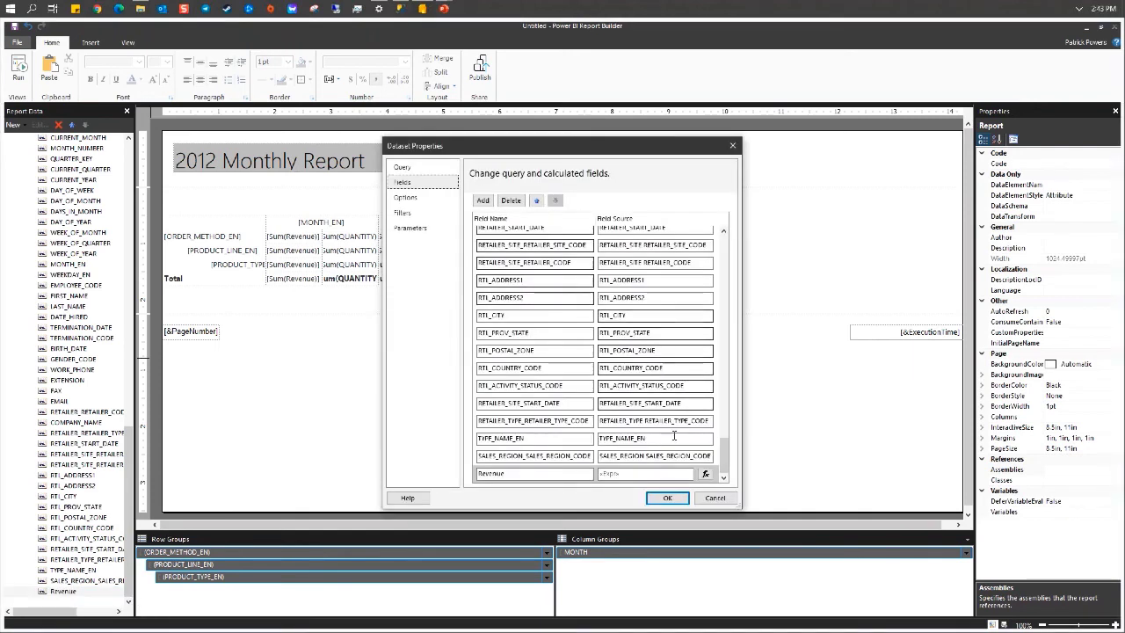
click(705, 473)
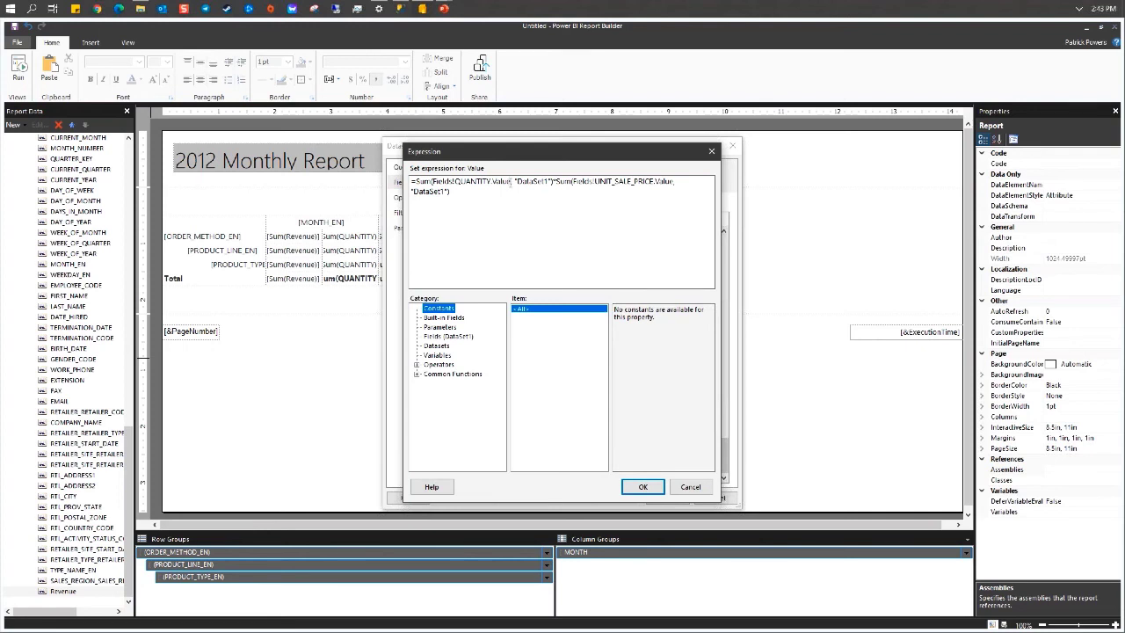
drag(512, 182, 547, 181)
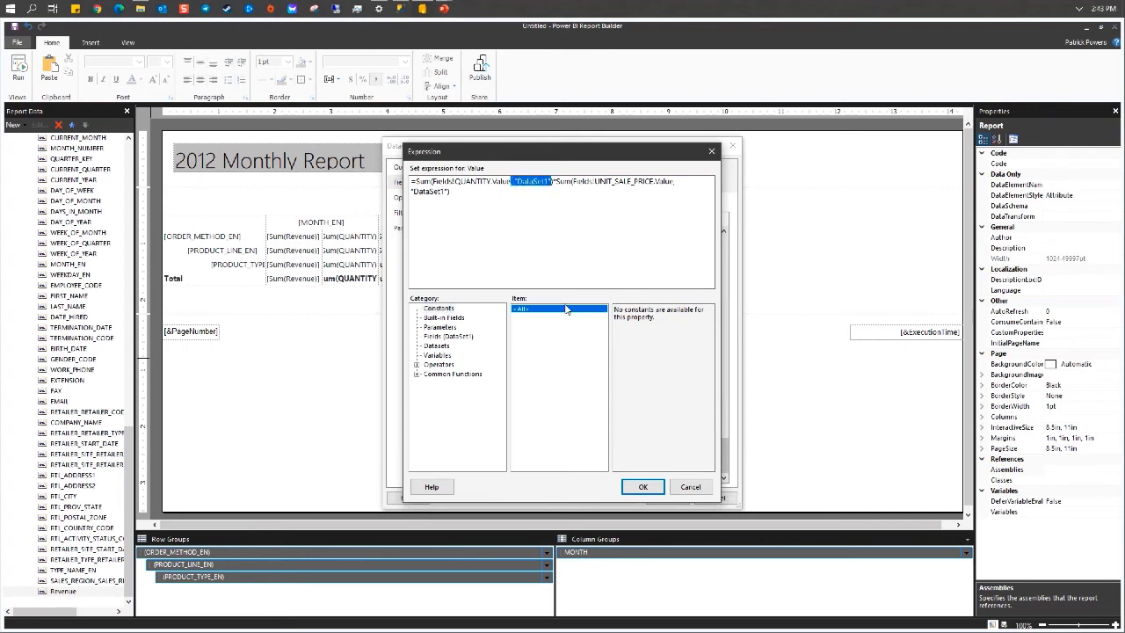
key(Delete)
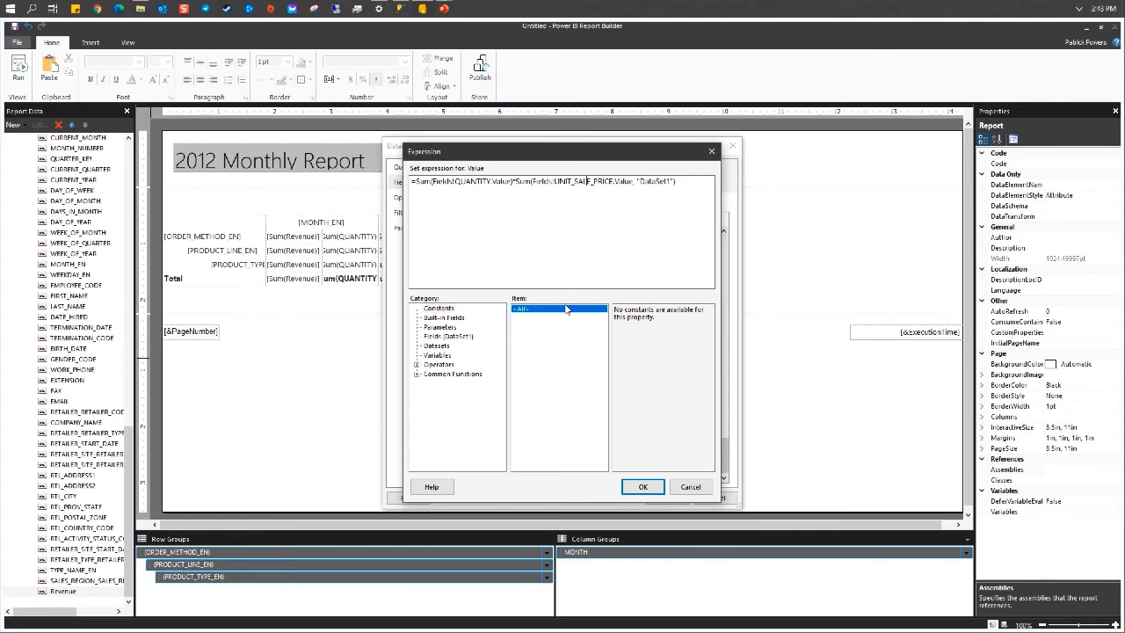
- Remove the "DataSet1" scope from the UNIT_SALE_PRICE sum and apply the expression and dataset properties
key(shift+Right)
key(shift+Right)
key(shift+Right)
key(shift+Right)
key(shift+Right)
key(shift+Right)
key(shift+Right)
key(shift+Right)
key(shift+Right)
key(shift+Right)
key(shift+Right)
key(shift+Right)
key(Delete)
click(637, 493)
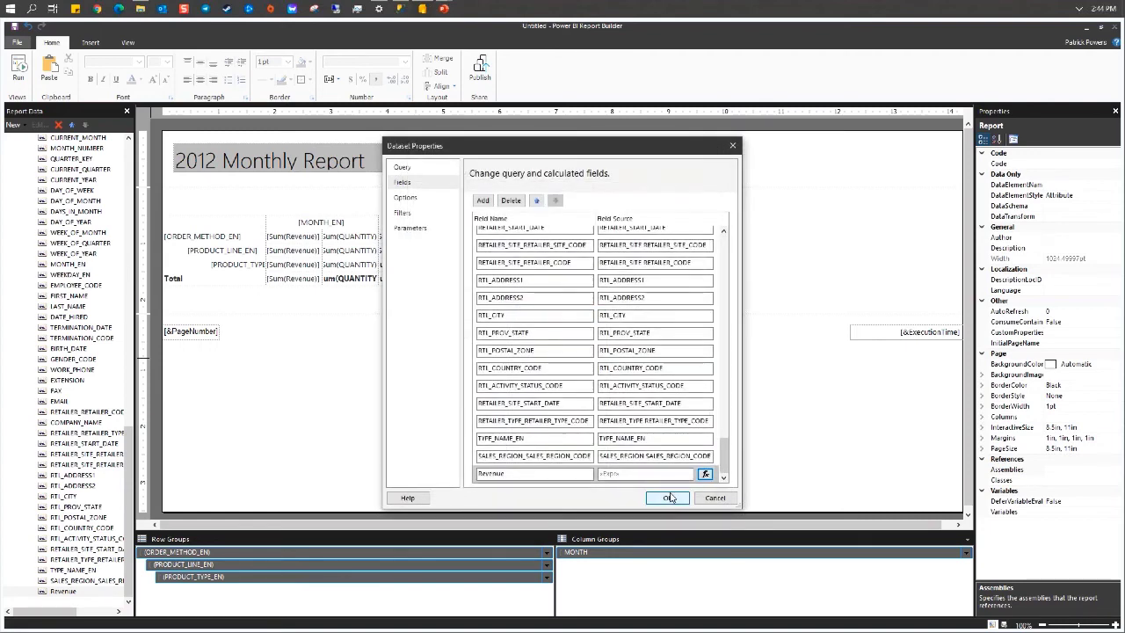
click(668, 497)
- Preview the report again with the edited Revenue expression, check the error details and dismiss them
click(18, 70)
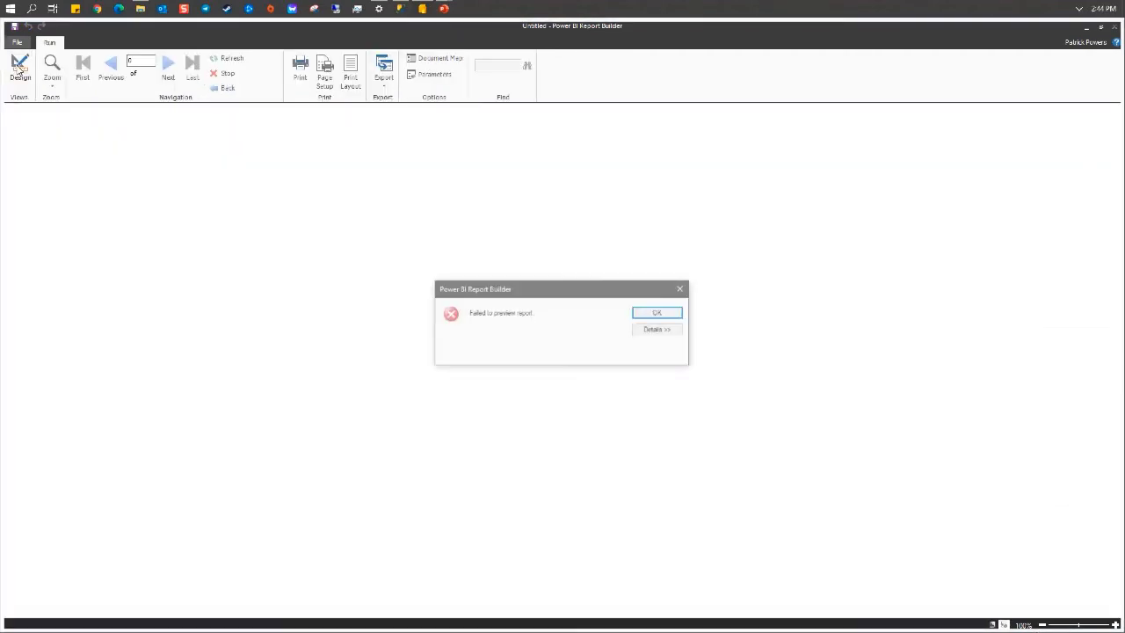
click(674, 330)
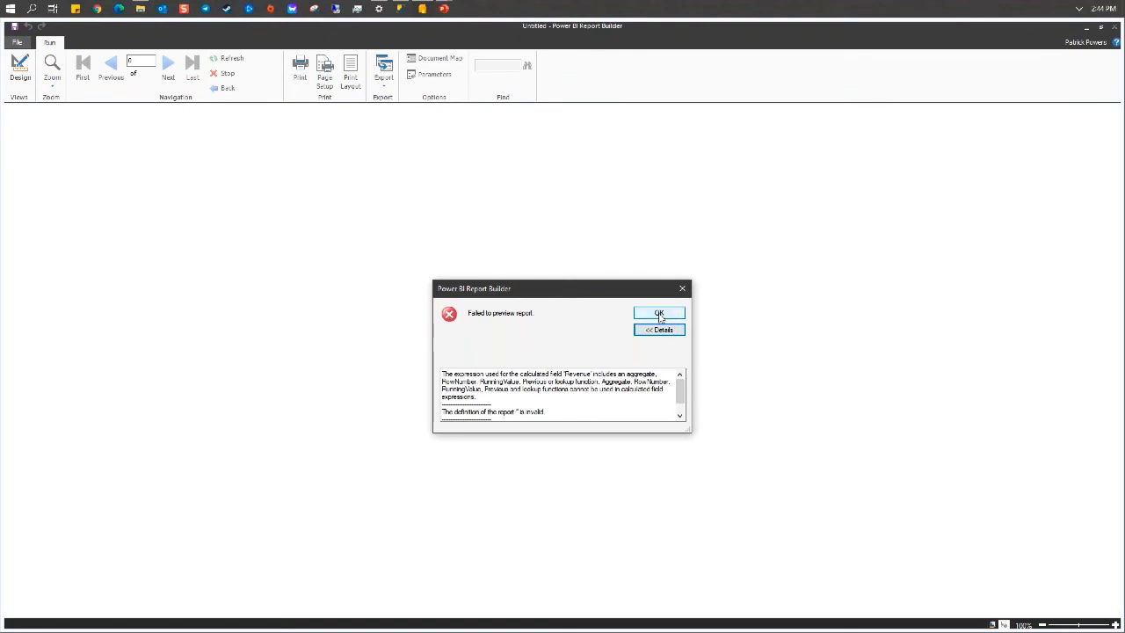
click(660, 315)
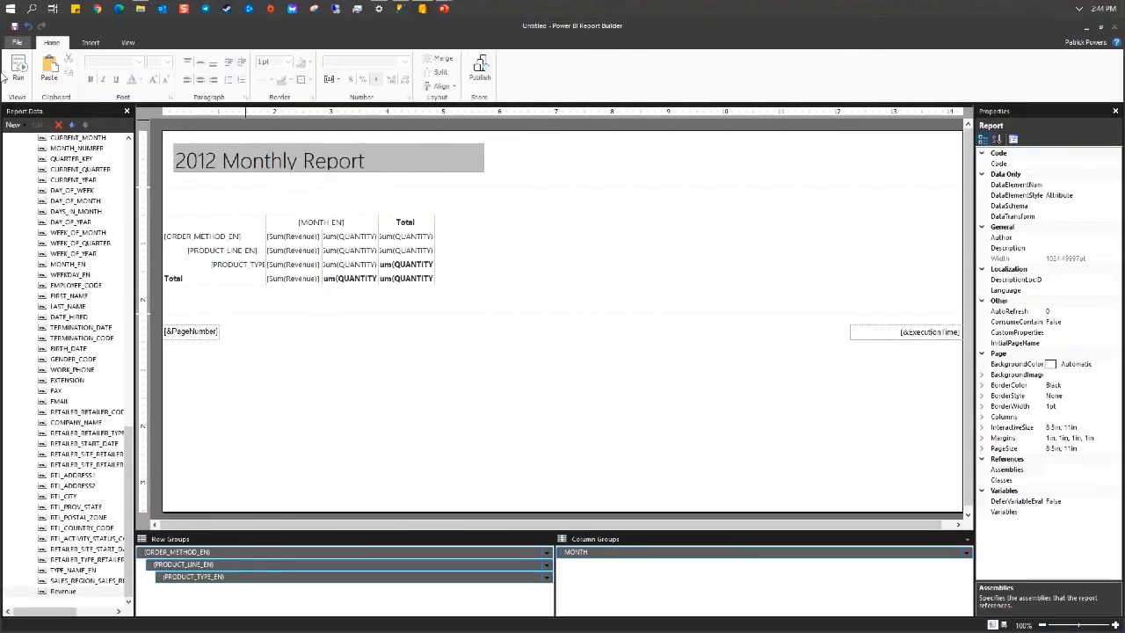
- Delete the Revenue calculated field from the dataset and add a new calculated field named Revenue
click(297, 251)
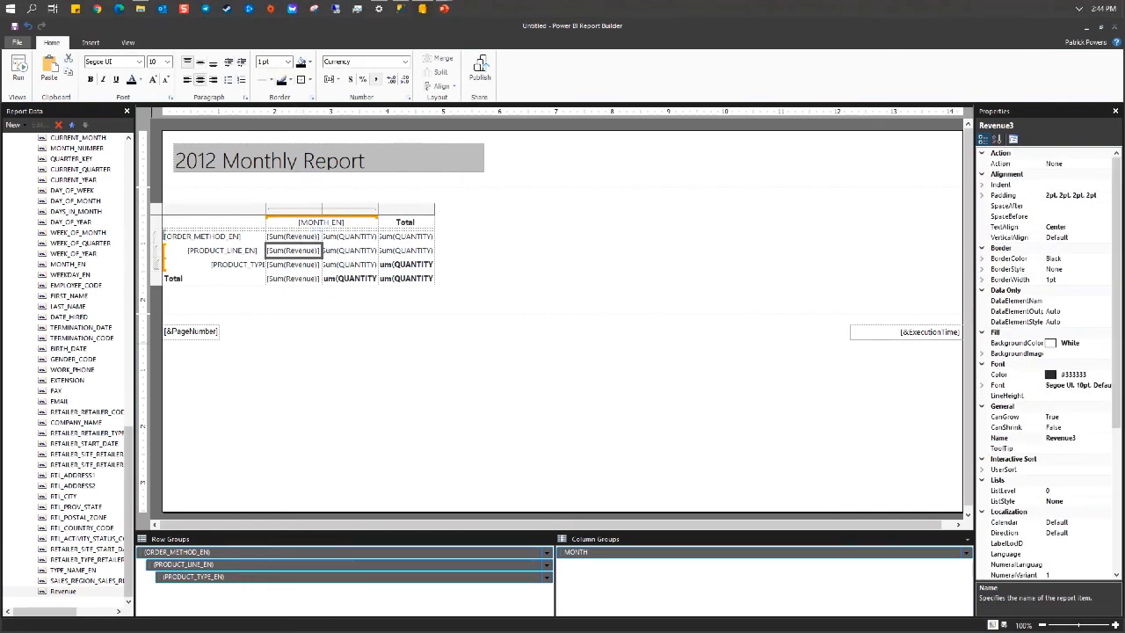
right_click(93, 593)
click(132, 618)
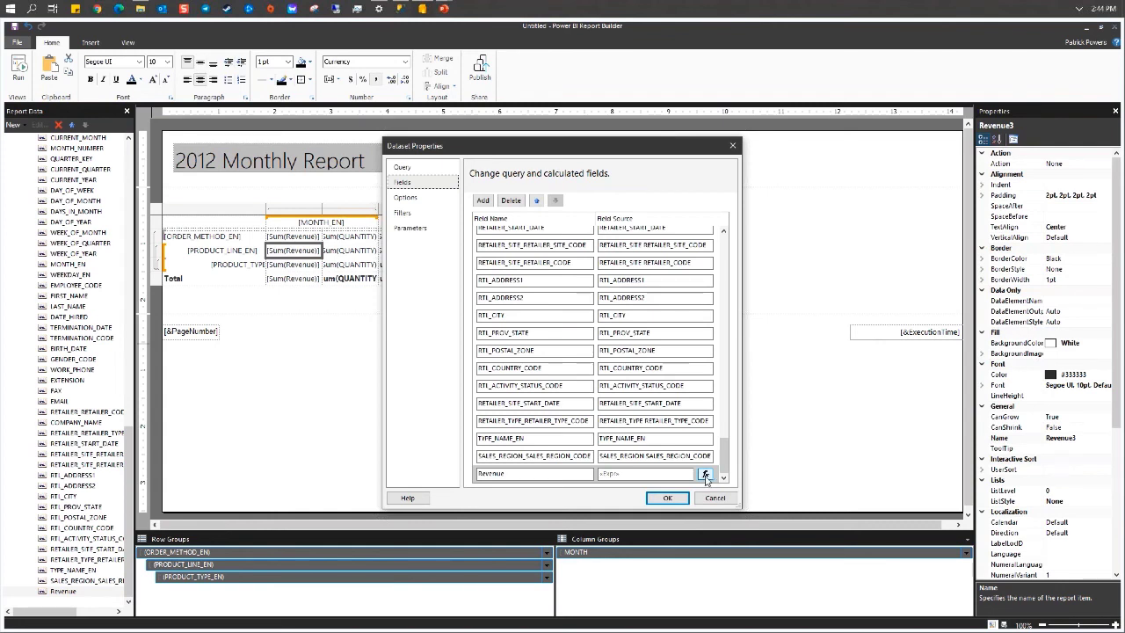
click(564, 476)
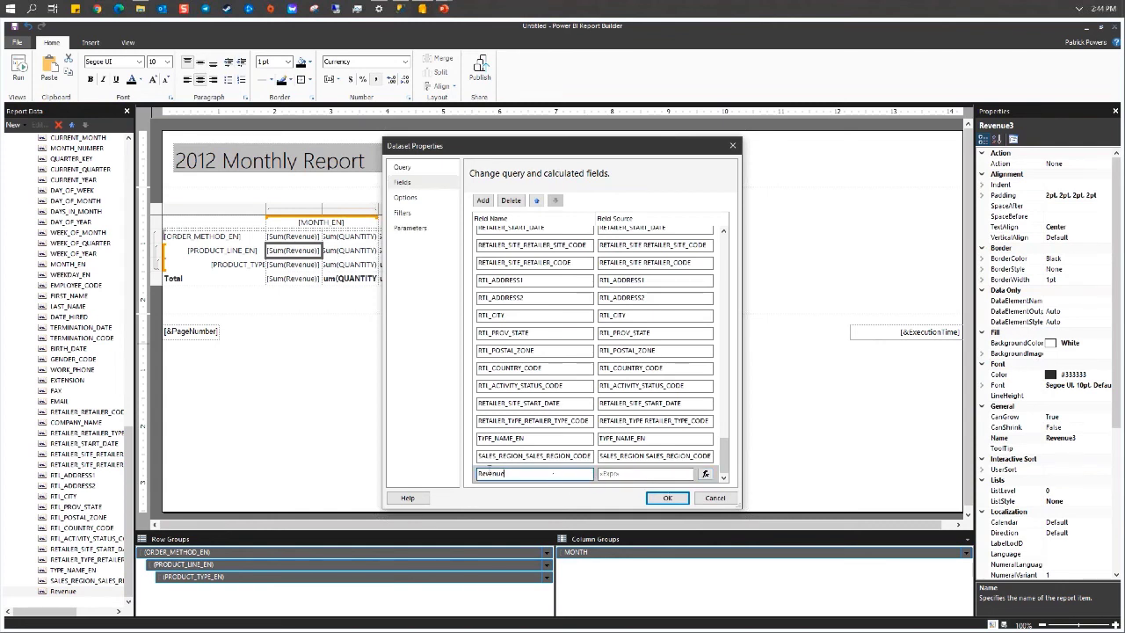
click(511, 200)
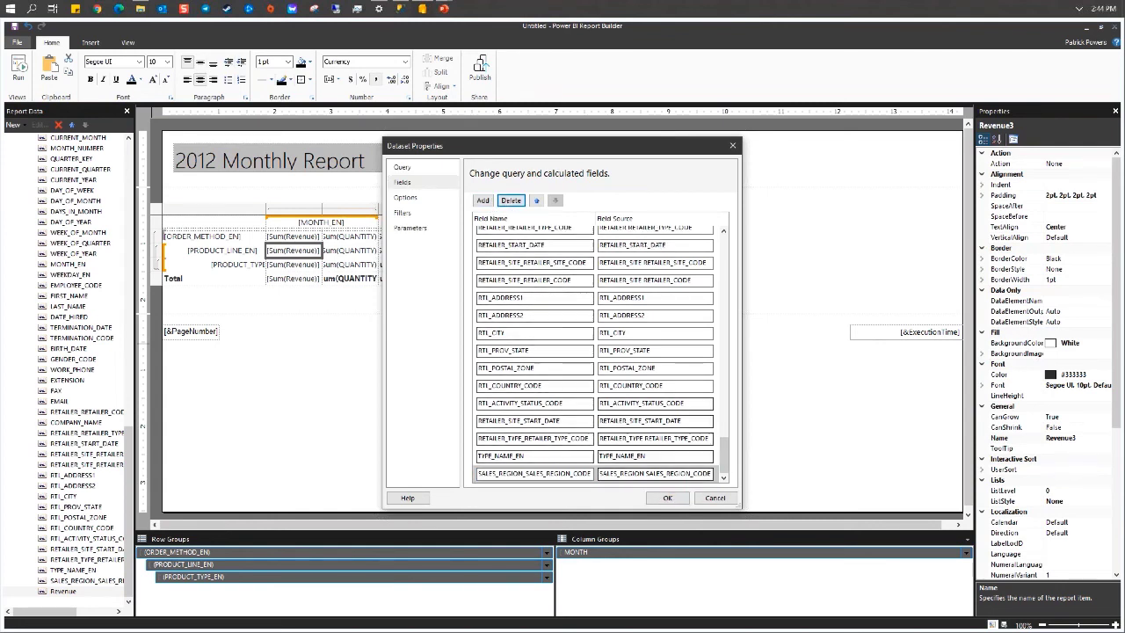
click(482, 201)
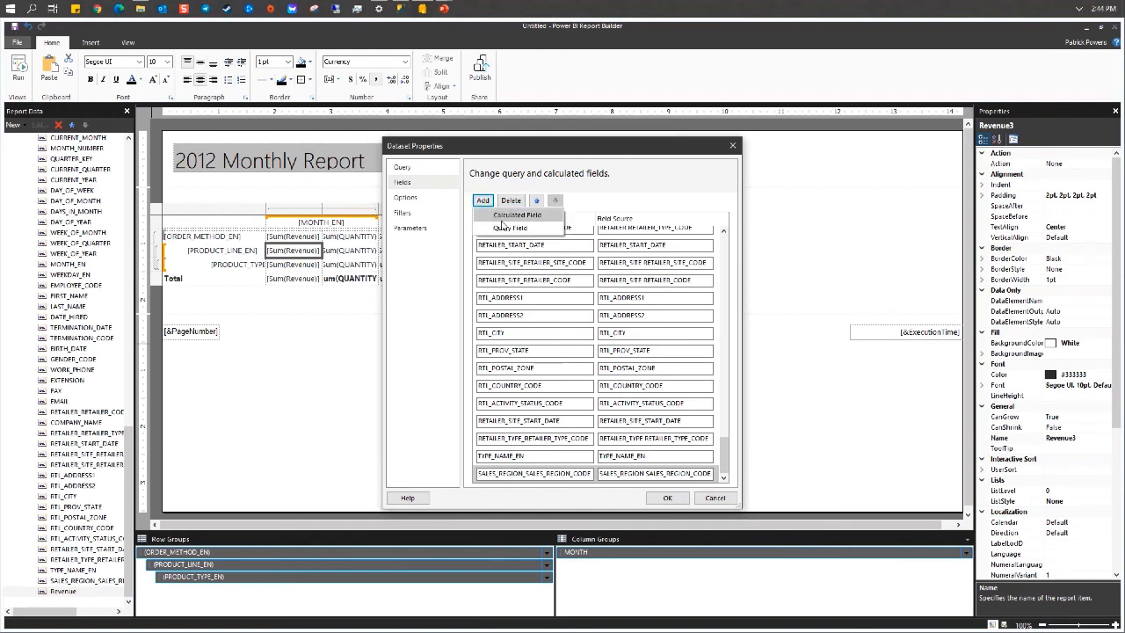
click(510, 216)
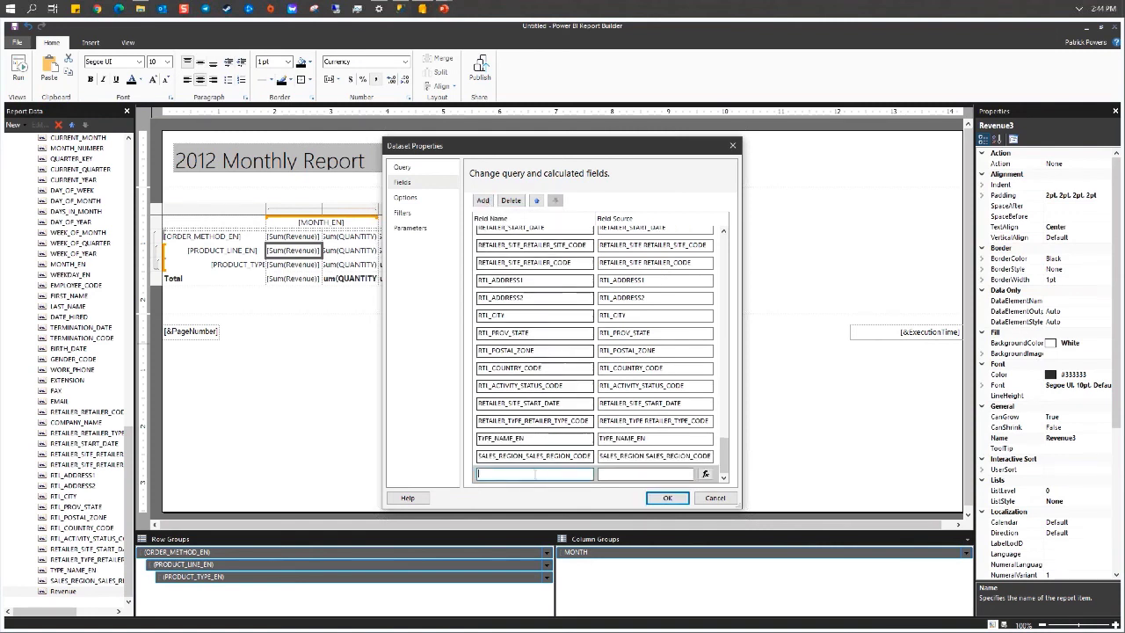
text(Revenue)
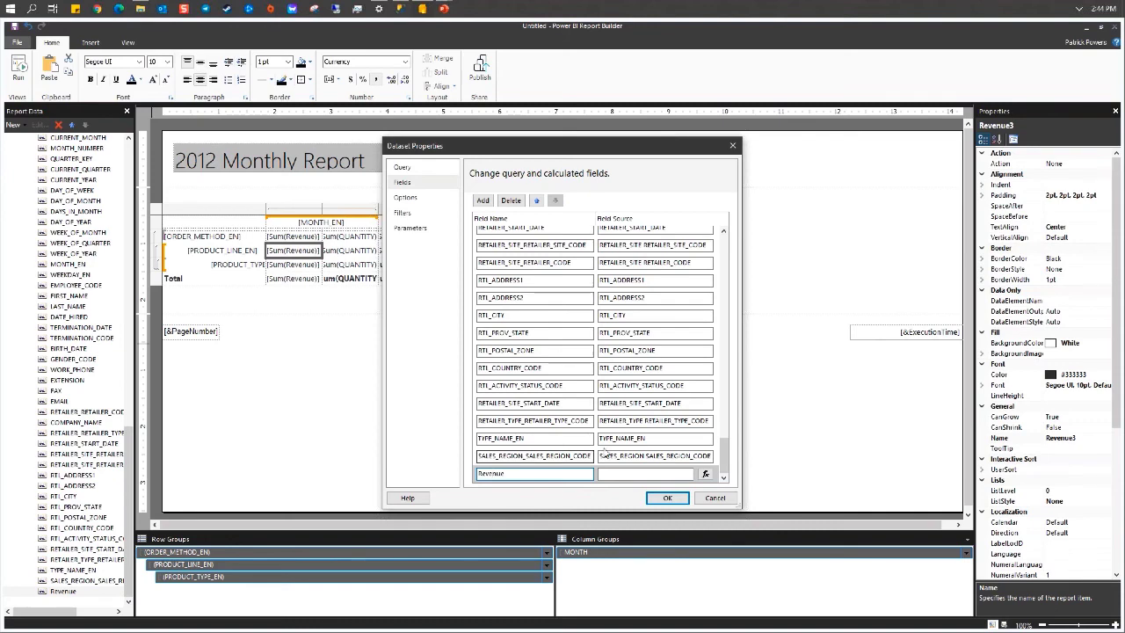
- Set the new Revenue field's expression to the QUANTITY value multiplied by the UNIT_SALE_PRICE value and apply the dataset properties
click(704, 475)
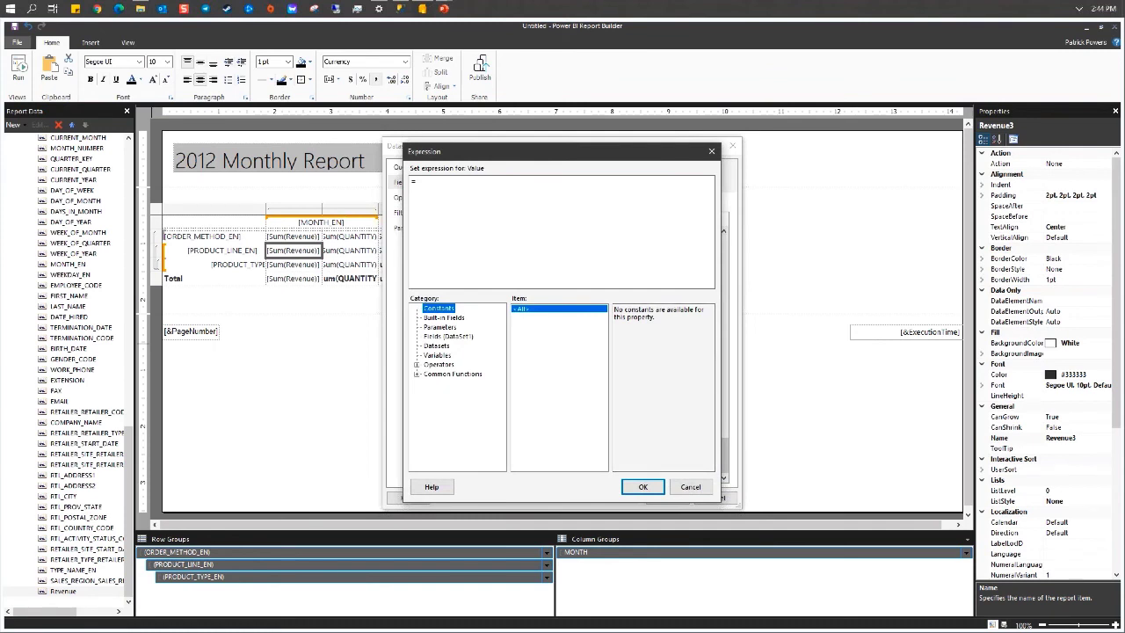
click(448, 335)
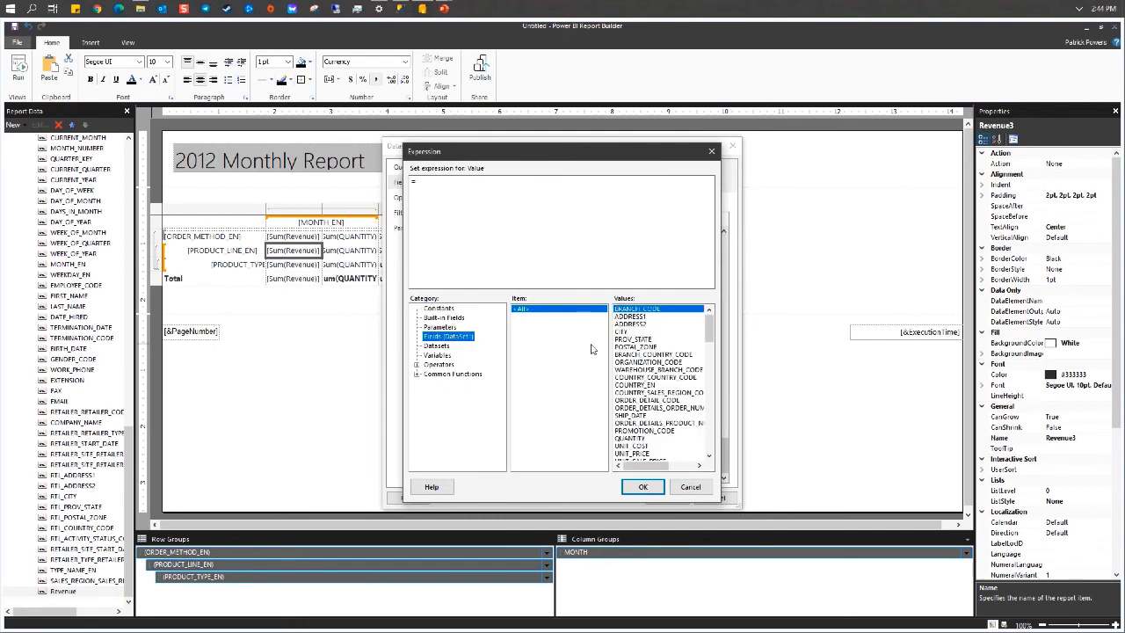
mouse_move(705, 332)
mouse_down()
mouse_move(710, 369)
mouse_move(709, 352)
mouse_up()
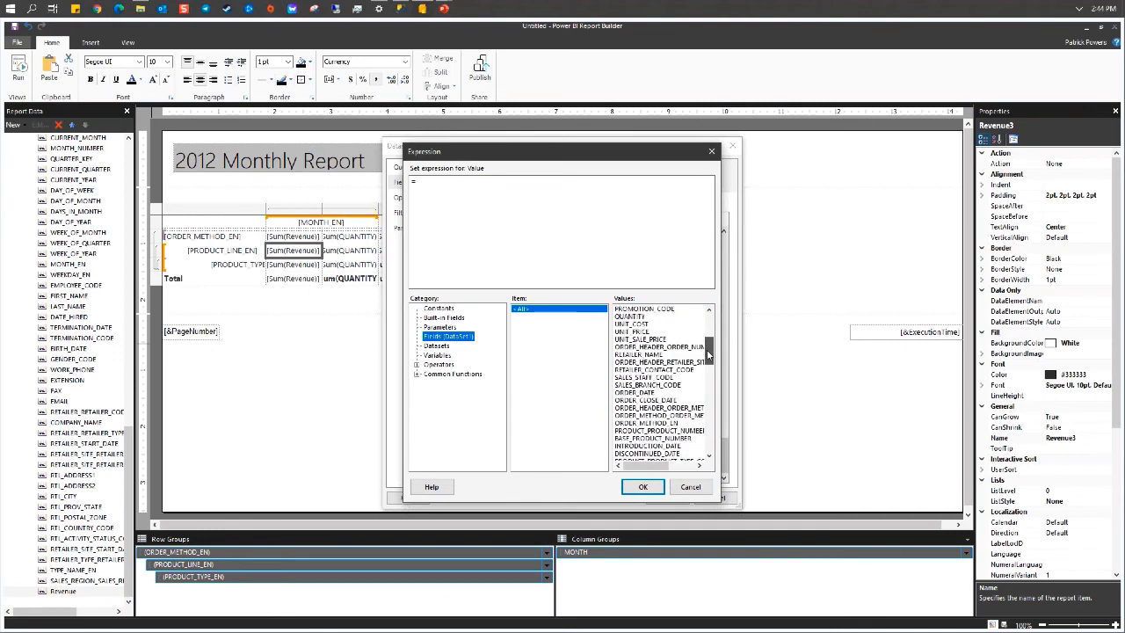
double_click(637, 316)
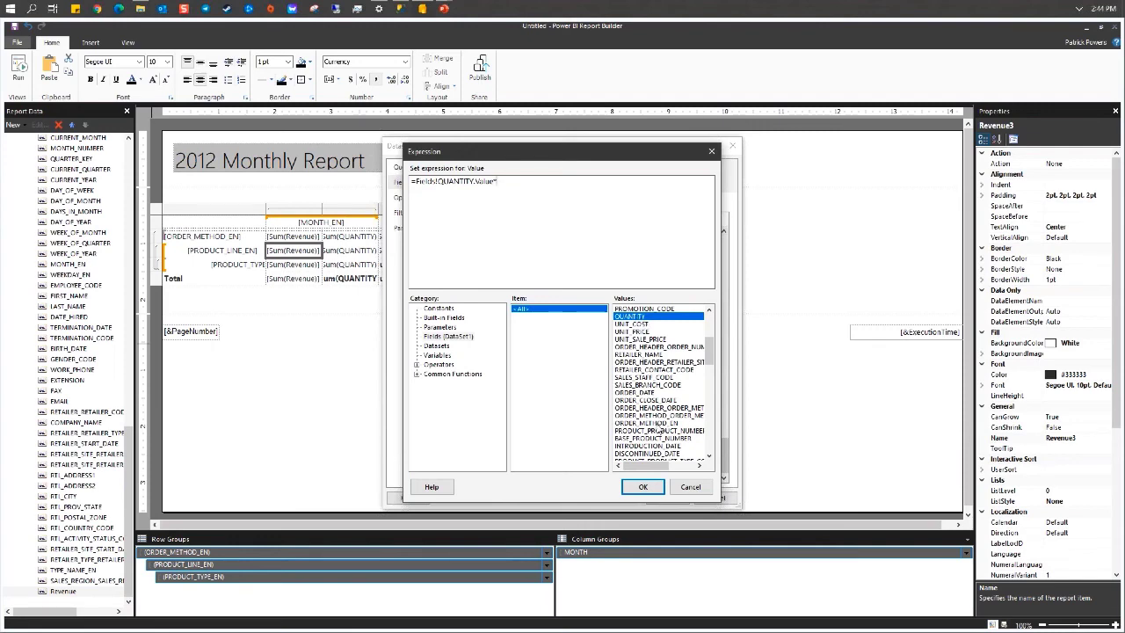
scroll(658, 416, down, 8)
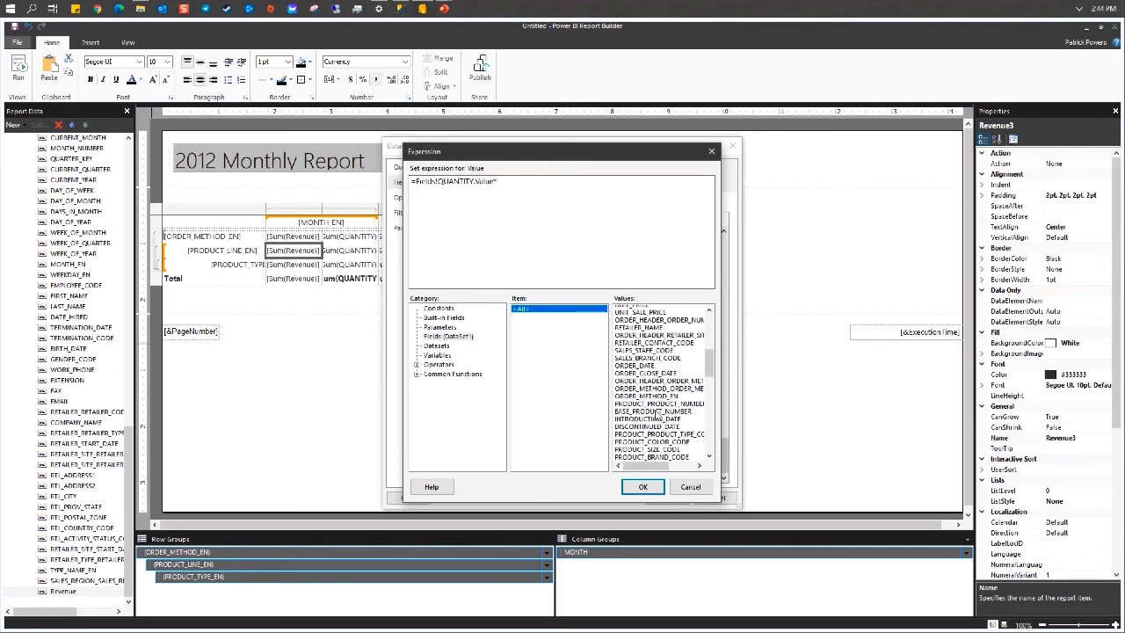
scroll(657, 415, down, 3)
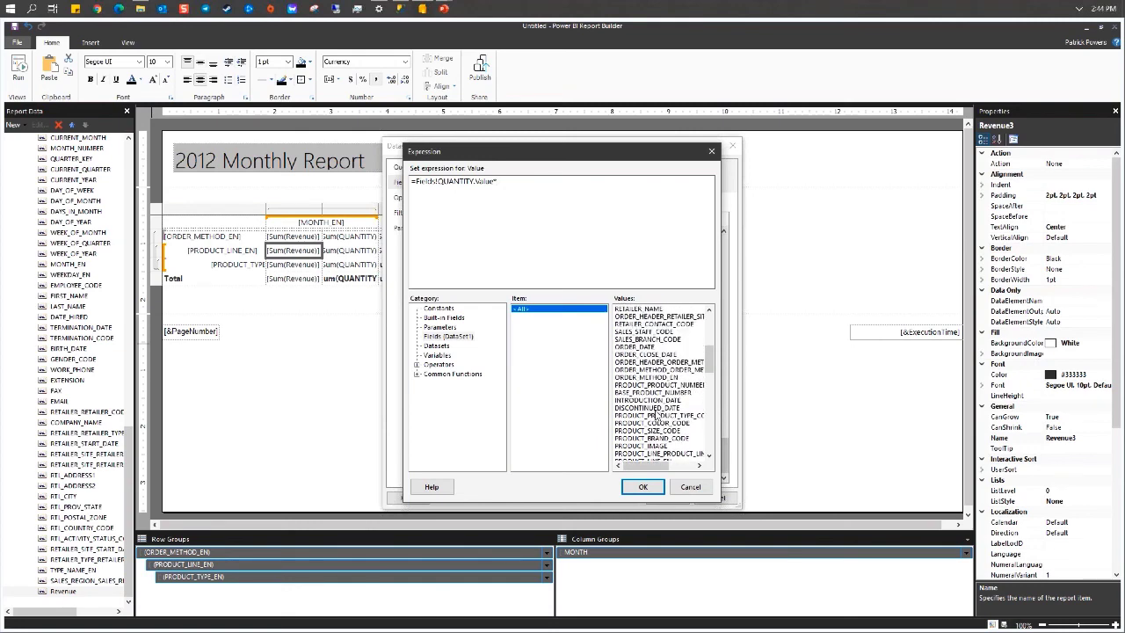
scroll(642, 343, up, 10)
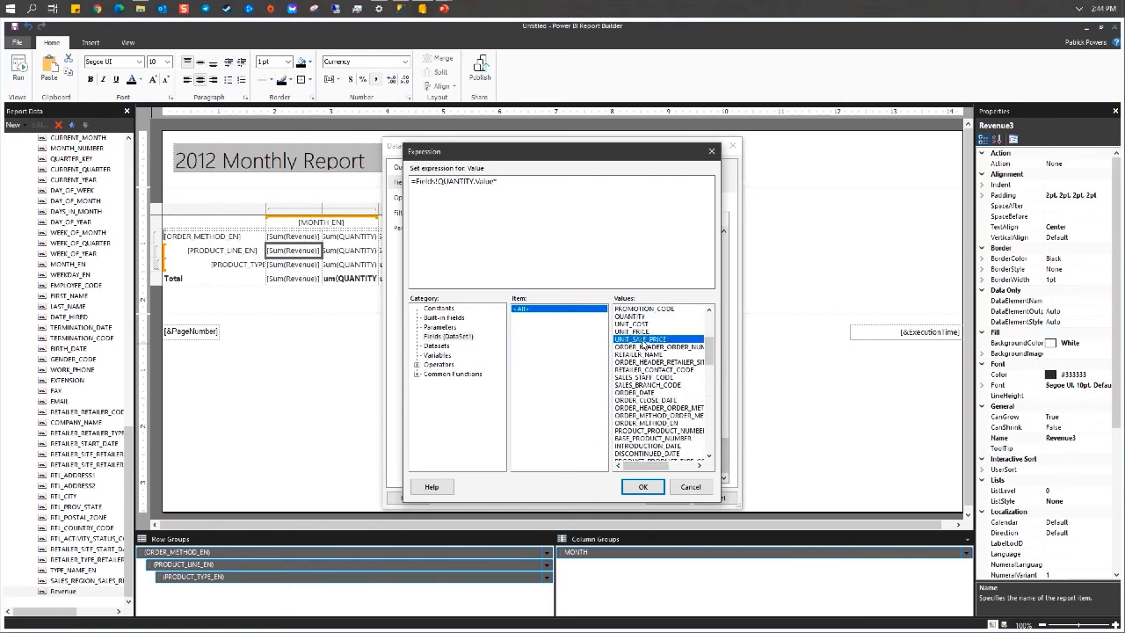
double_click(641, 339)
click(643, 488)
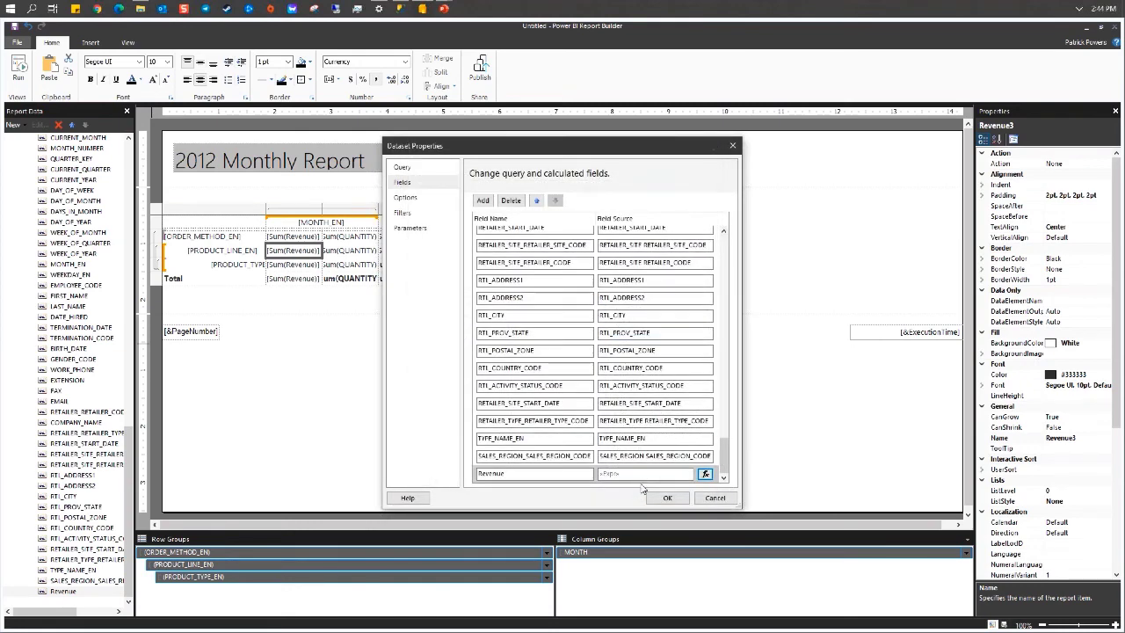
click(665, 499)
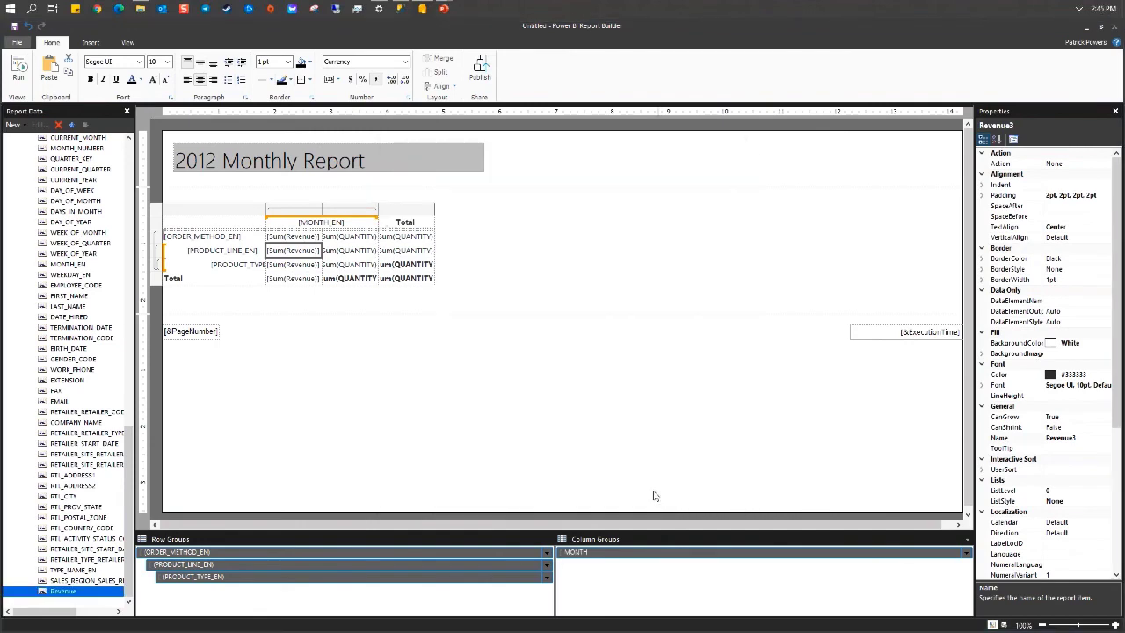
- Clear the Sum(Revenue) entries from the order method, product line, product type and Total rows of the matrix
double_click(291, 237)
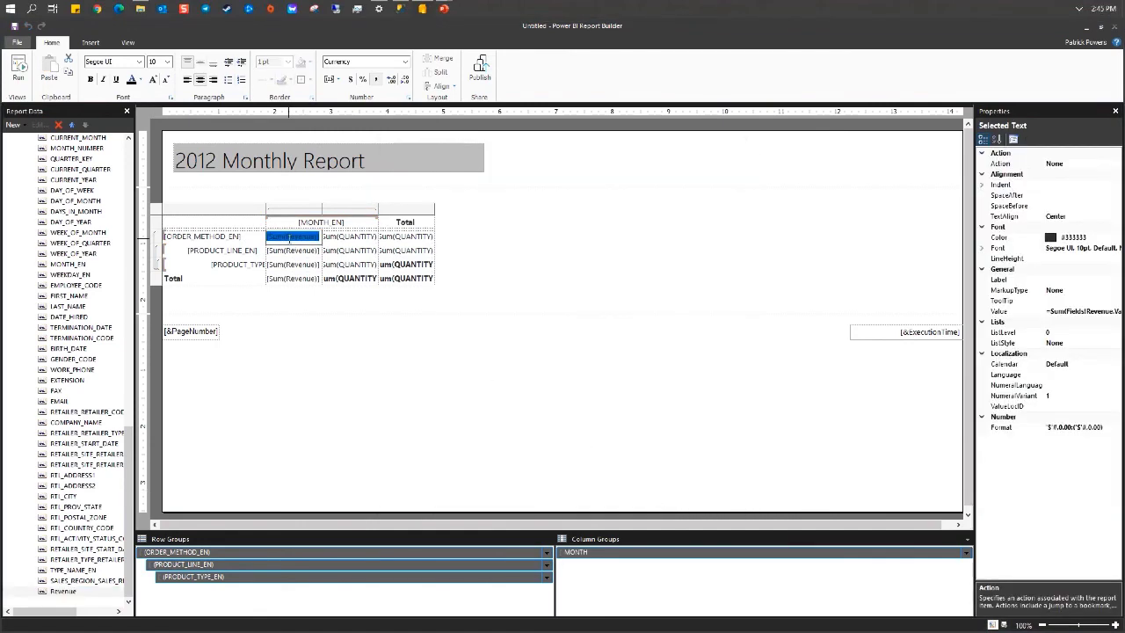
double_click(280, 250)
key(ctrl+c)
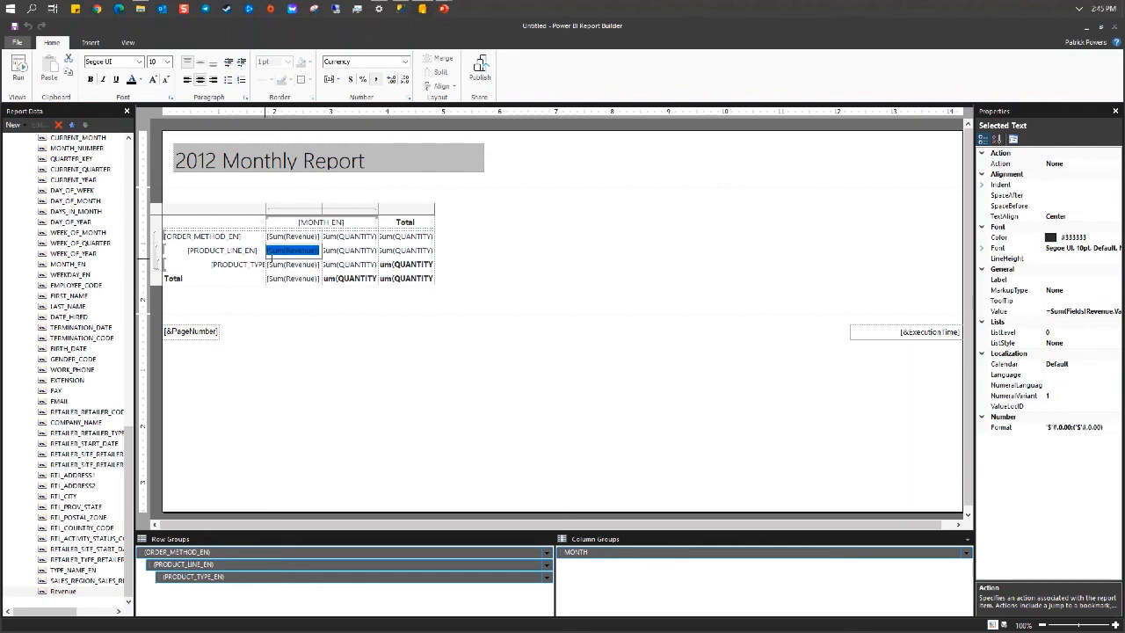
click(271, 263)
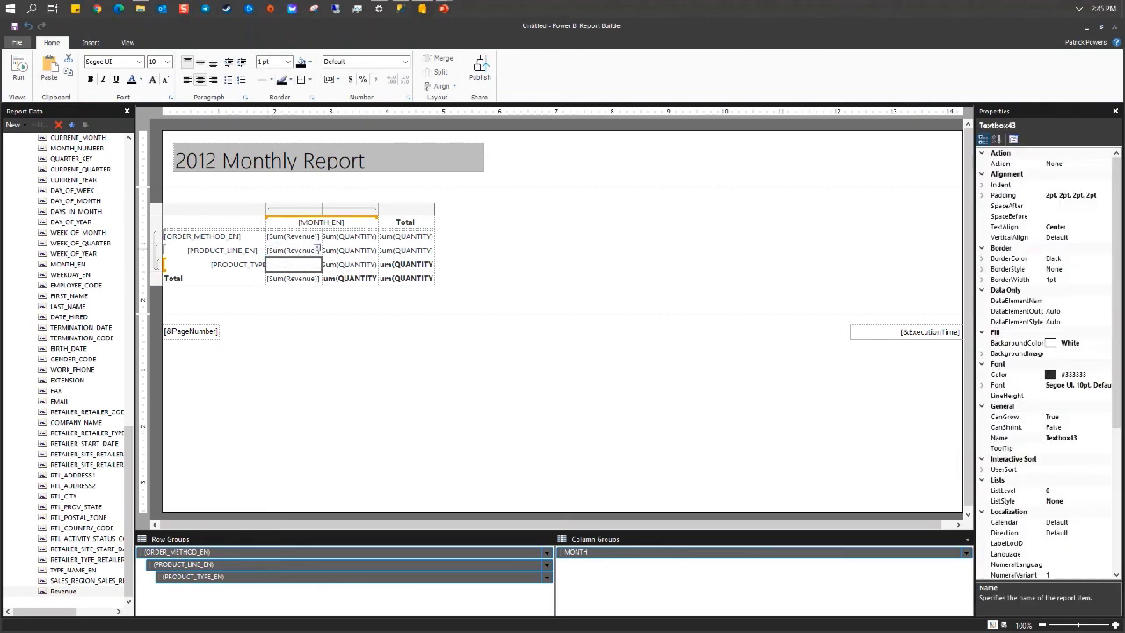
click(294, 251)
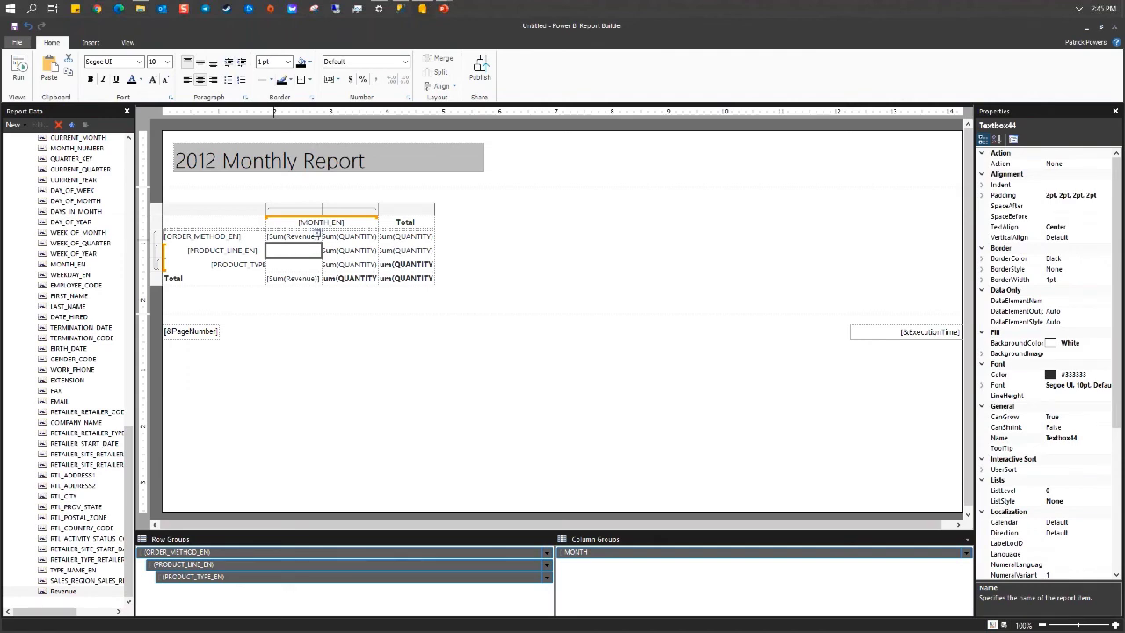
click(274, 237)
key(Delete)
click(272, 278)
key(Delete)
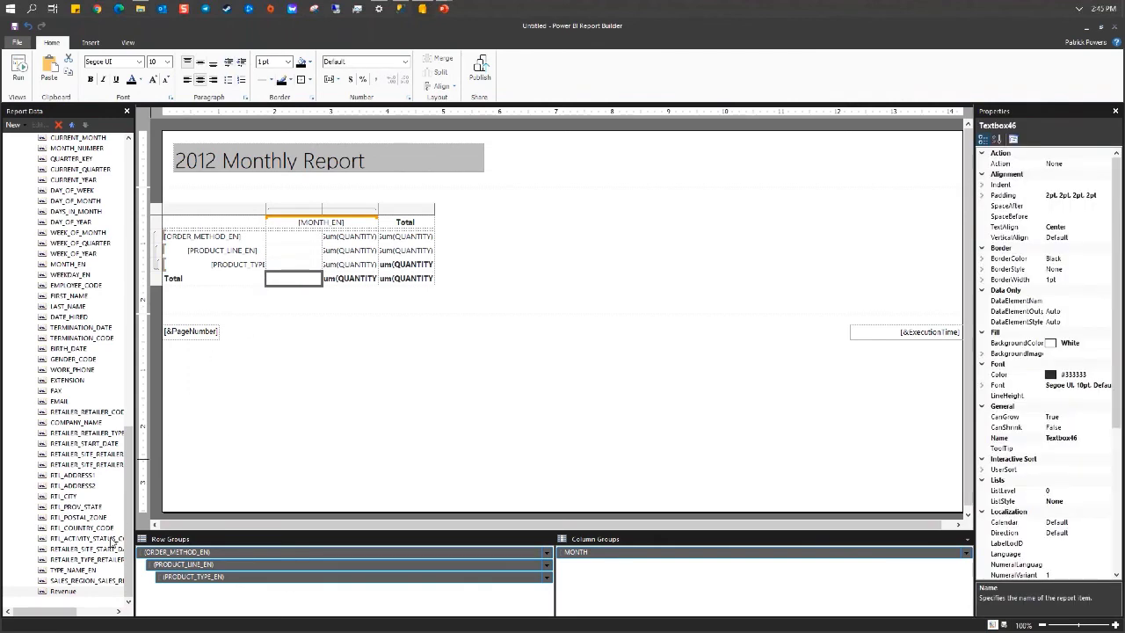
- Place the new Revenue field in the product type row and copy it to the order method, product line and Total rows
drag(81, 593, 290, 240)
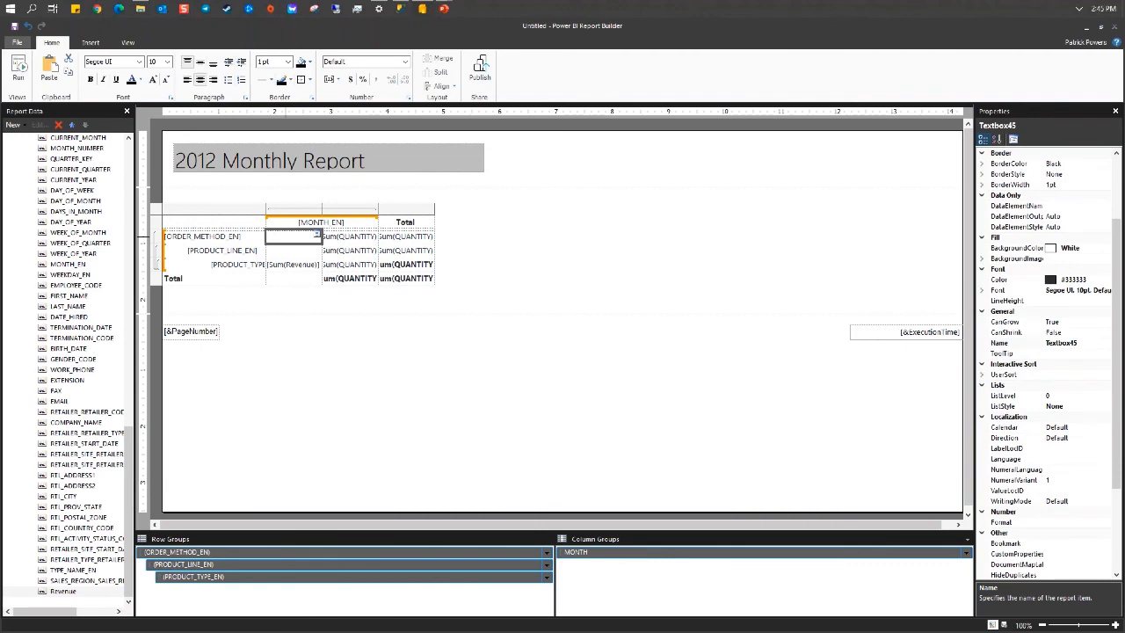
click(278, 269)
click(285, 238)
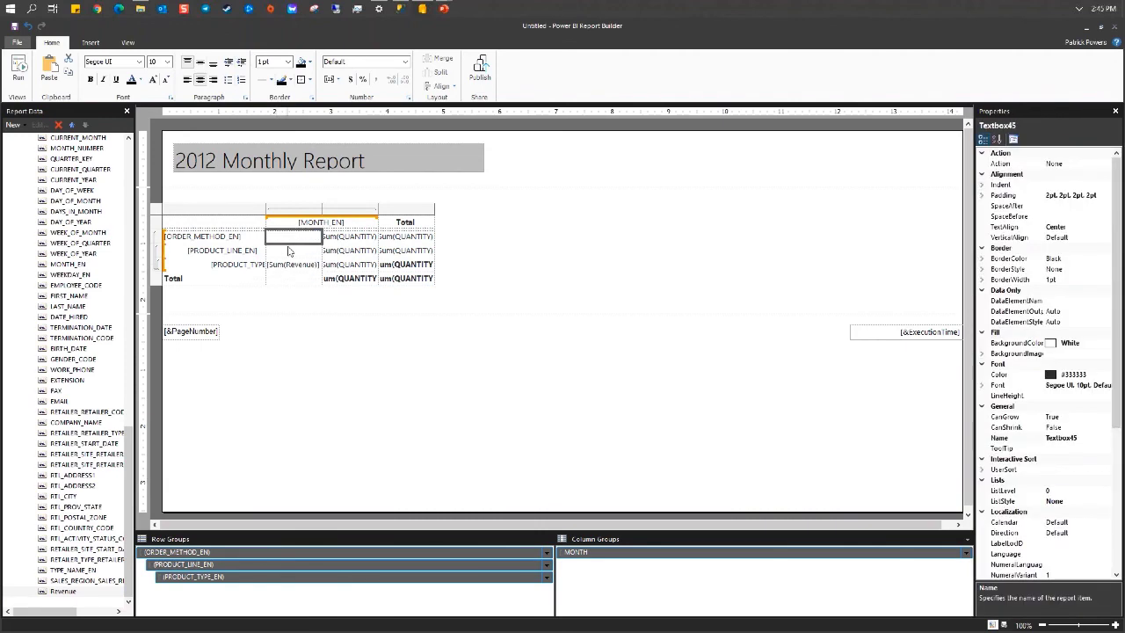
key(ctrl+v)
click(289, 249)
key(ctrl+v)
click(292, 280)
key(ctrl+v)
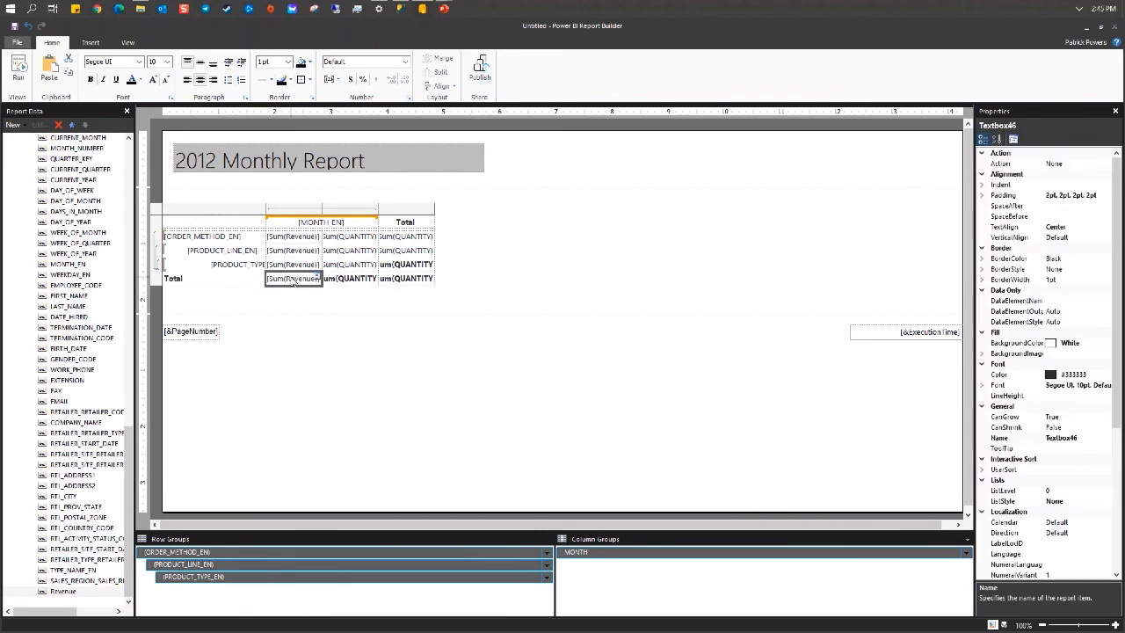
- Format all four Sum(Revenue) cells of the matrix as Currency
double_click(303, 236)
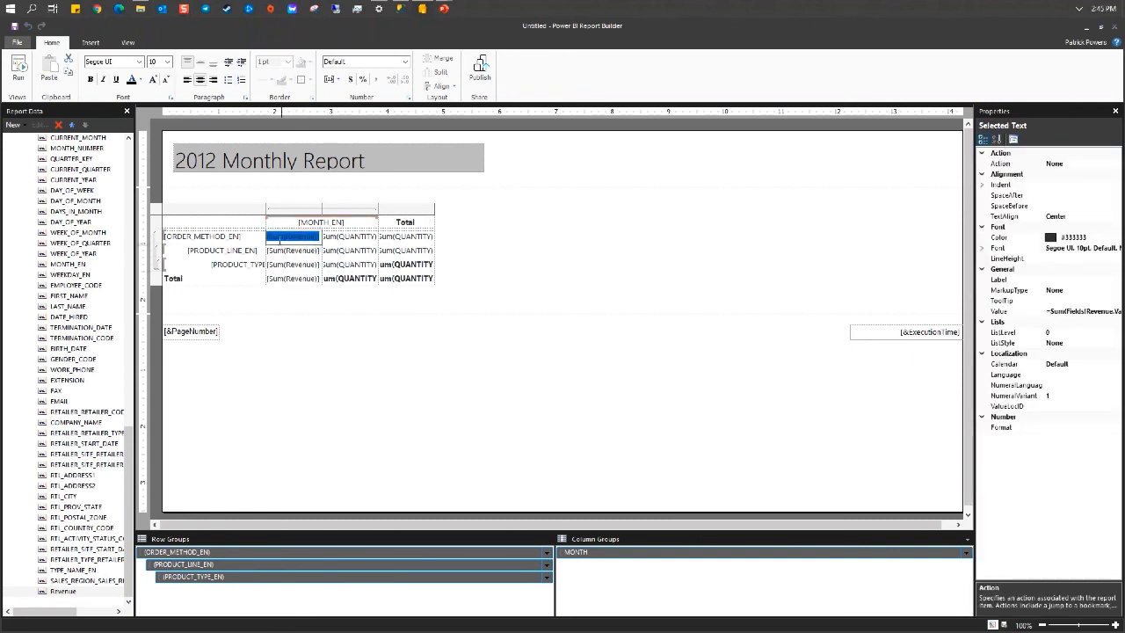
drag(279, 245, 284, 282)
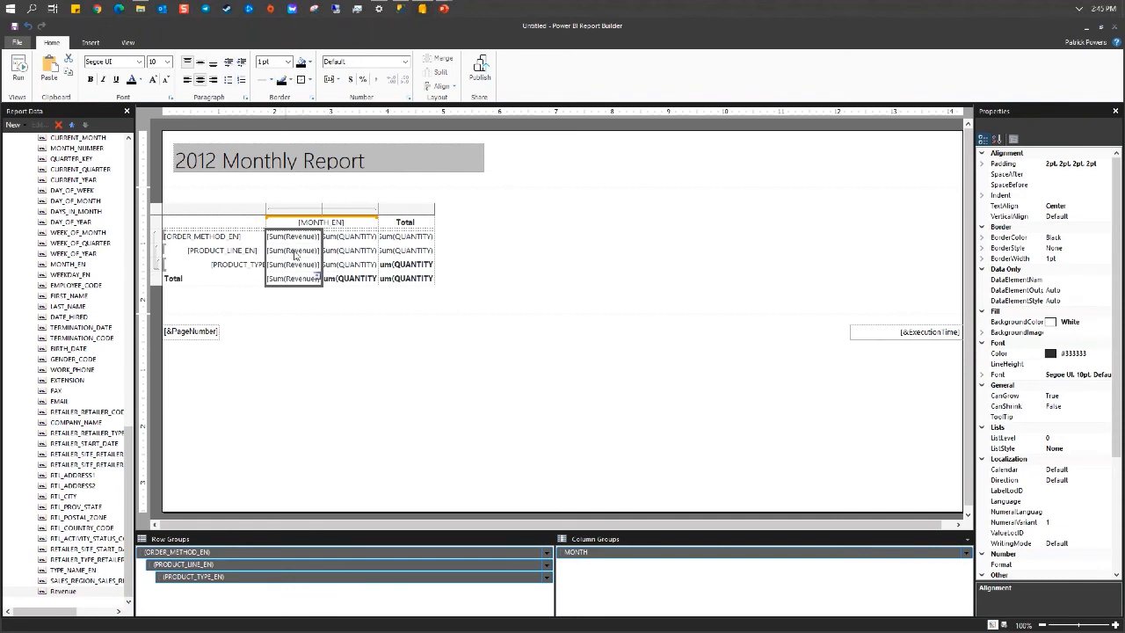
click(405, 62)
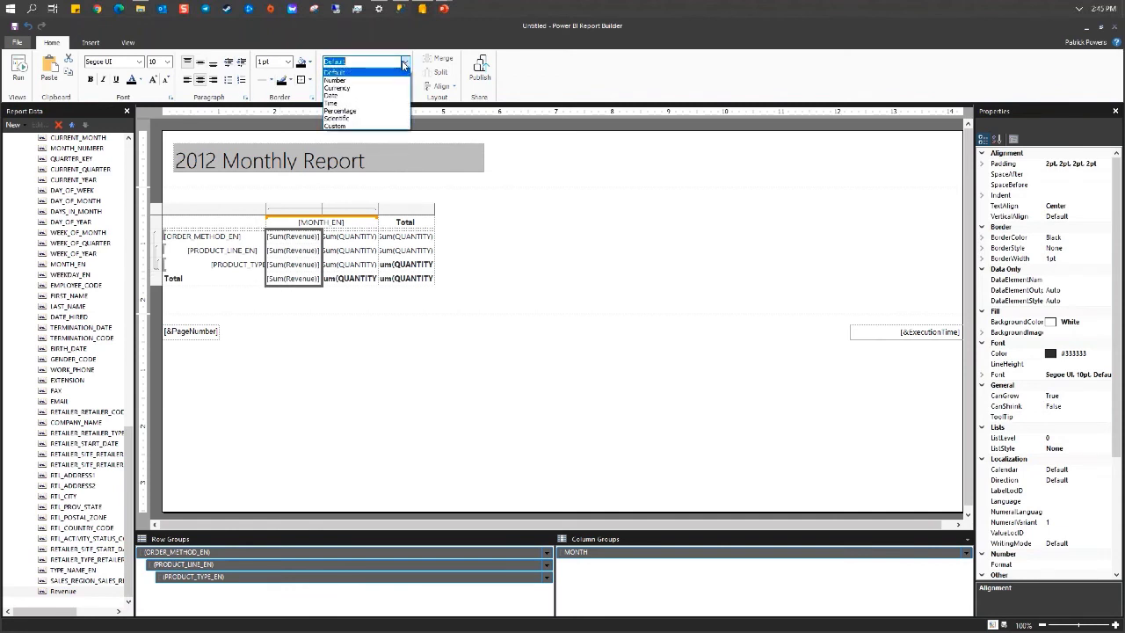
click(352, 88)
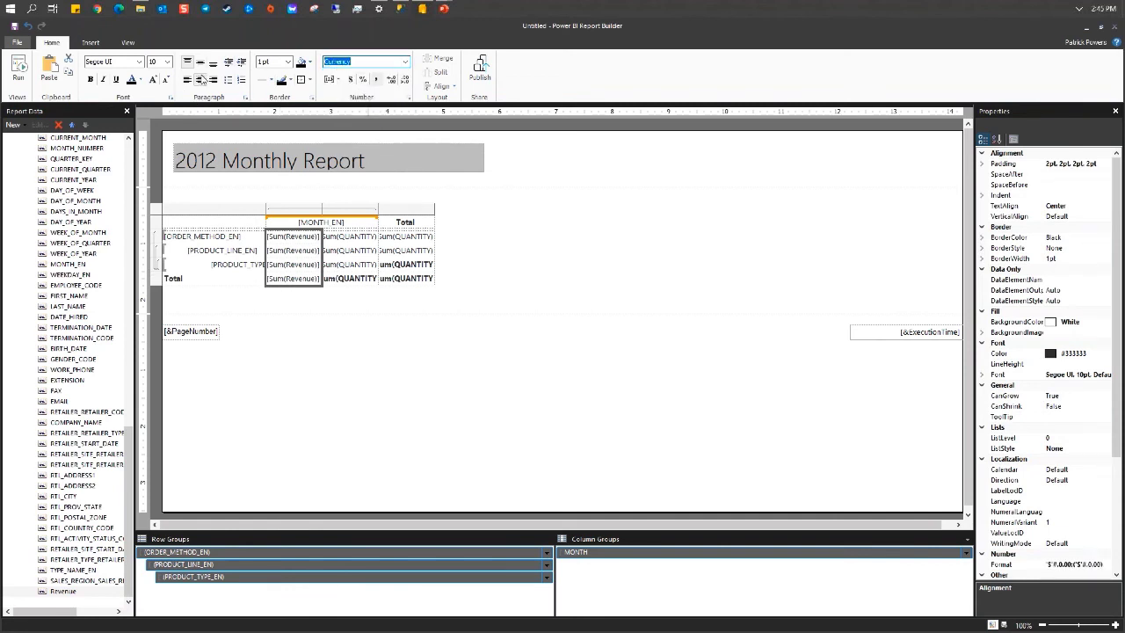
- Preview the report, expand E-mail and its Camping Equipment group to check the detail rows, and collapse both again
click(20, 77)
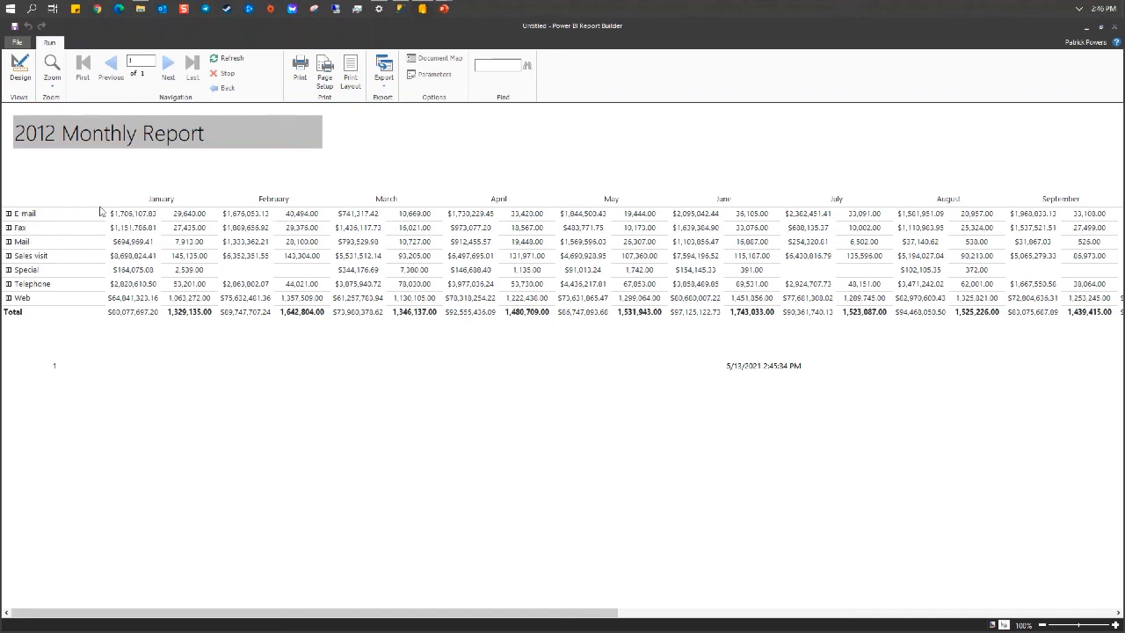
click(7, 214)
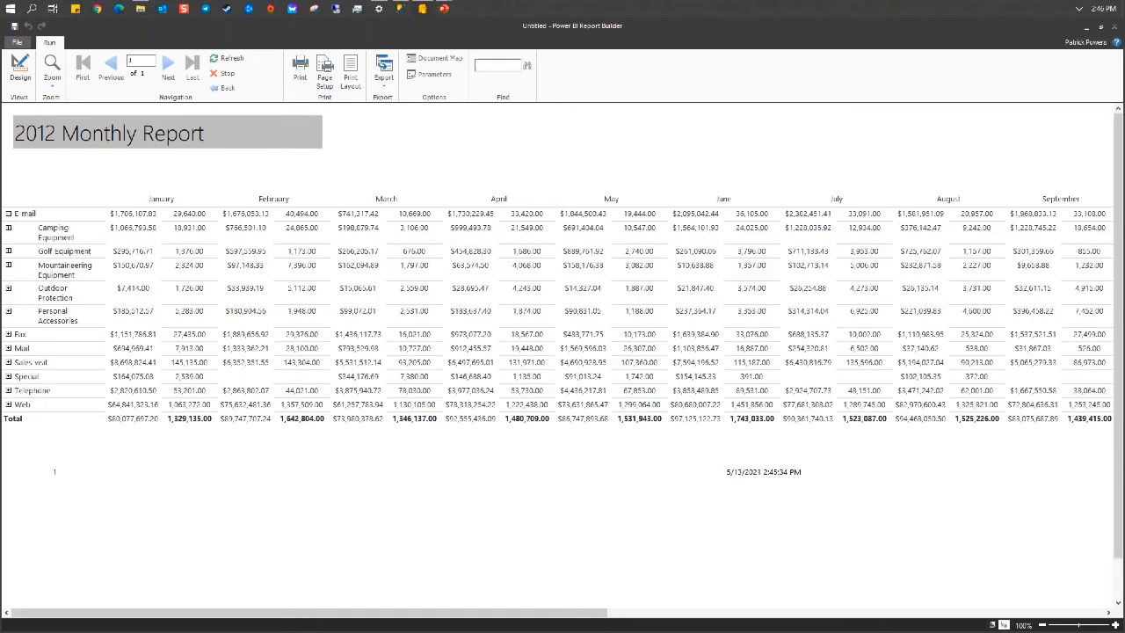
click(8, 228)
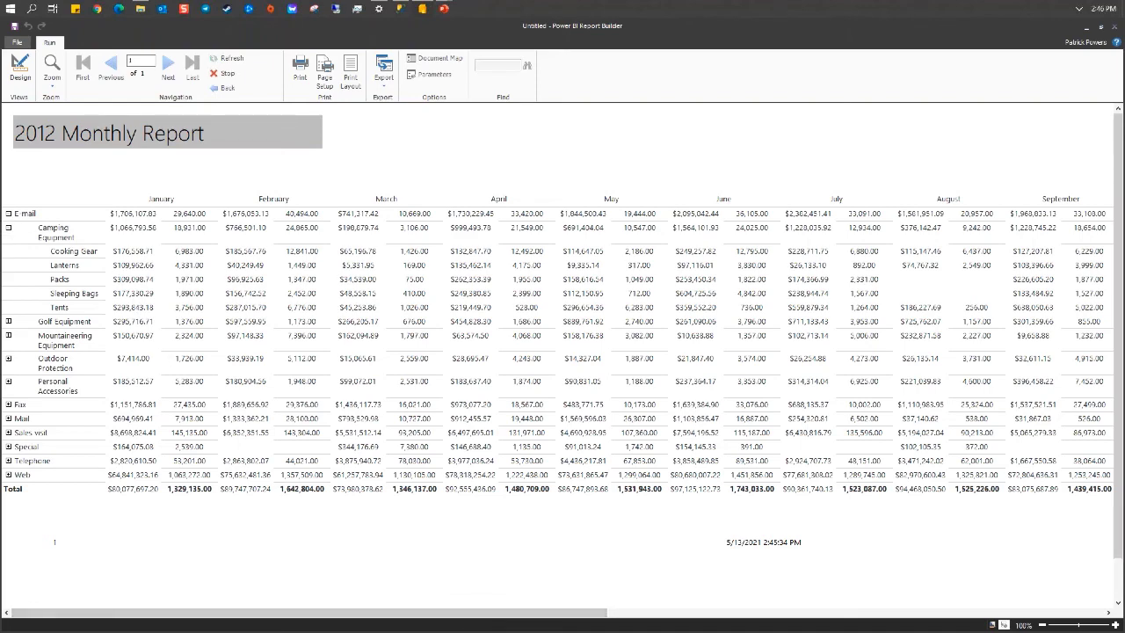
click(9, 230)
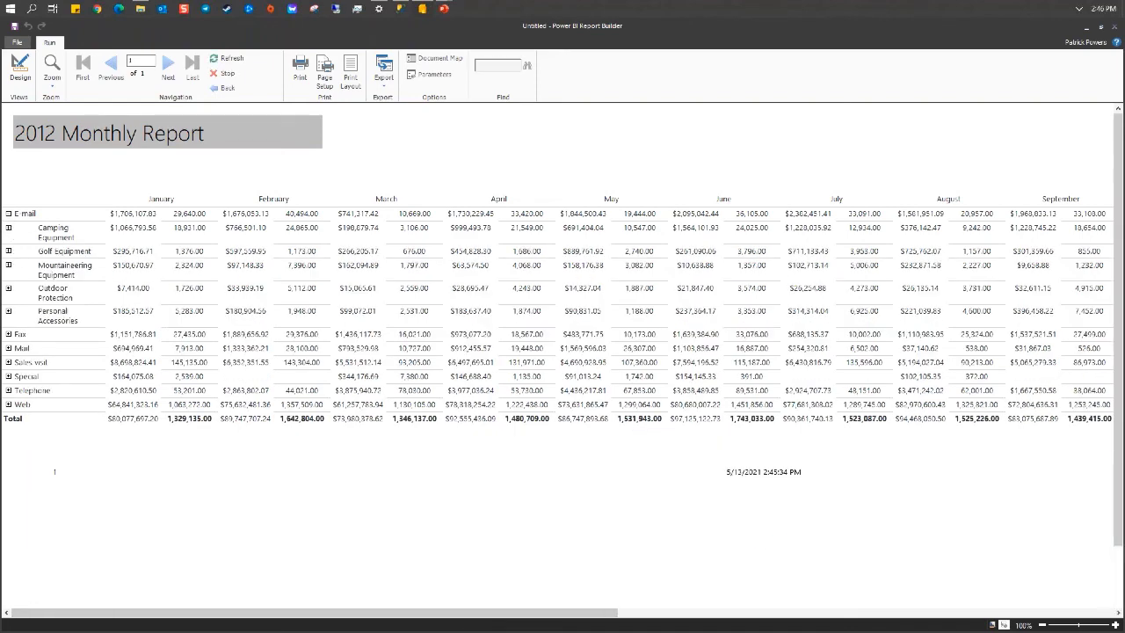
click(8, 214)
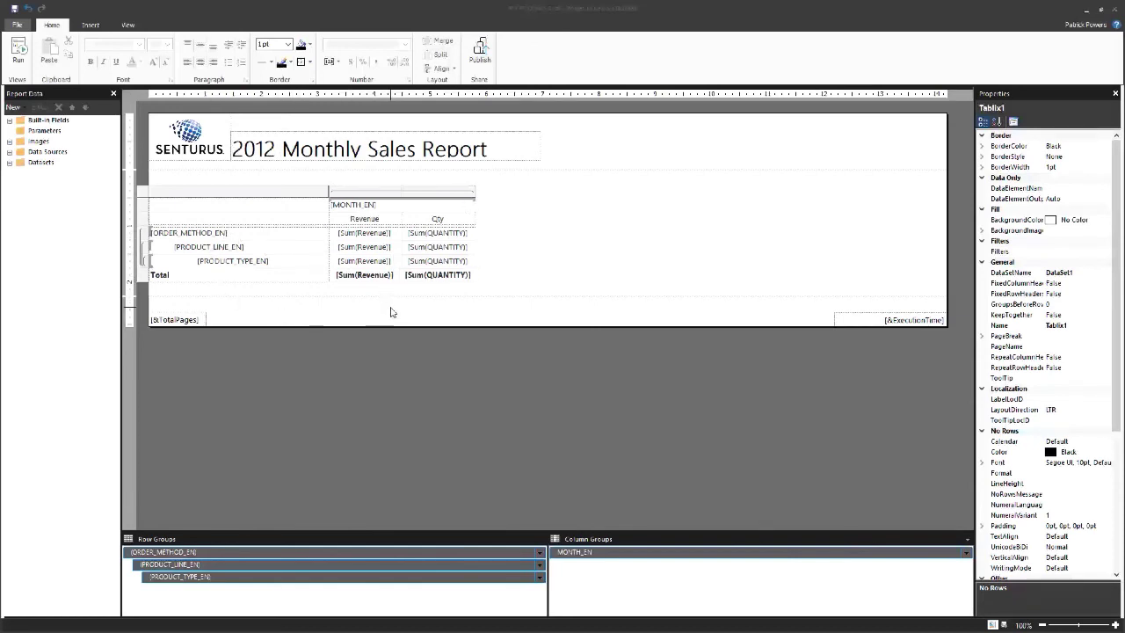
- Publish the report to the PBI Training Demo workspace of the Power BI Service as 2012 Monthly Sales Report
click(480, 55)
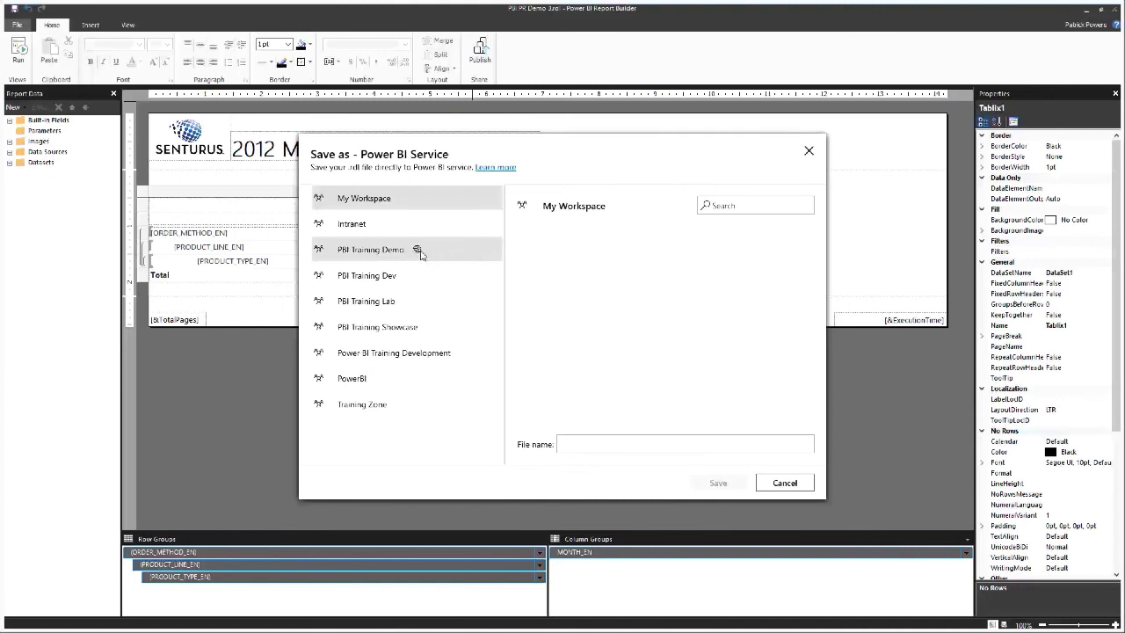
mouse_move(420, 254)
click(419, 253)
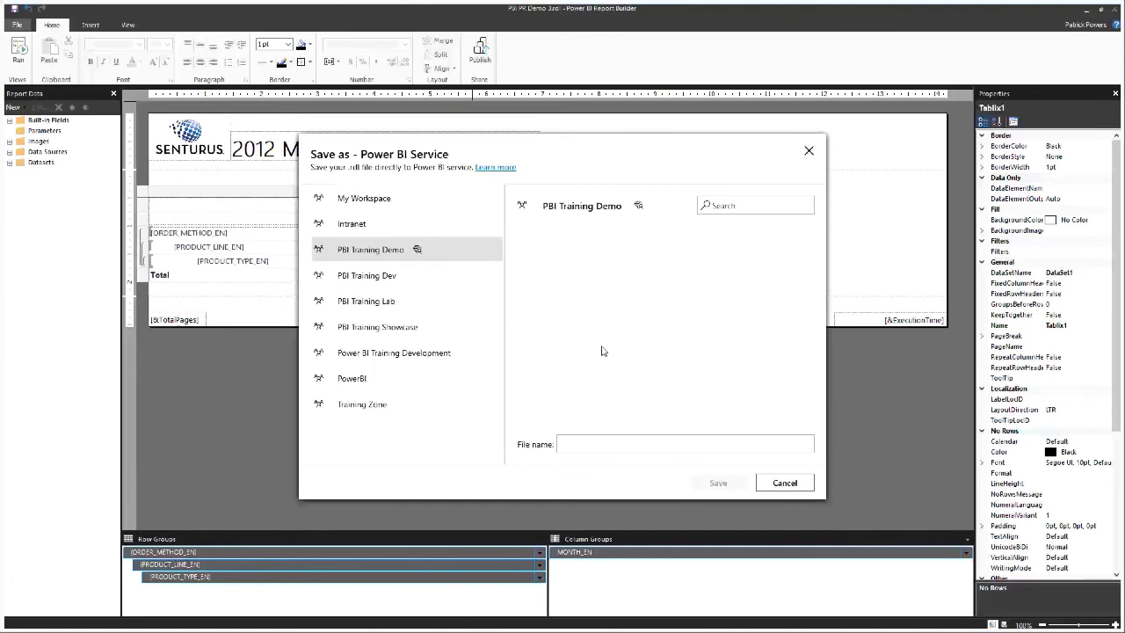
click(578, 440)
text(2)
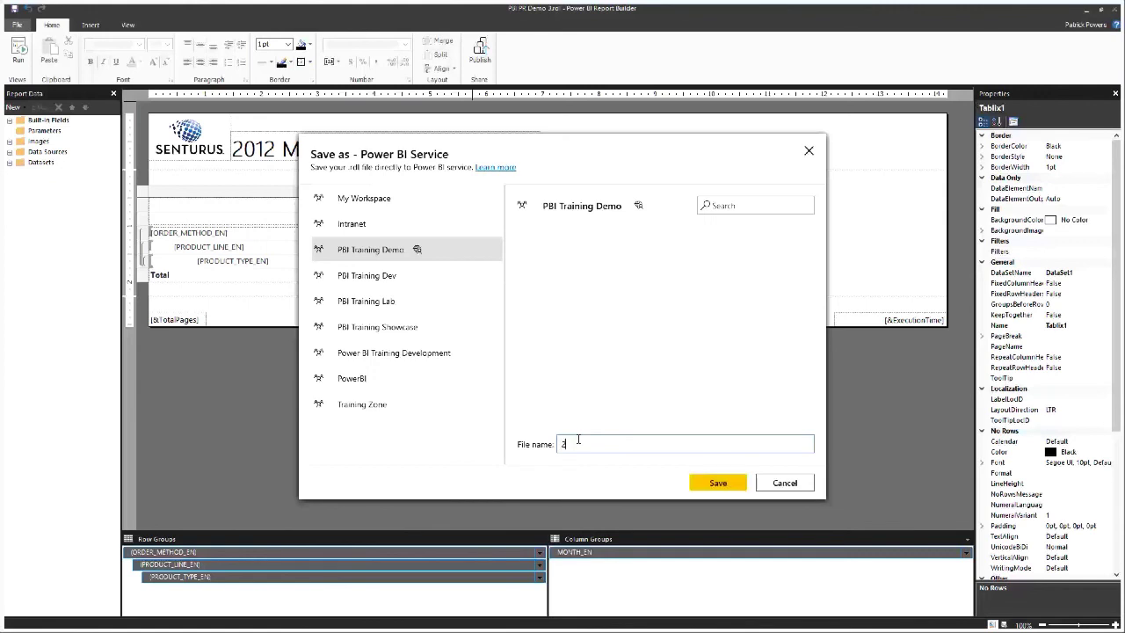
text(012 Monthly Sales Report)
click(719, 483)
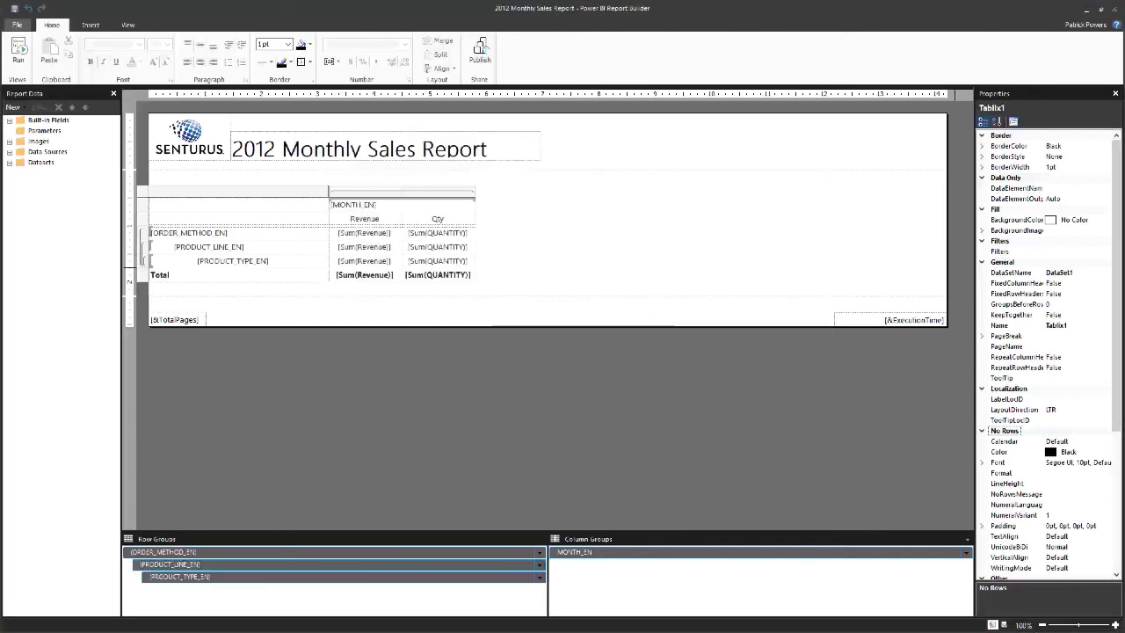
- Switch to the browser with the Power BI Service, check the PBI Training Demo workspace for the 2012 Monthly Sales Report, and minimize the browser
key(alt+Tab)
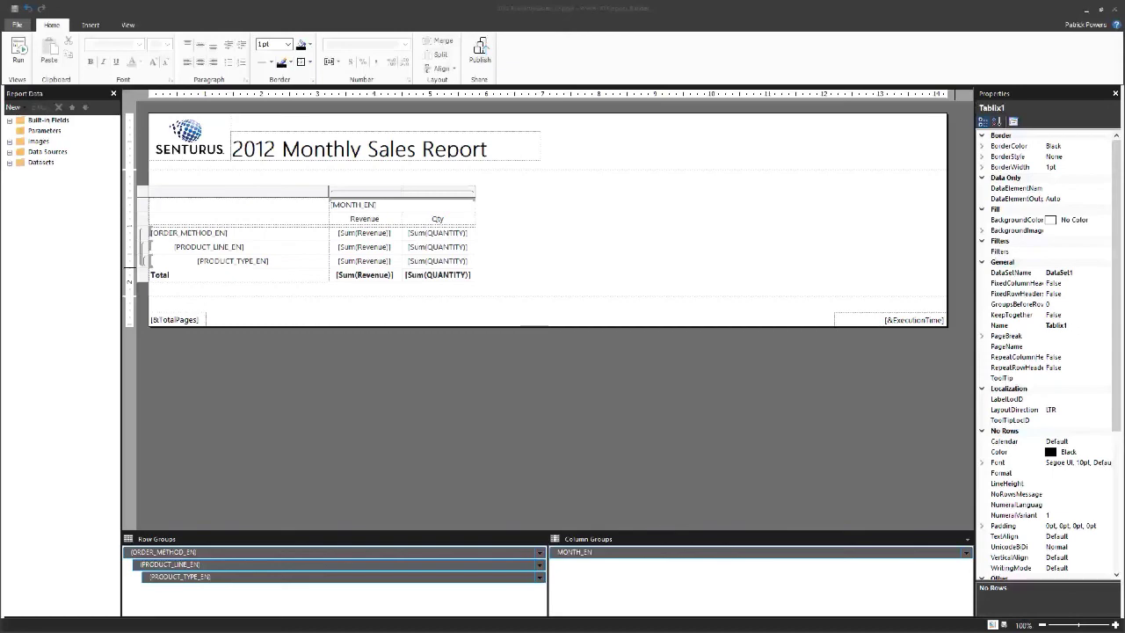
drag(1124, 0, 420, 45)
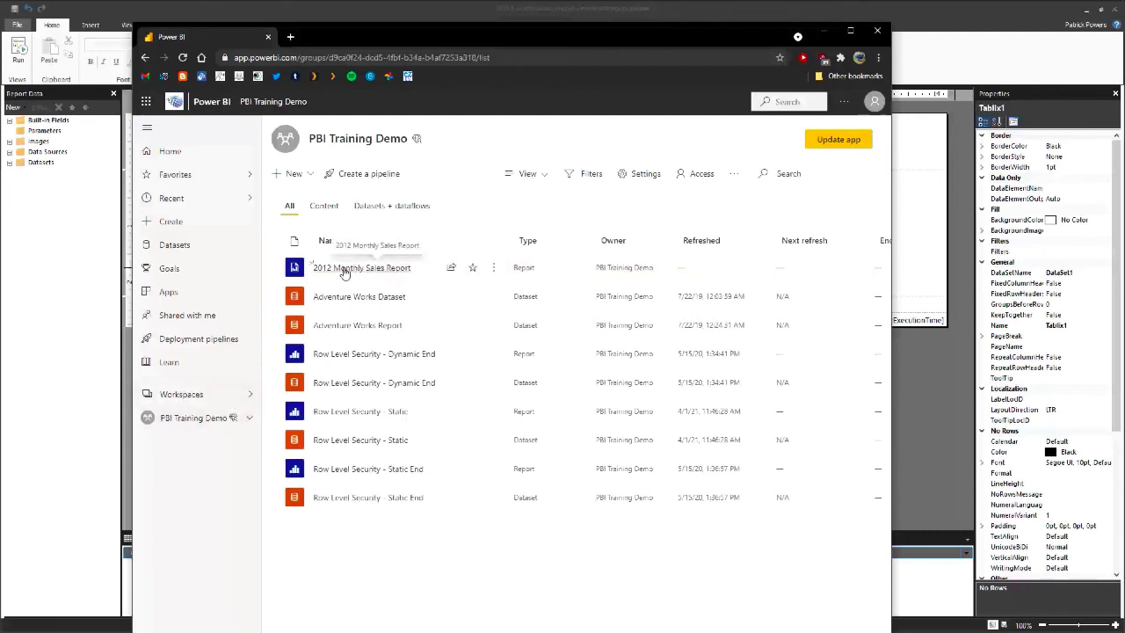
click(824, 36)
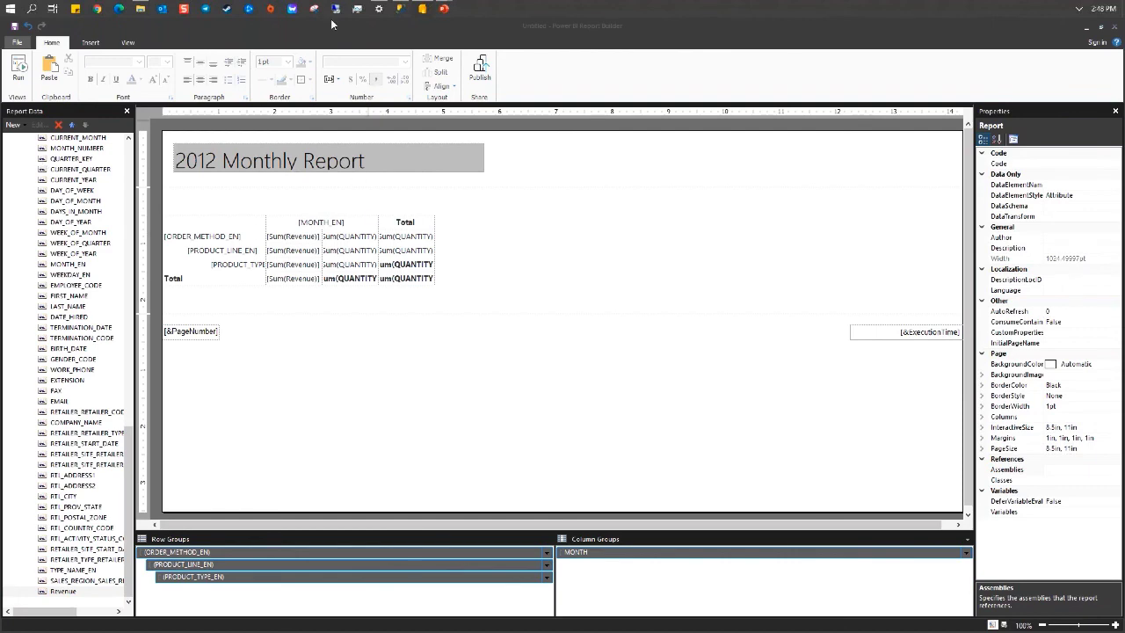
- Switch to the PowerPoint slide show and advance to the next slide
mouse_move(442, 10)
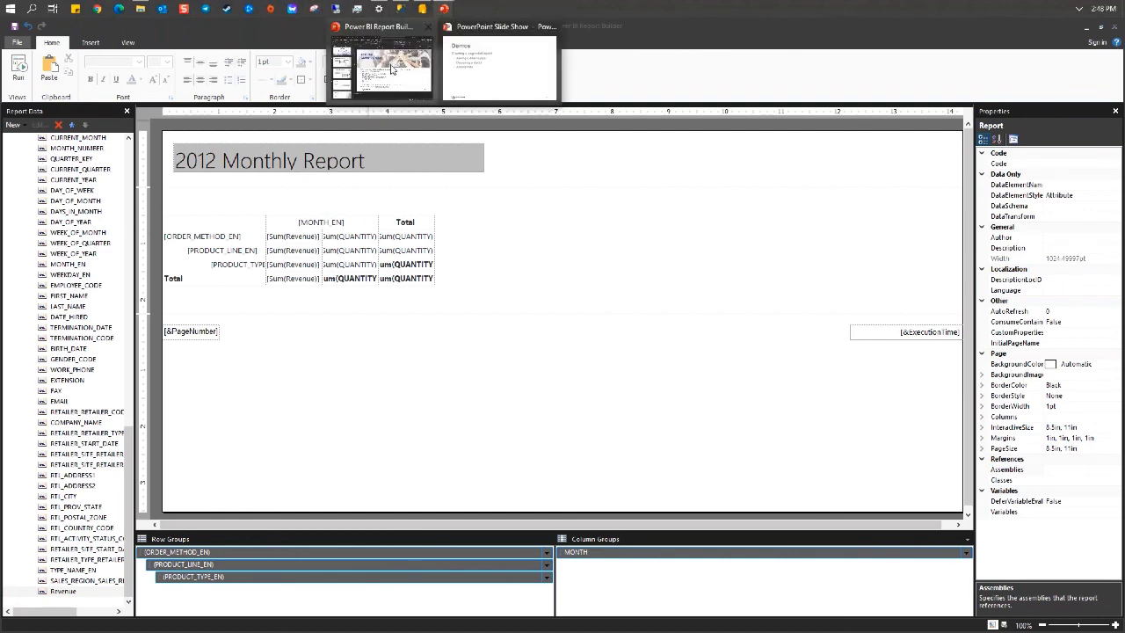
click(495, 70)
key(Right)
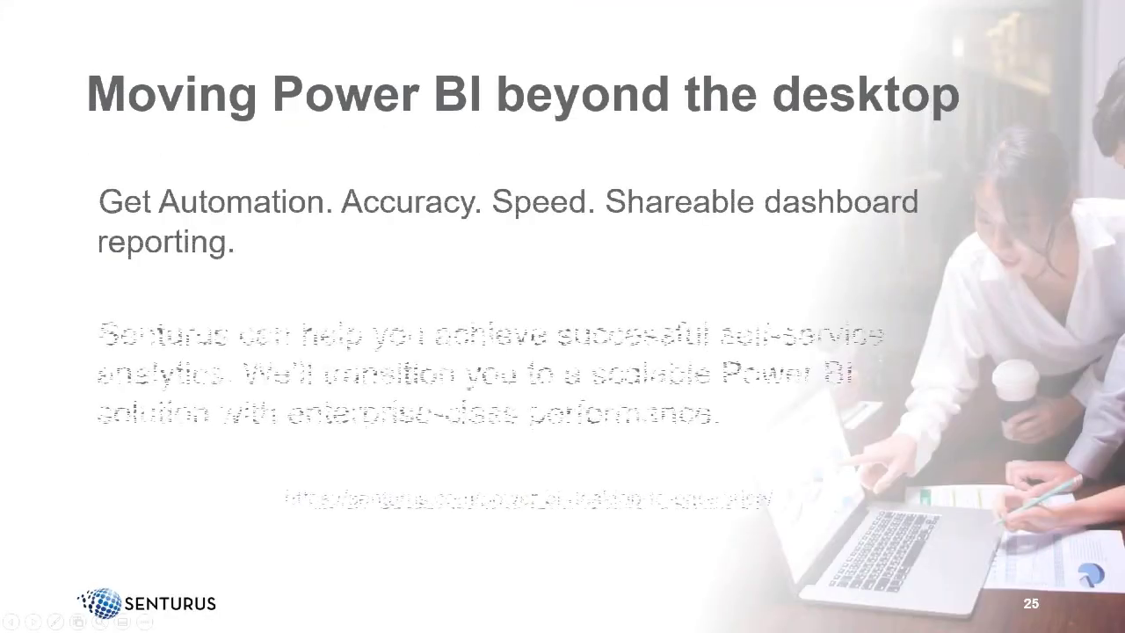